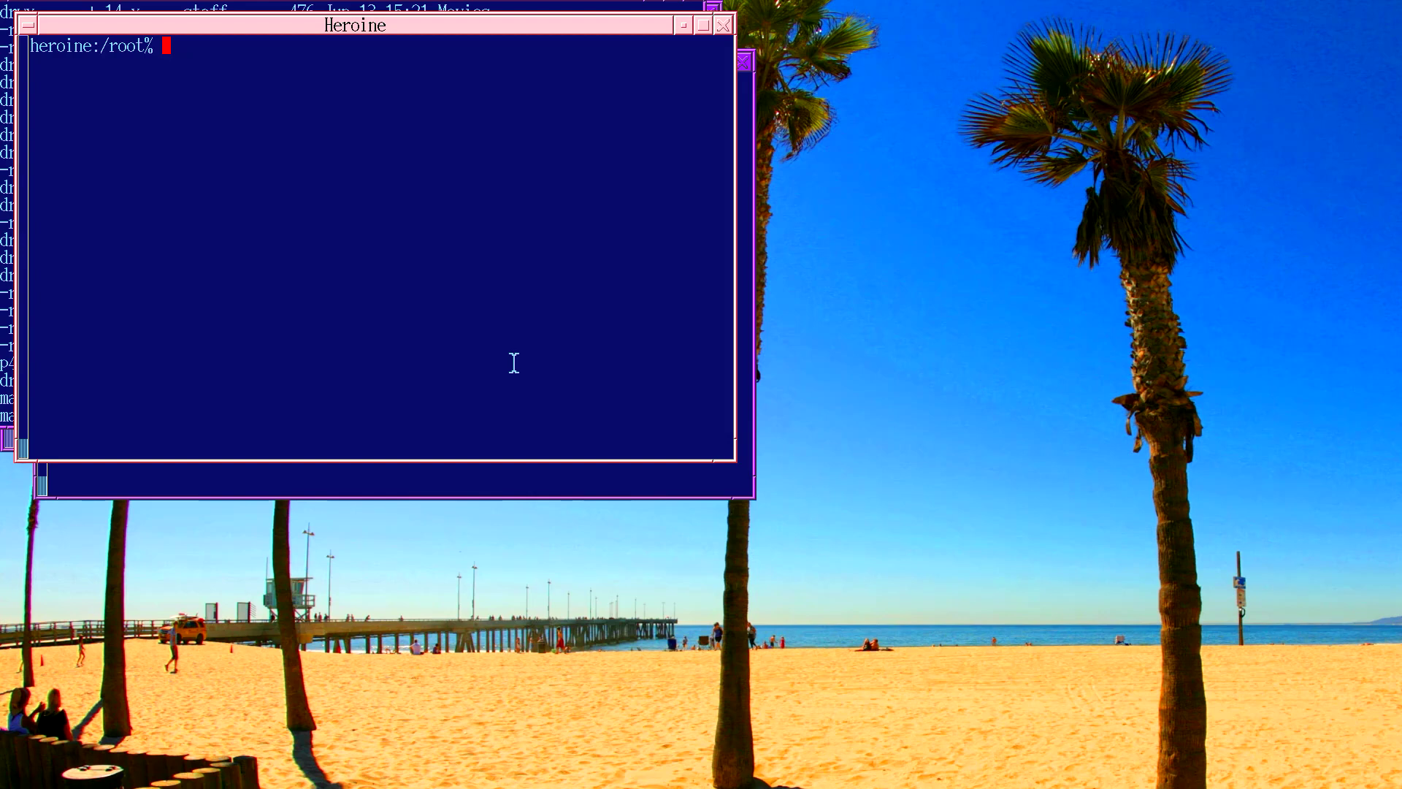
- Launch cinelerra from the terminal and reposition its Resources window higher on the desktop
type("cinelerra")
key("Return")
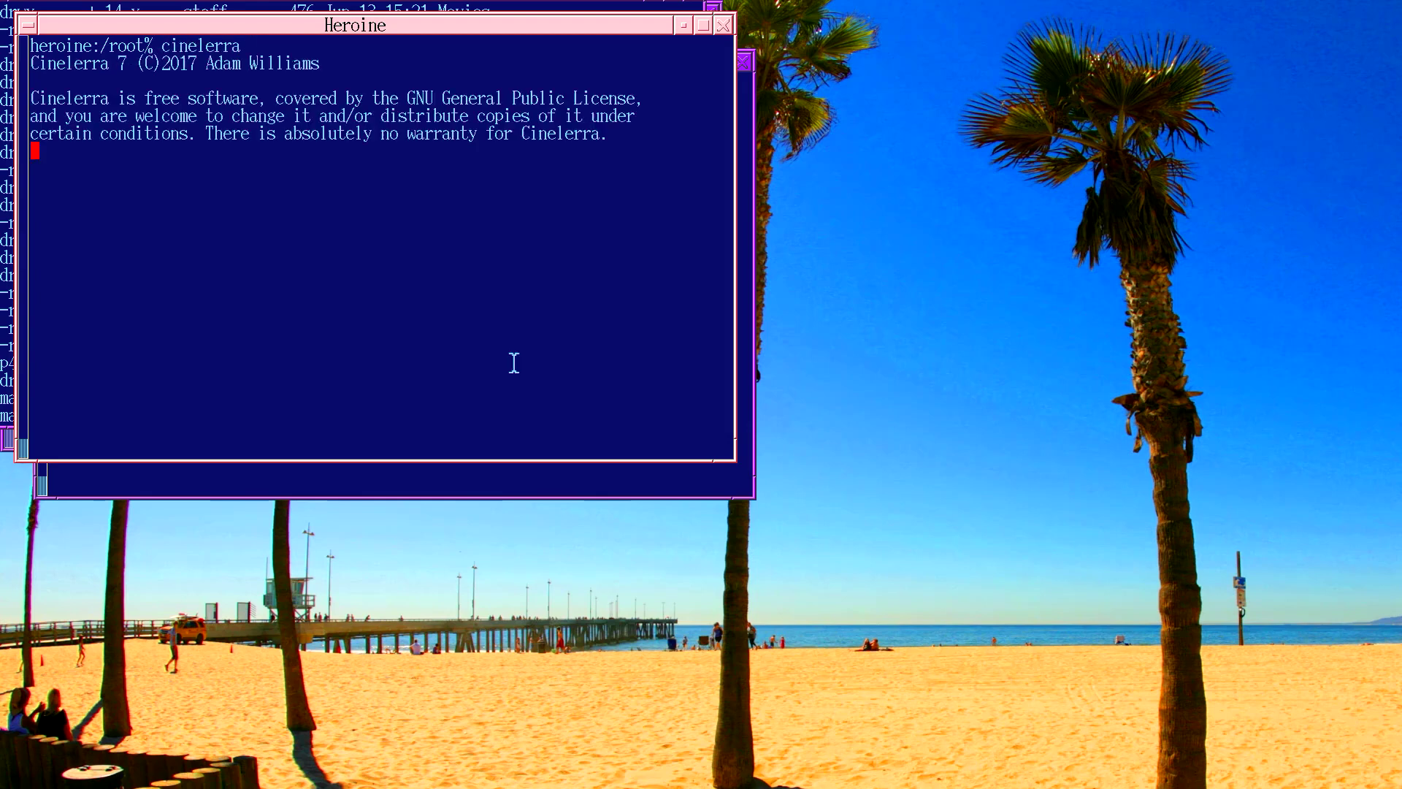
left_click_drag(132, 743, 265, 533)
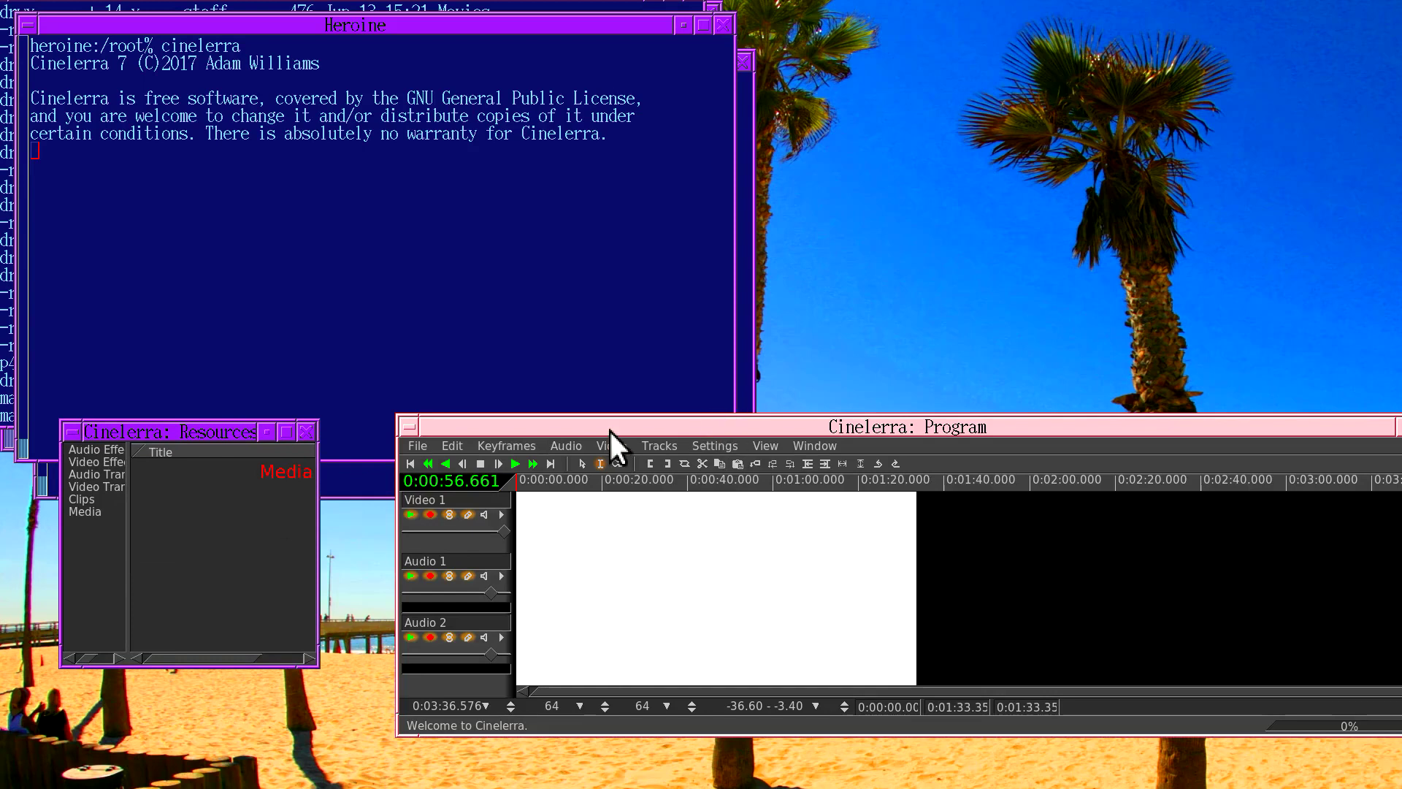
- Open the file-loading dialog and go to the recent folder /amazon2/home/mov/spacex/
left_click(425, 442)
left_click(431, 471)
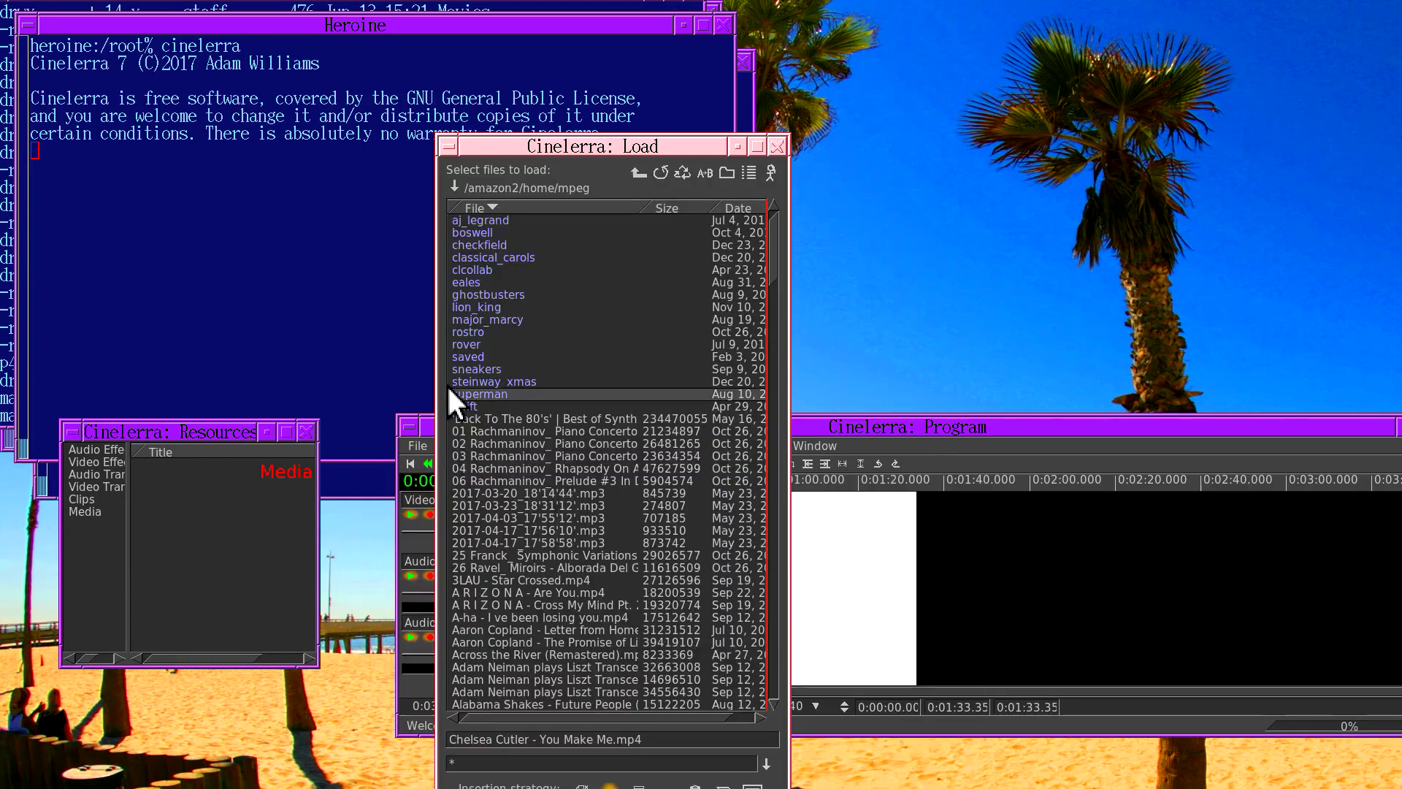
left_click(453, 184)
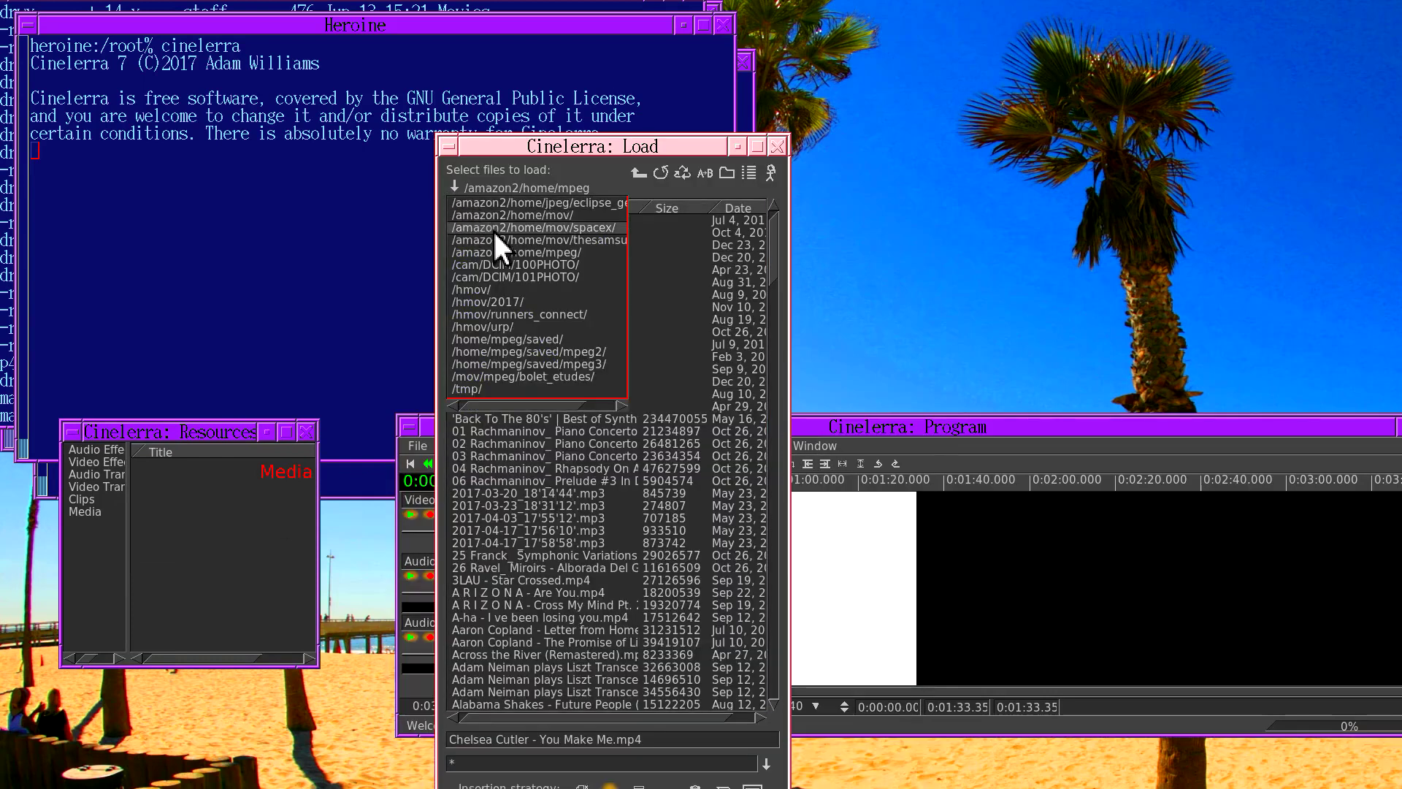
left_click(501, 224)
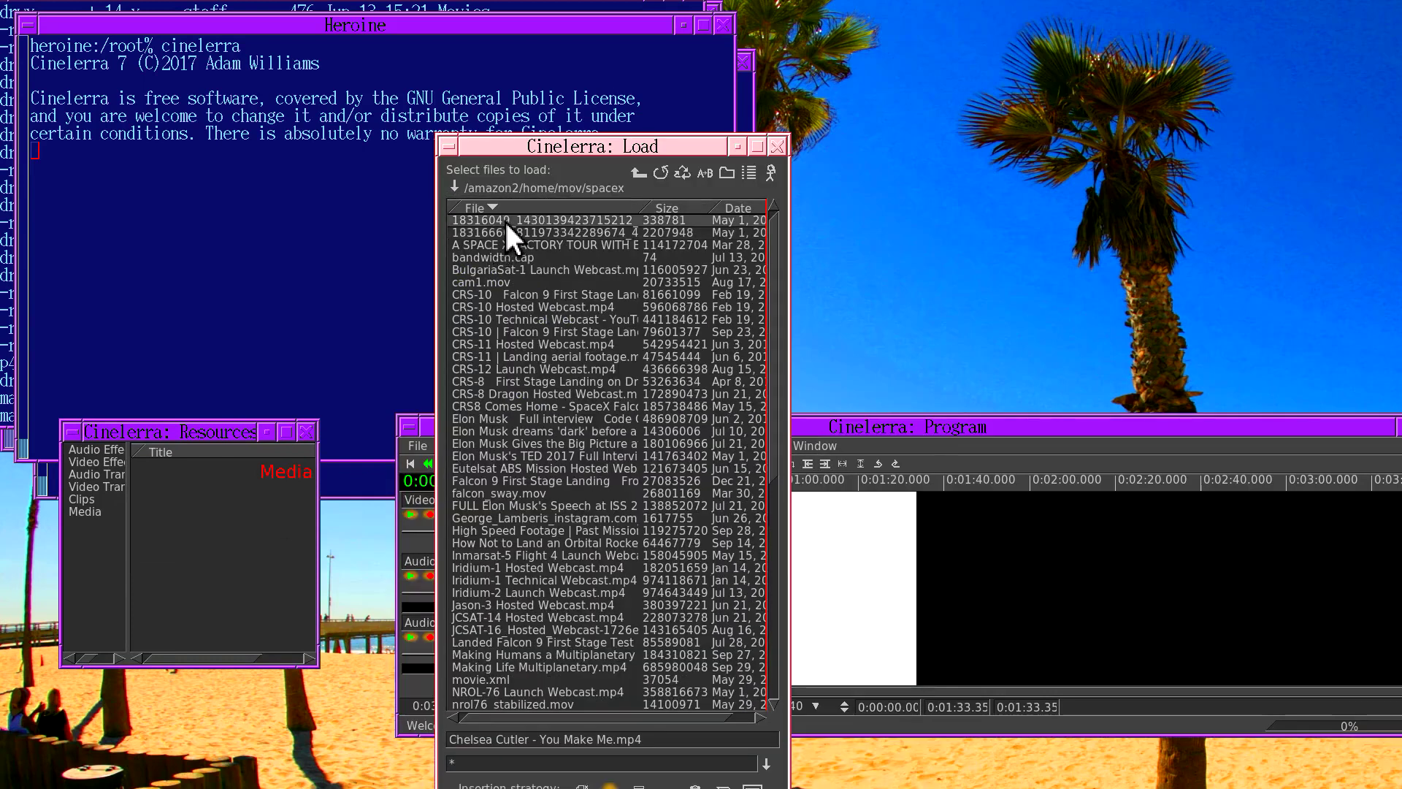
- Load CRS-11 | Landing aerial footage.mp4, return to the start and fit the whole clip in the timeline
left_click(553, 358)
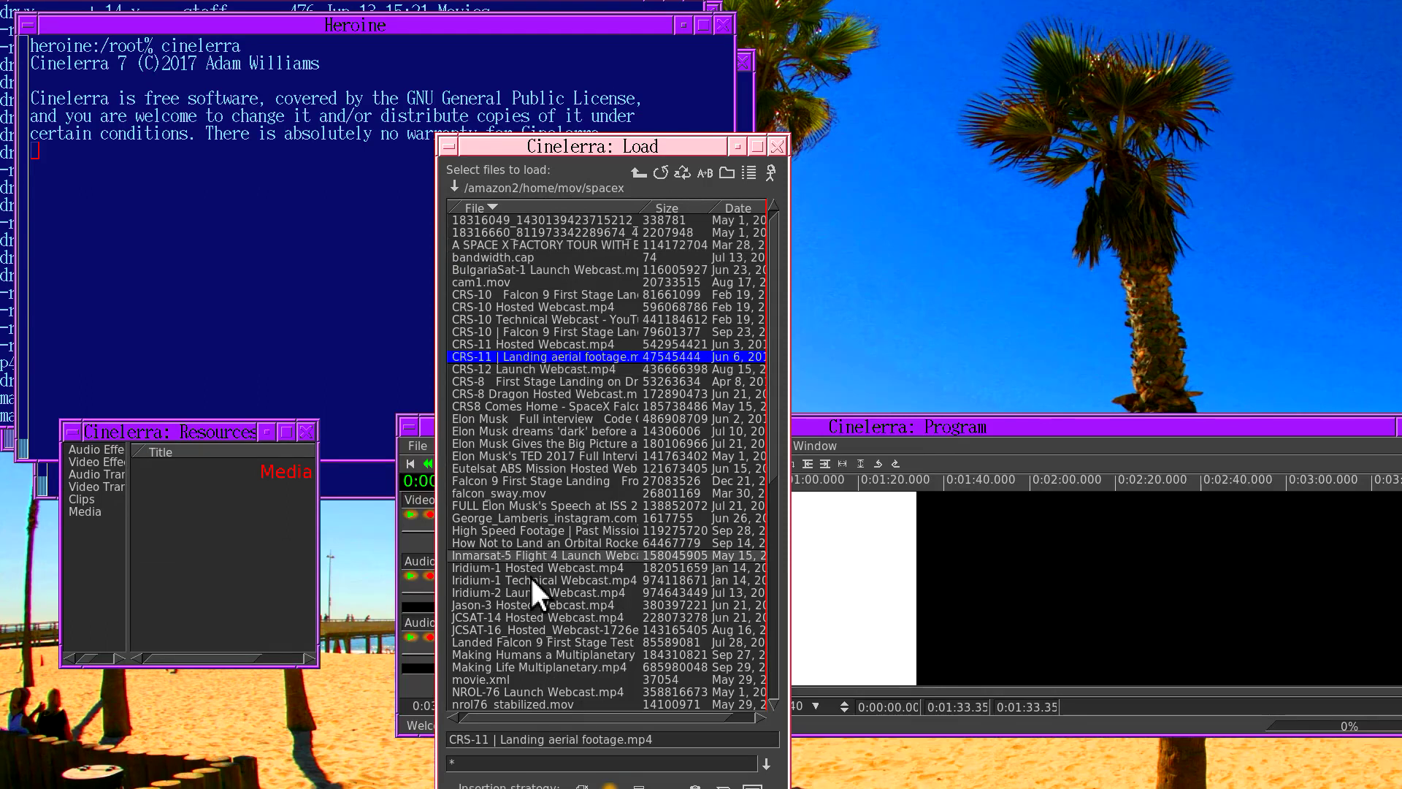
left_click_drag(497, 683, 491, 479)
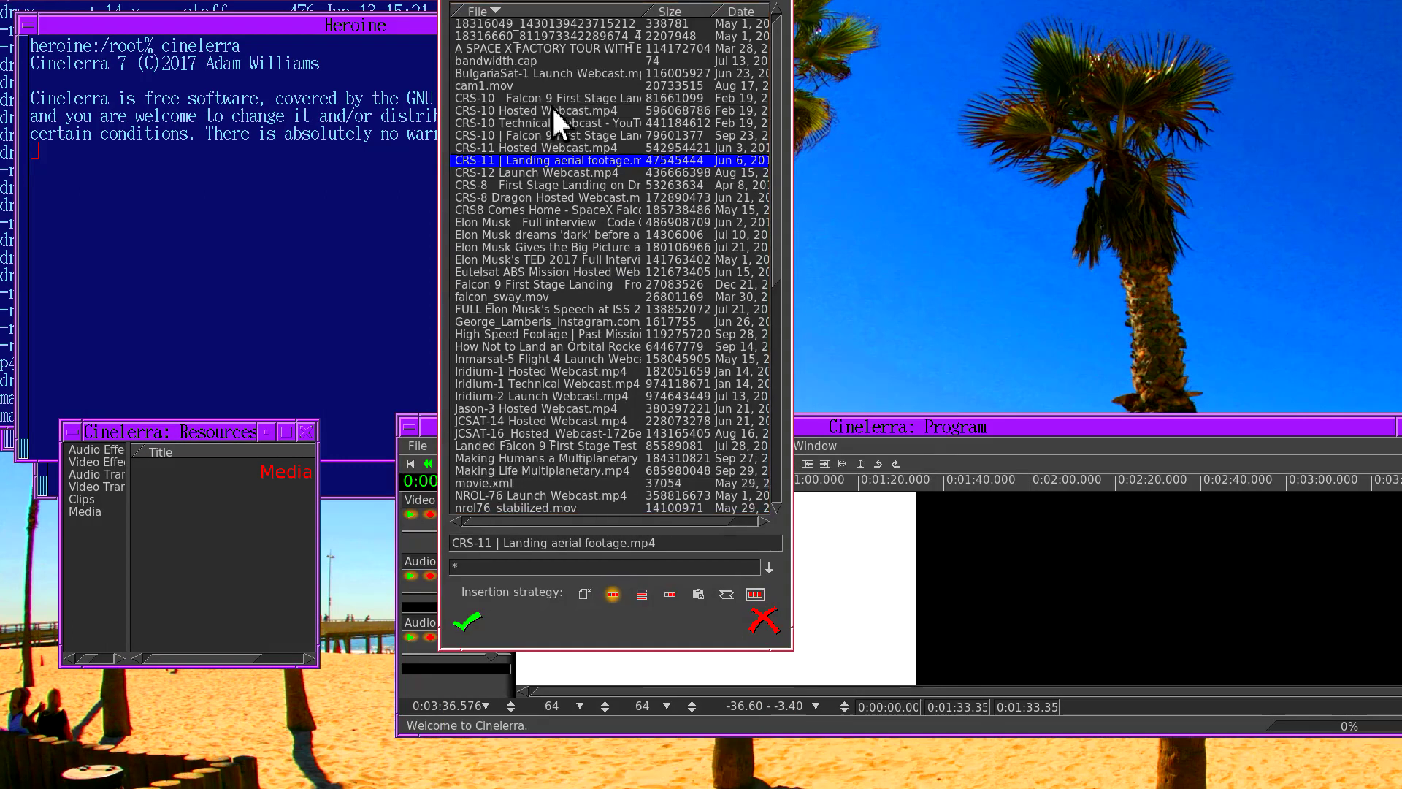
left_click_drag(551, 105, 521, 172)
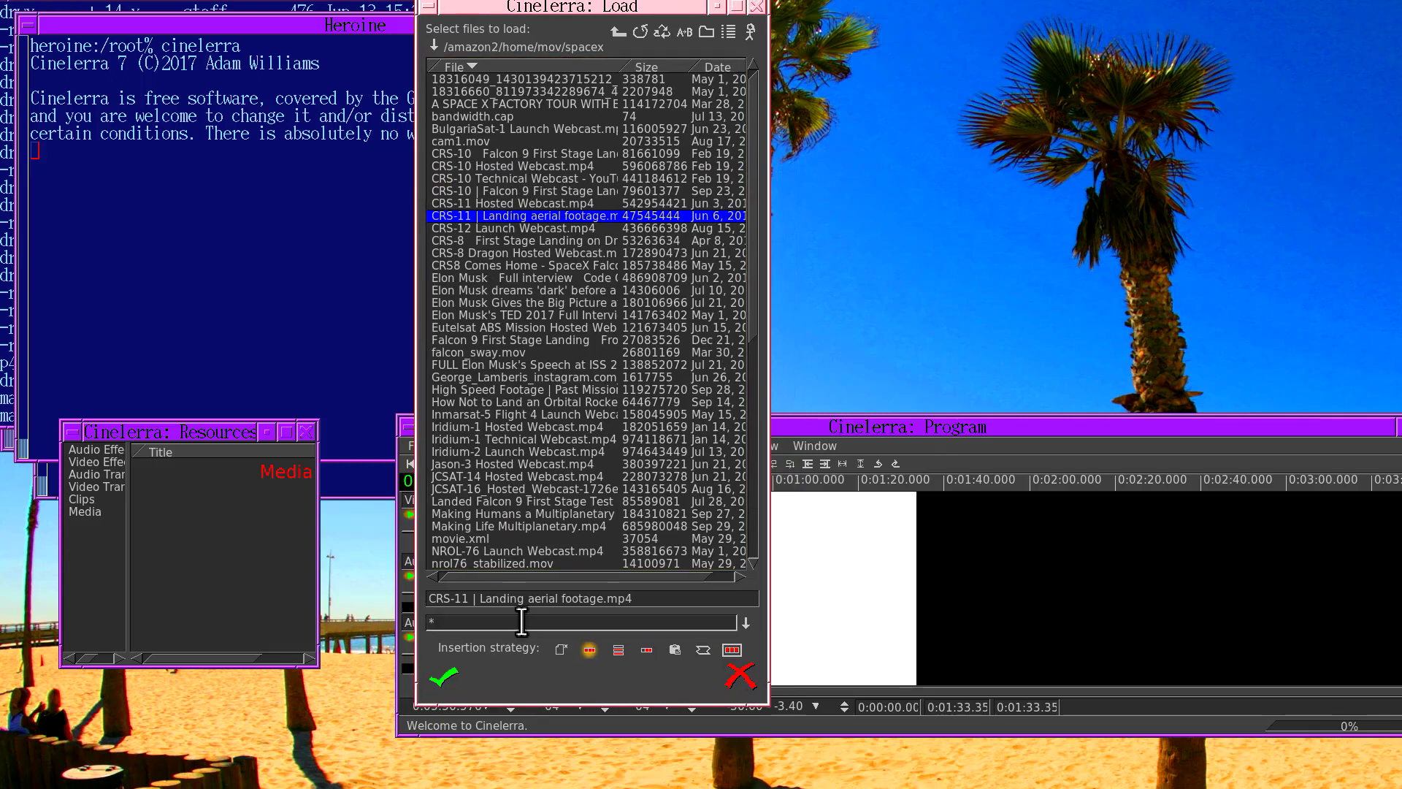
left_click(585, 649)
left_click(436, 676)
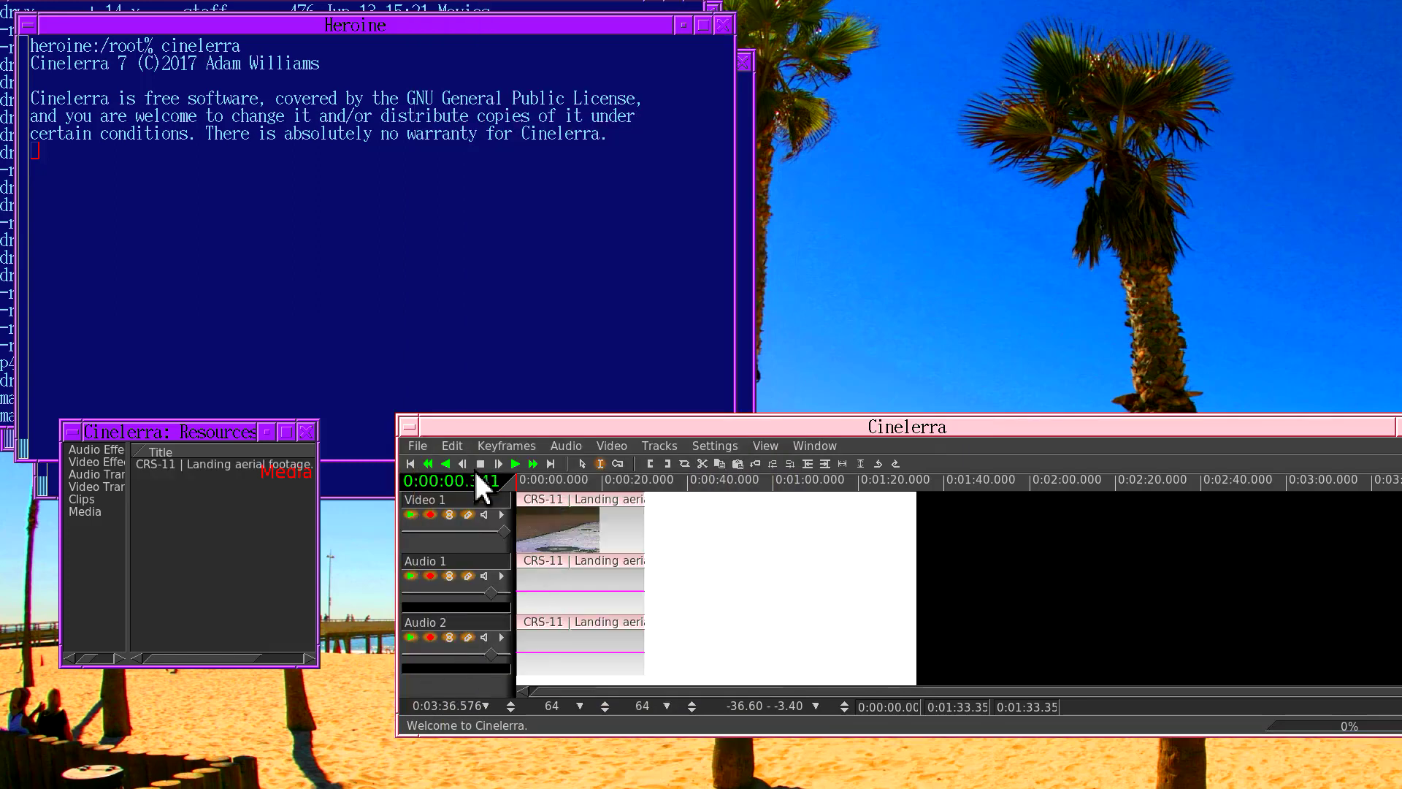
left_click(410, 464)
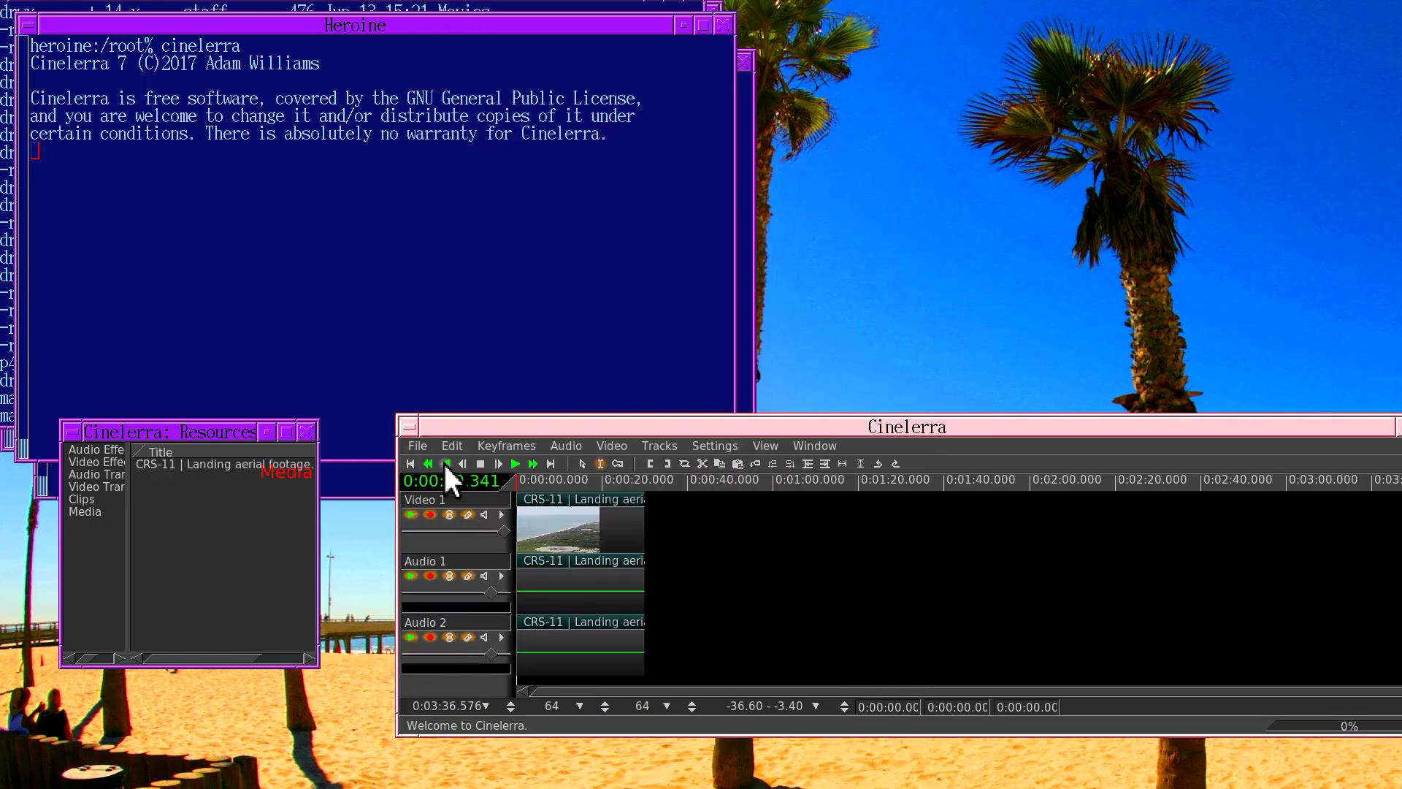
left_click(838, 461)
- Check the audio and video output settings in the playback preferences
left_click(709, 445)
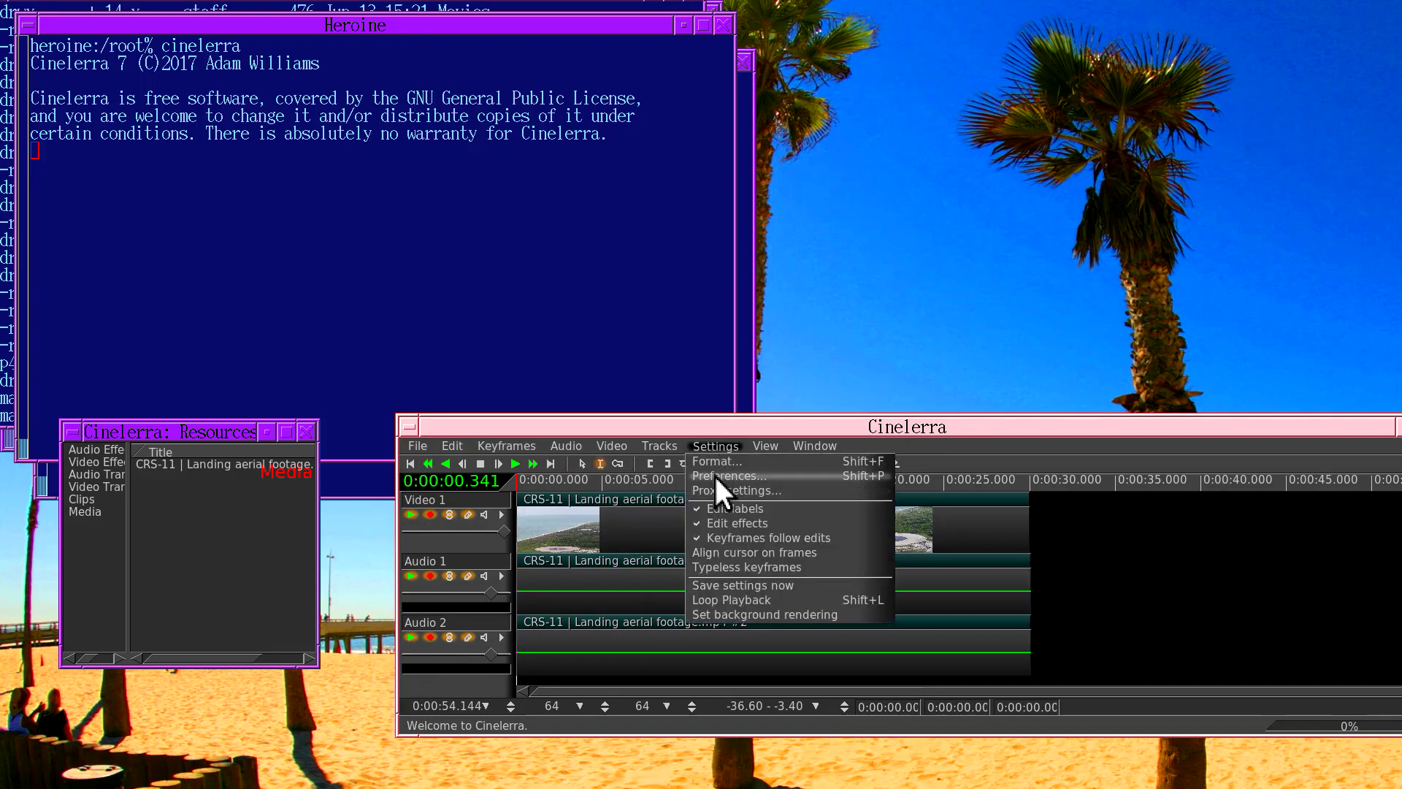
left_click(723, 475)
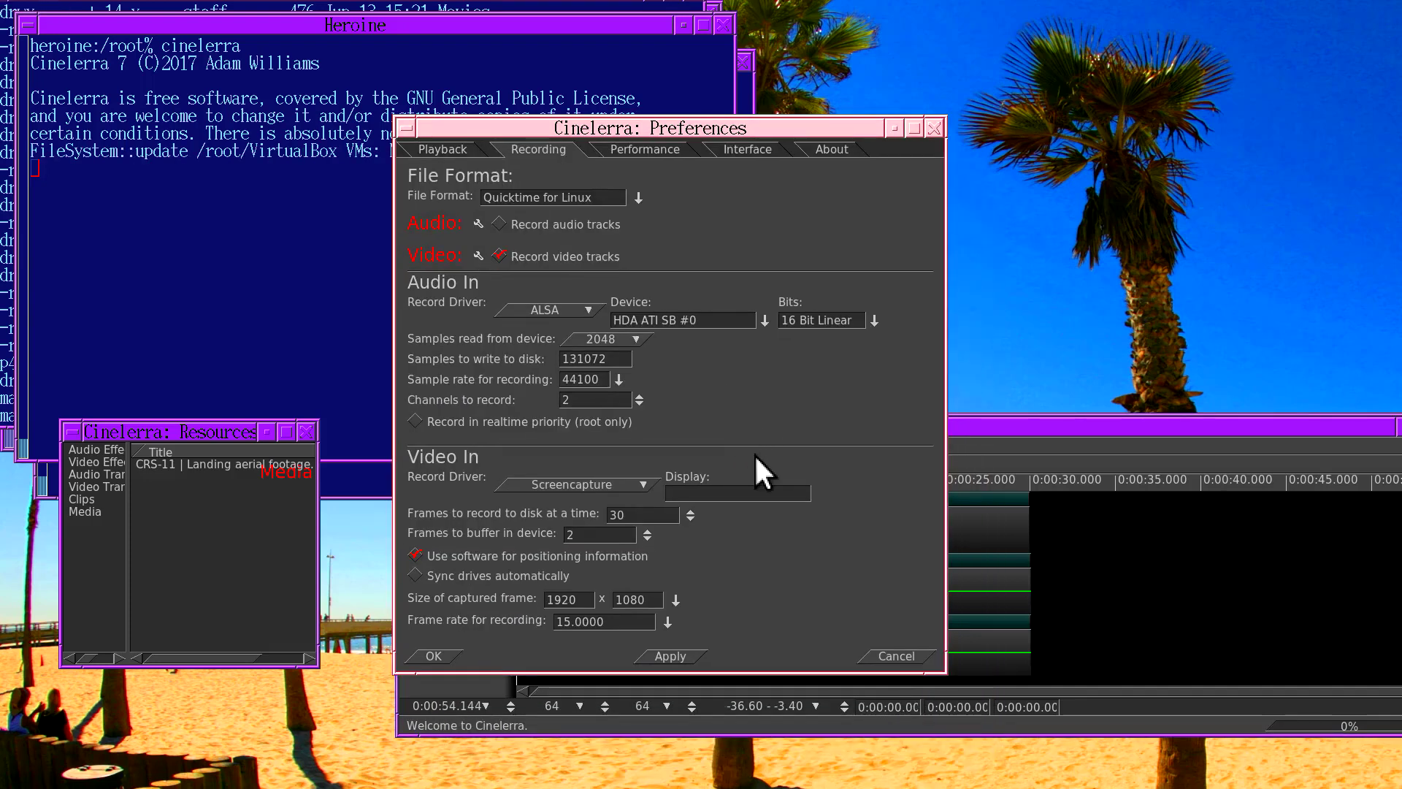
left_click(441, 149)
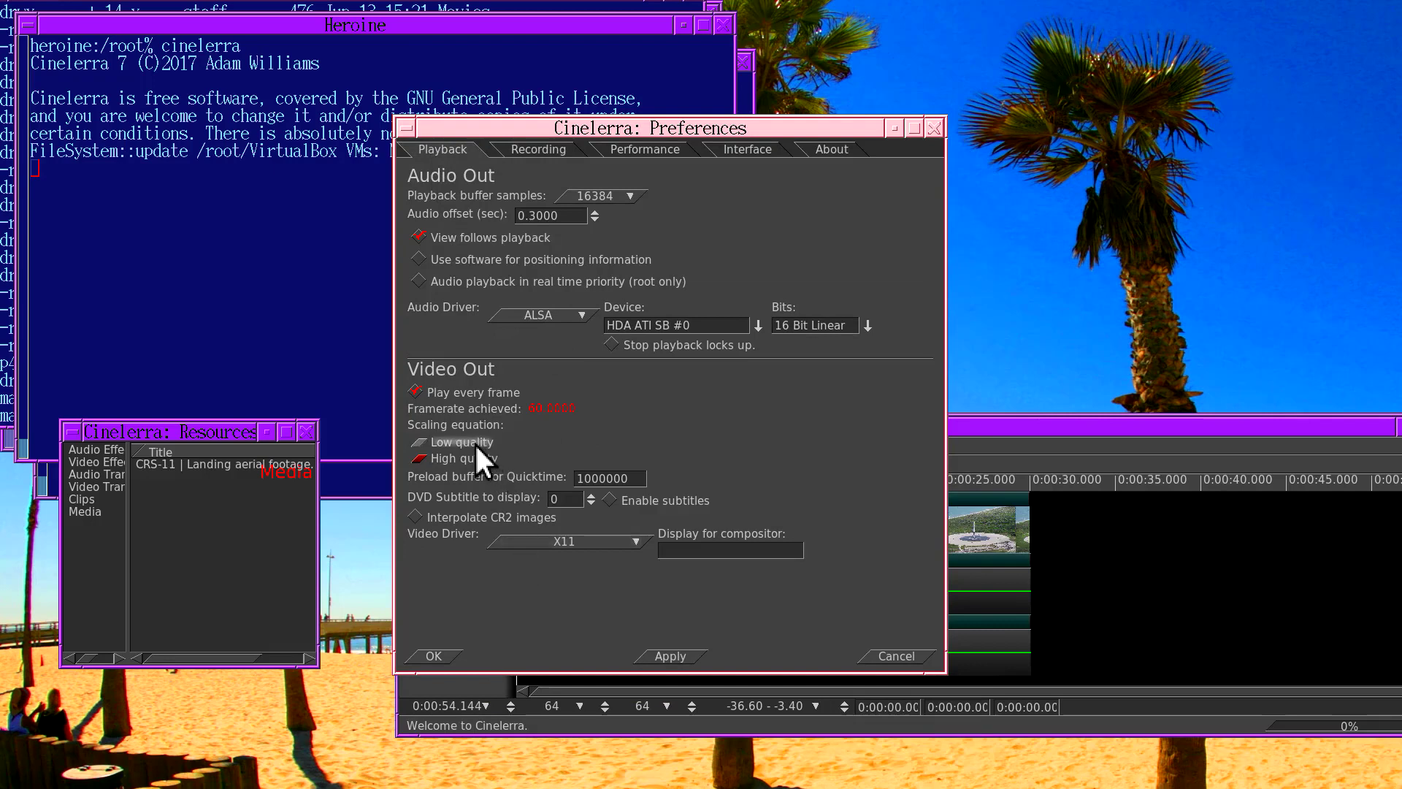
left_click(434, 656)
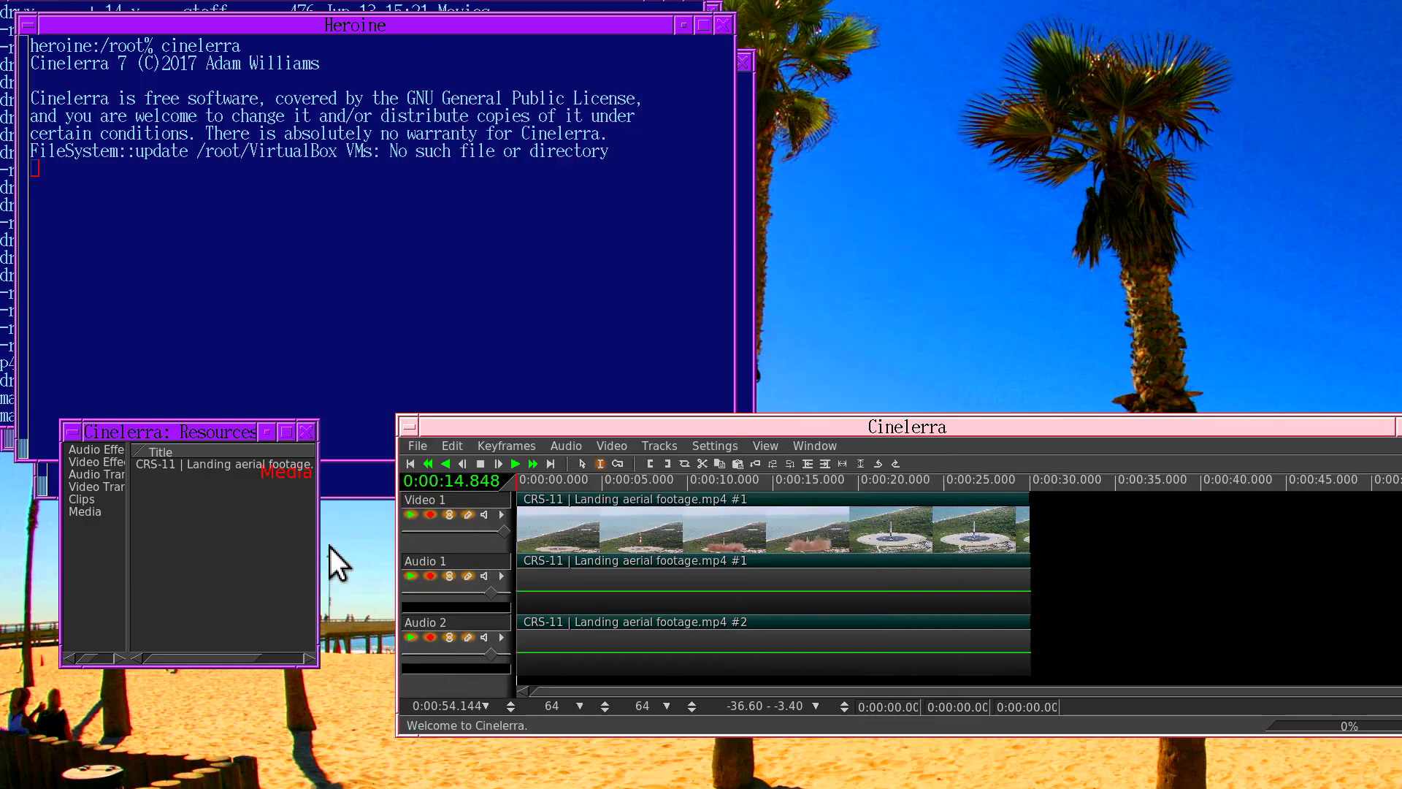
- Match all project attributes to the CRS-11 | Landing aerial footage.mp4 asset and check the project's format settings
right_click(222, 460)
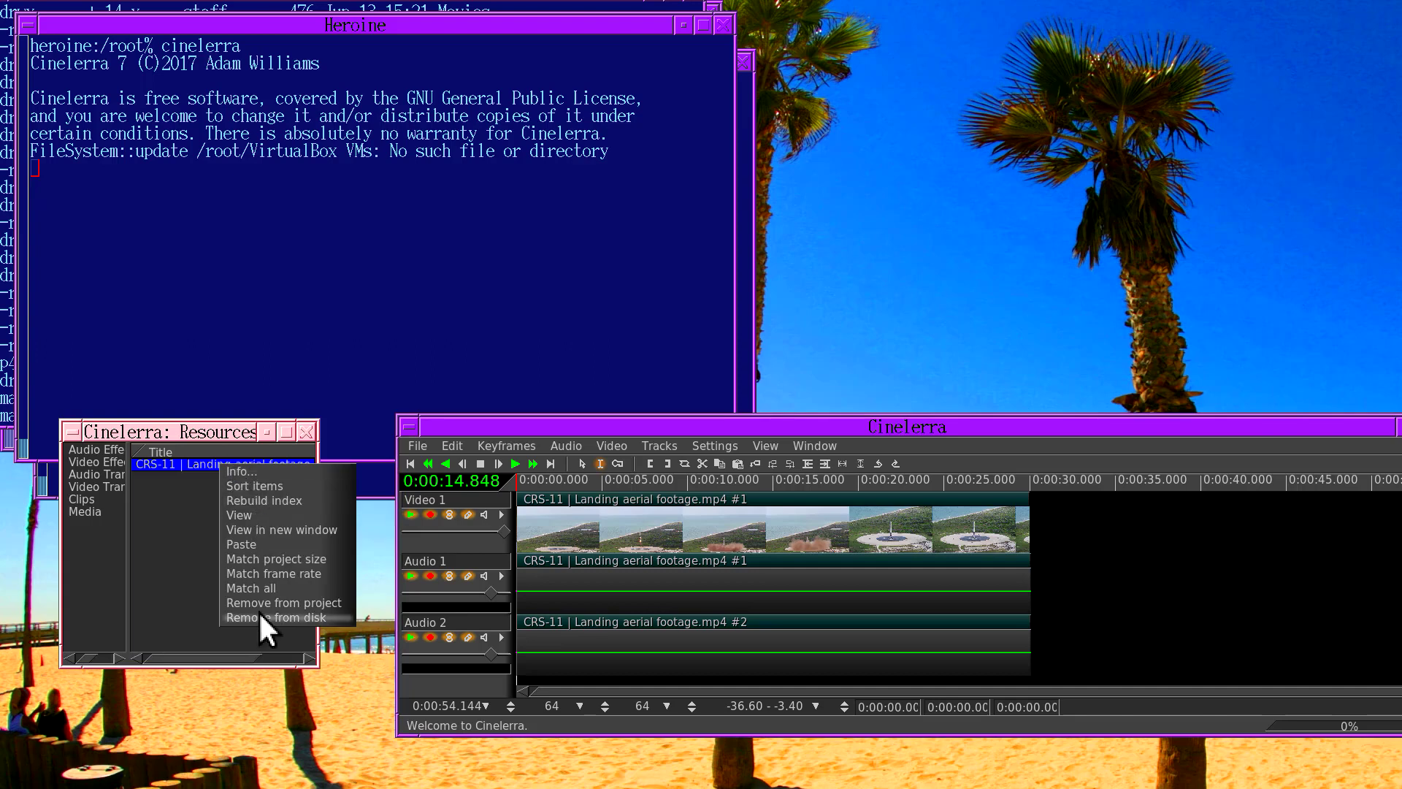
left_click(252, 587)
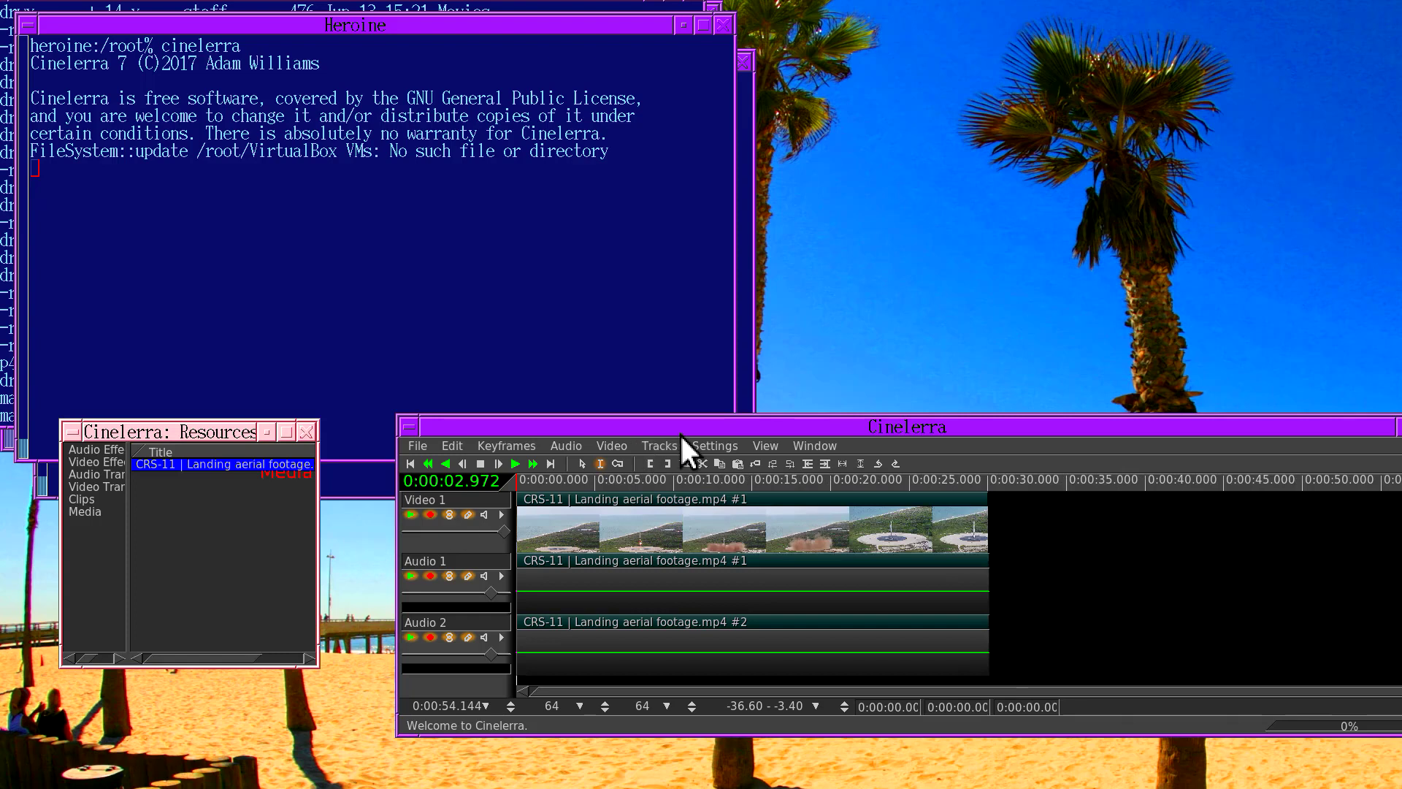
left_click(705, 441)
left_click(720, 459)
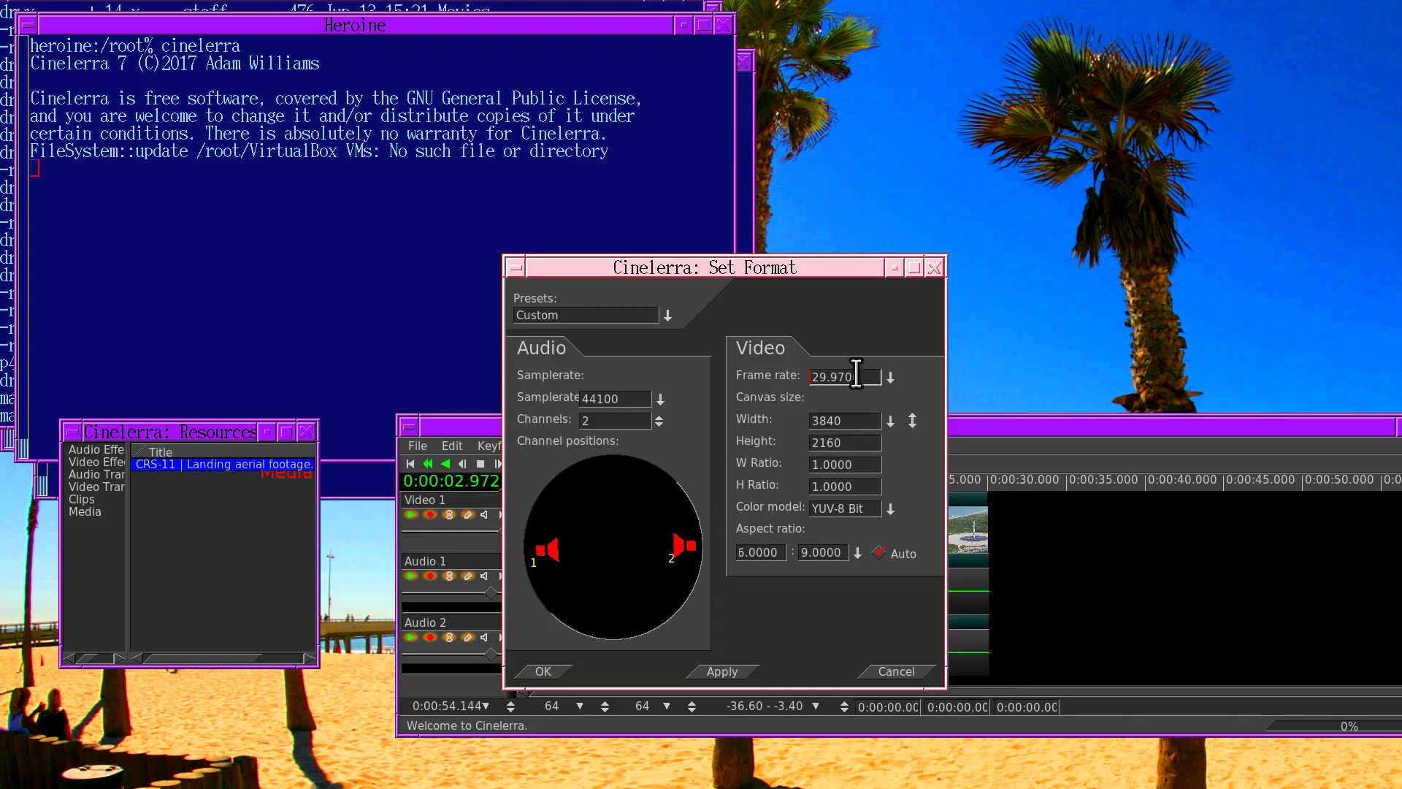
left_click(845, 422)
key("Return")
- Show the Compositor and place the opened Preferences window beside it, clear of the video
left_click(810, 445)
left_click(827, 484)
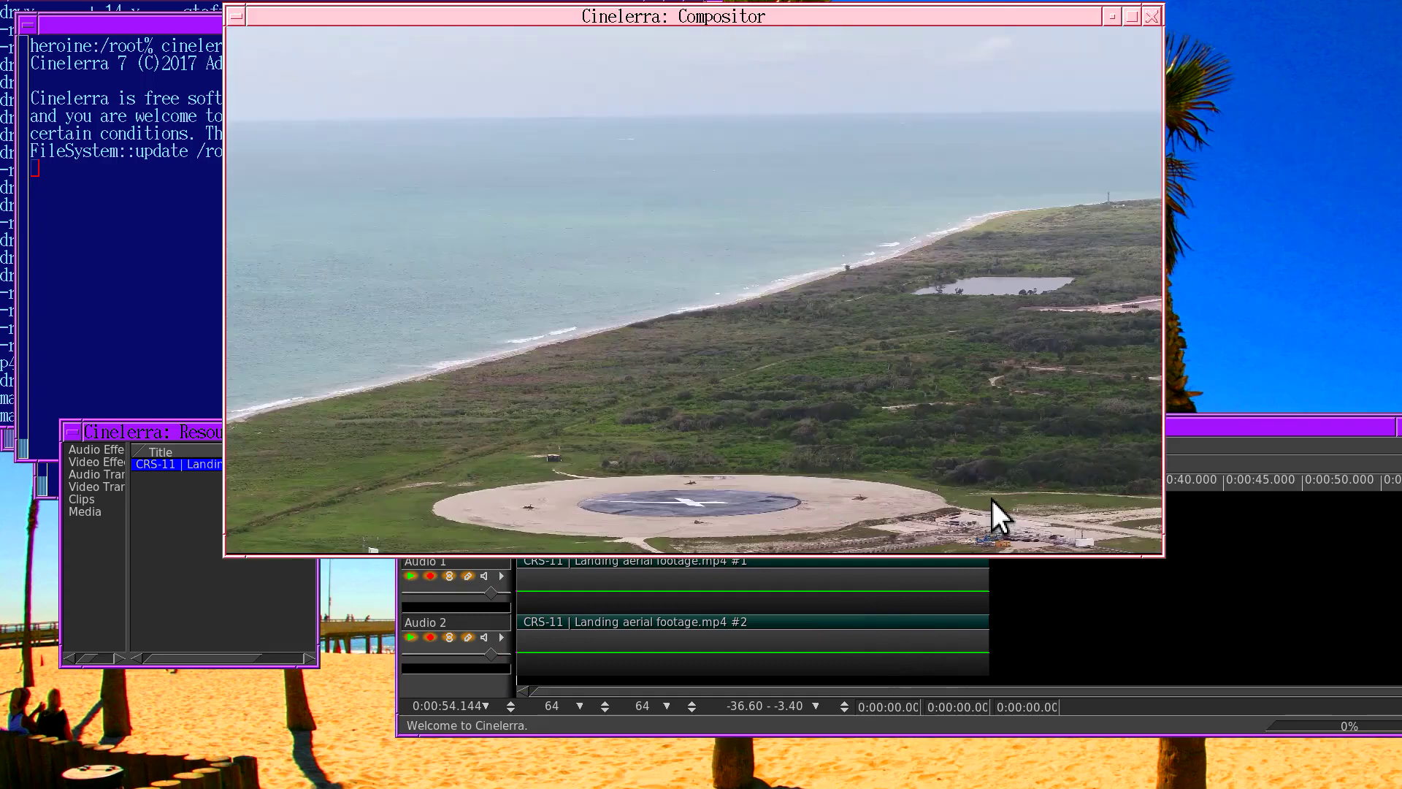
left_click(1211, 442)
left_click(723, 444)
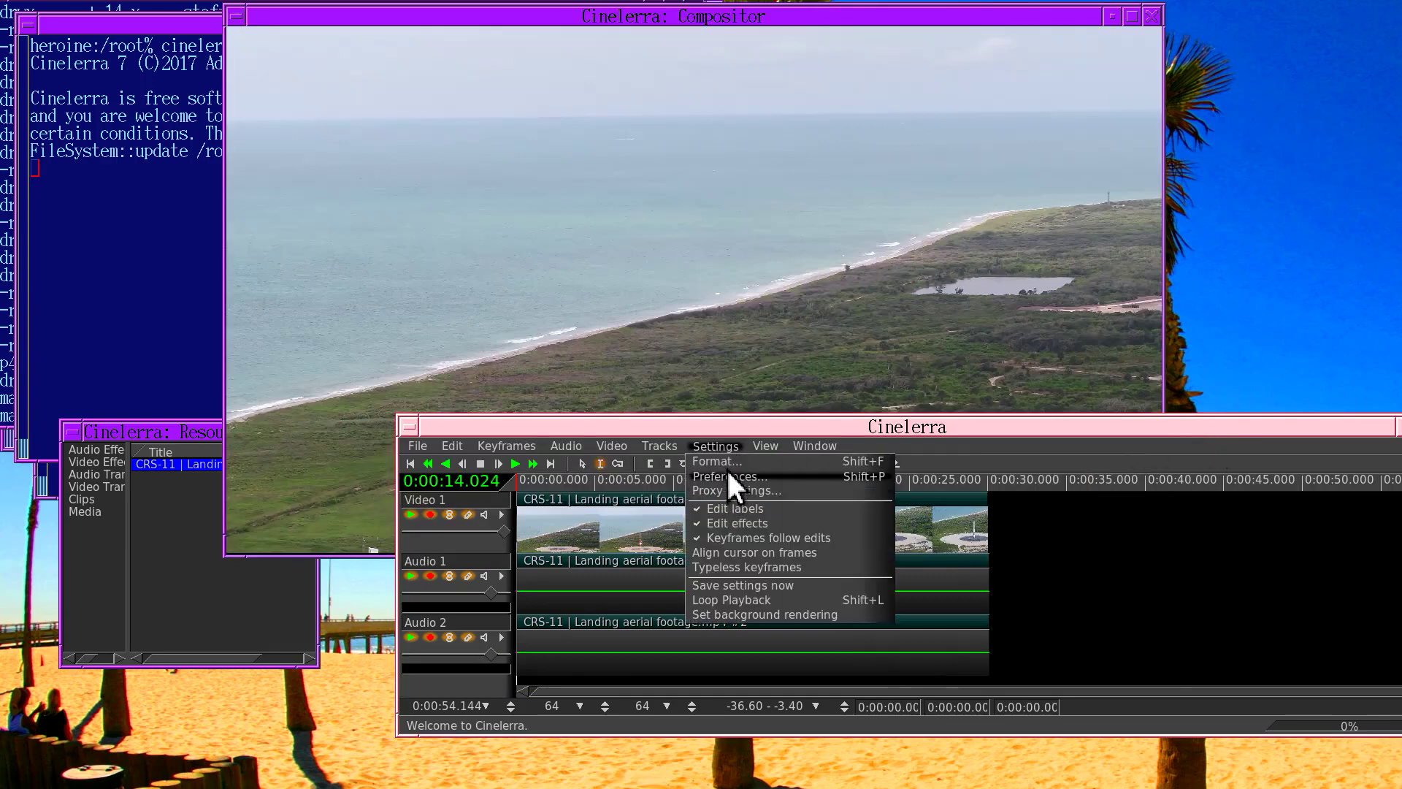
left_click(727, 473)
left_click_drag(685, 215, 1401, 495)
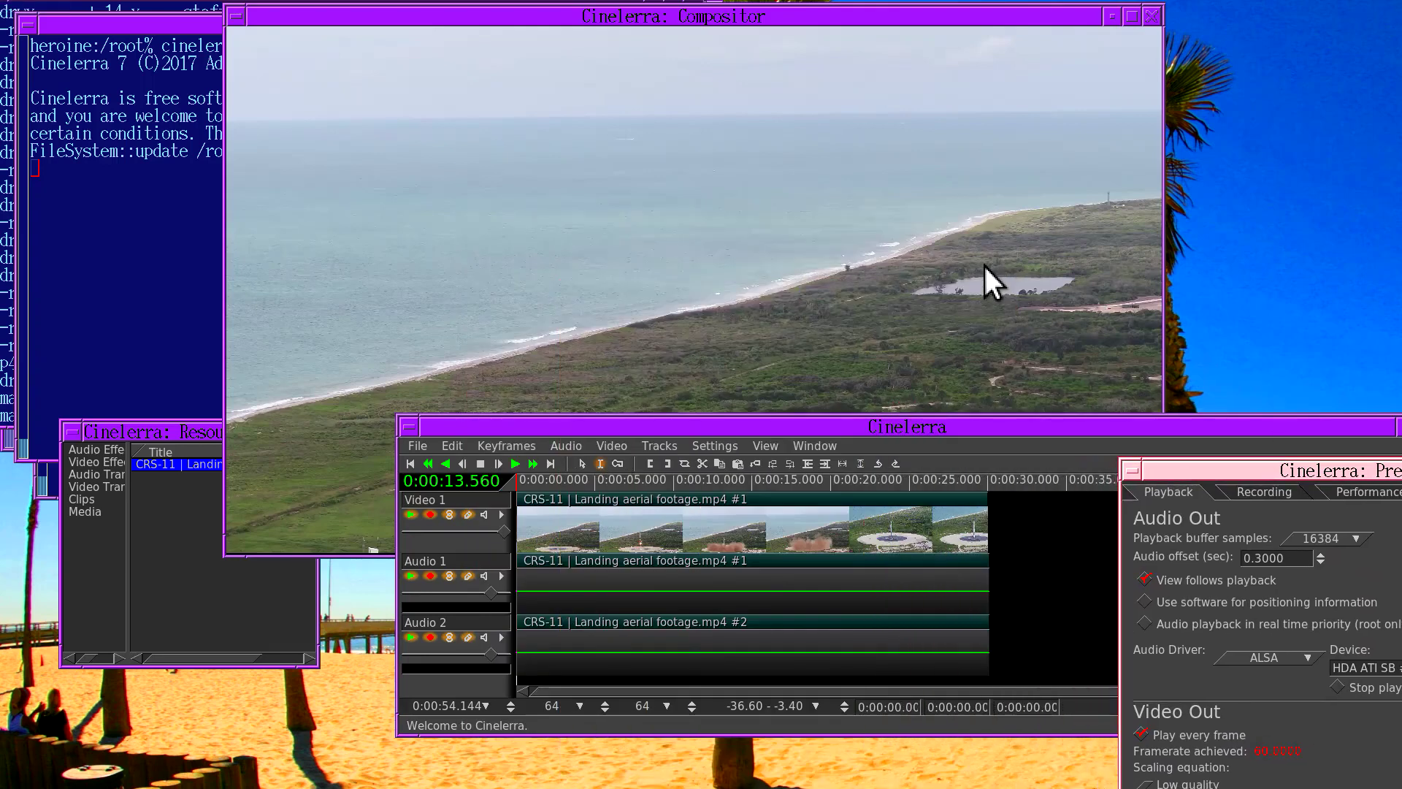
- Show the Compositor's controls and set its zoom to 33%
left_click(993, 276)
right_click(482, 541)
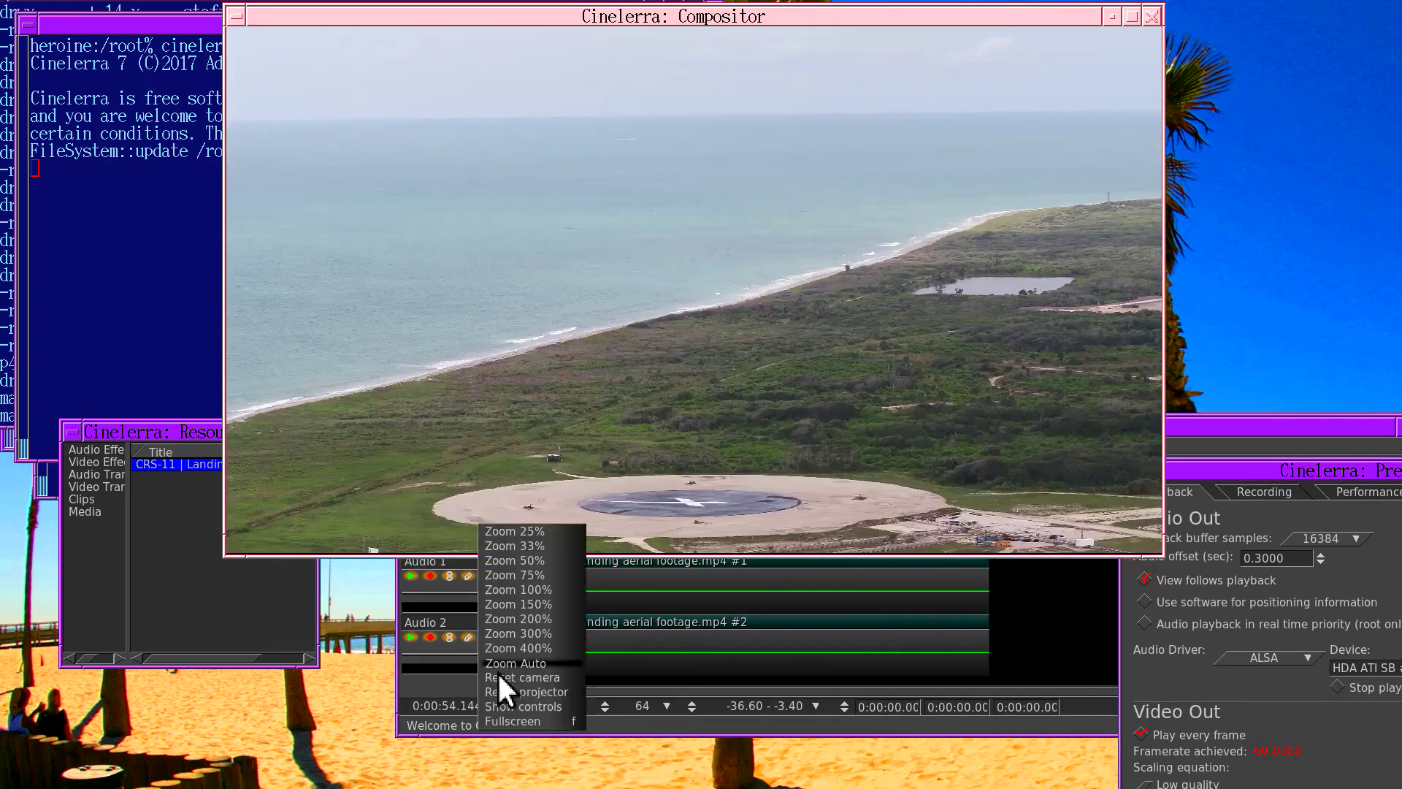
left_click(501, 701)
right_click(504, 395)
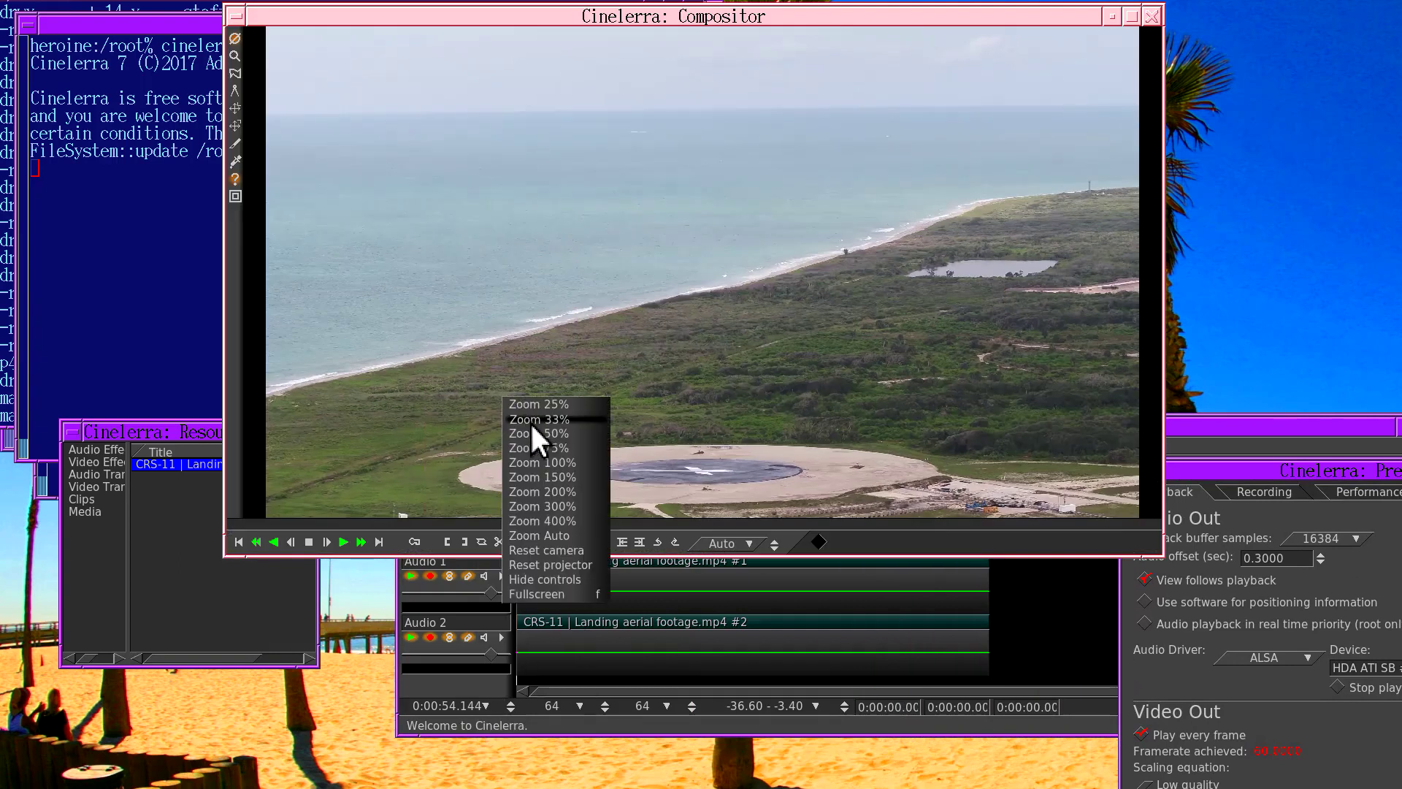
left_click(533, 432)
right_click(538, 401)
left_click(574, 398)
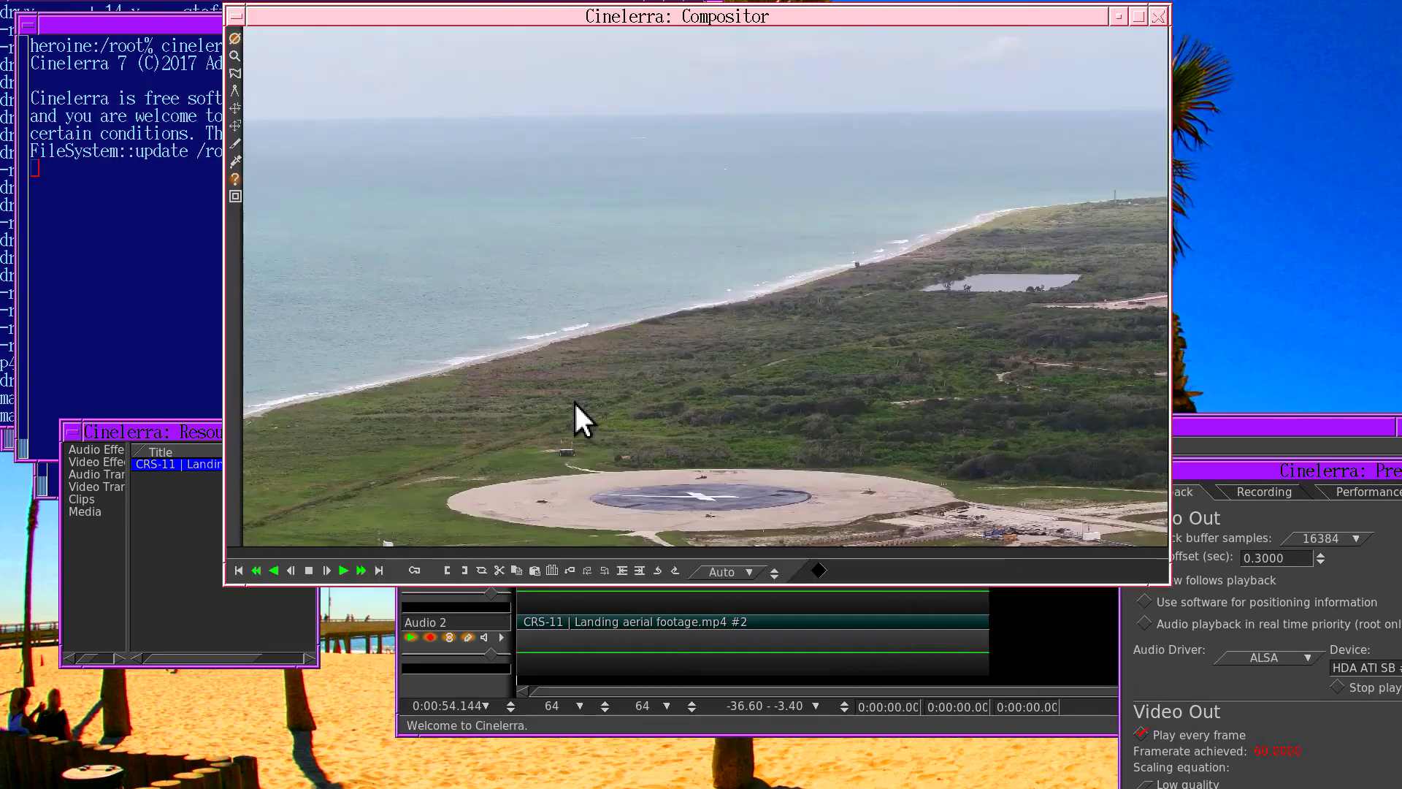
- Play the clip at normal speed while switching the Compositor zoom to 50%, 33% and 25%
left_click(343, 571)
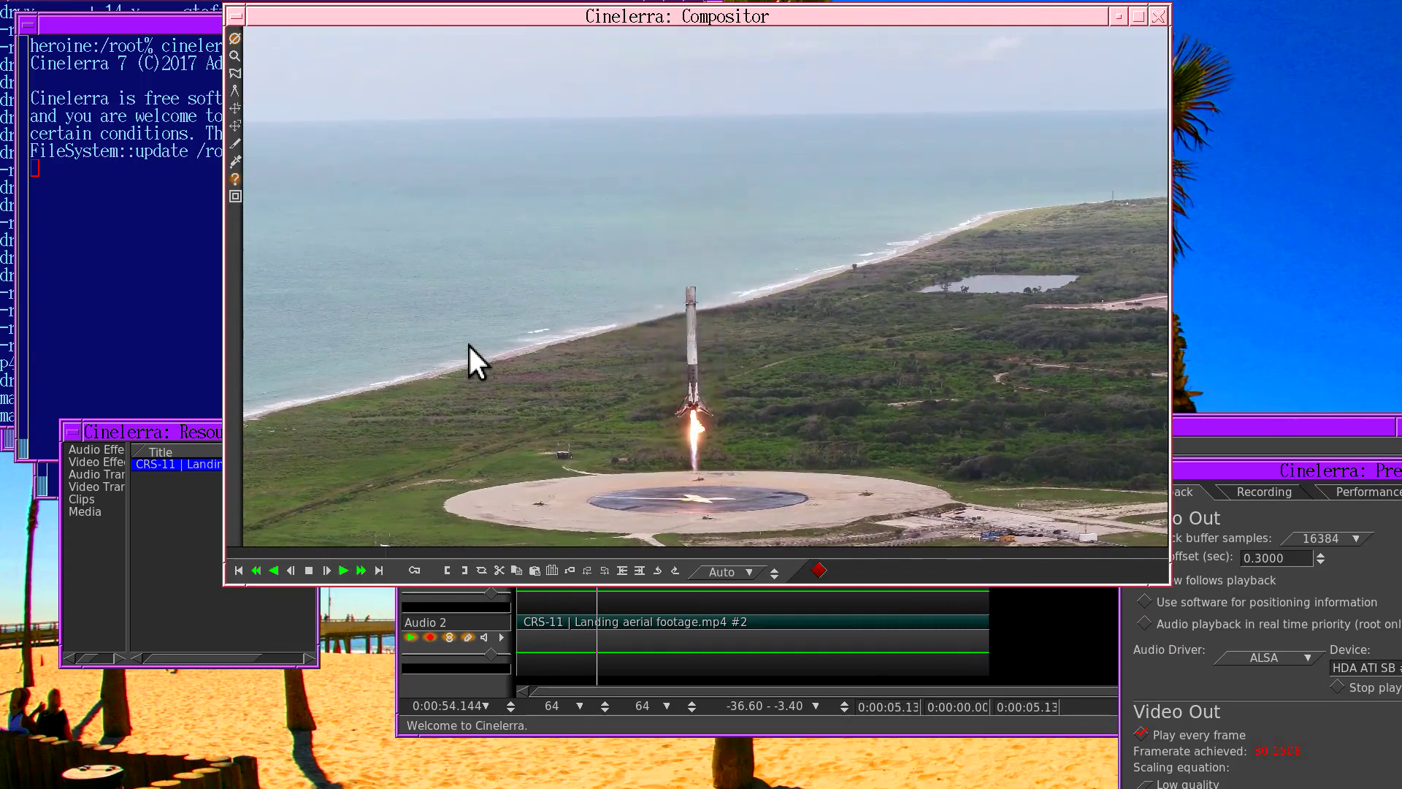
right_click(502, 322)
left_click(536, 358)
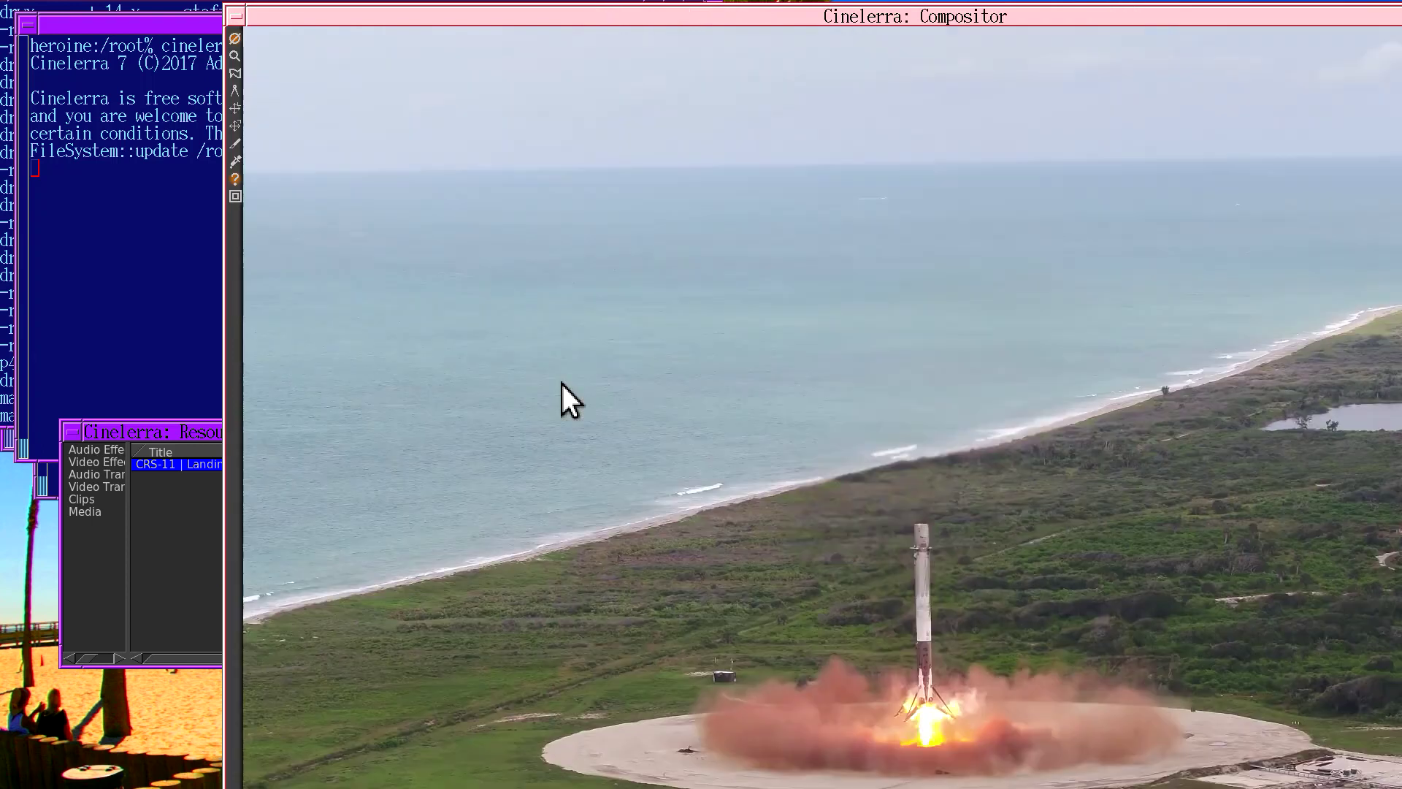
right_click(559, 390)
left_click(576, 401)
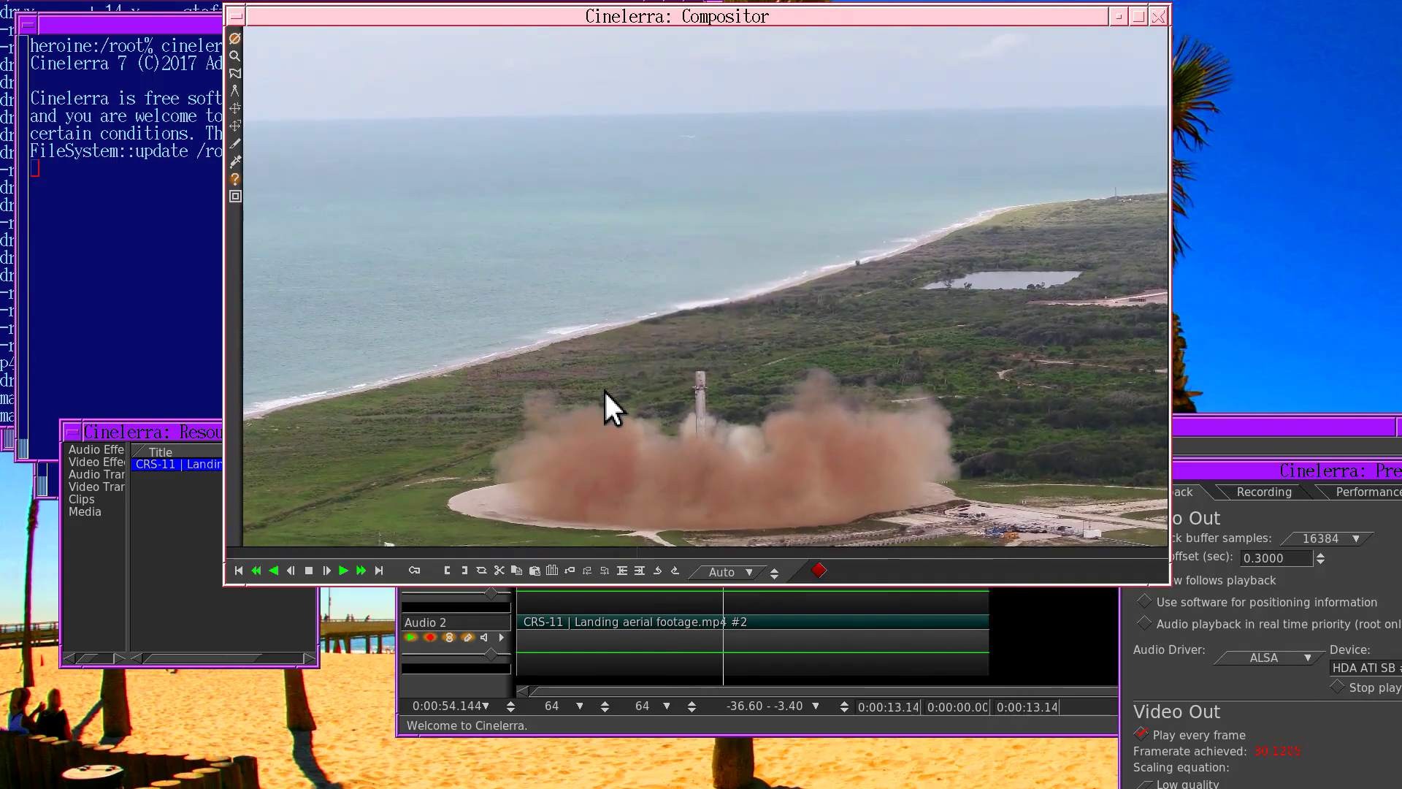
right_click(603, 394)
left_click(620, 396)
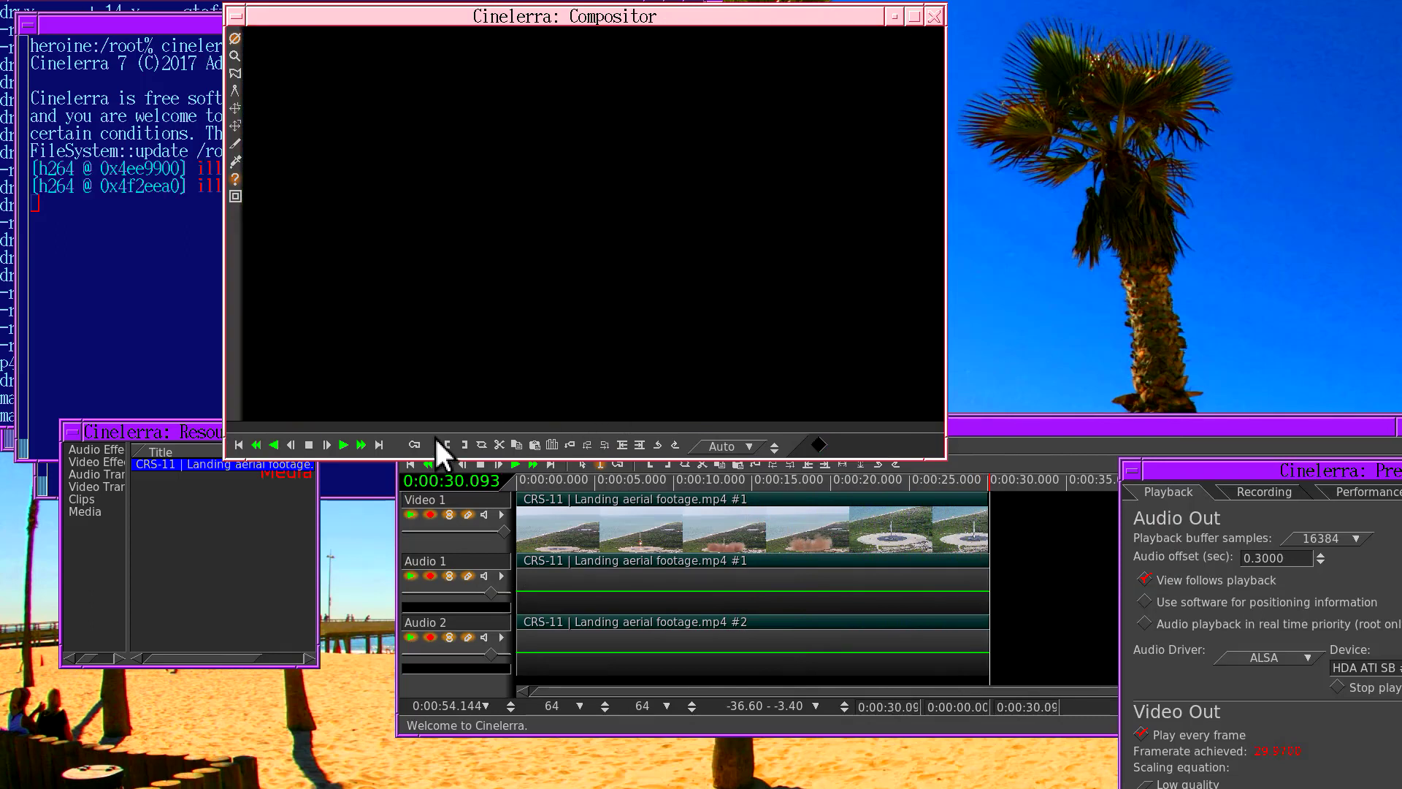
- Return to the start of the timeline and set the Compositor zoom to 33%
left_click(411, 463)
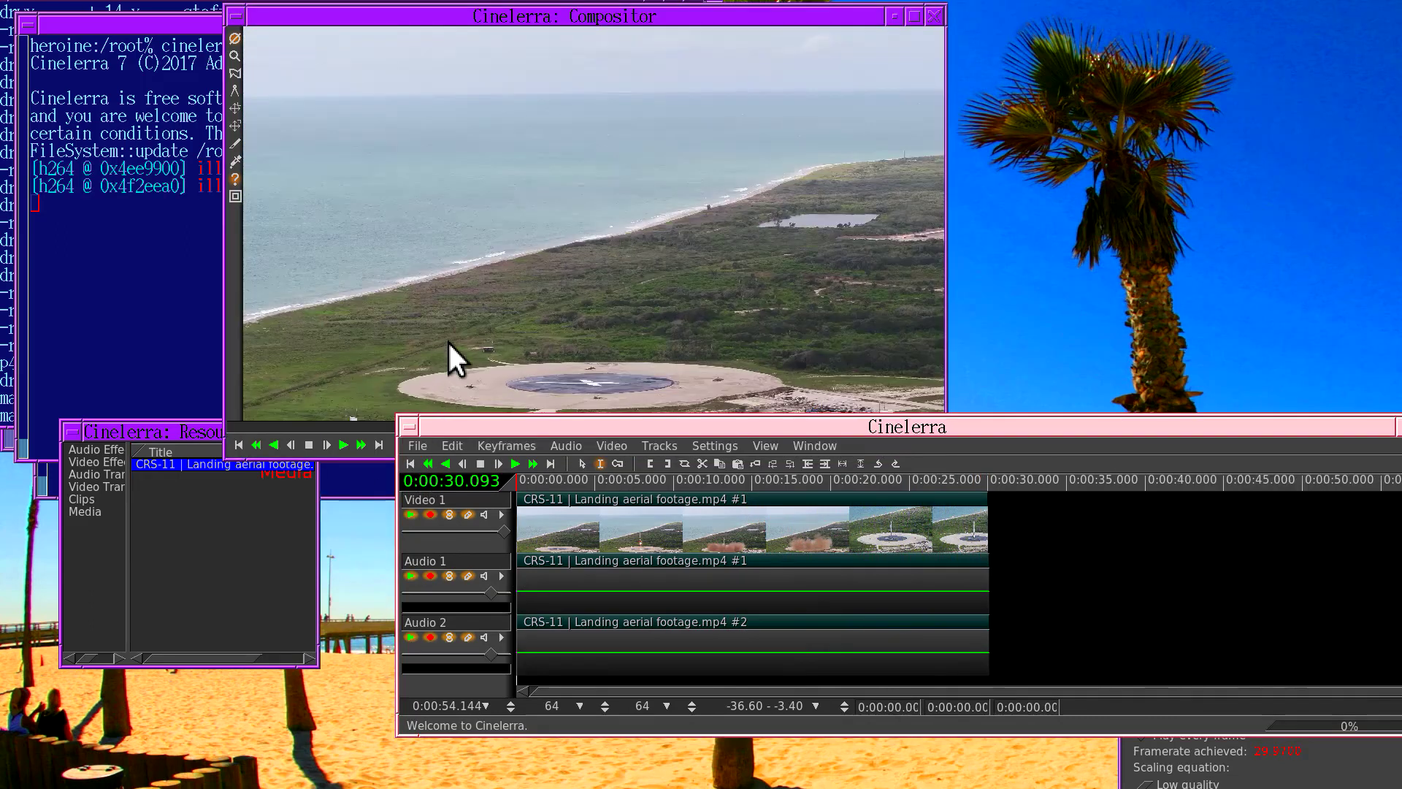
right_click(483, 251)
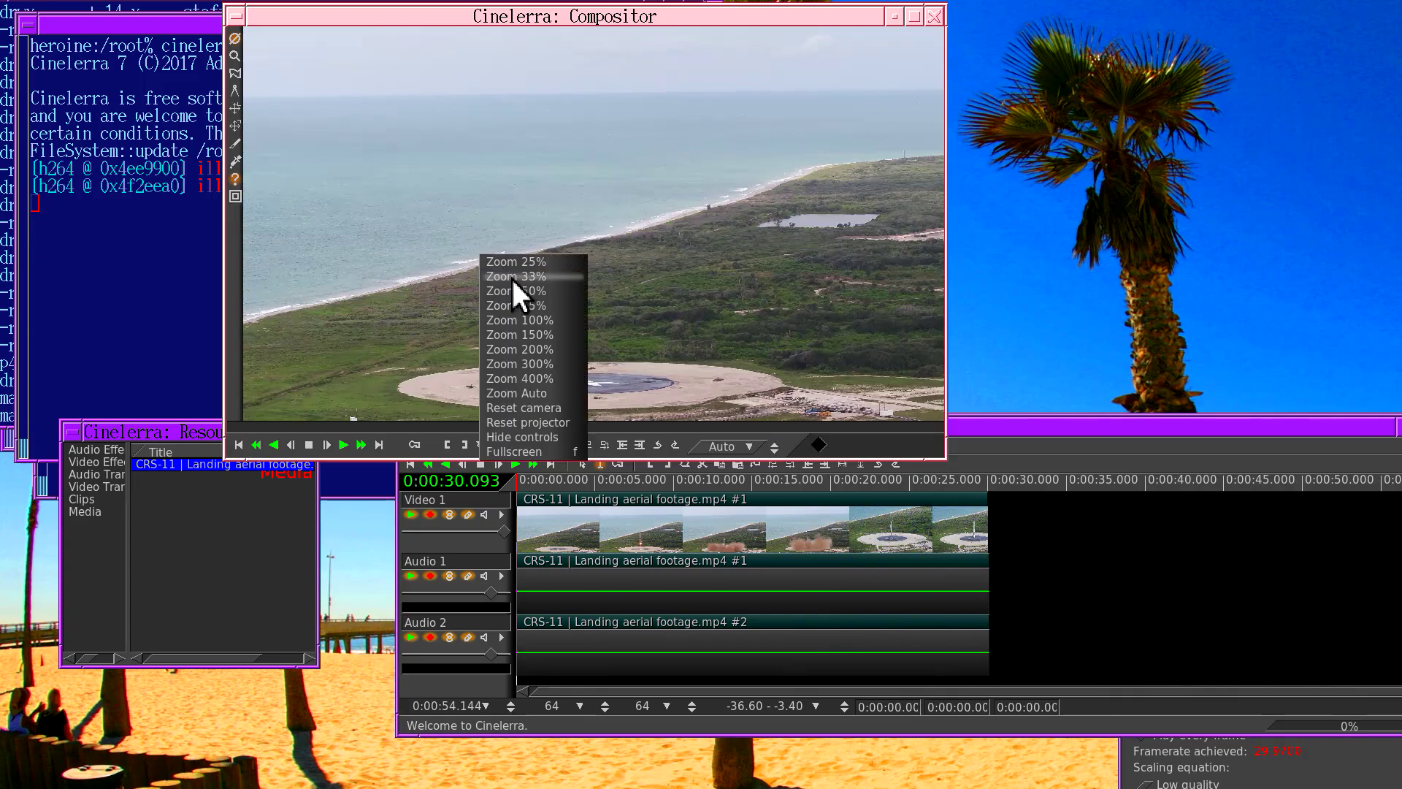
left_click(510, 311)
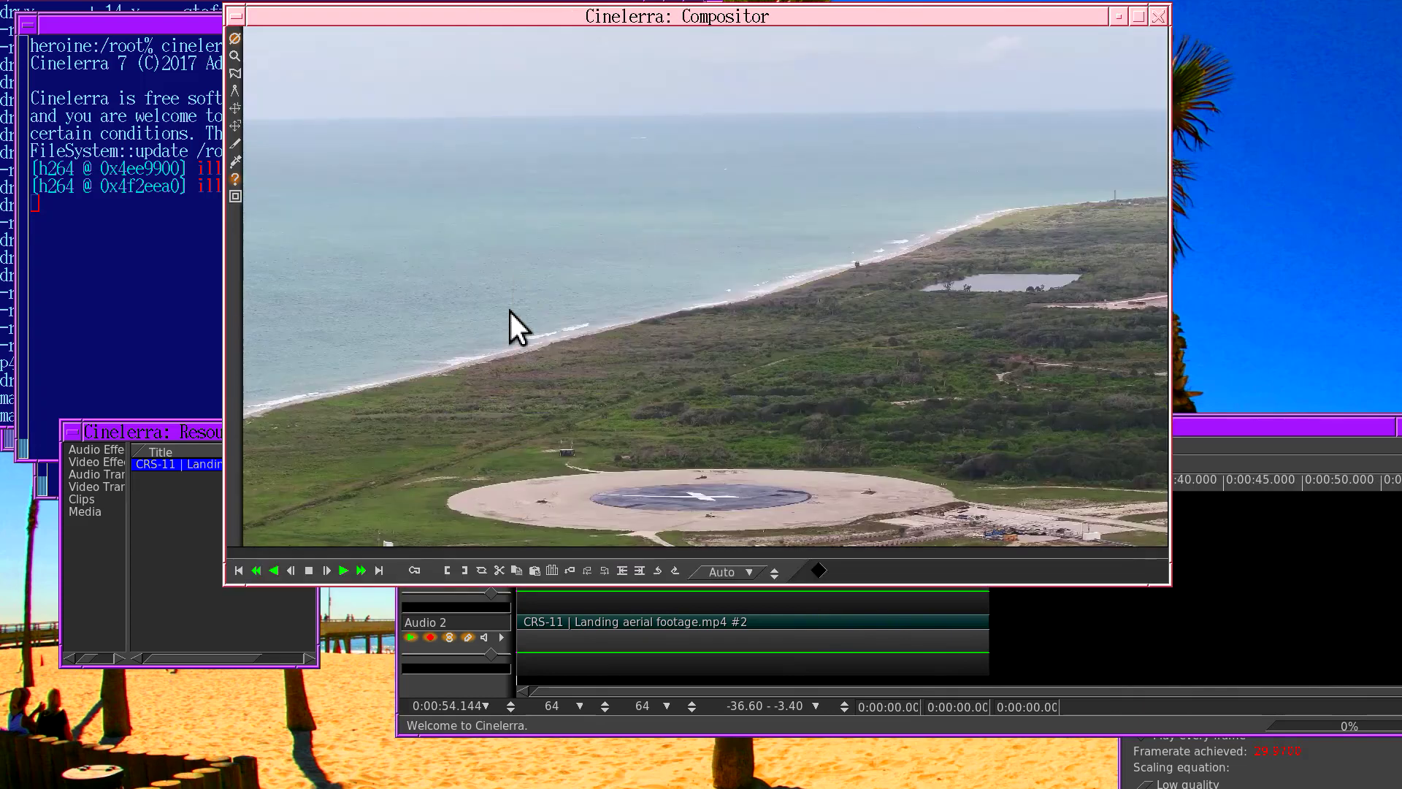
- Play the clip in fast forward to its end, and return to the start
left_click(361, 570)
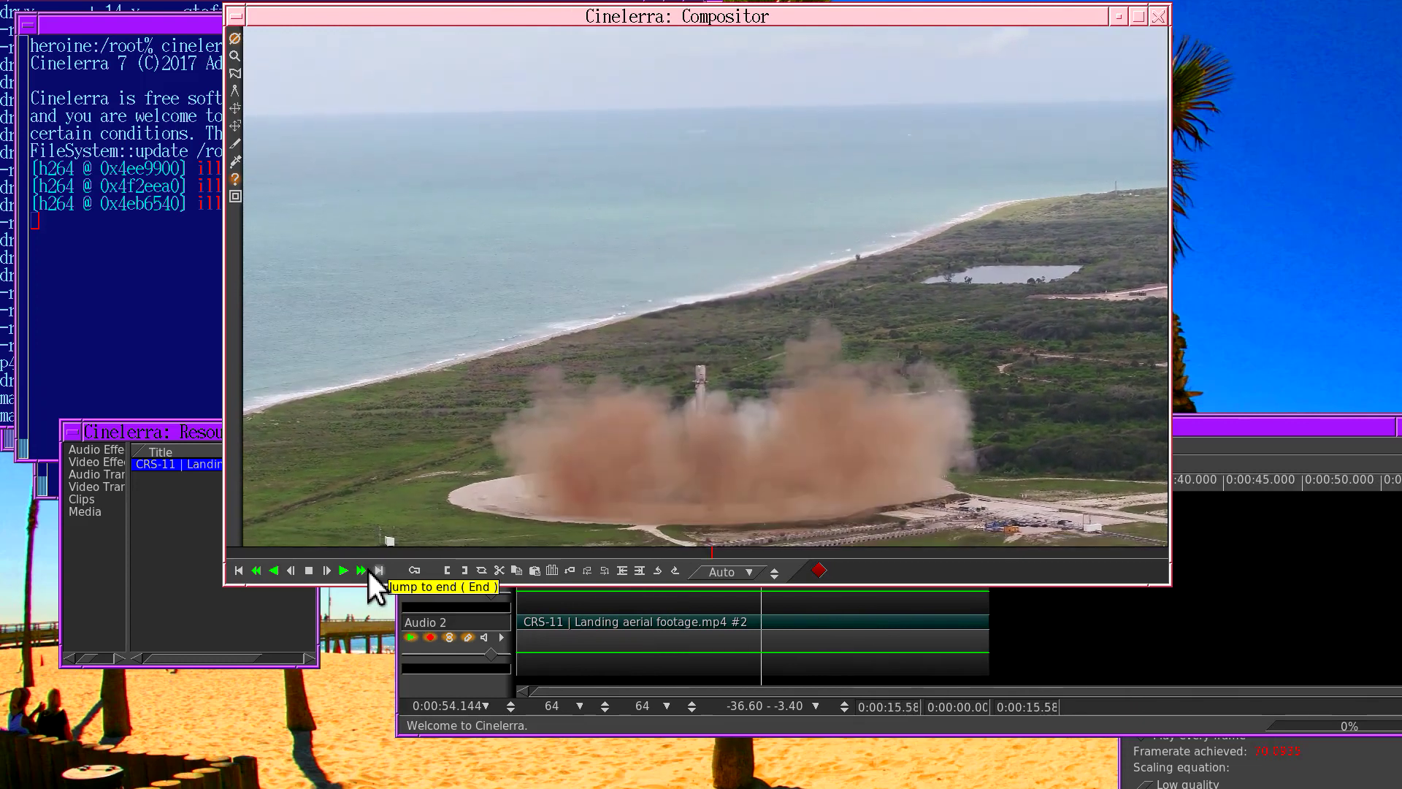
left_click(371, 573)
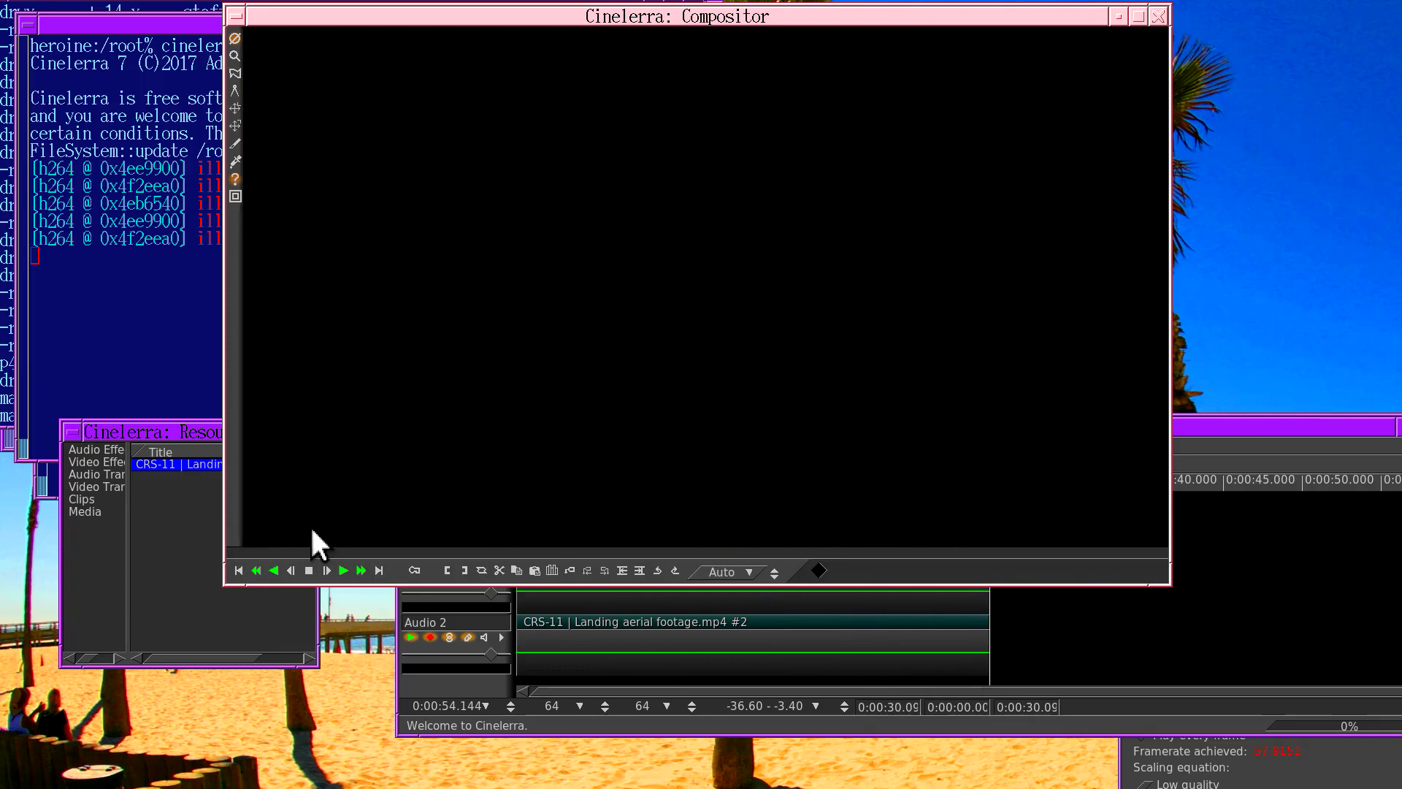
key("Home")
- Move the Compositor aside and choose X11-XV as the video driver in the playback preferences
left_click_drag(741, 17, 495, 2)
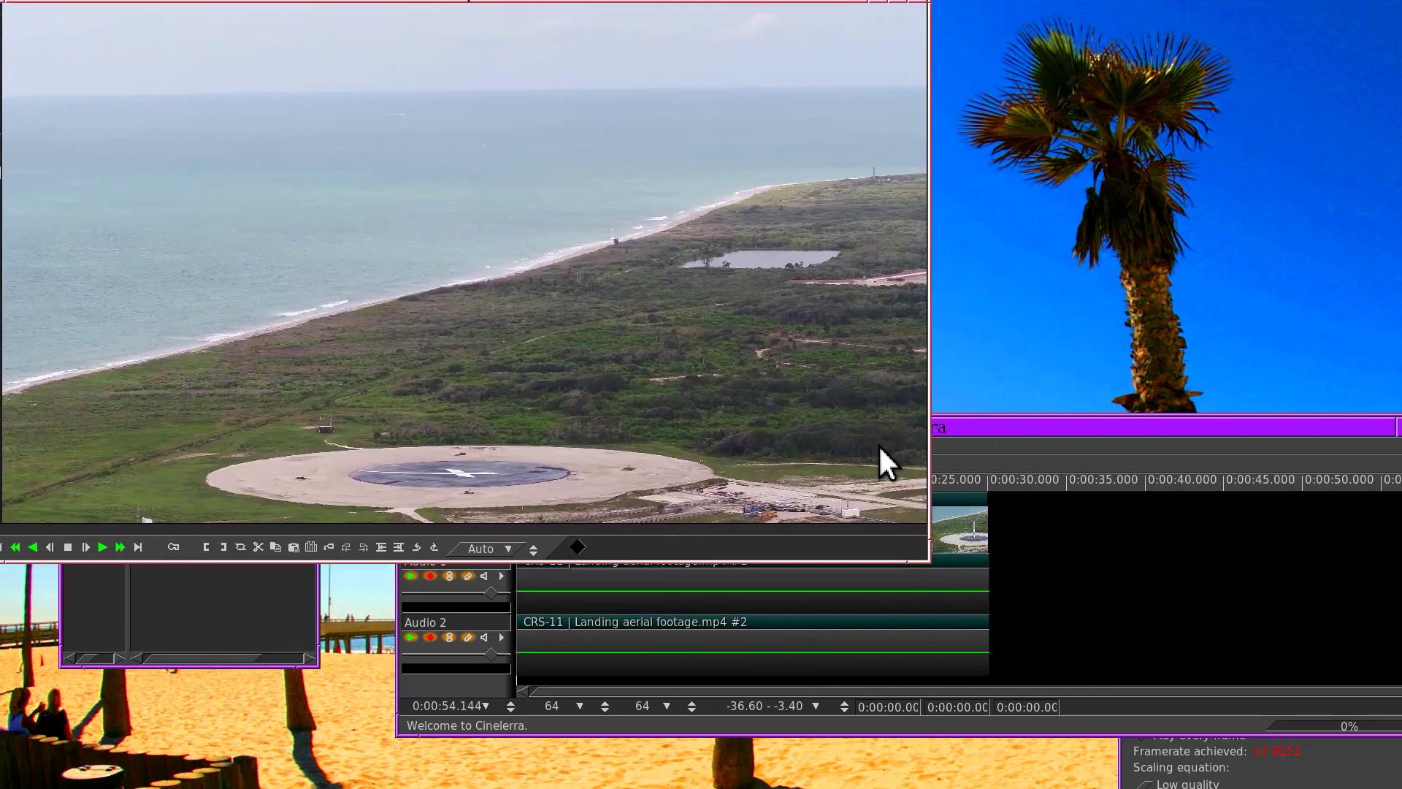
key("shift+p")
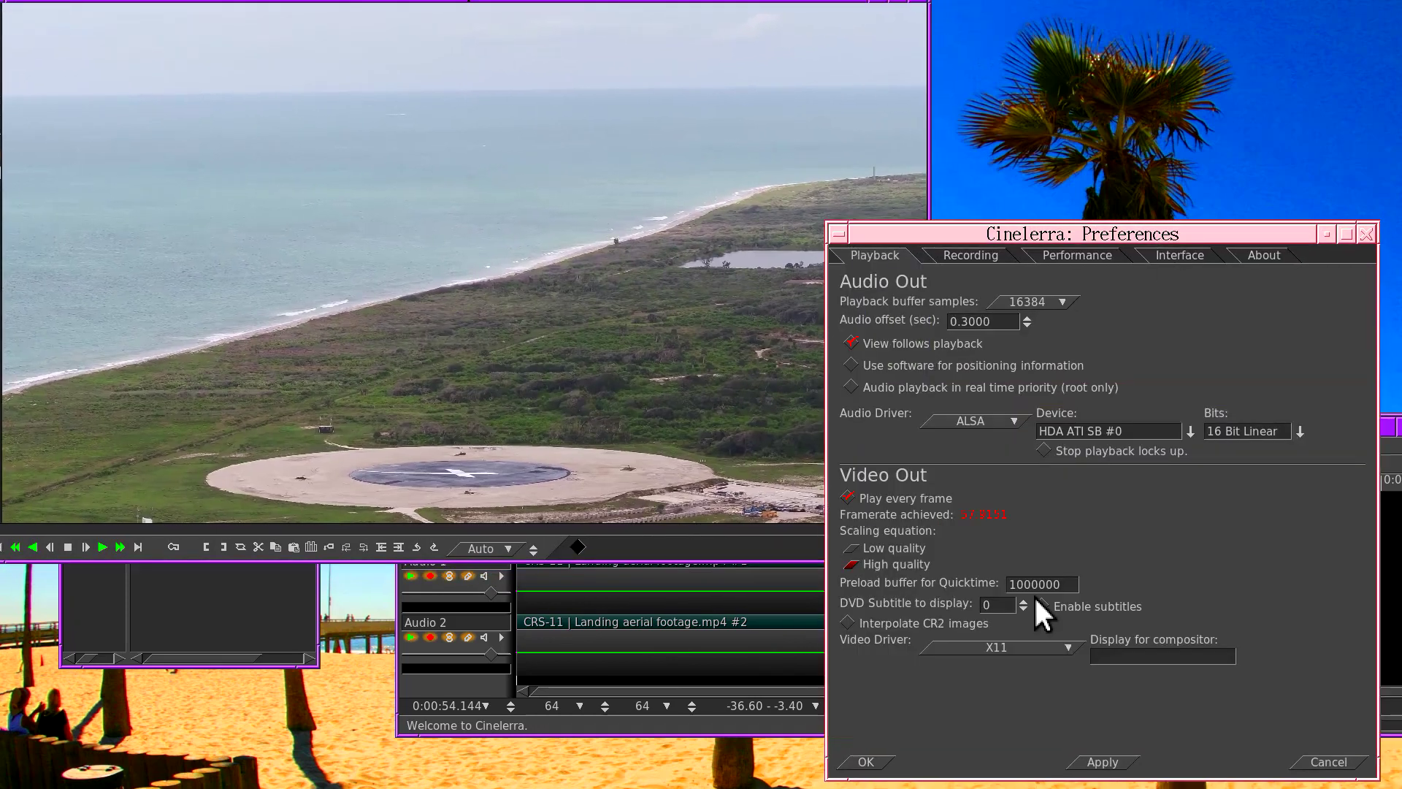
left_click(983, 641)
left_click(963, 678)
left_click(1009, 642)
left_click(997, 672)
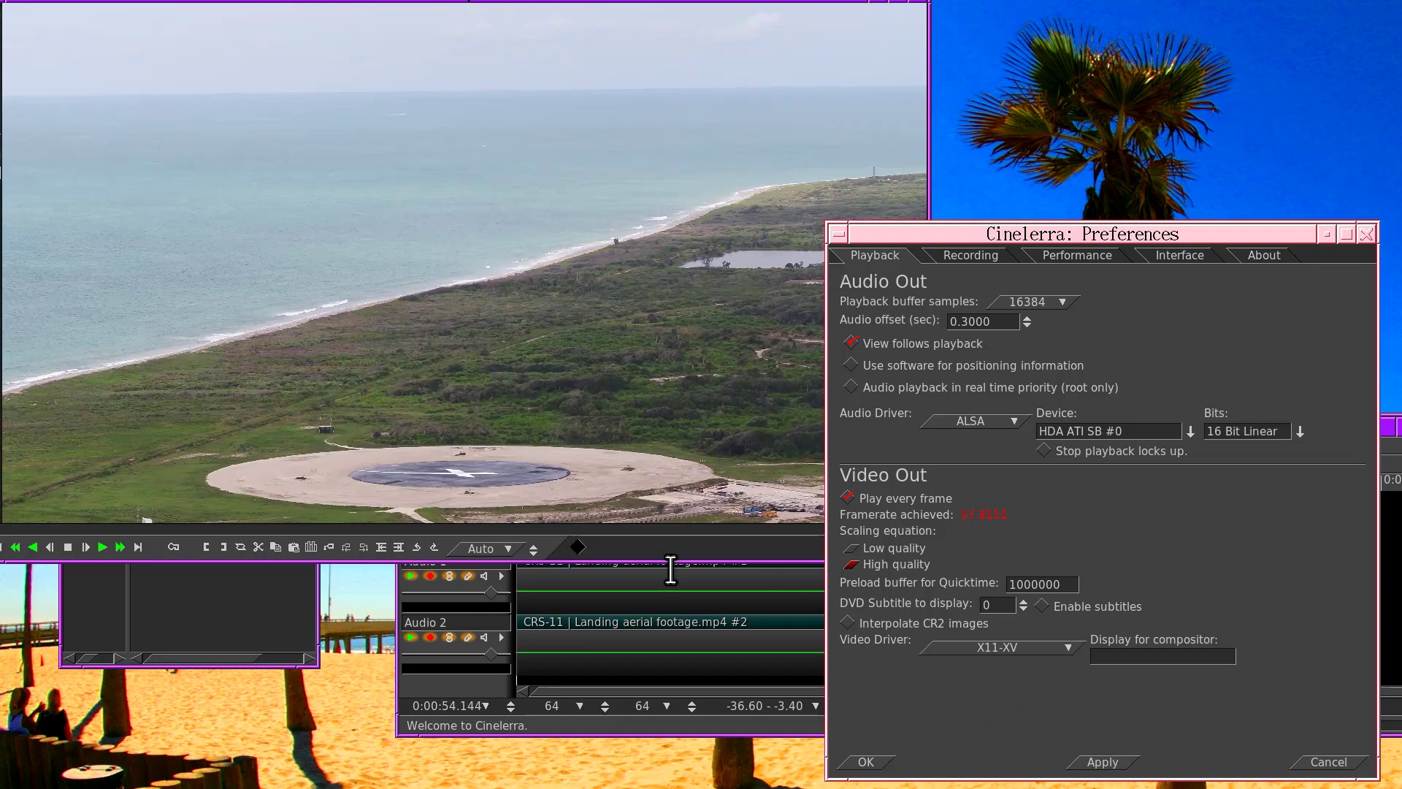
- Play the clip in fast forward with the X11-XV driver, and run it back in fast reverse
left_click(453, 461)
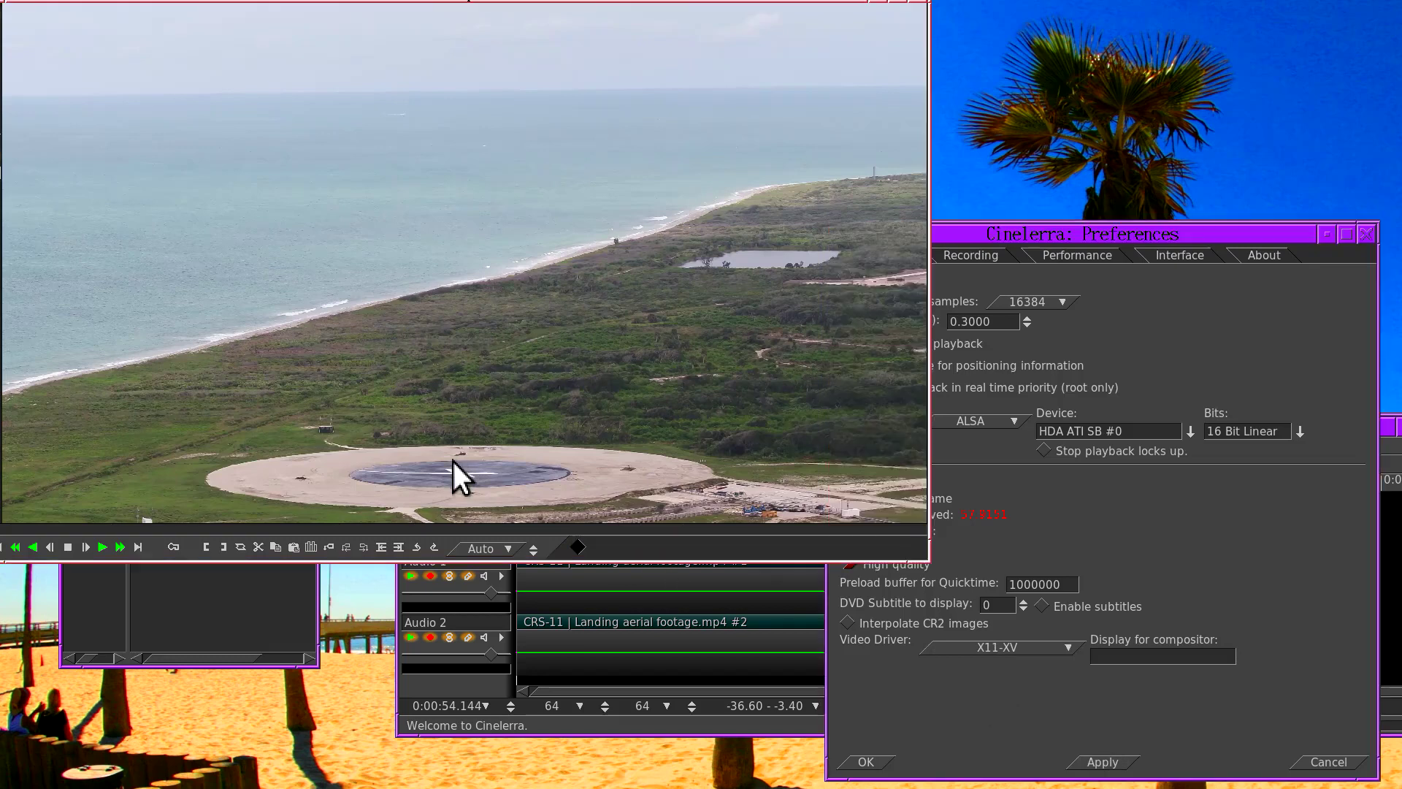
left_click(117, 546)
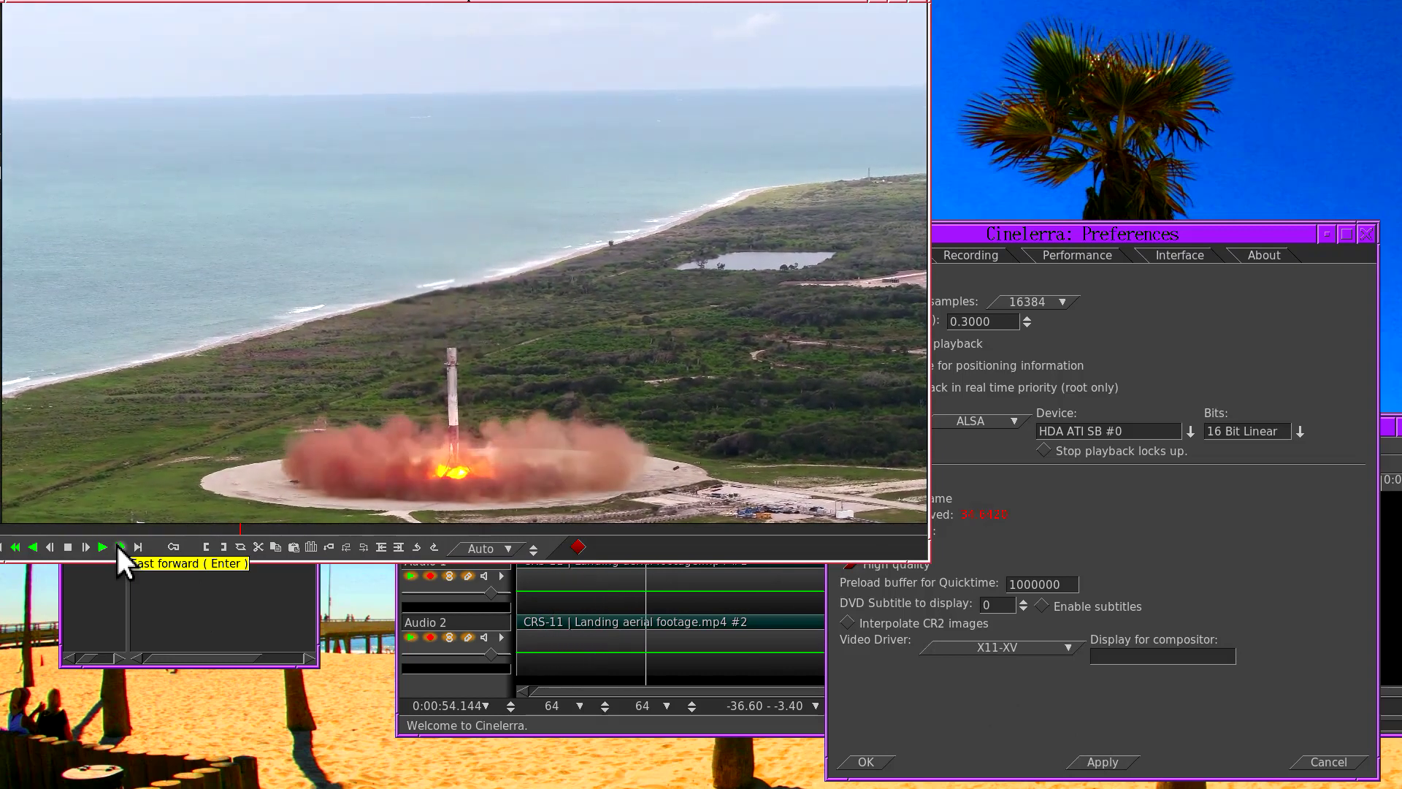
left_click(15, 547)
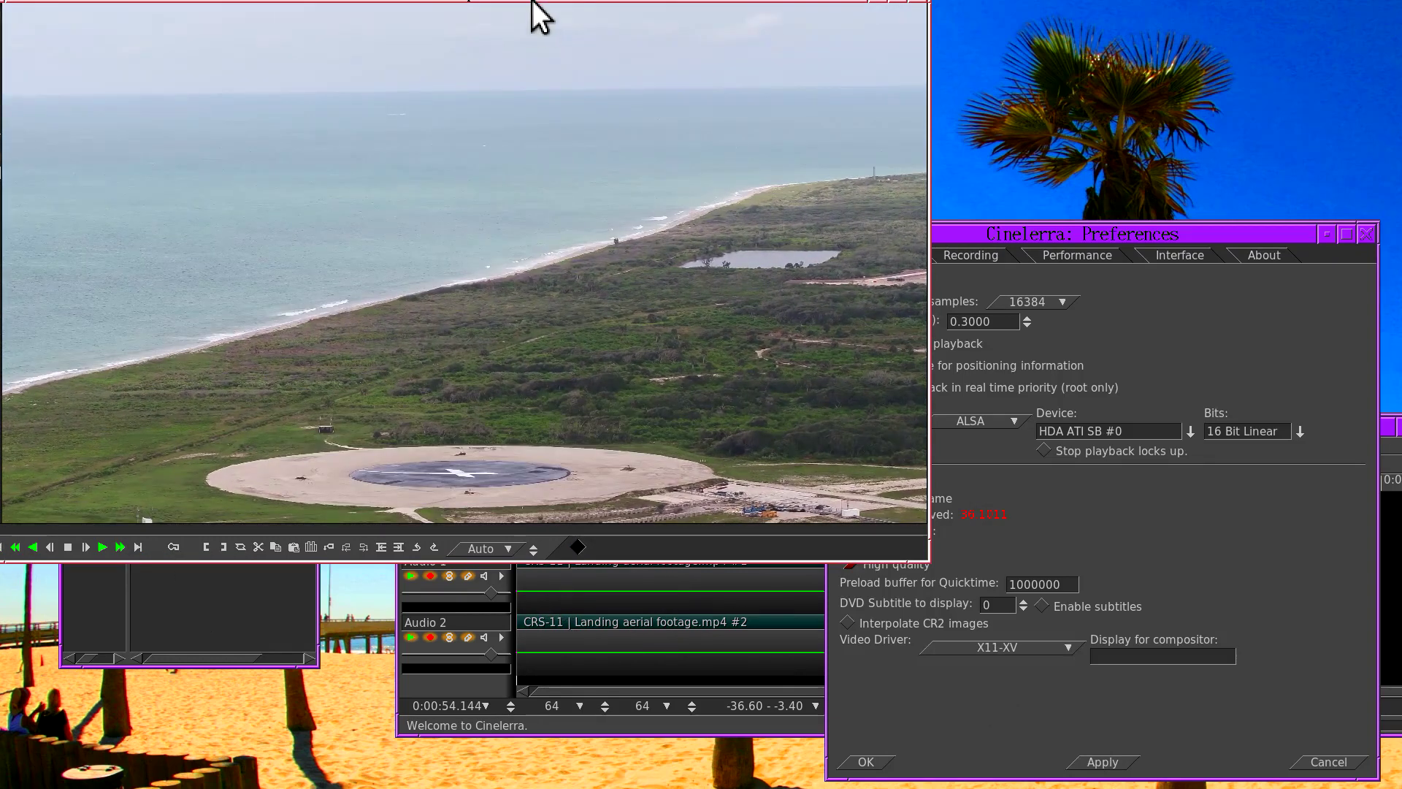
- Choose X11-OpenGL as the video driver in the playback preferences and play the clip
left_click_drag(533, 9, 531, 3)
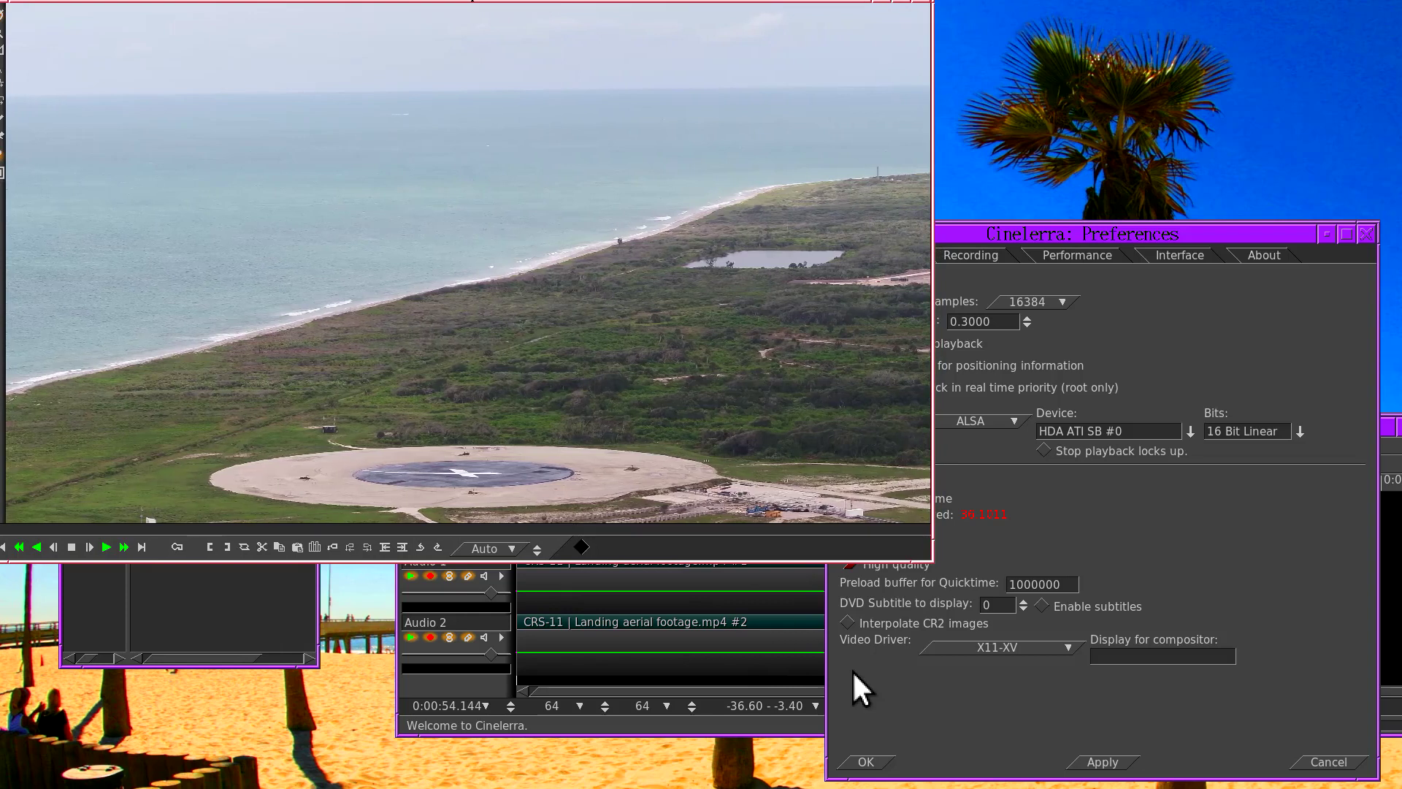
left_click(971, 646)
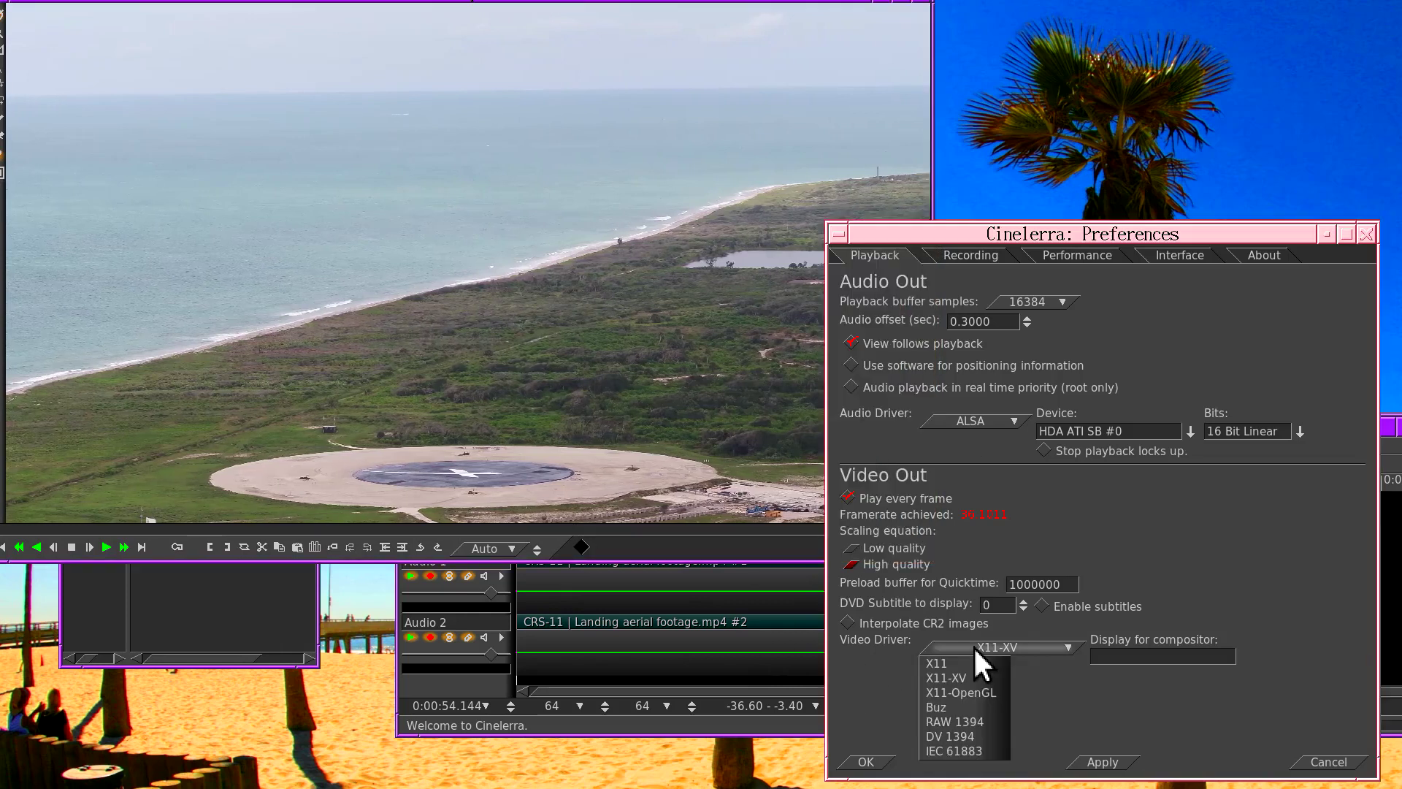
left_click(972, 694)
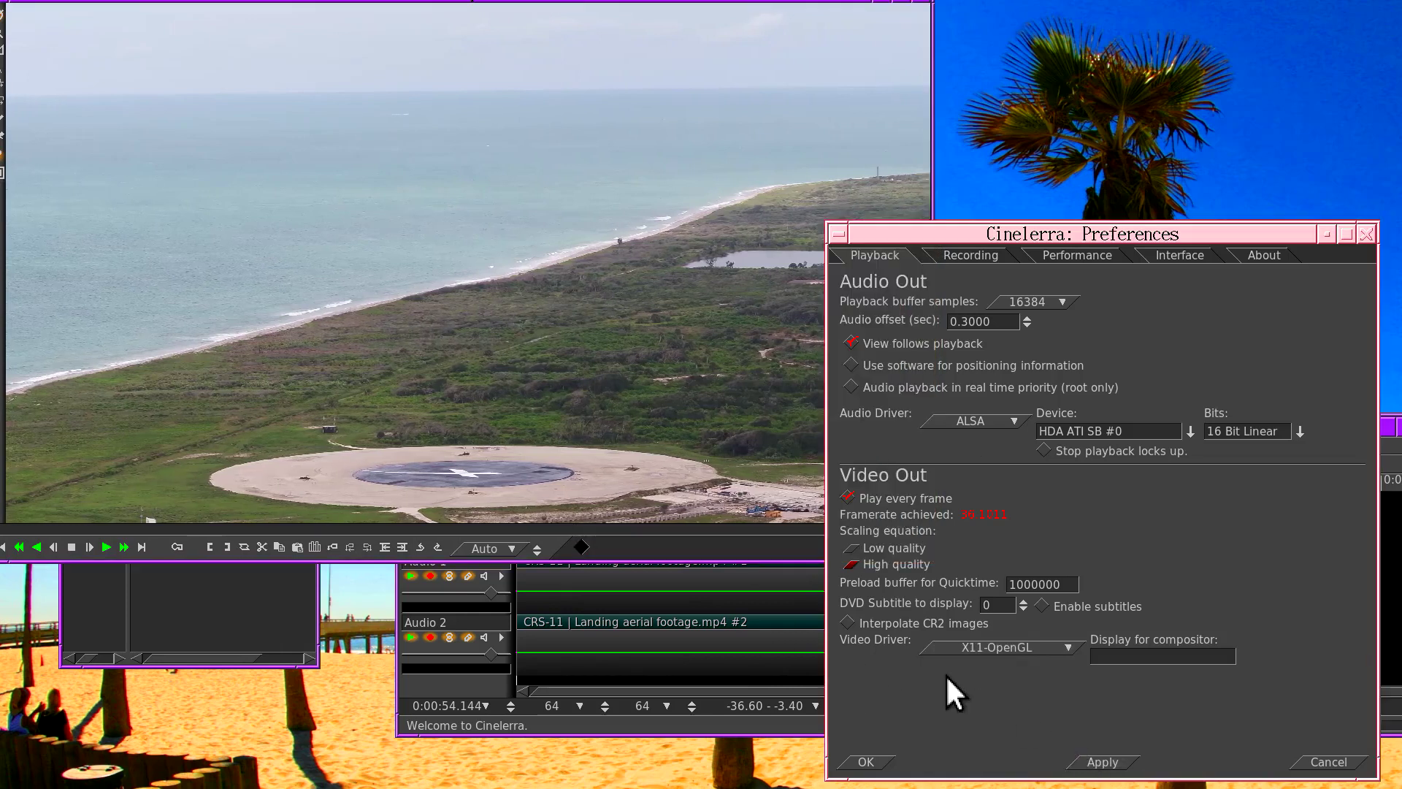
left_click(106, 544)
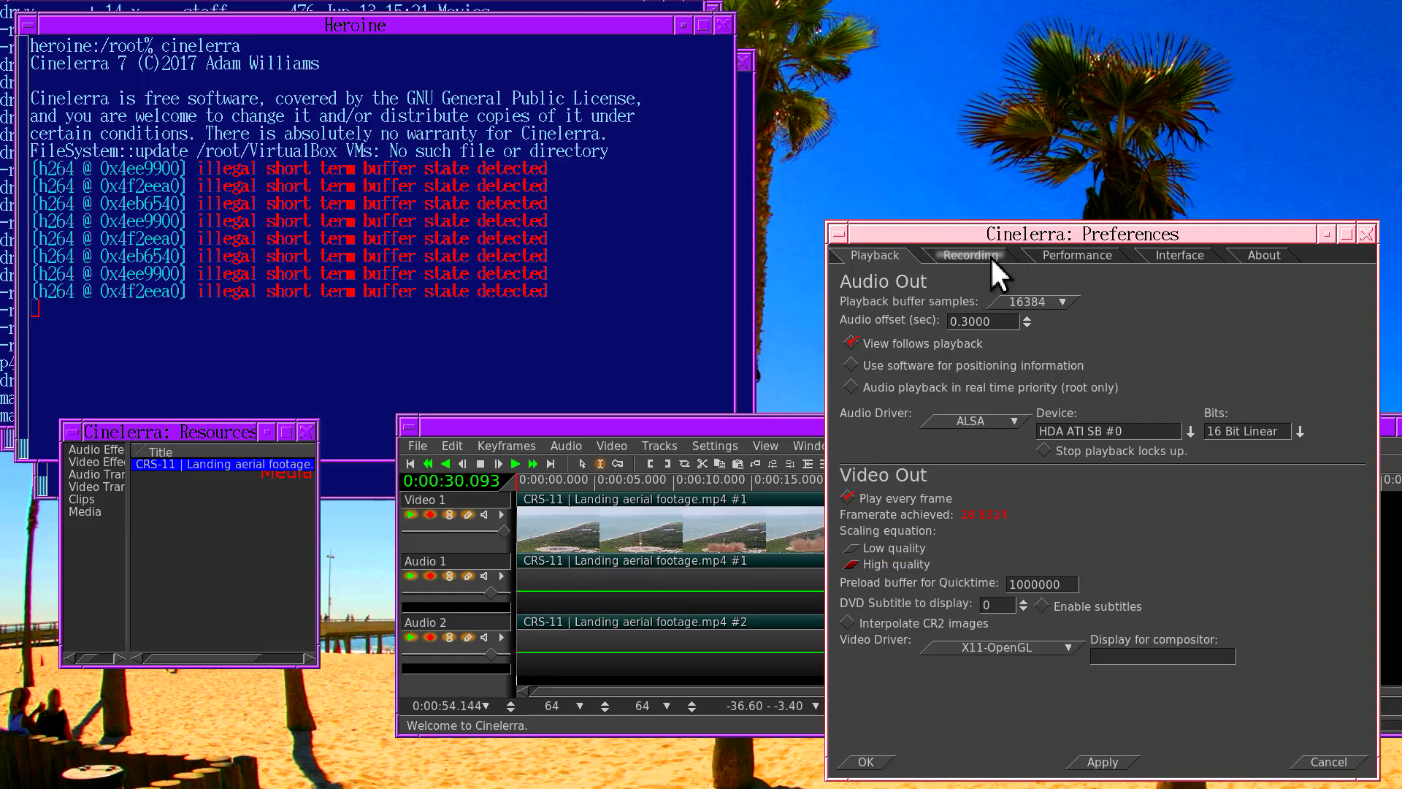
- Review the recording preferences and the H.264 video compression settings for recorded video tracks
left_click_drag(1010, 233, 798, 169)
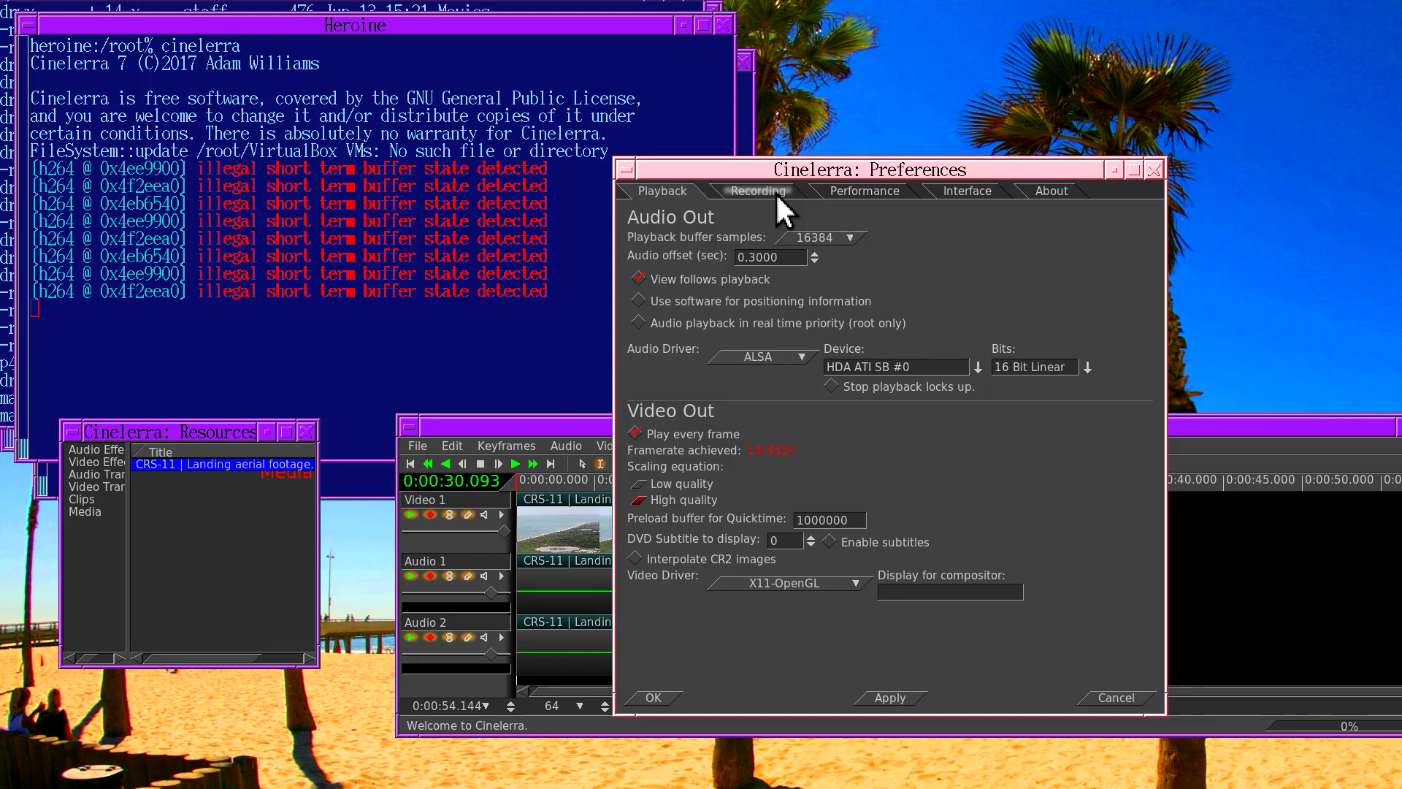
left_click(774, 191)
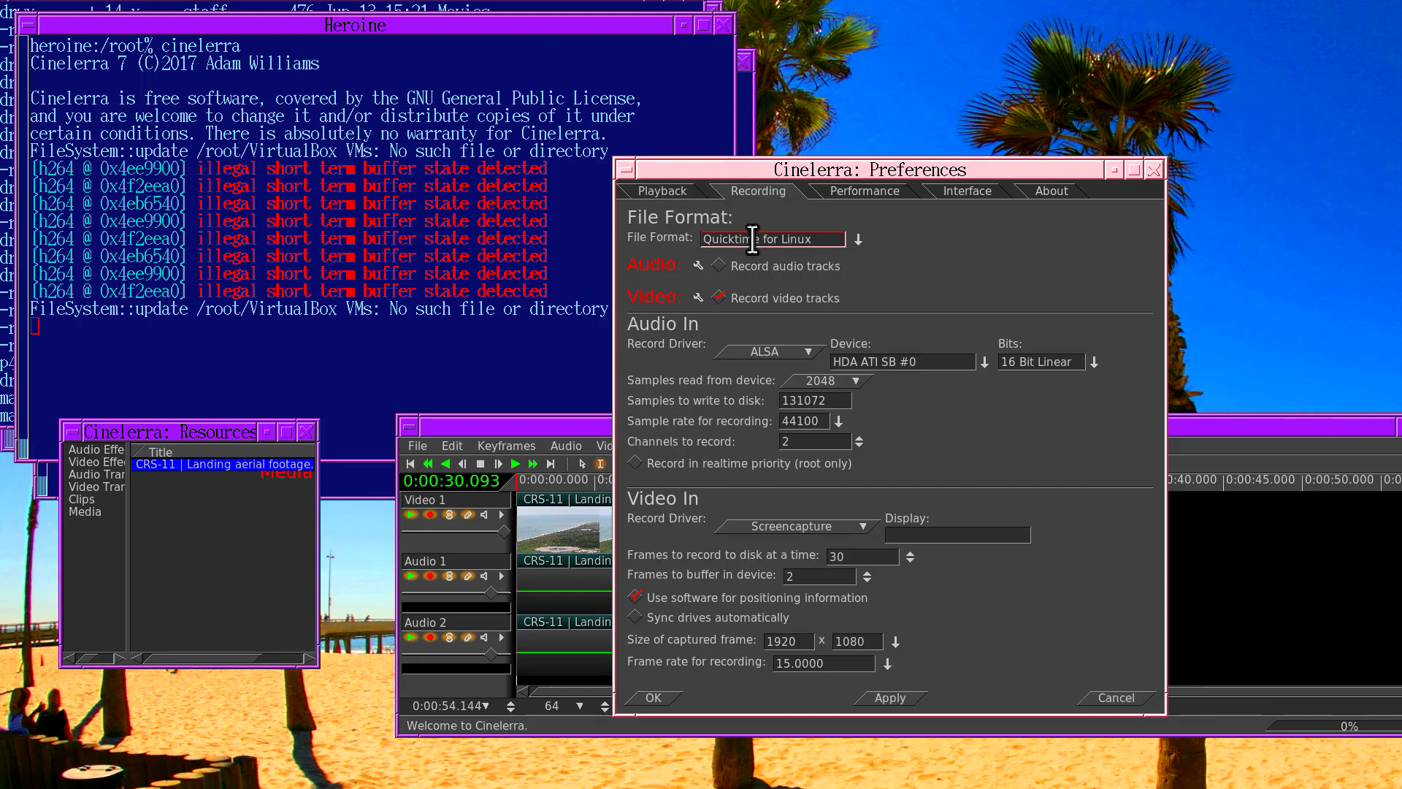
left_click(698, 297)
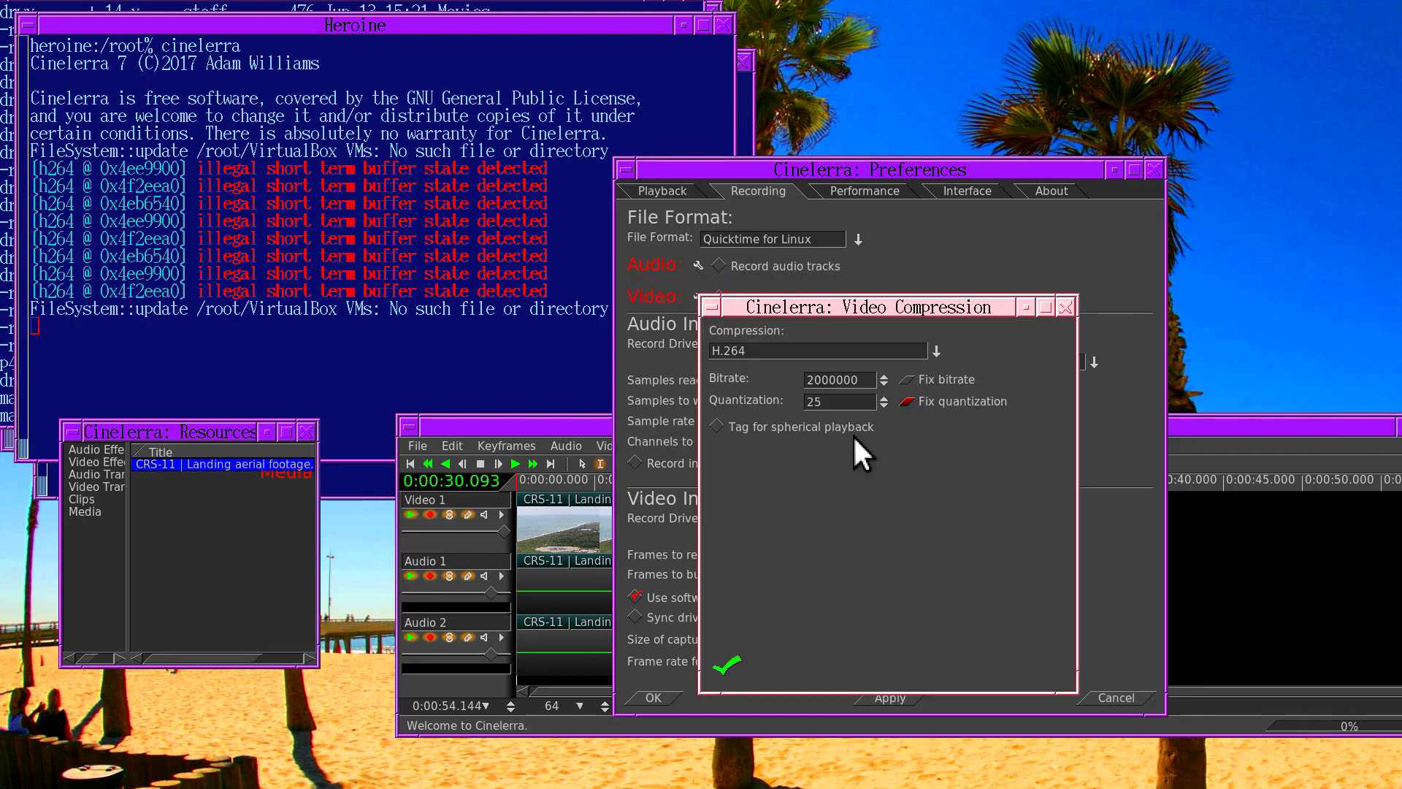
left_click(726, 664)
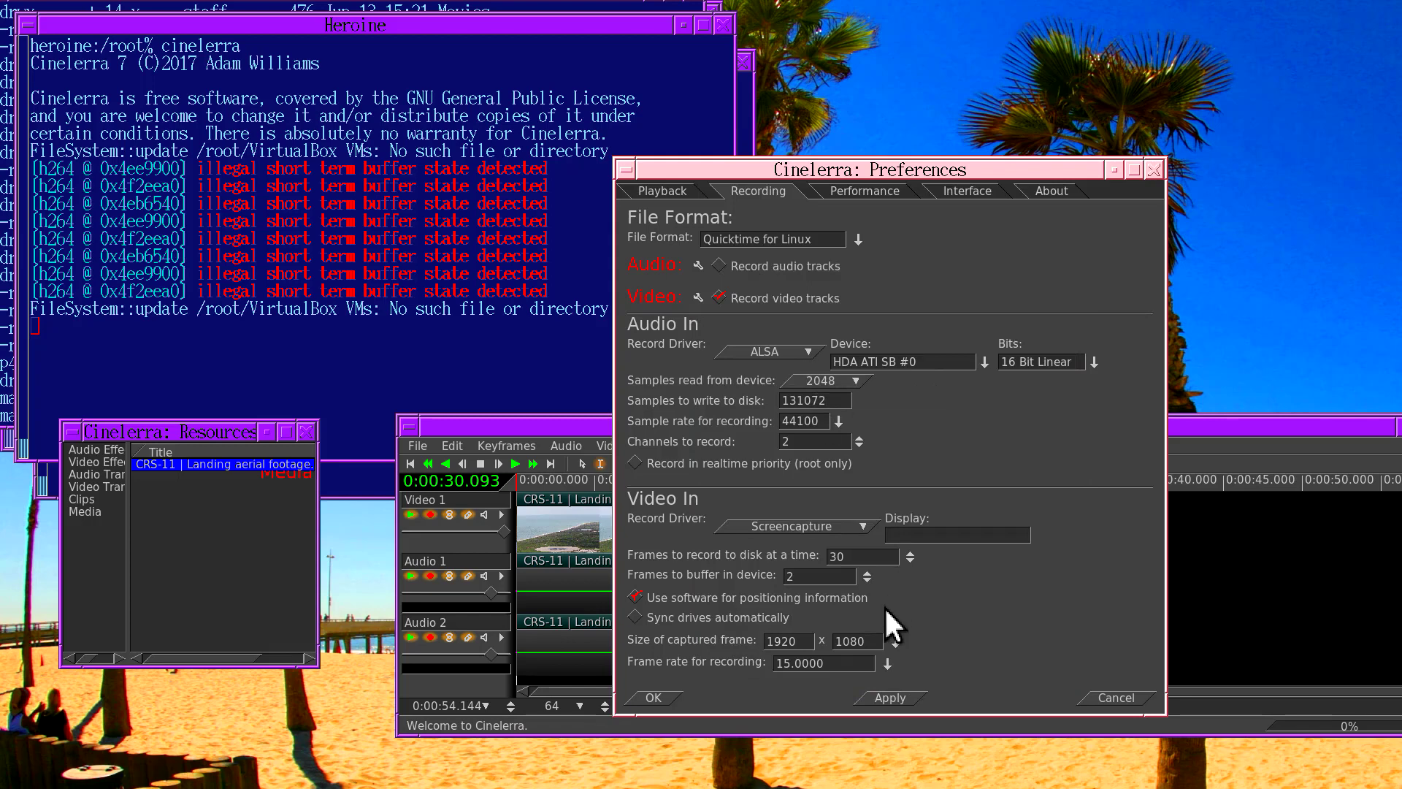
- Set the size of the captured frame to 640x480 and accept the preferences
left_click(894, 641)
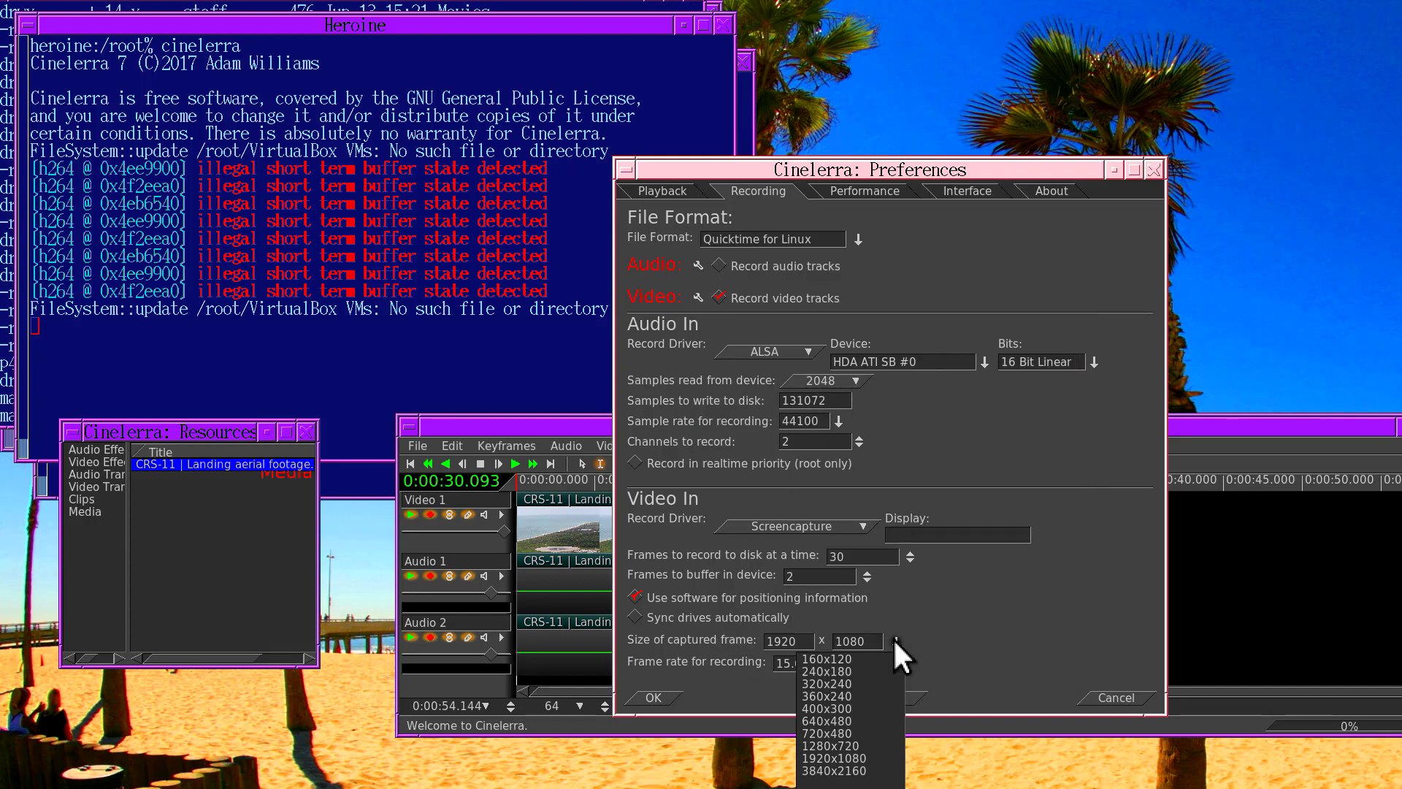
left_click(847, 721)
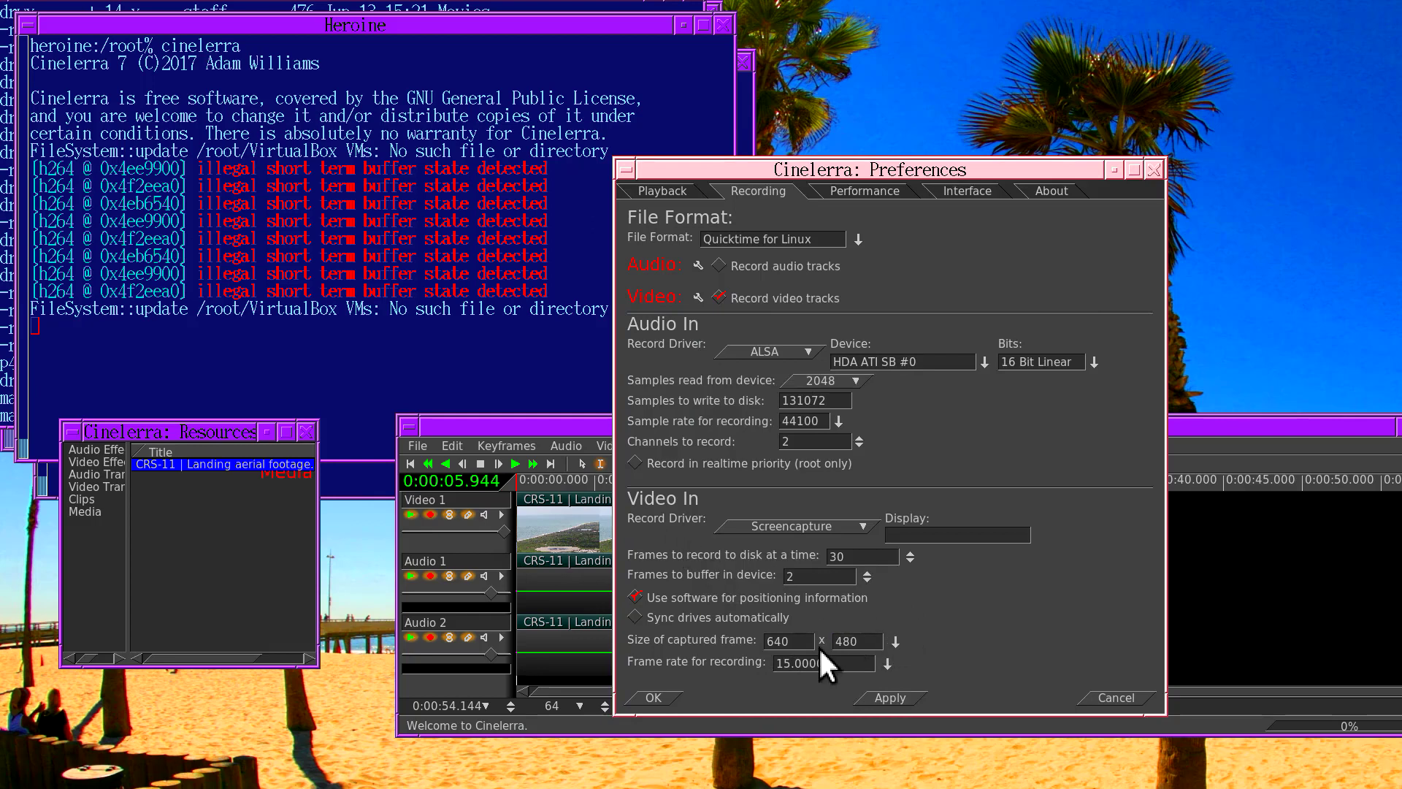
left_click(659, 695)
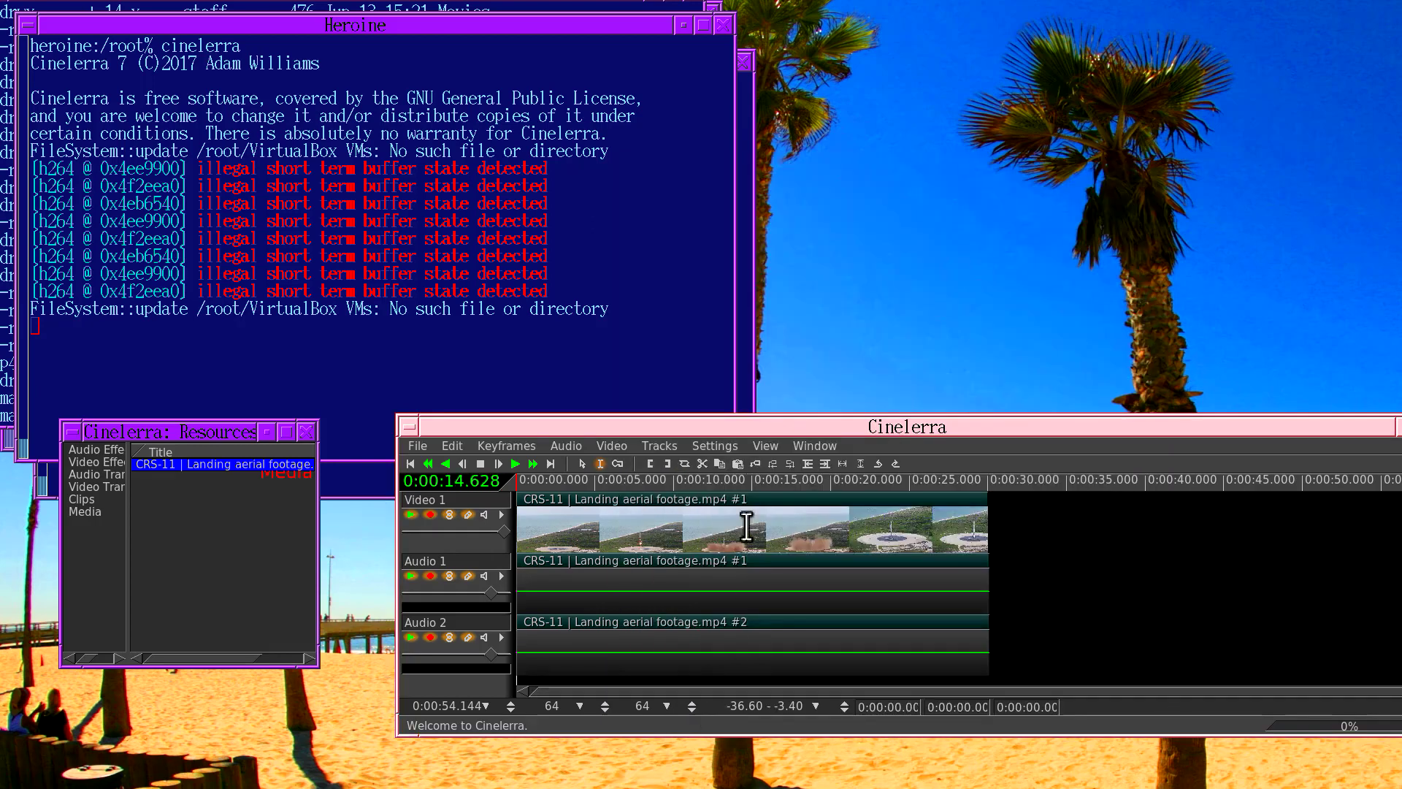
- Set the project format's aspect ratio to 4:3 and accept the format
left_click(719, 448)
left_click(728, 461)
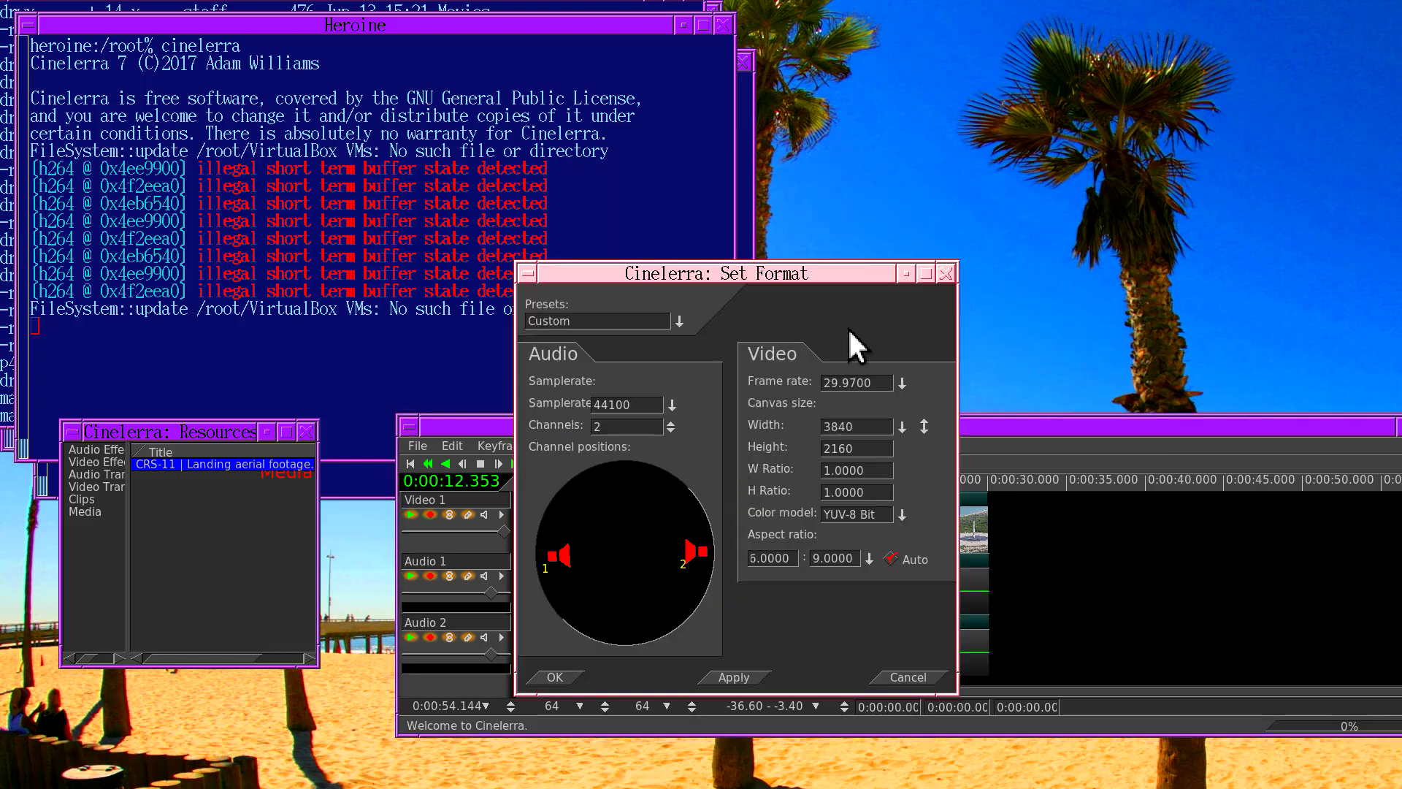
left_click(870, 556)
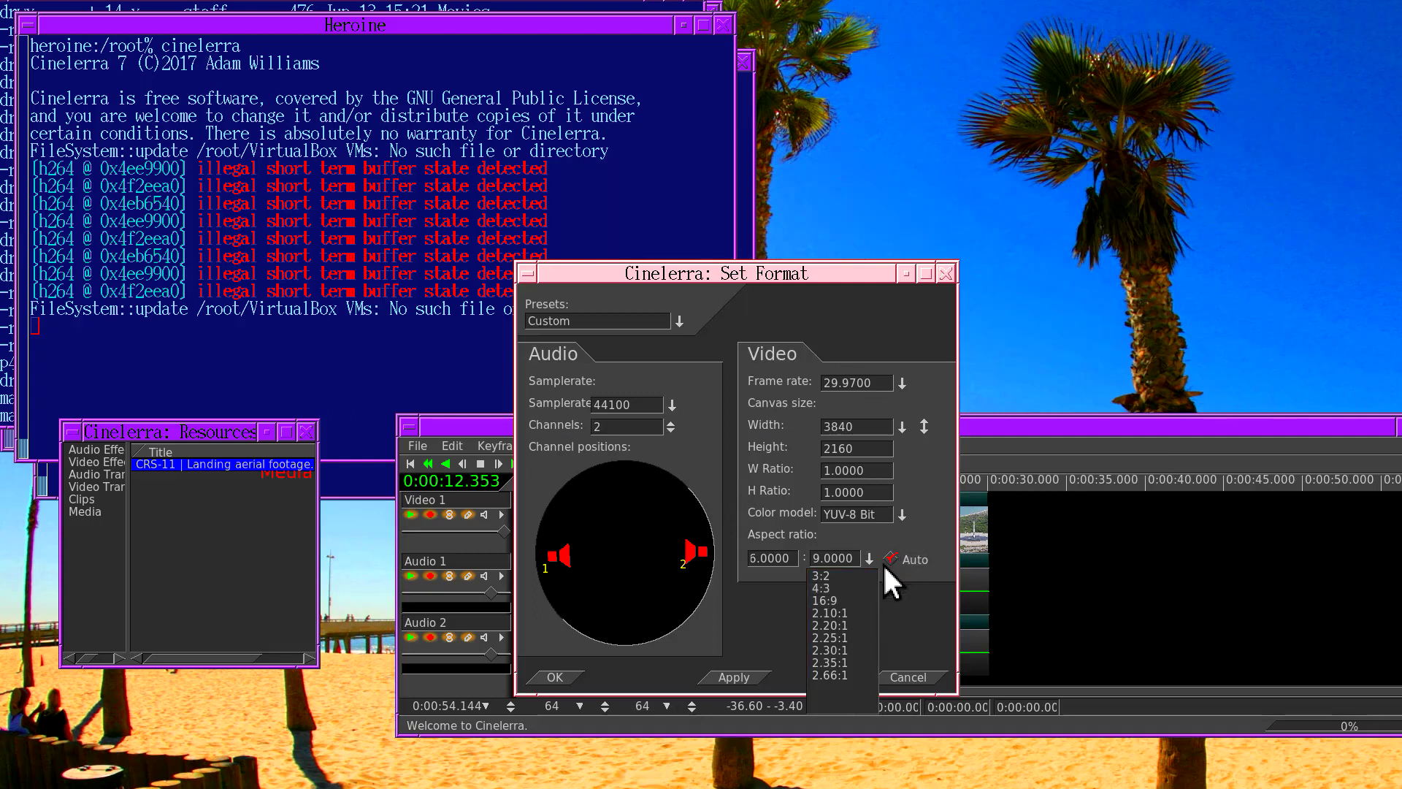
left_click(821, 588)
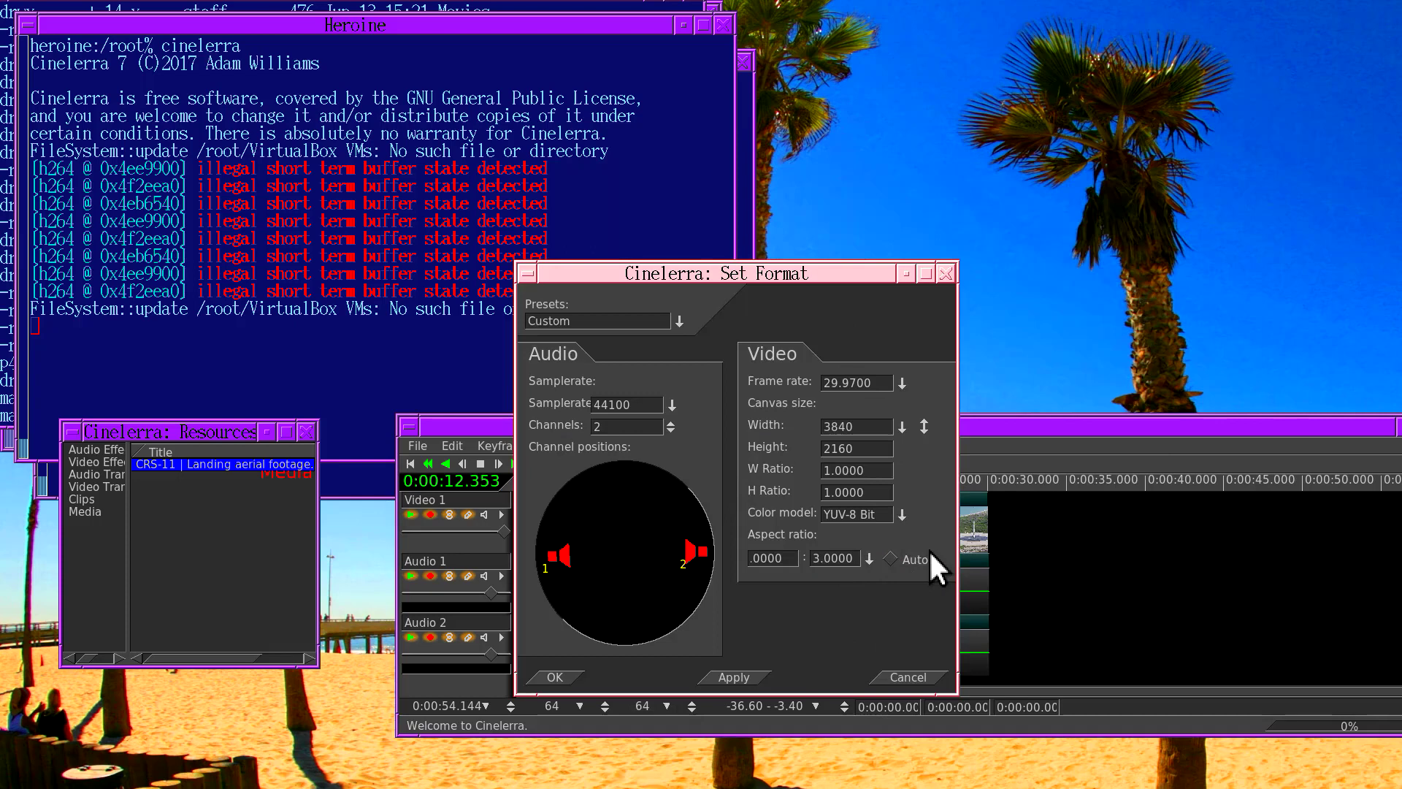
left_click(541, 680)
- Open the recording session and spread out the Scopes and Video in windows so they do not overlap the Recording window
left_click(419, 438)
left_click(447, 515)
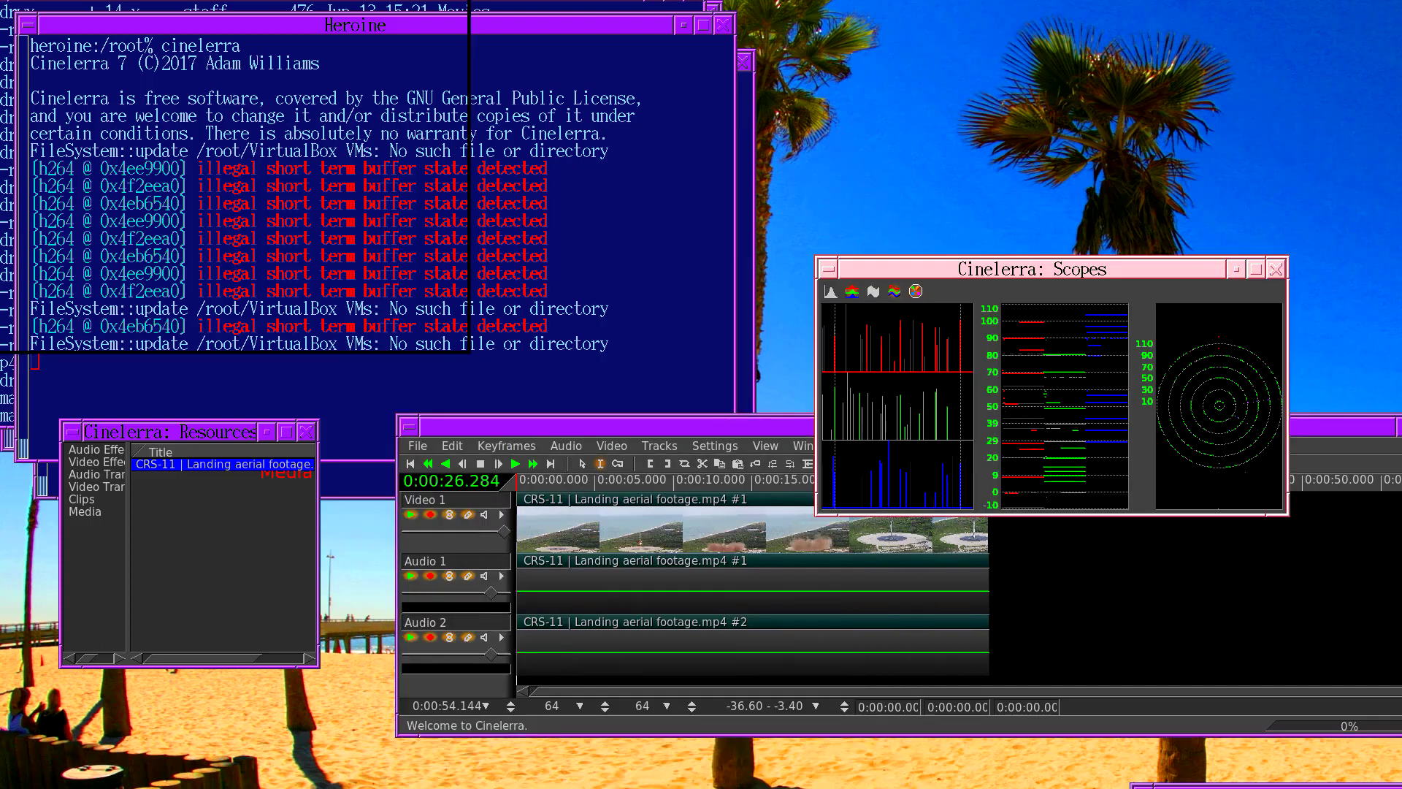
left_click_drag(1111, 270, 1115, 78)
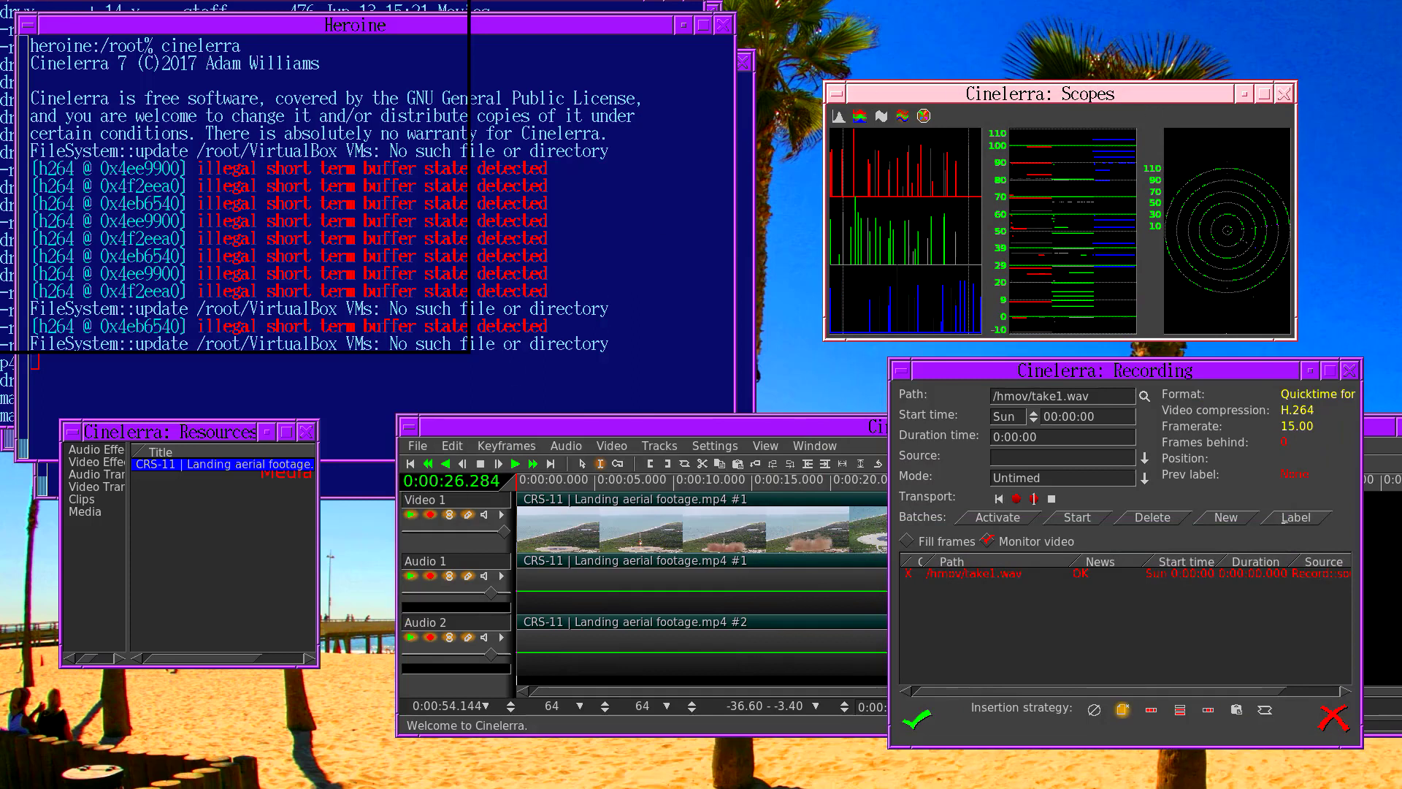
left_click_drag(510, 407, 686, 411)
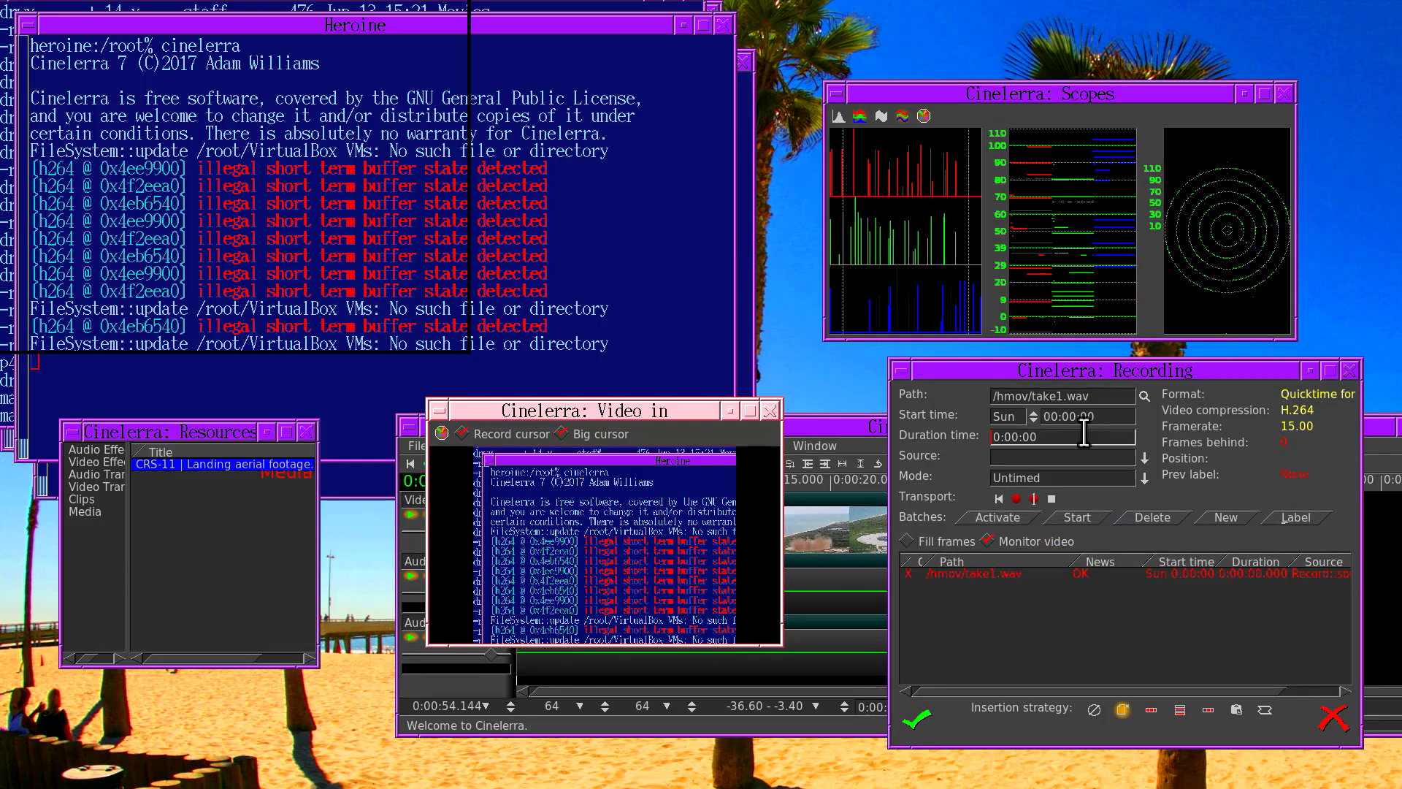
- Change the recording's output path to /hmov/take2.mov
left_click_drag(1056, 397, 1064, 397)
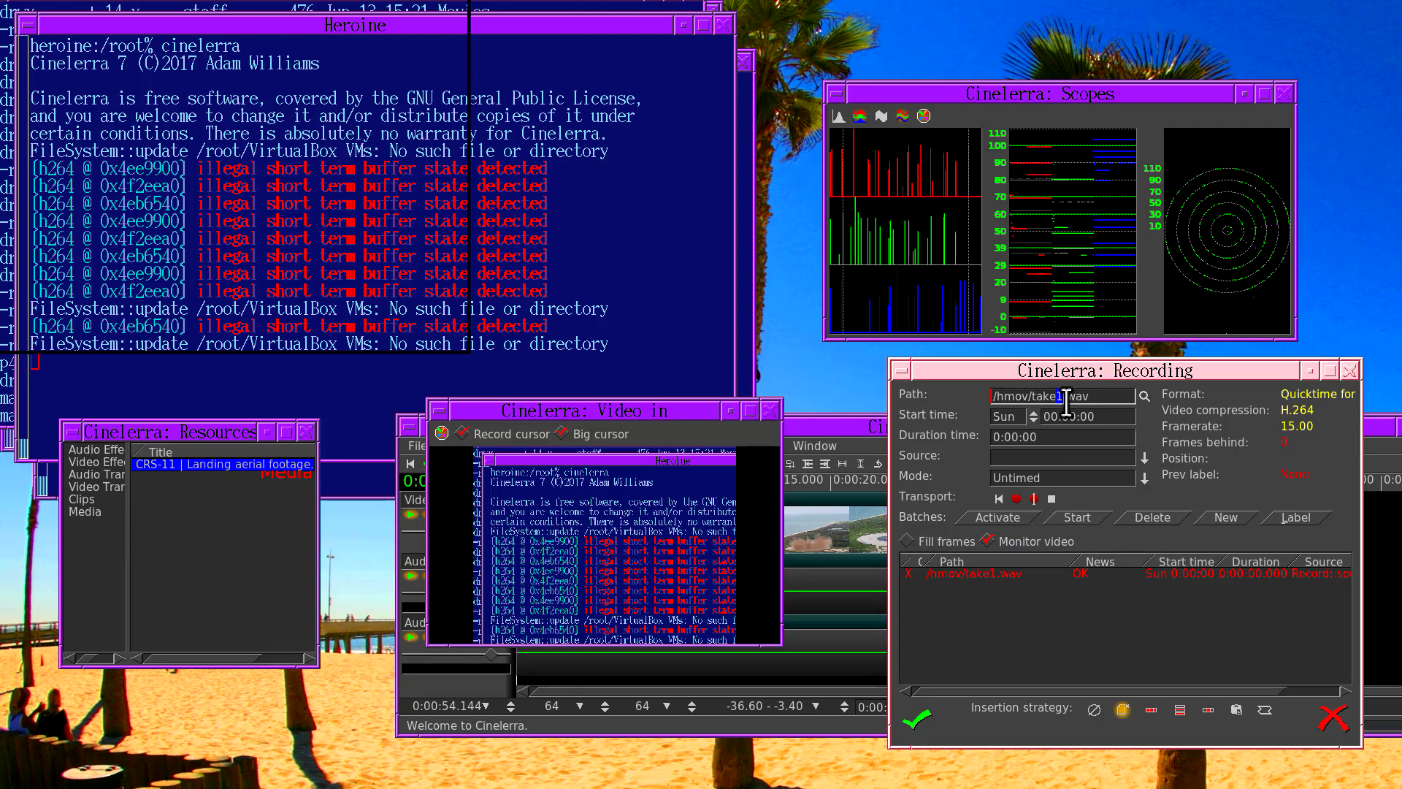
type("2")
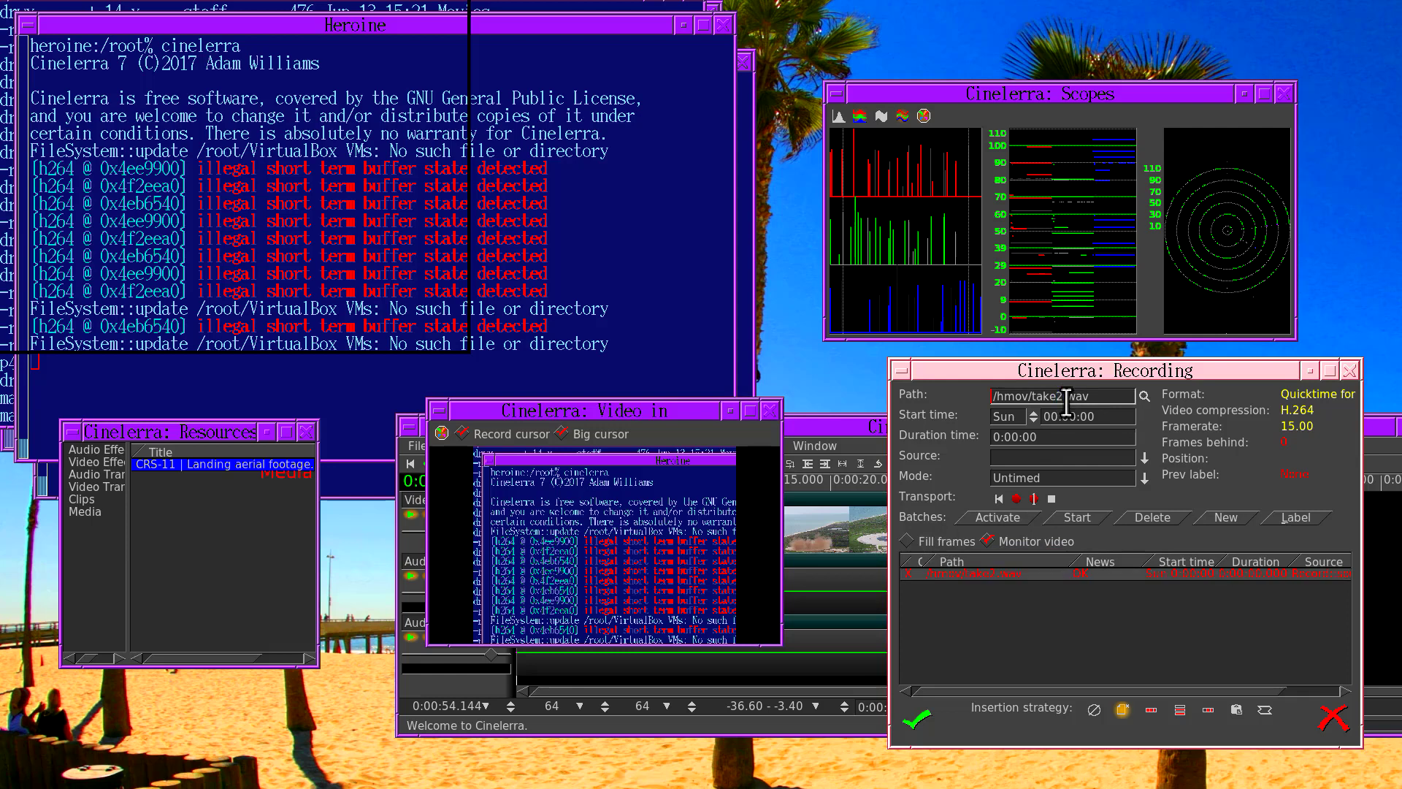
left_click_drag(1064, 398, 1085, 398)
left_click(1086, 398)
left_click_drag(1086, 398, 1069, 387)
left_click(1039, 577)
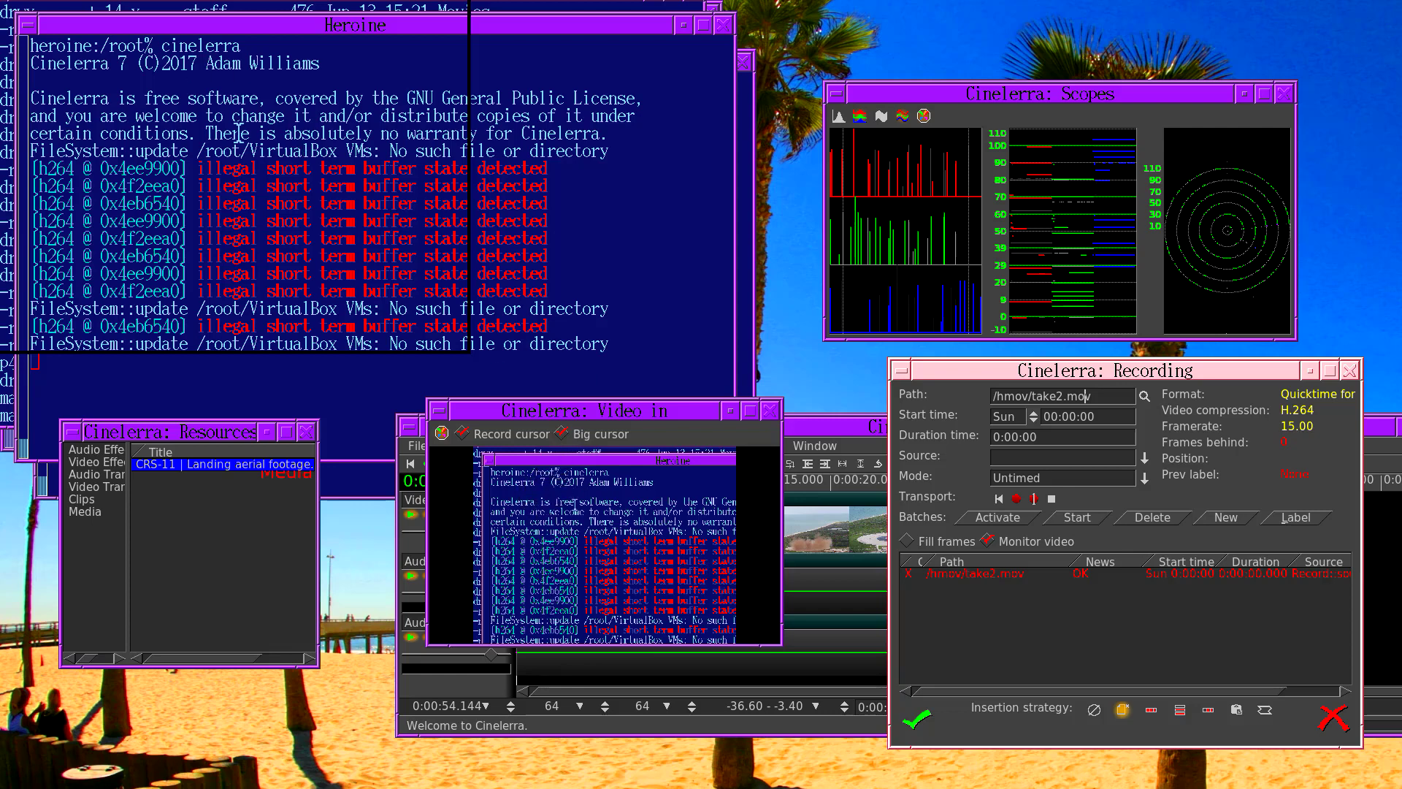
- Zoom the Video in monitor to 100% and reposition its window over the main timeline
right_click(500, 486)
left_click(523, 552)
left_click_drag(571, 412, 657, 287)
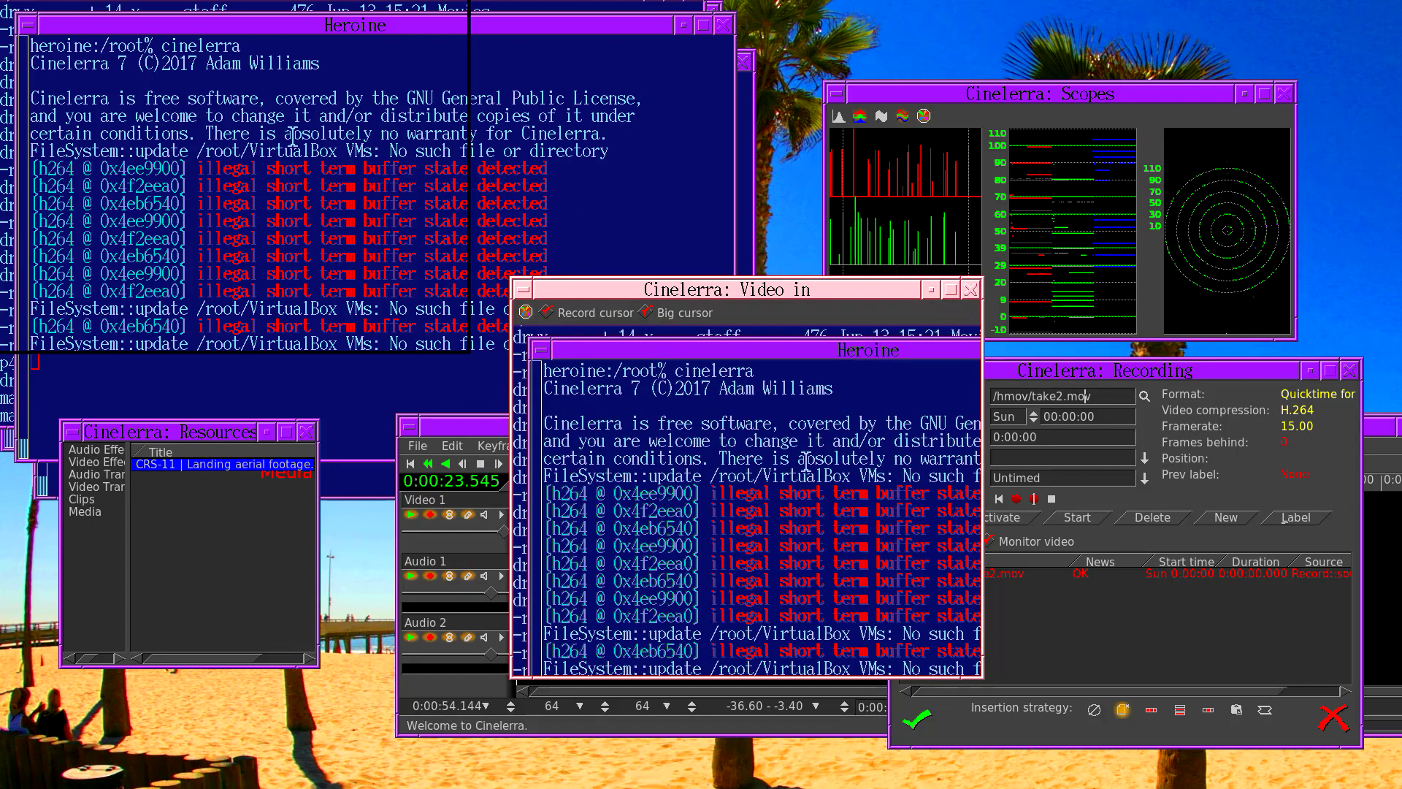
- Toggle cursor recording off and on again in the Video in monitor, and hide the video scopes
left_click(563, 310)
left_click(558, 310)
left_click(525, 312)
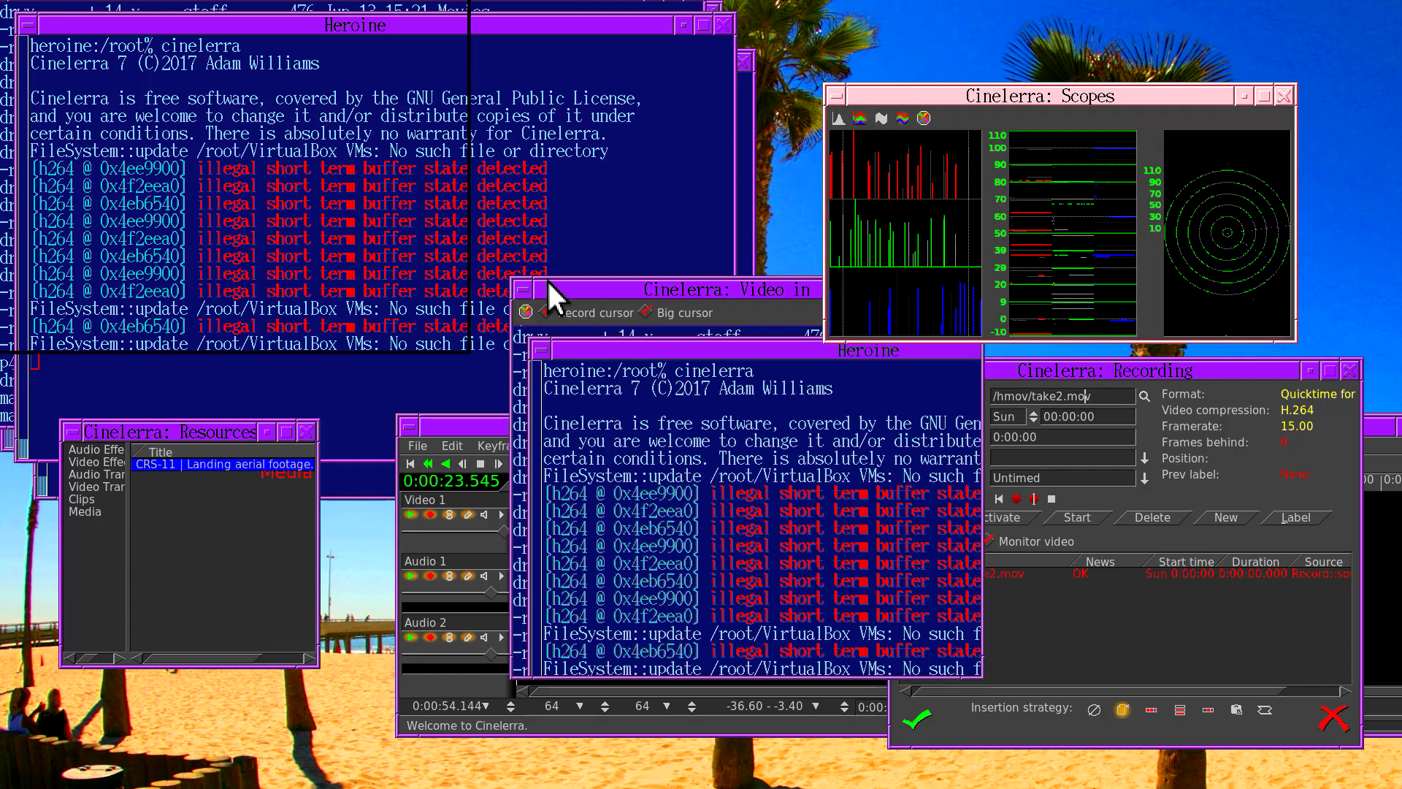
left_click(525, 312)
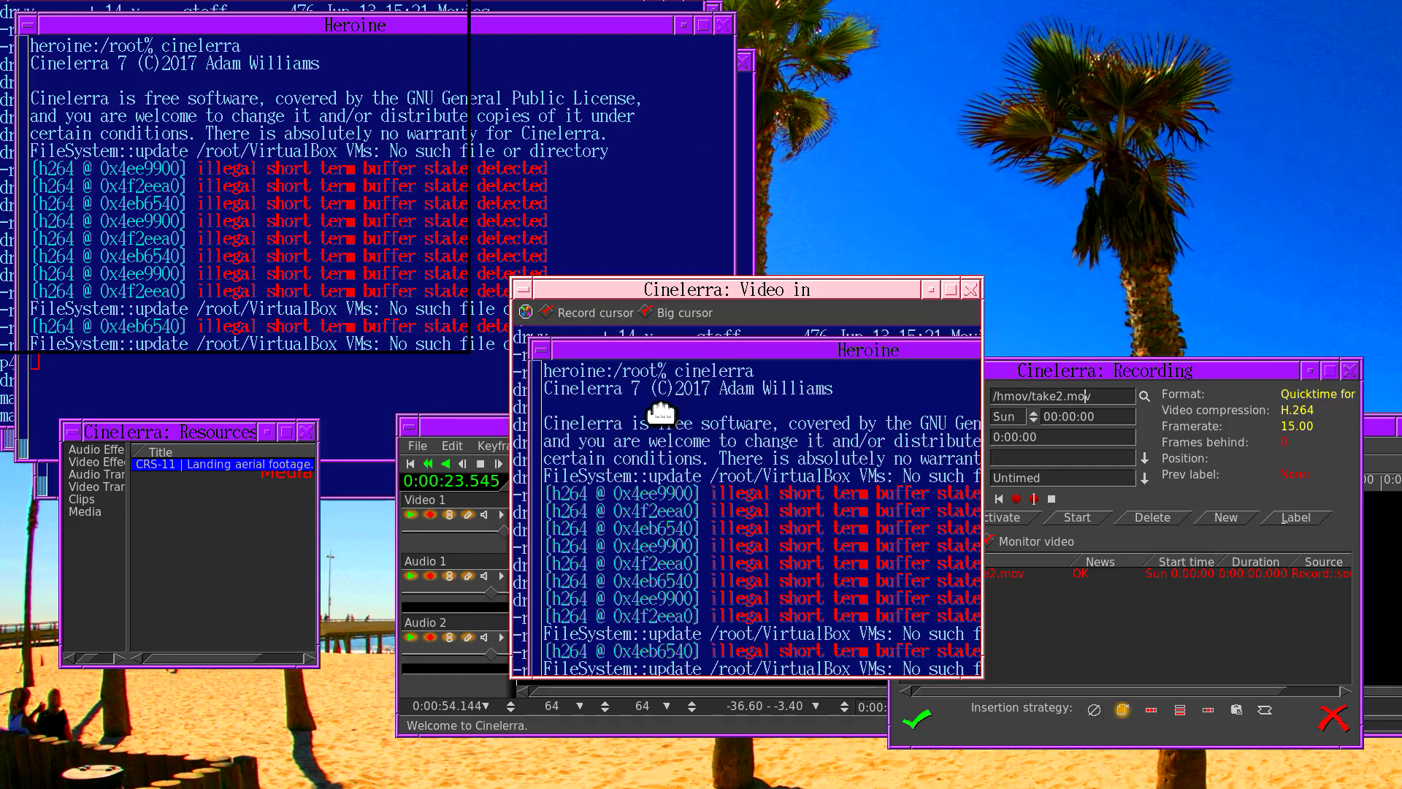
- Shift the captured screen area in the Video in monitor, and reset its translation
left_click_drag(661, 412, 701, 435)
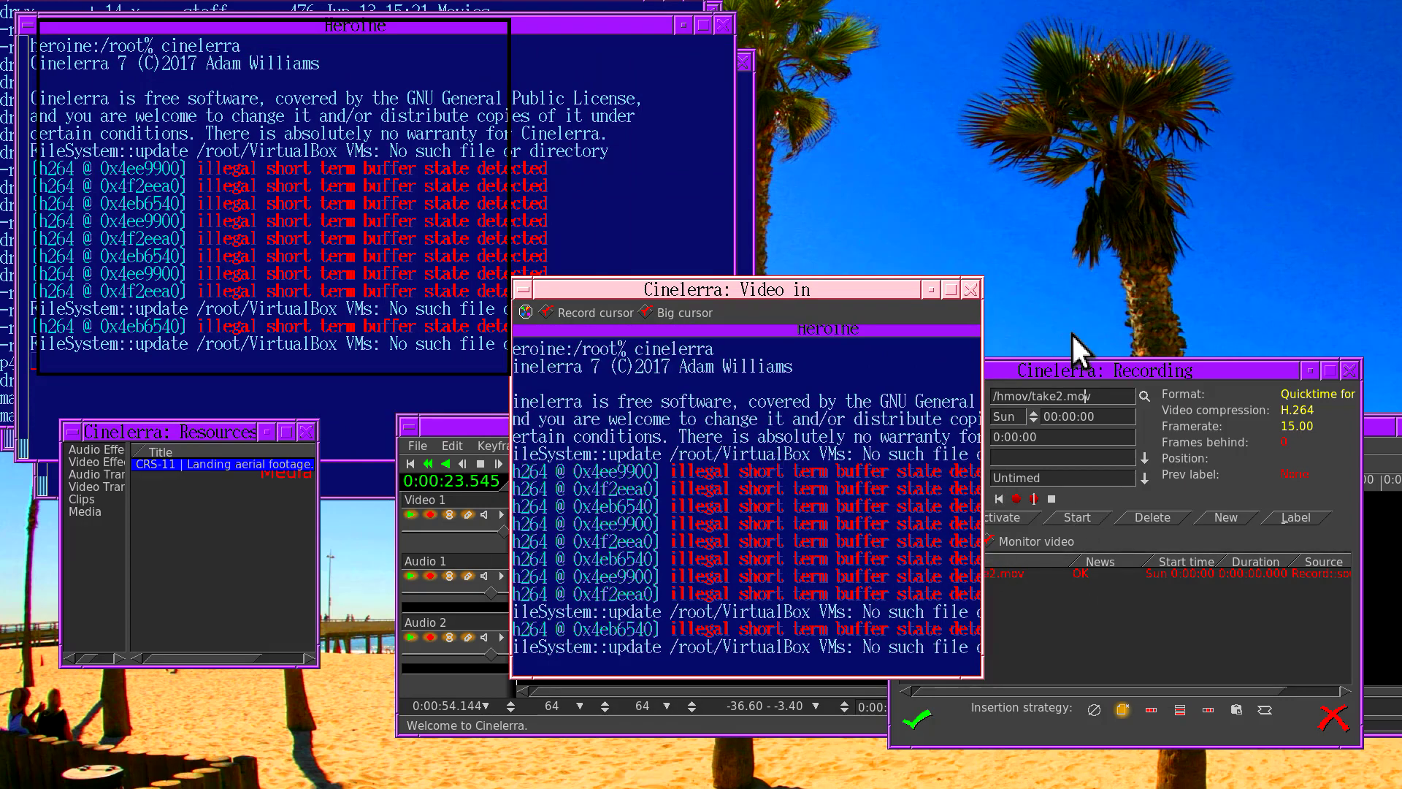
right_click(598, 358)
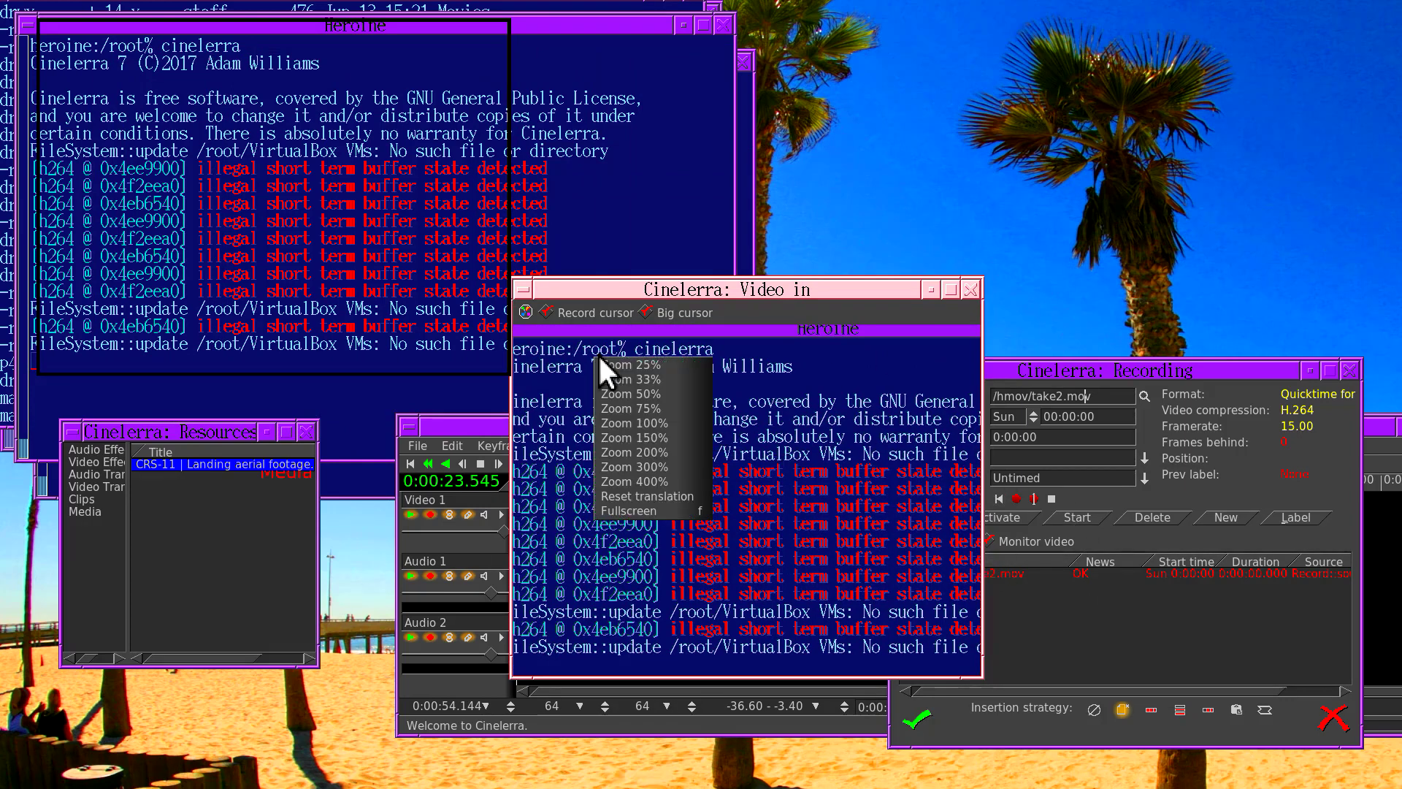
left_click(647, 496)
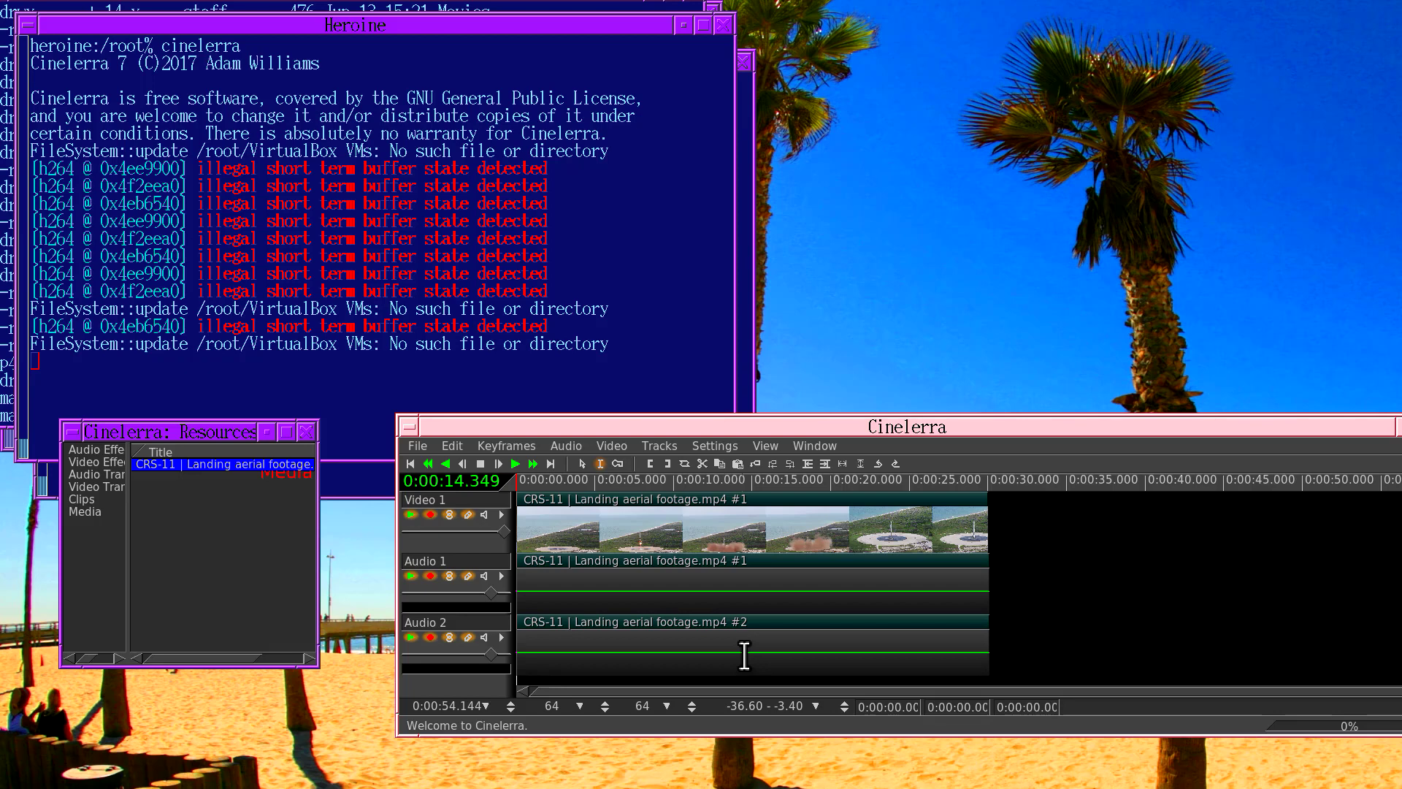
- Load ORBCOMM-2 Full Launch Webcast.mp4 from the spacex folder, replacing the current project and concatenating tracks
left_click(418, 447)
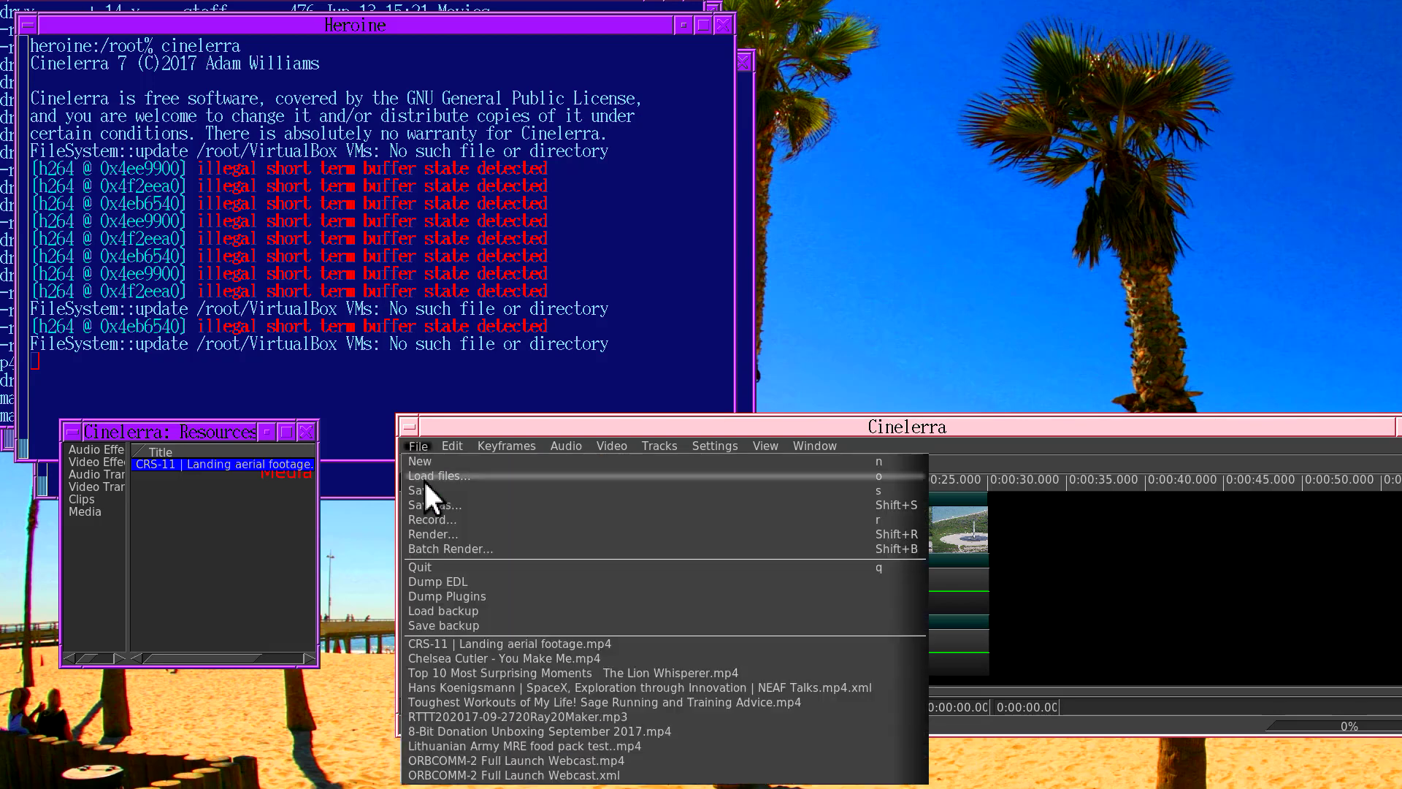
left_click(426, 475)
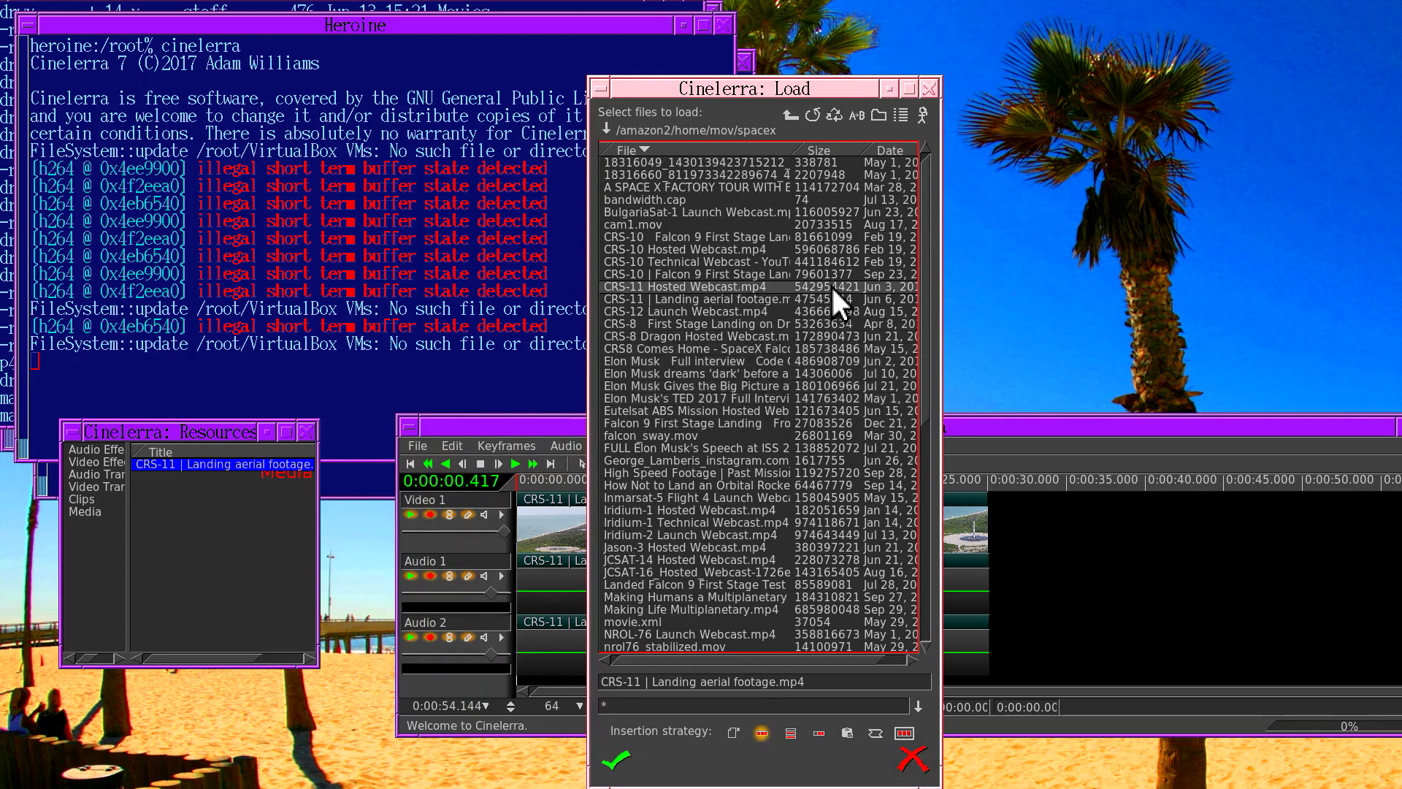
left_click_drag(923, 171, 916, 640)
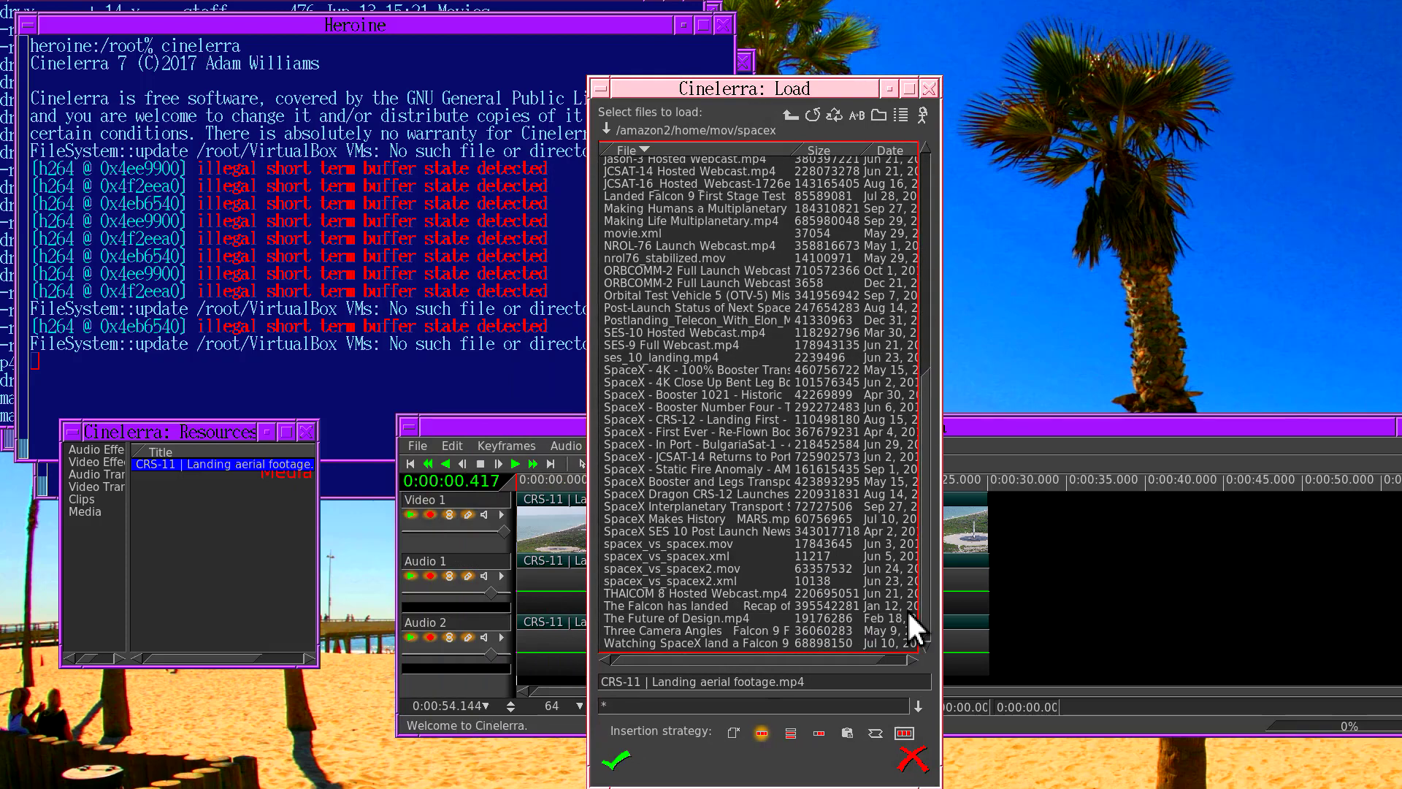
left_click(708, 282)
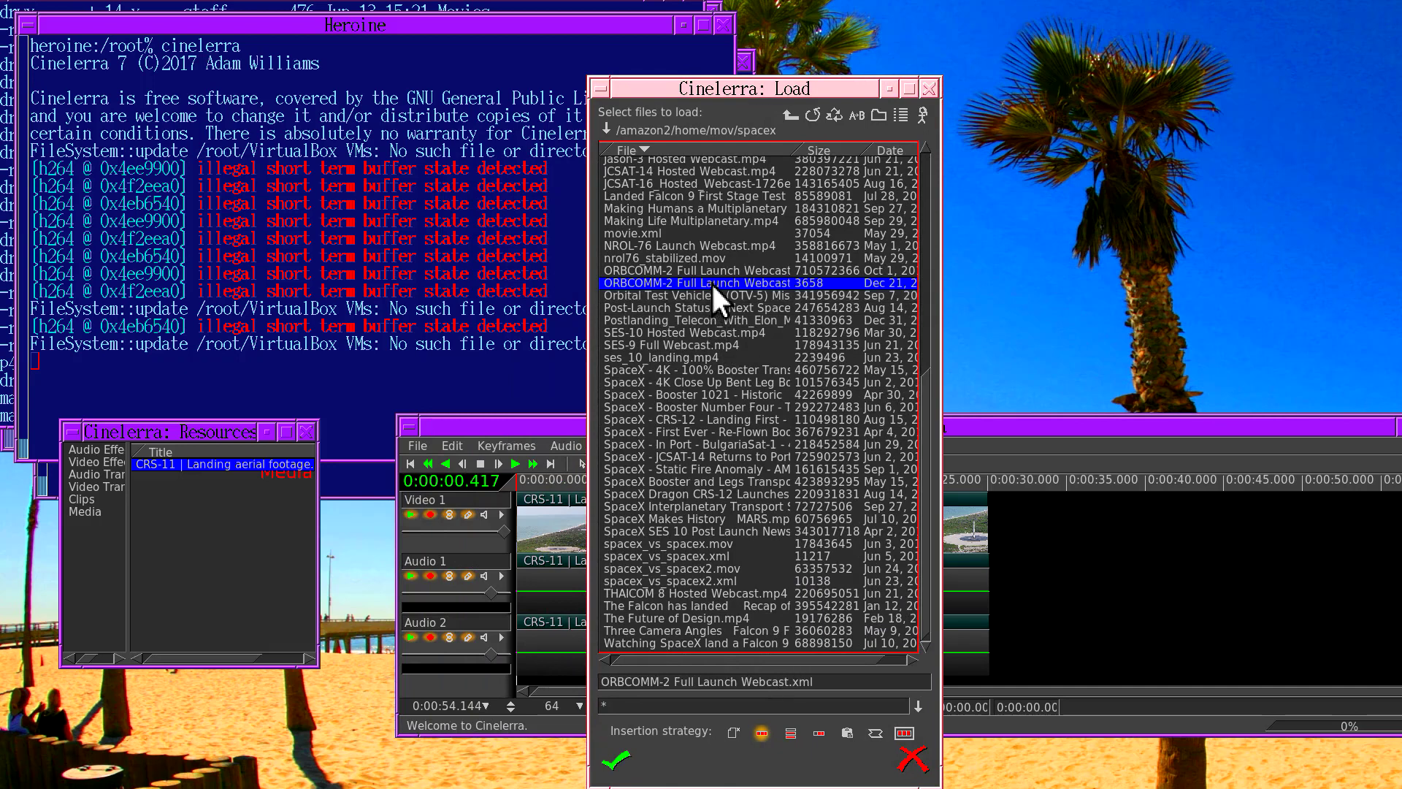
left_click(713, 270)
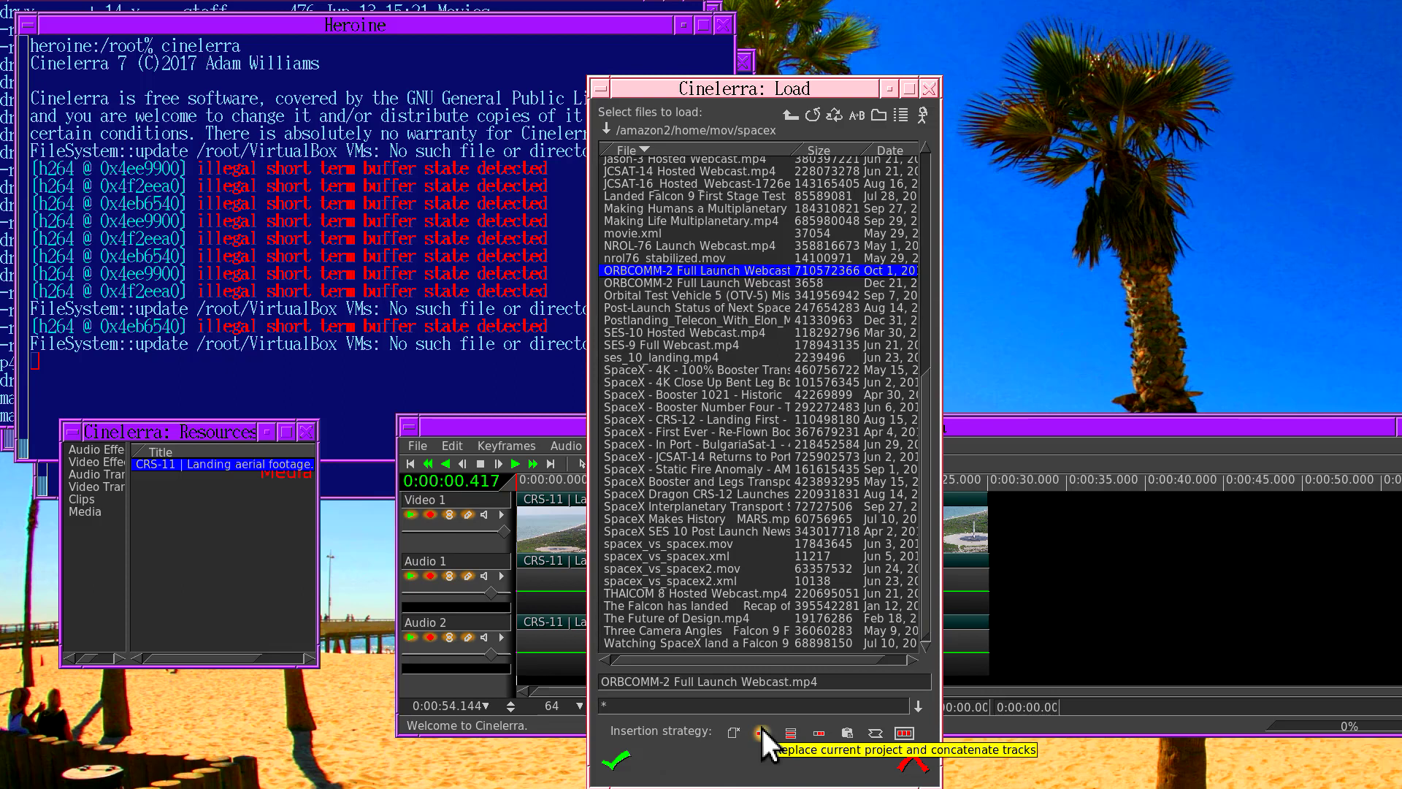
left_click(616, 760)
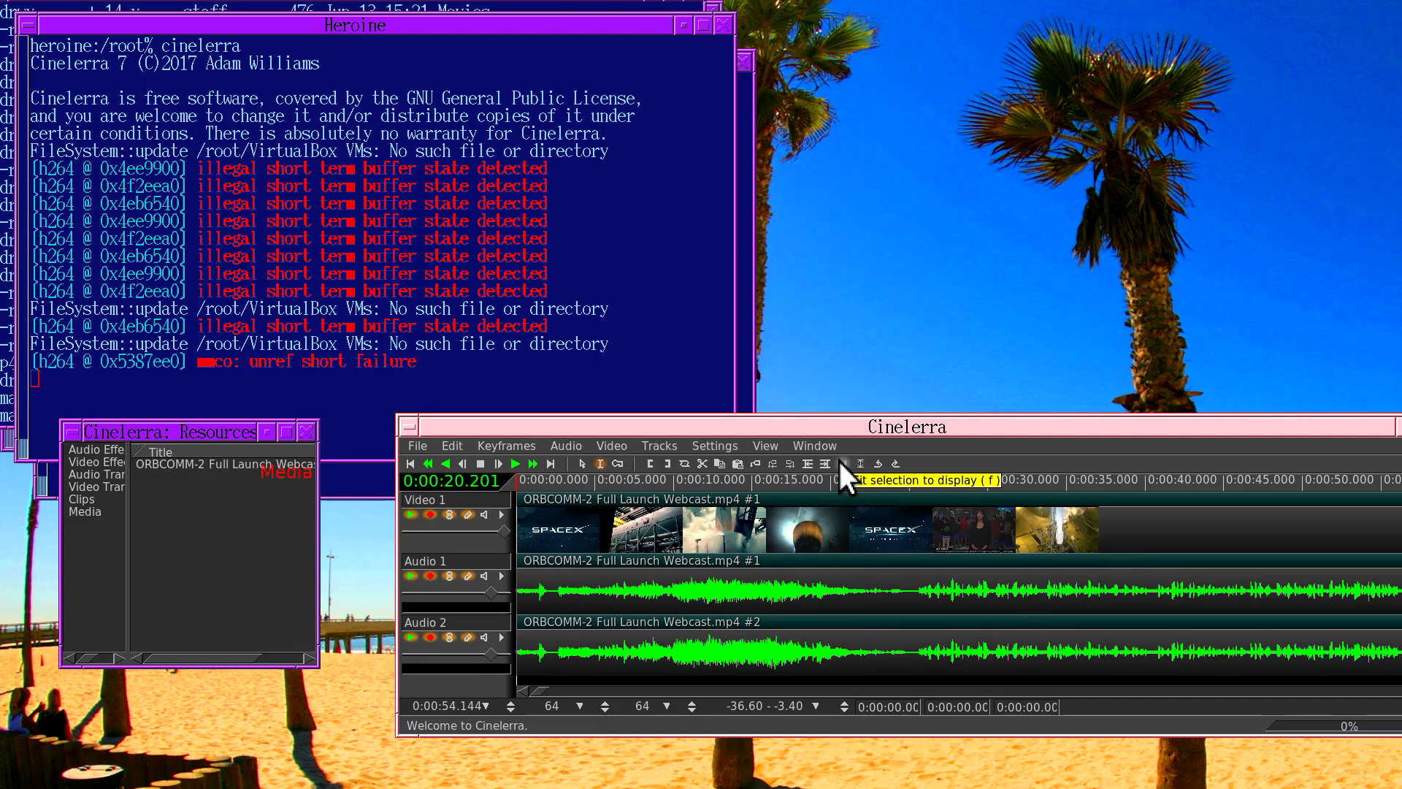
- Fit the whole webcast in the timeline display, and match all project settings to the ORBCOMM-2 Full Launch Webcast.mp4 asset
left_click_drag(839, 434, 733, 443)
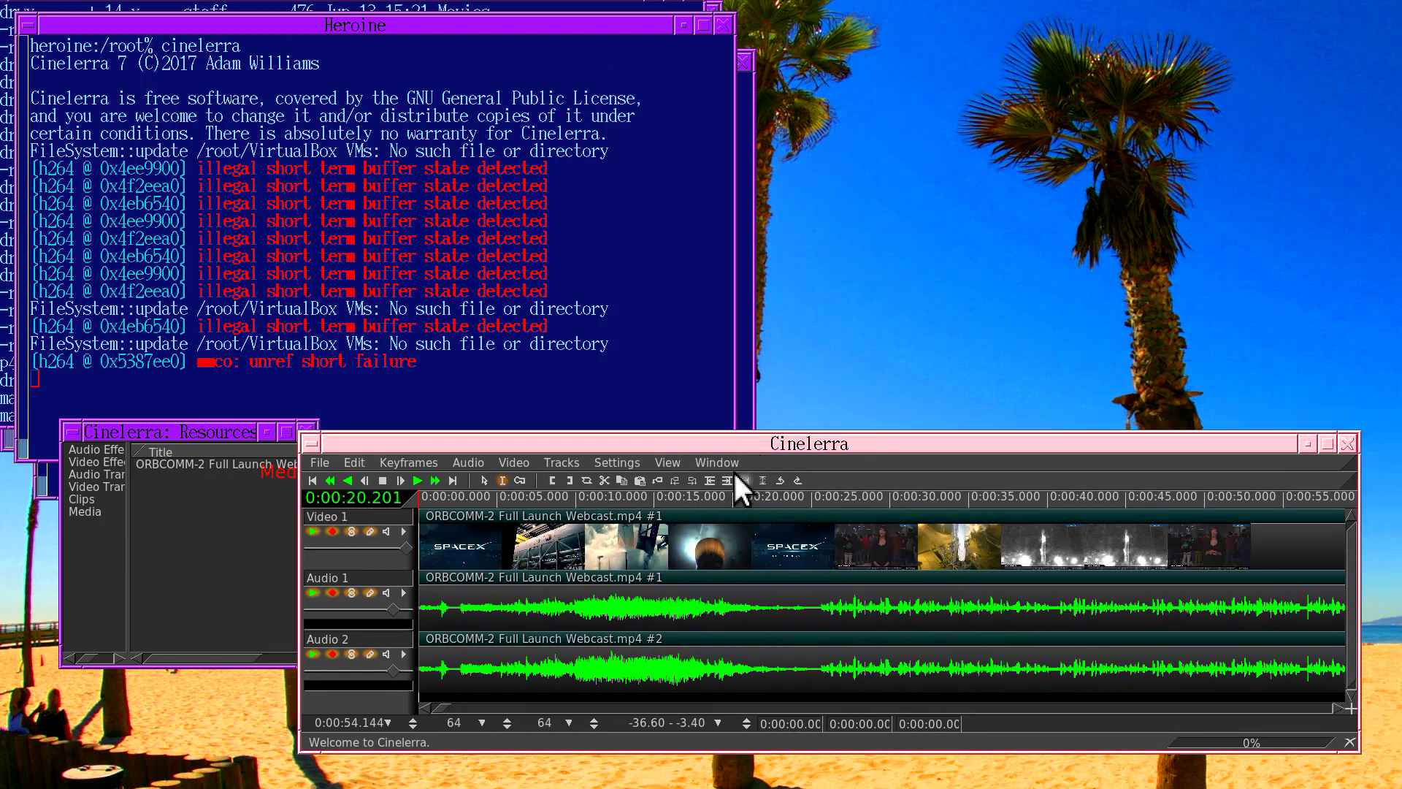
left_click(743, 475)
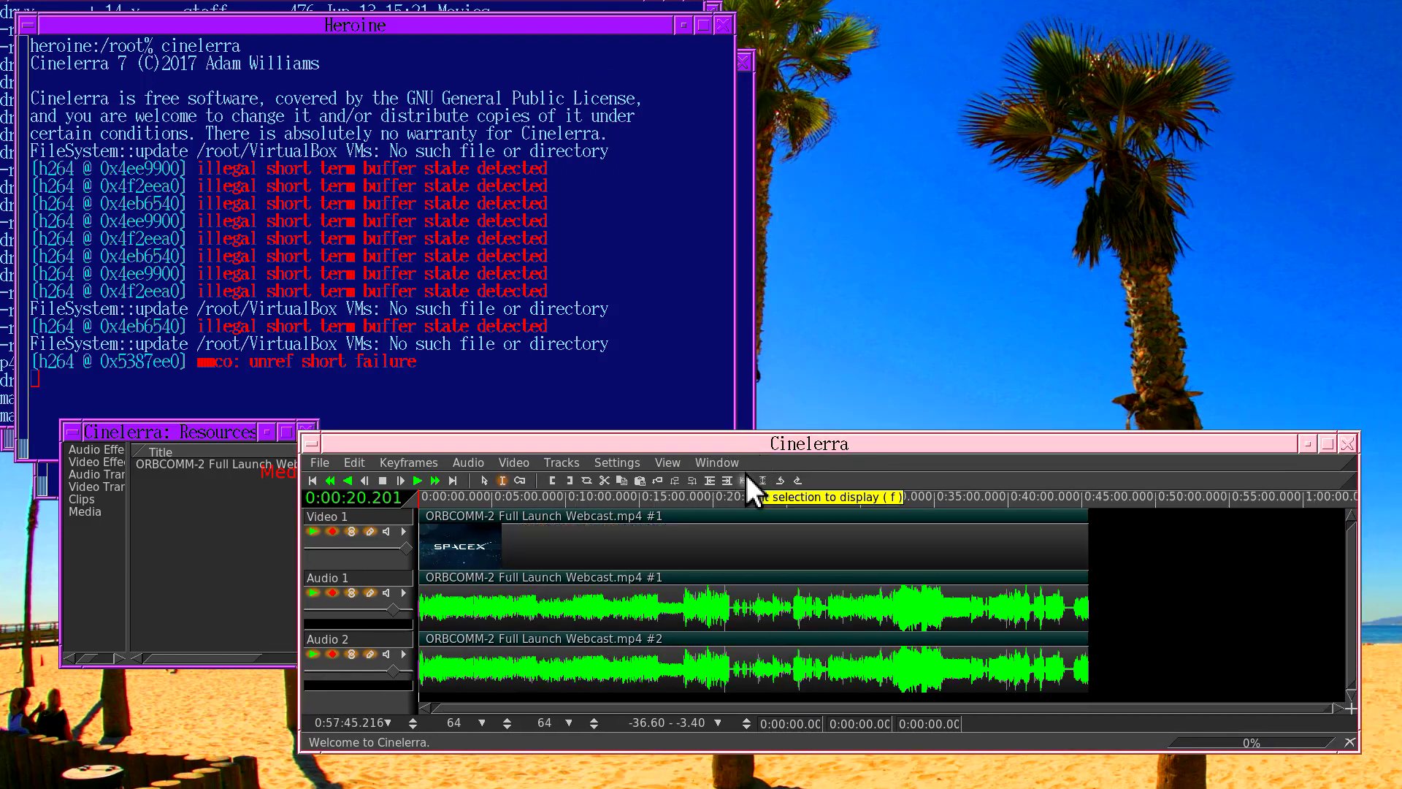
right_click(258, 460)
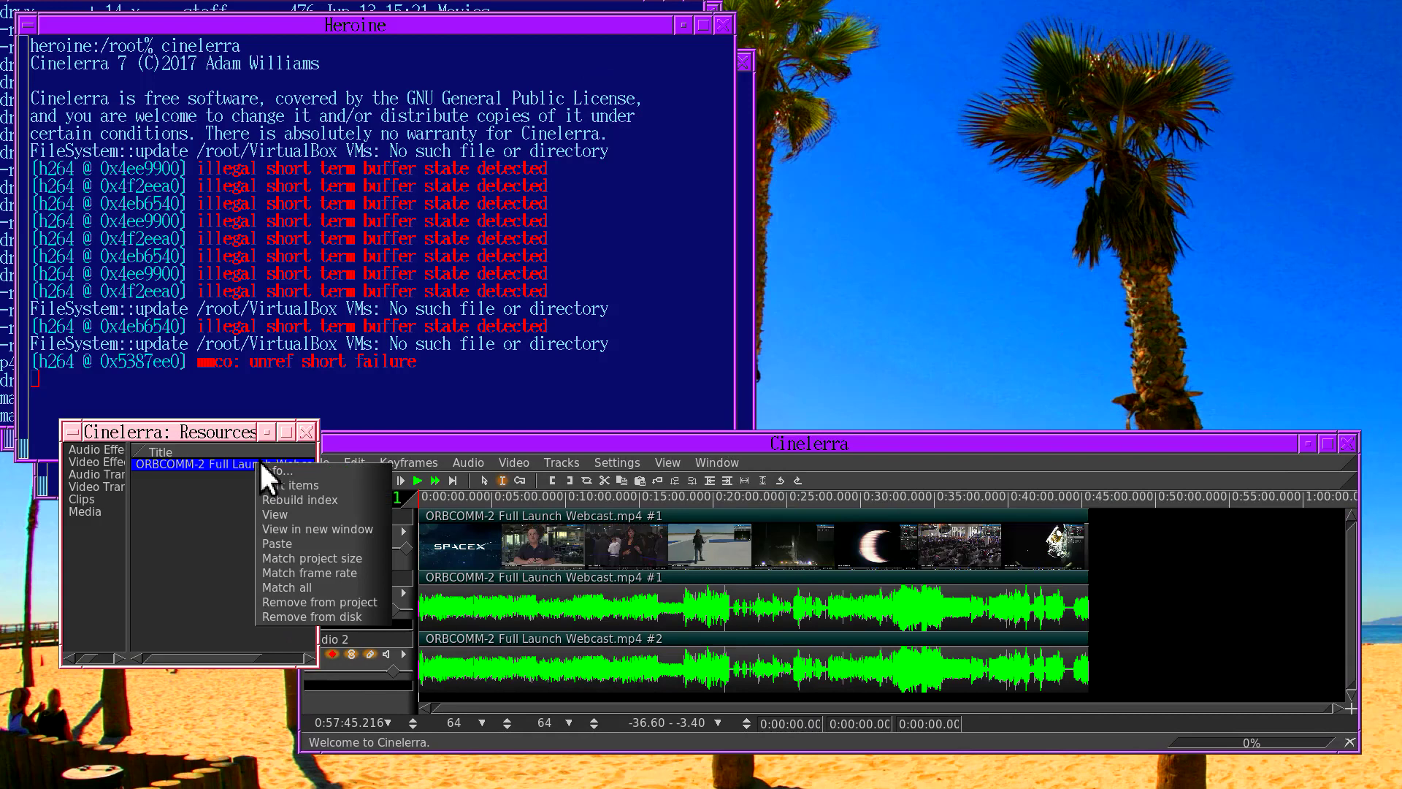
left_click(272, 586)
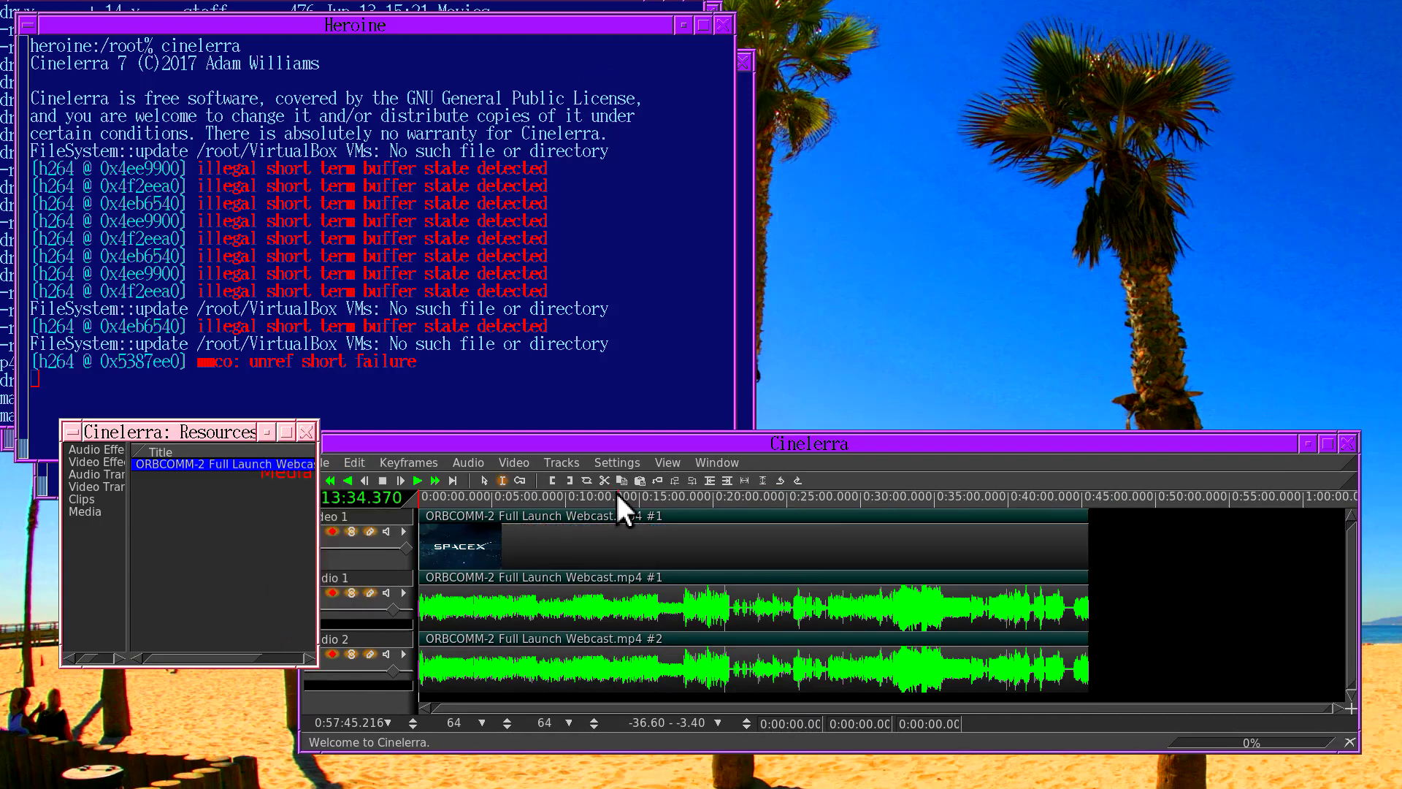
- Show the Compositor window, adjust its zoom, and place it above the main timeline
left_click(716, 462)
left_click(733, 502)
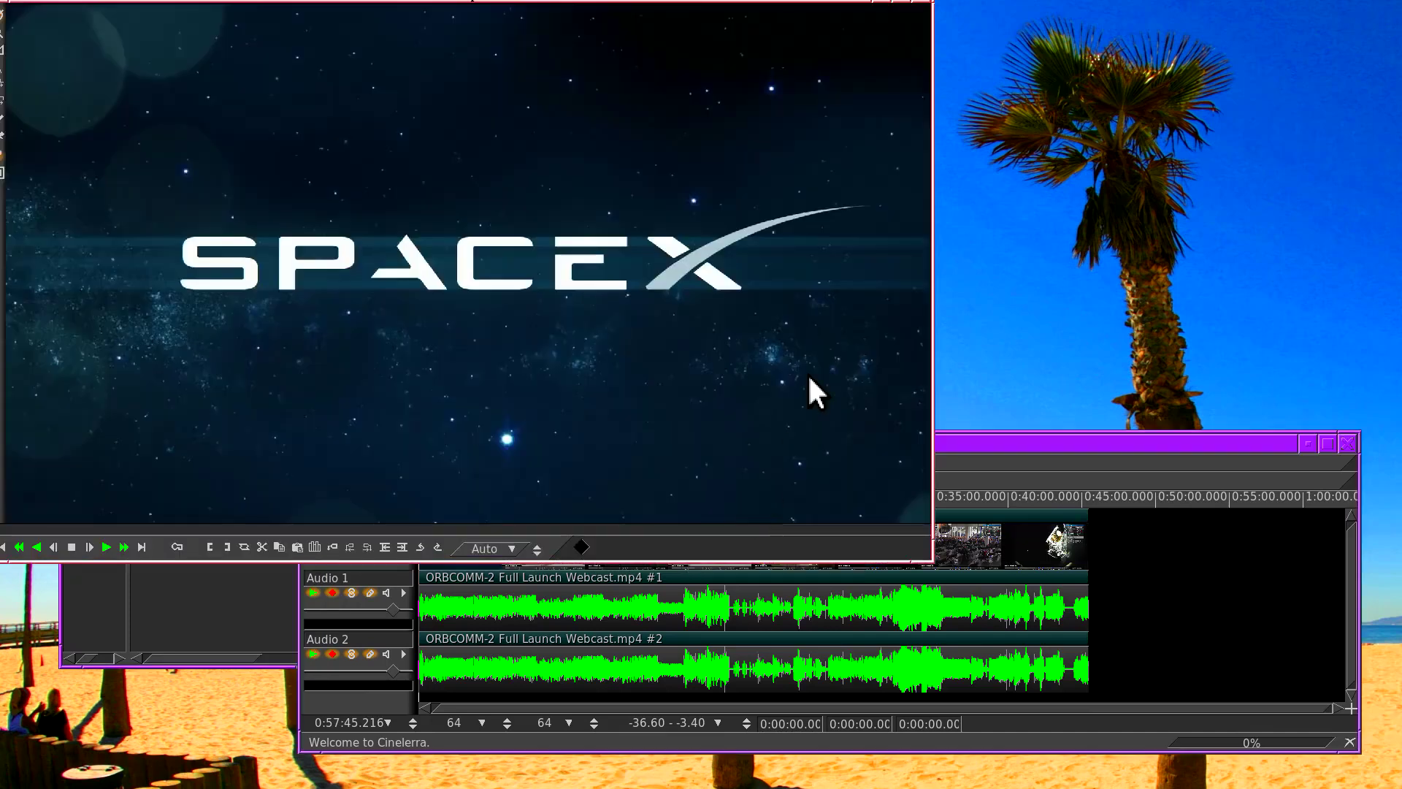
right_click(559, 270)
left_click(576, 275)
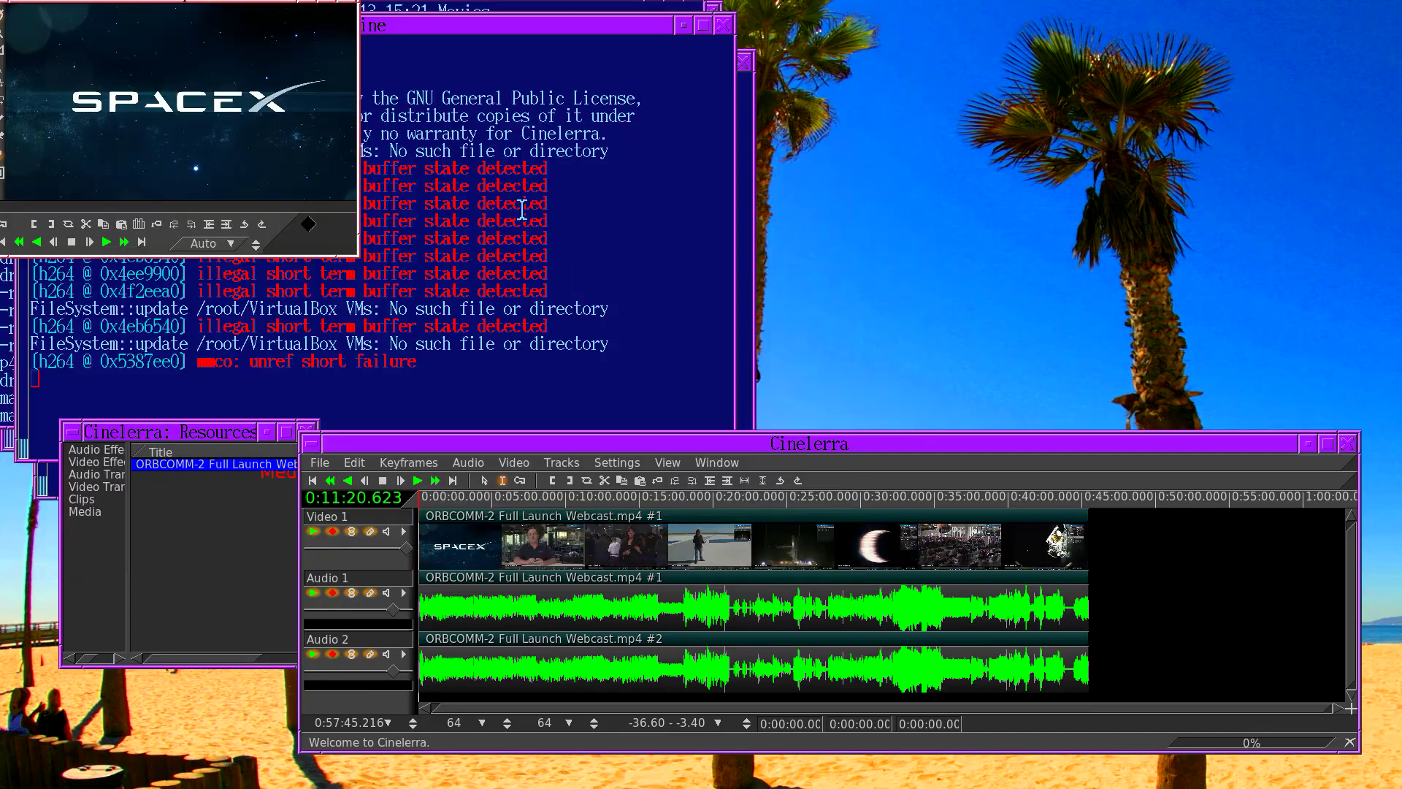
left_click_drag(256, 16, 558, 5)
right_click(685, 201)
left_click(686, 205)
right_click(574, 91)
left_click(604, 123)
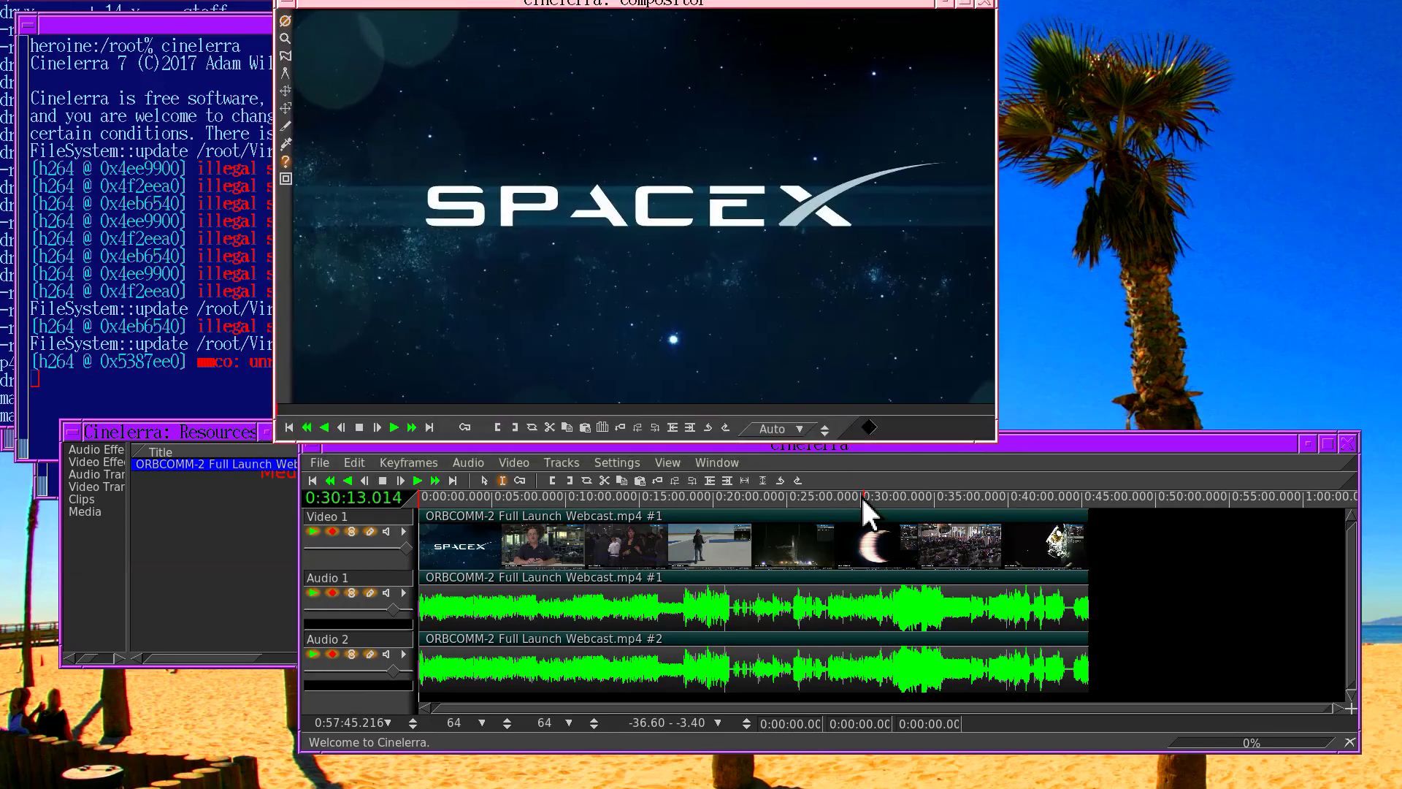
- Locate the presenters' conversation at about 0:31:27 in the webcast and play it
left_click(860, 495)
left_click(861, 495)
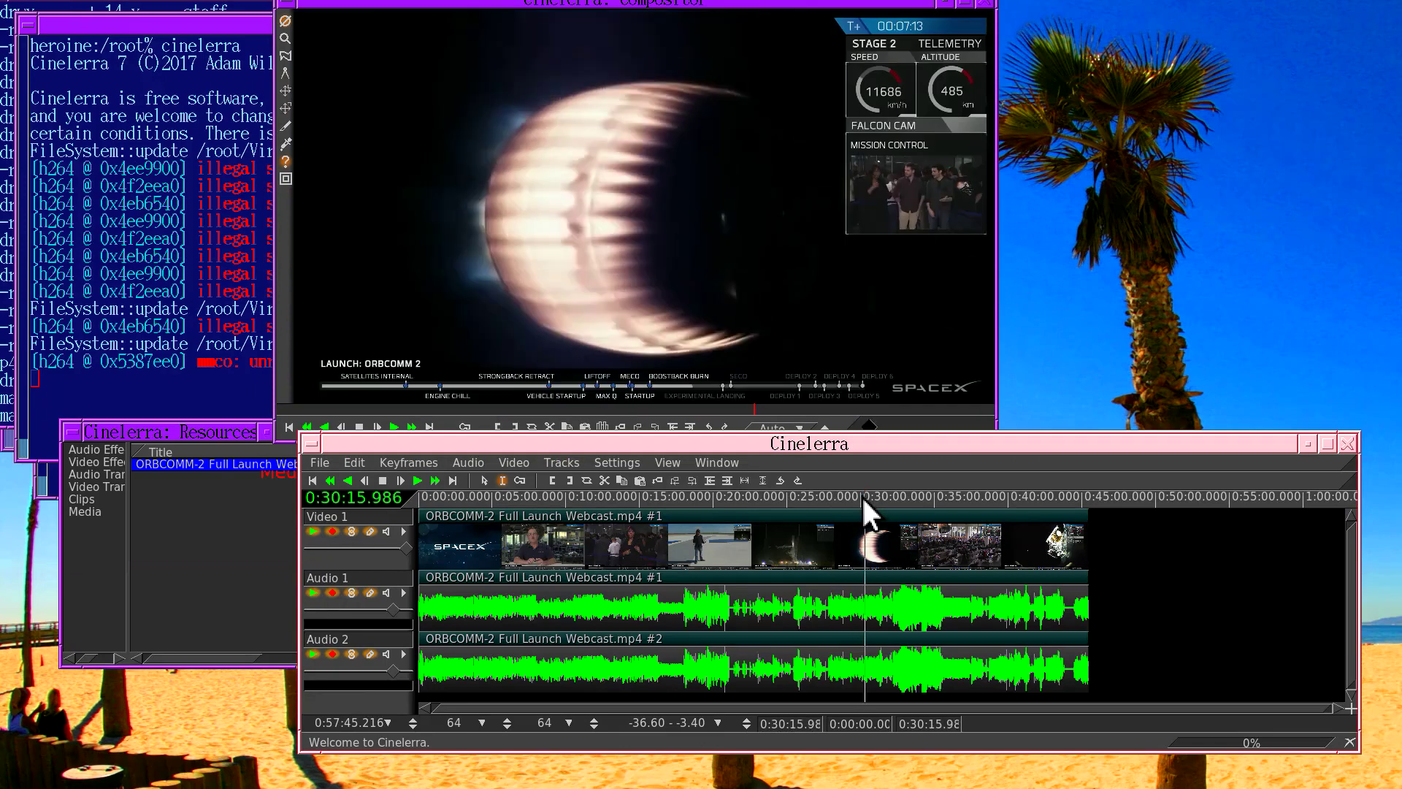
left_click_drag(861, 495, 875, 493)
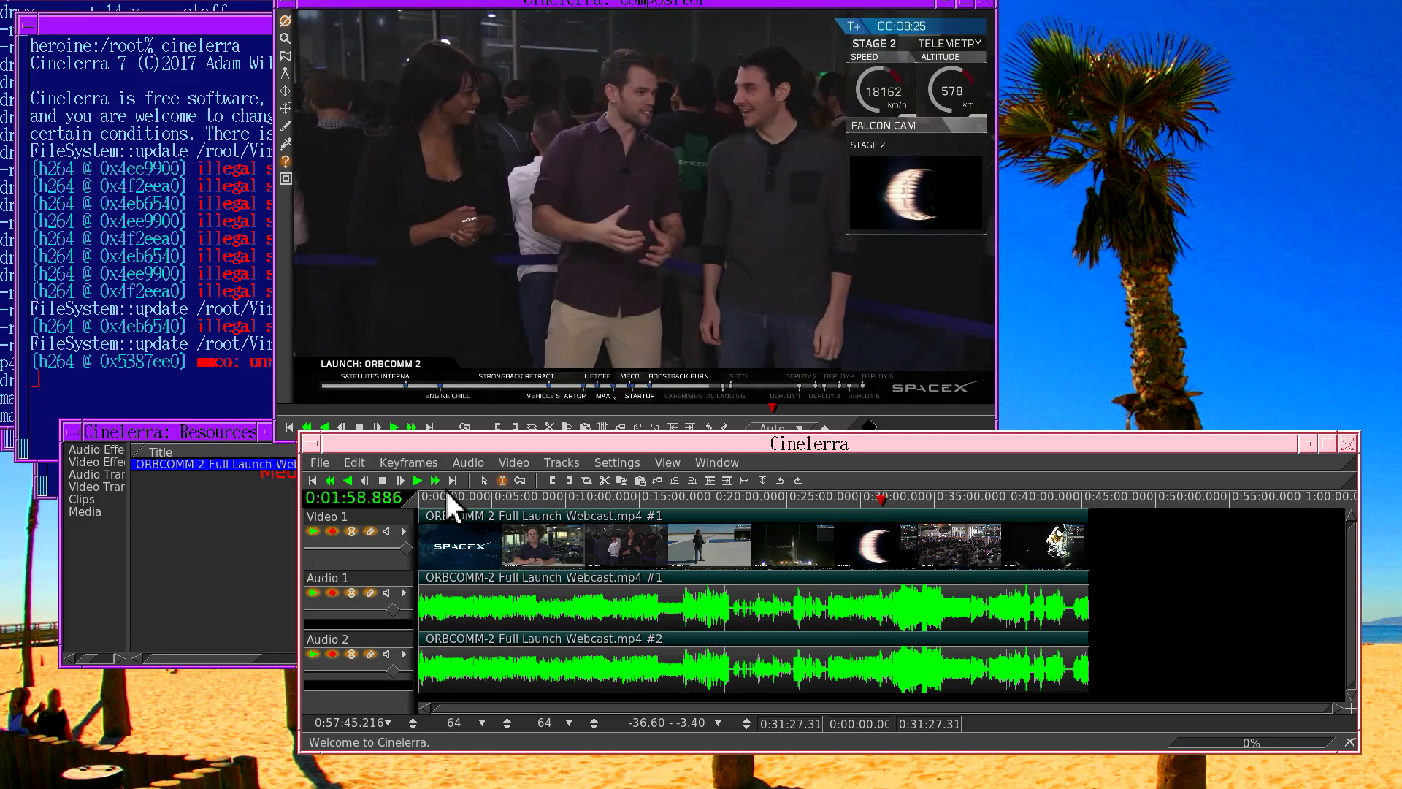
left_click(418, 480)
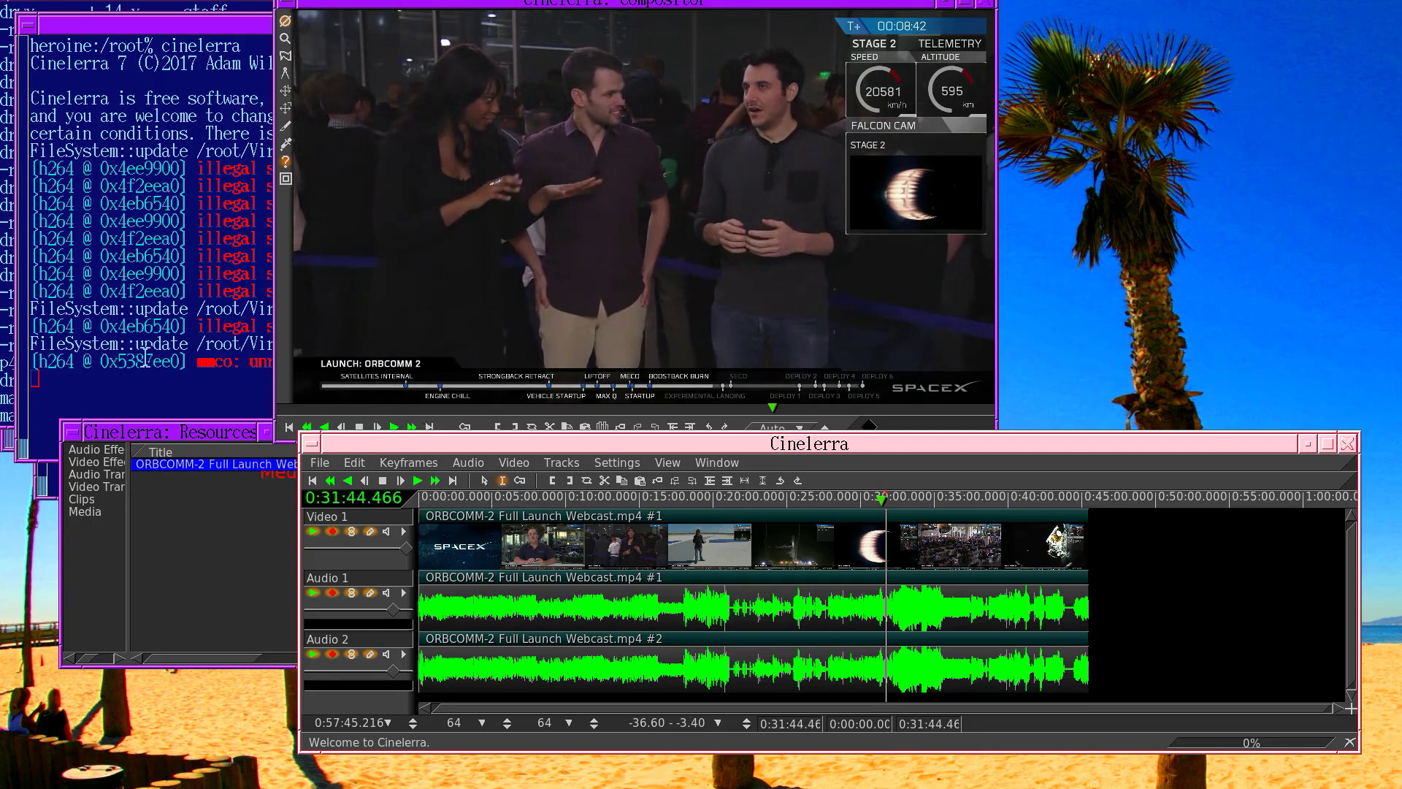
- Attach the Compressor effect to the audio tracks as a single standalone shared with the others
left_click(466, 460)
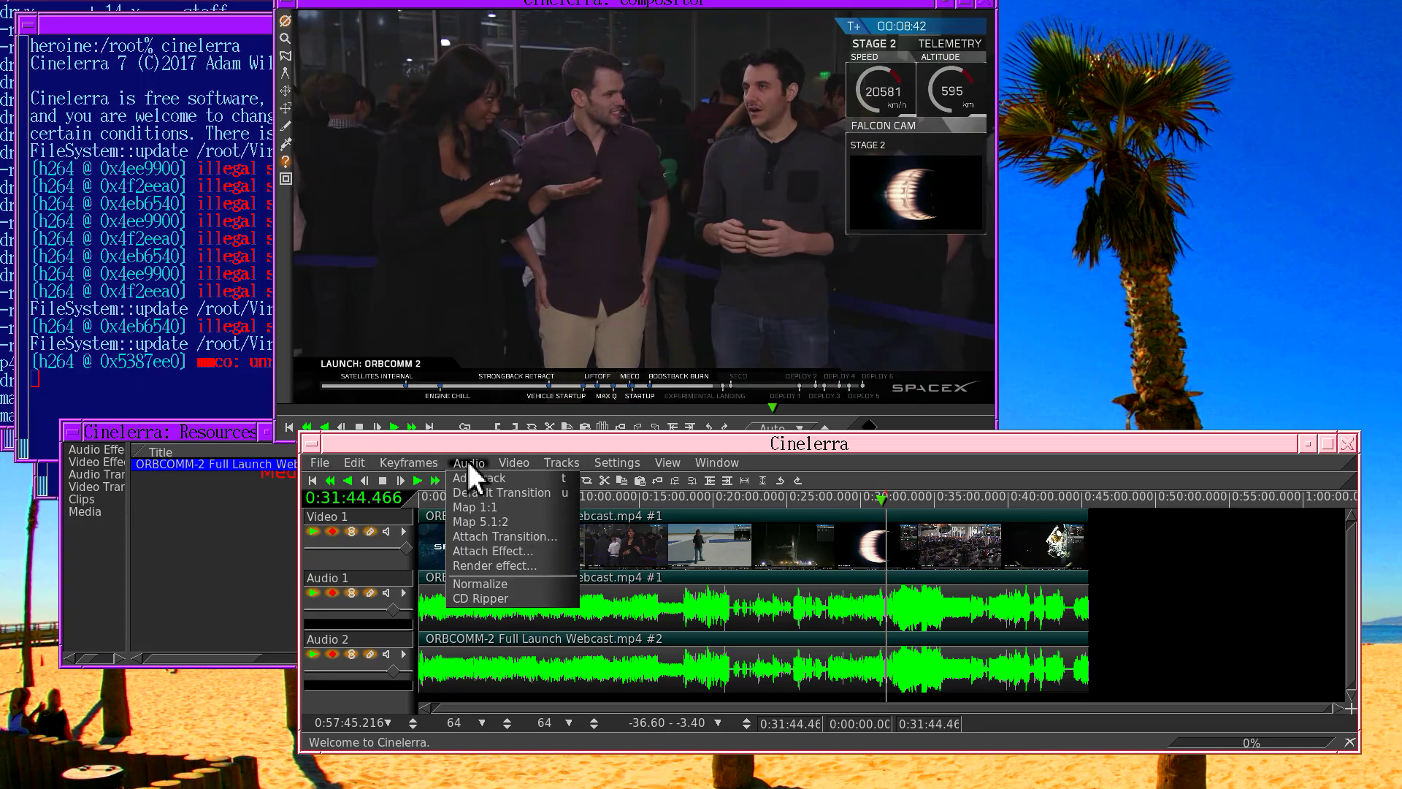
left_click(484, 550)
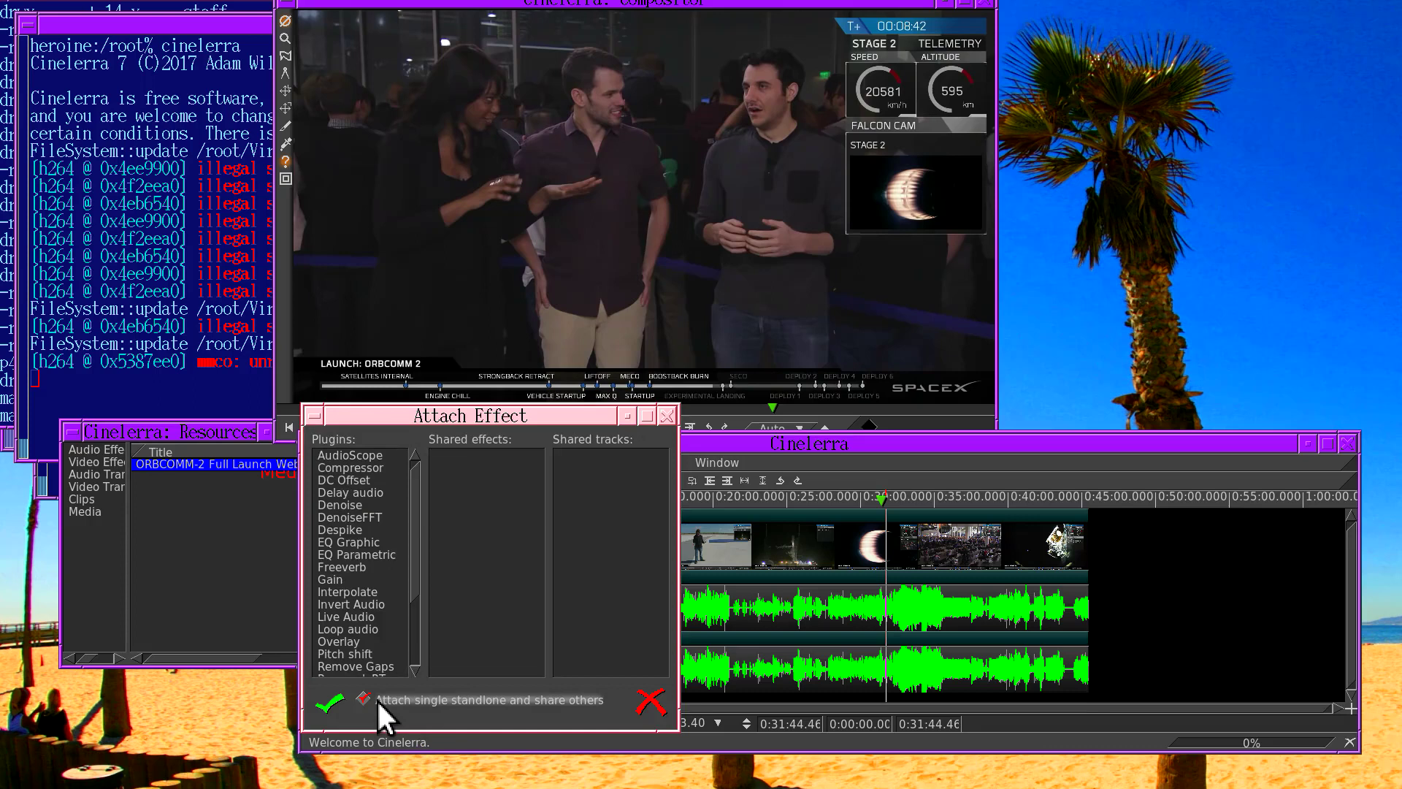
left_click(349, 468)
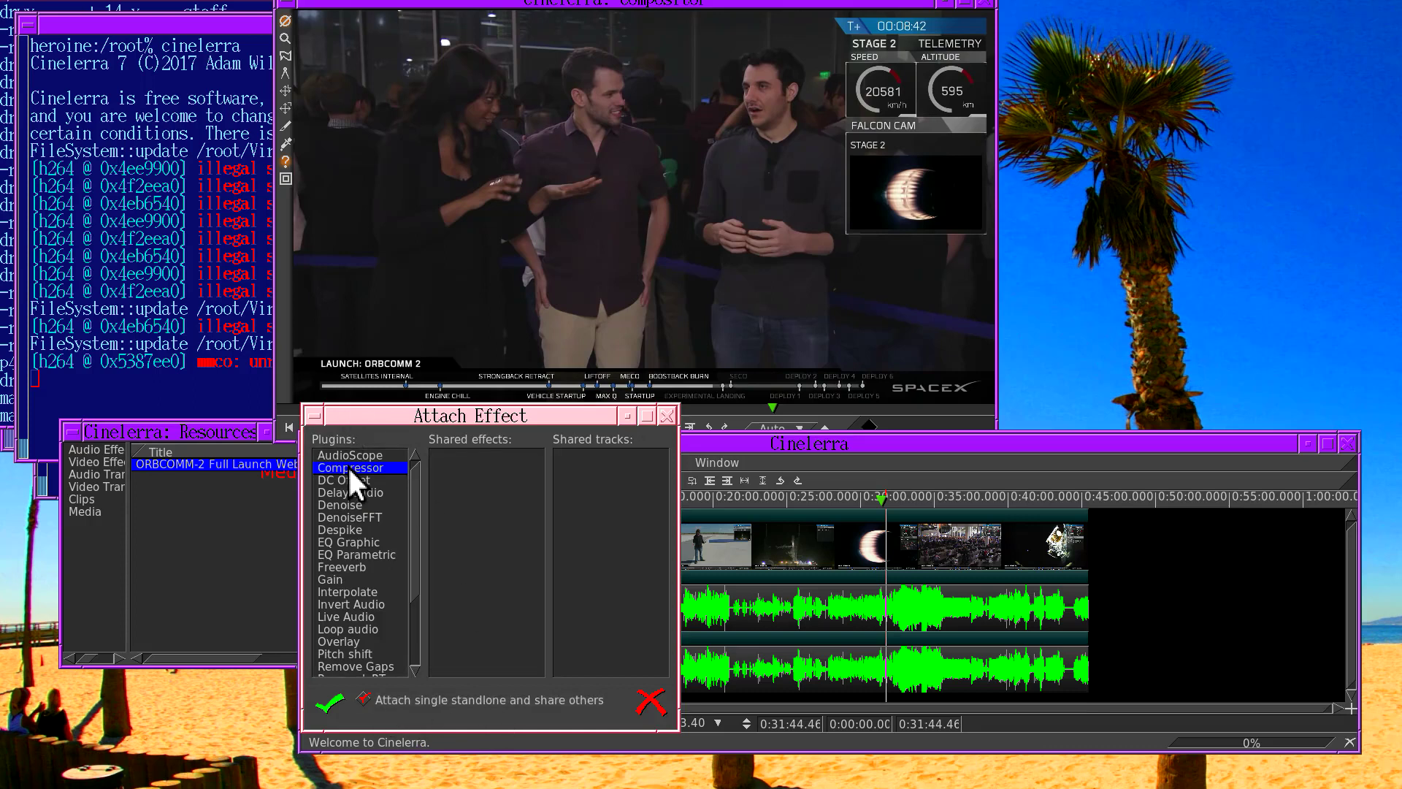
left_click(329, 703)
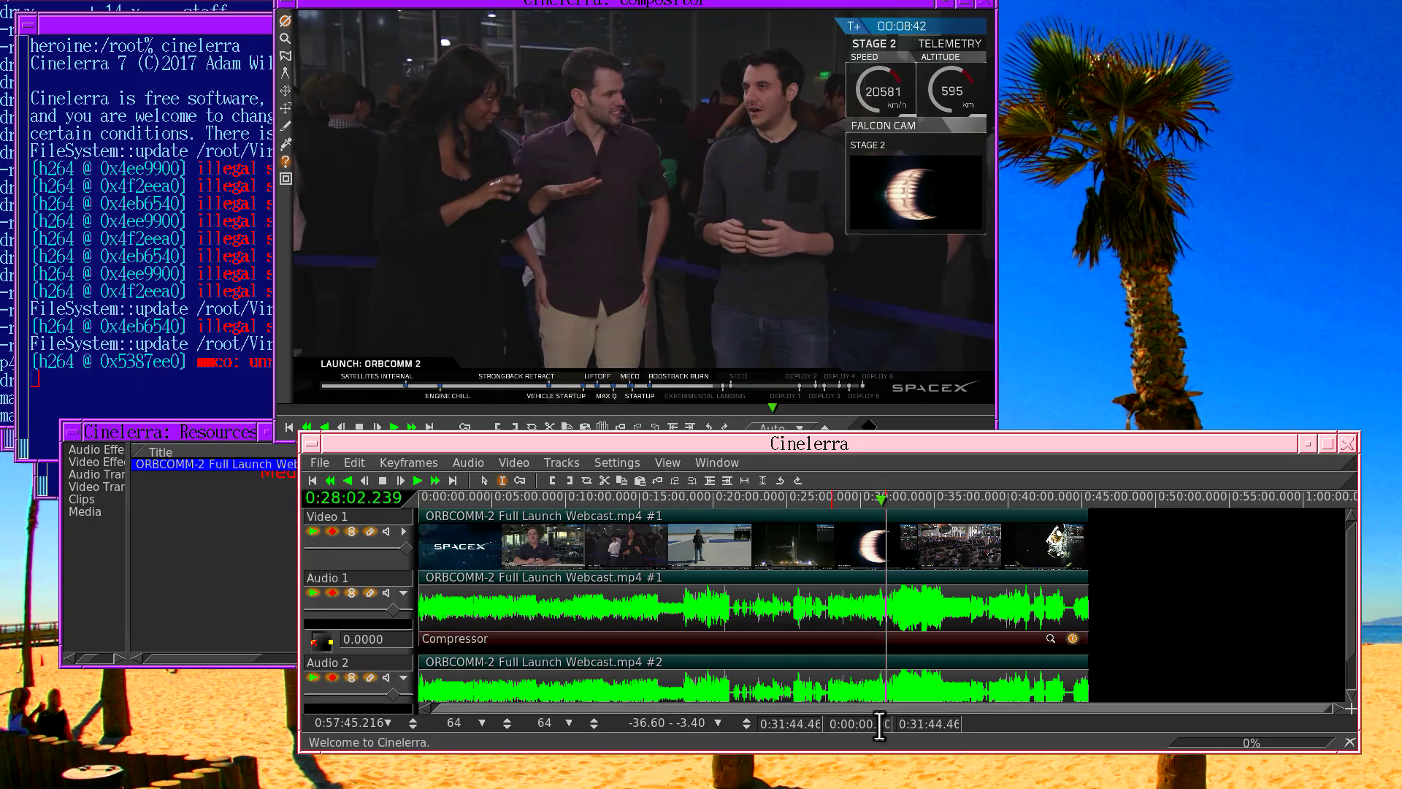
- Show Audio 1's Compressor controls, reposition their window clear of the timeline, and preview the segment briefly
left_click(1050, 638)
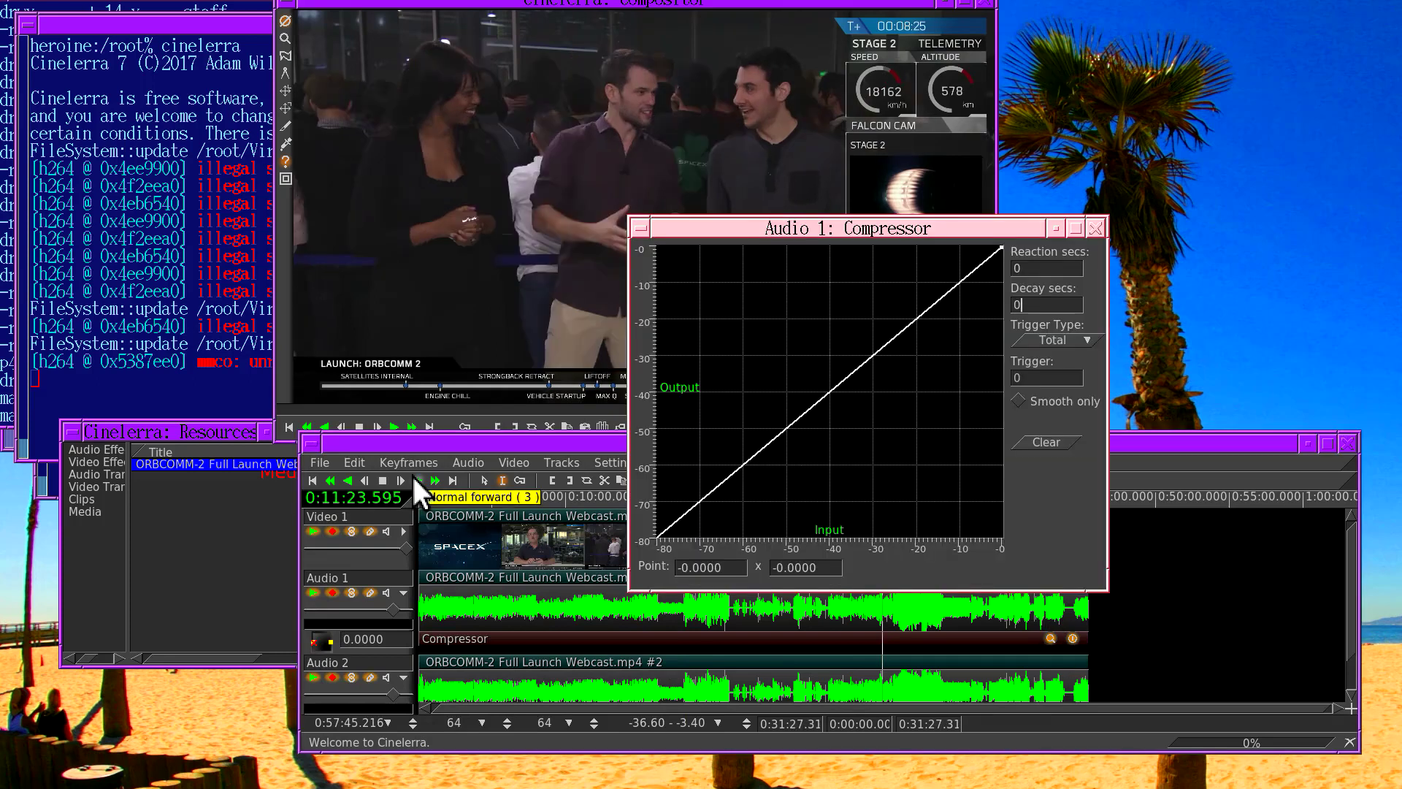
left_click(416, 480)
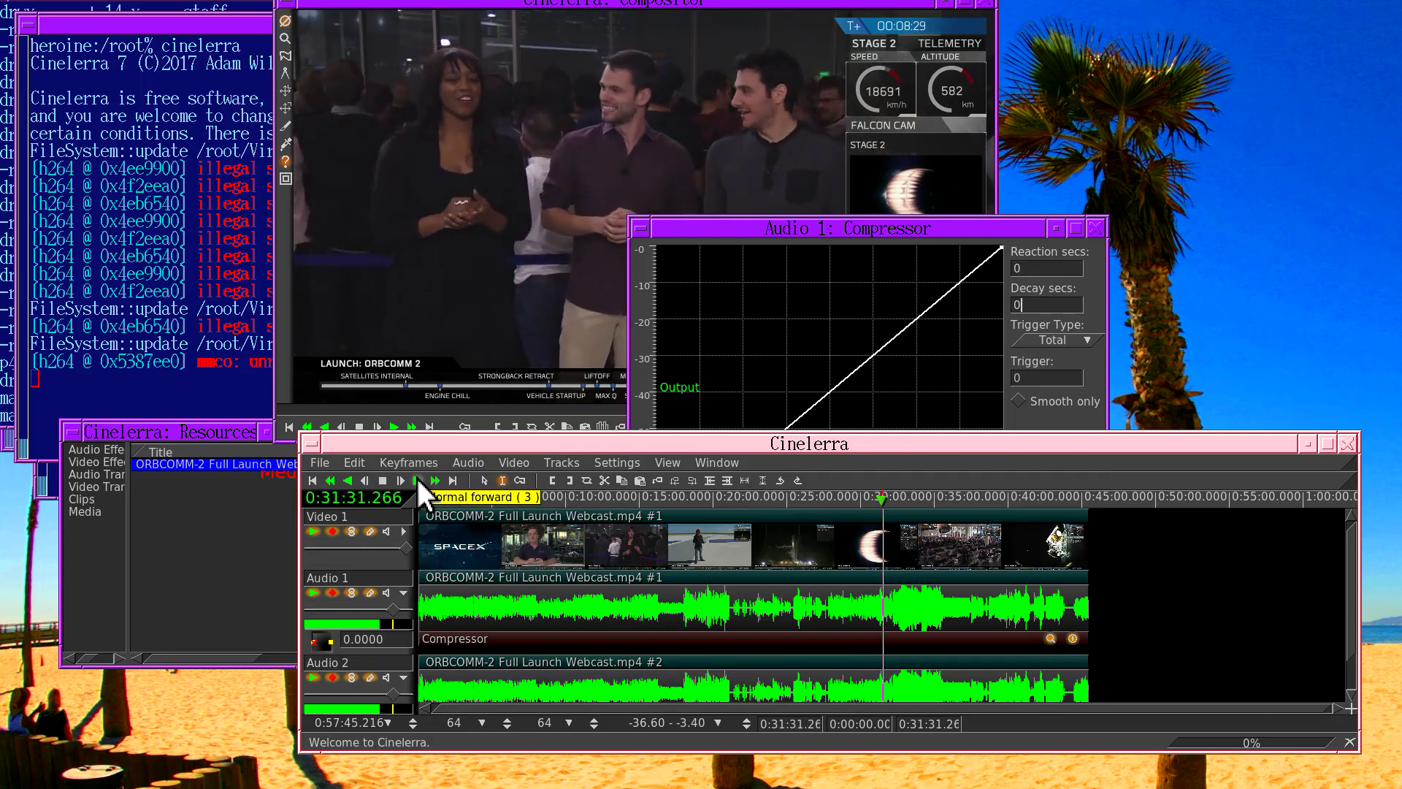
left_click(382, 480)
left_click(801, 230)
left_click_drag(803, 231, 963, 72)
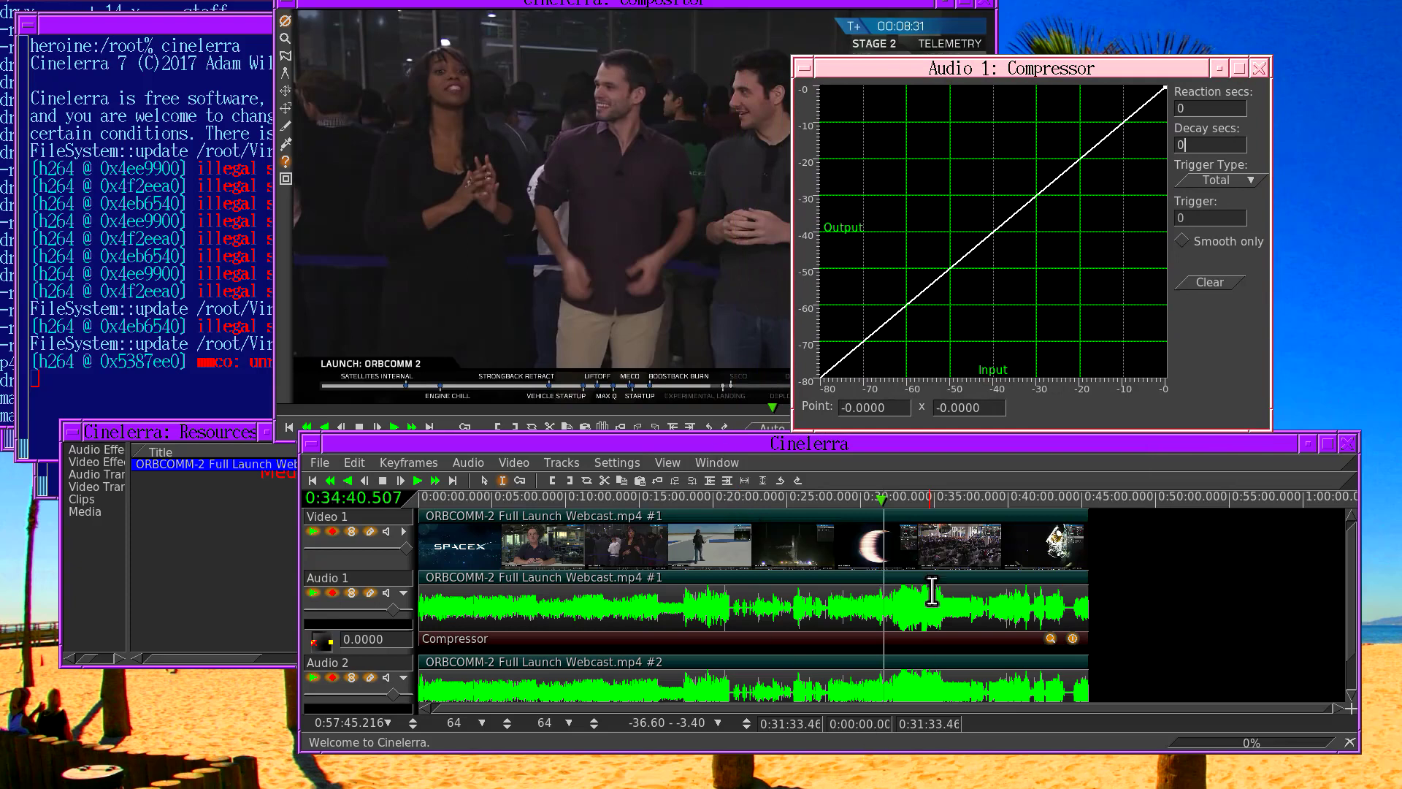
- Apply the *loud preset to Audio 1's Compressor effect
right_click(898, 637)
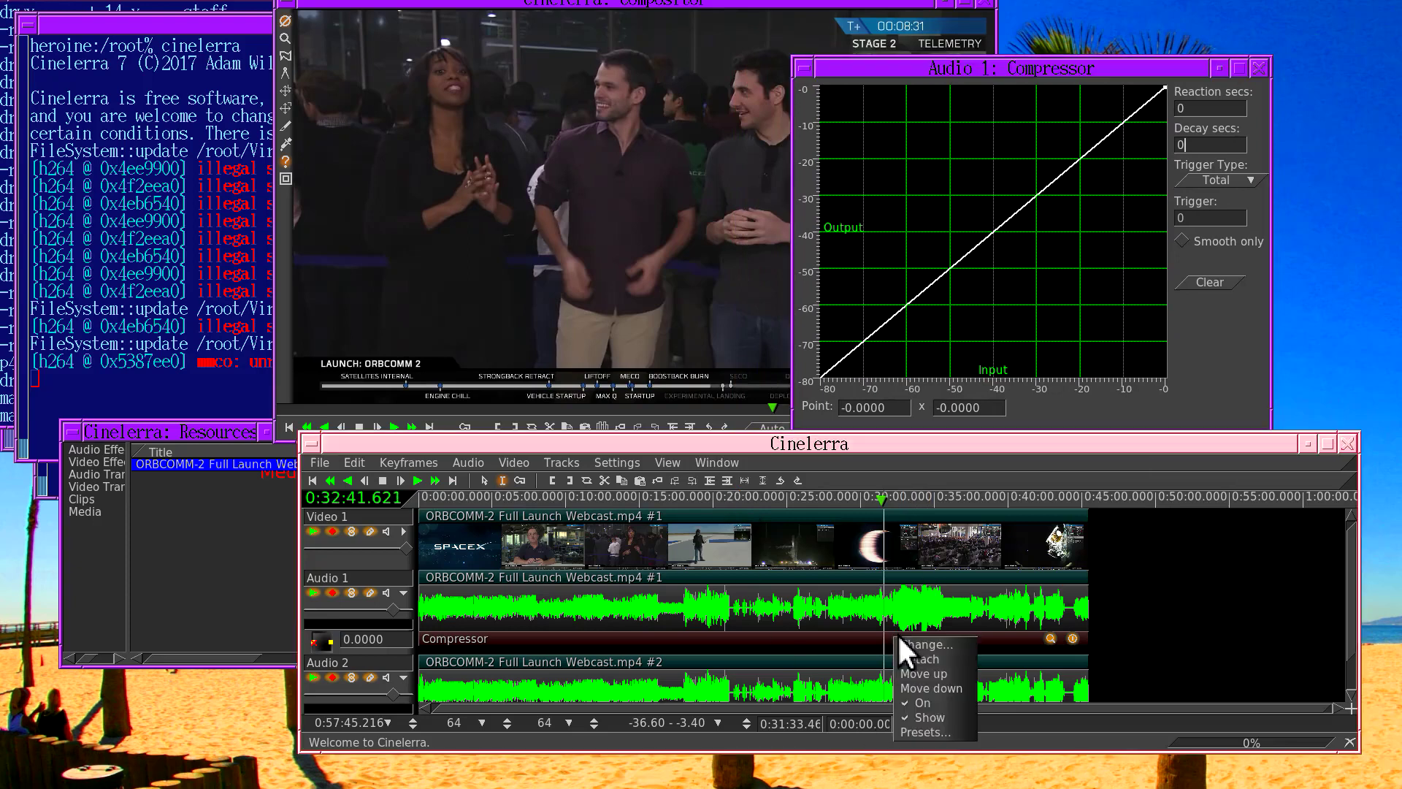
left_click(920, 727)
left_click_drag(897, 596, 910, 431)
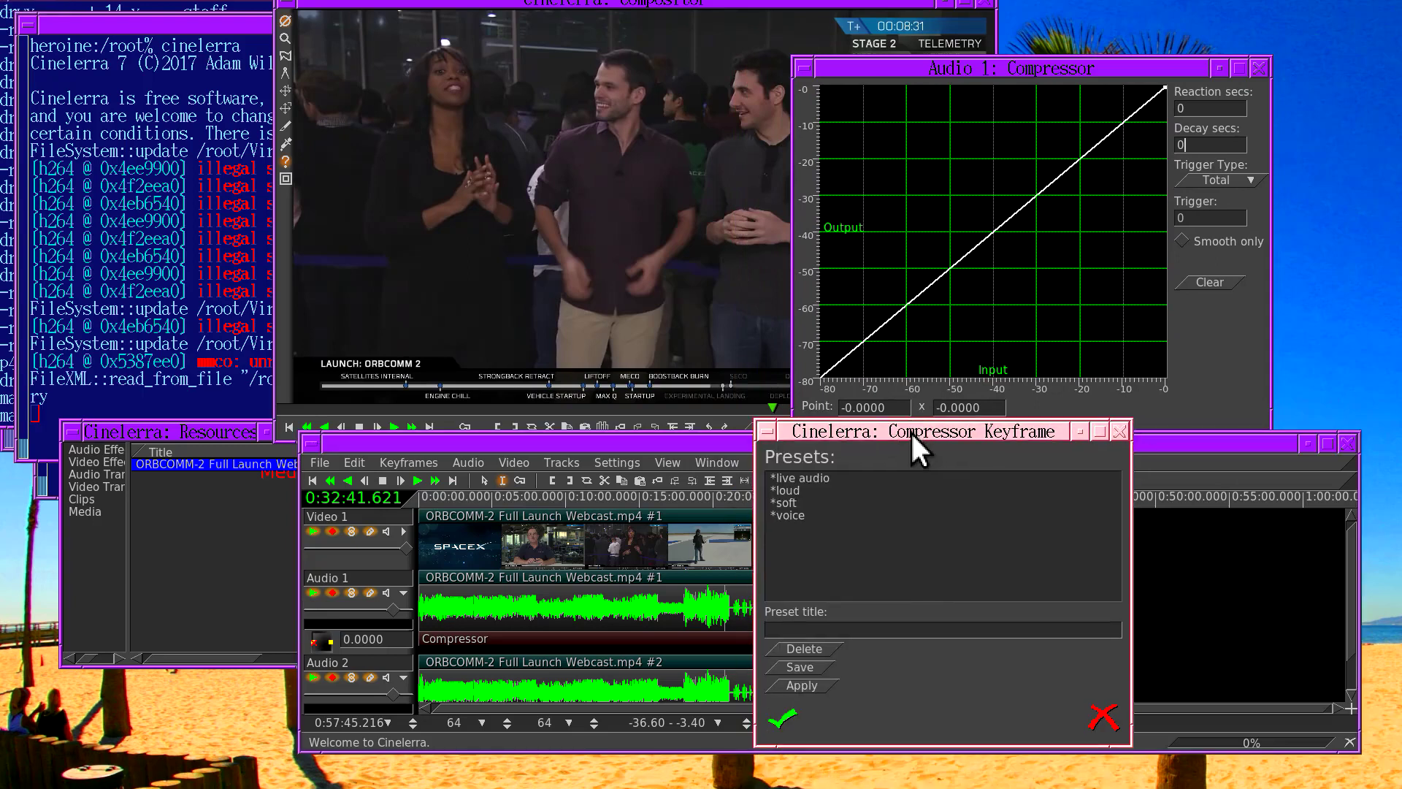
left_click(816, 490)
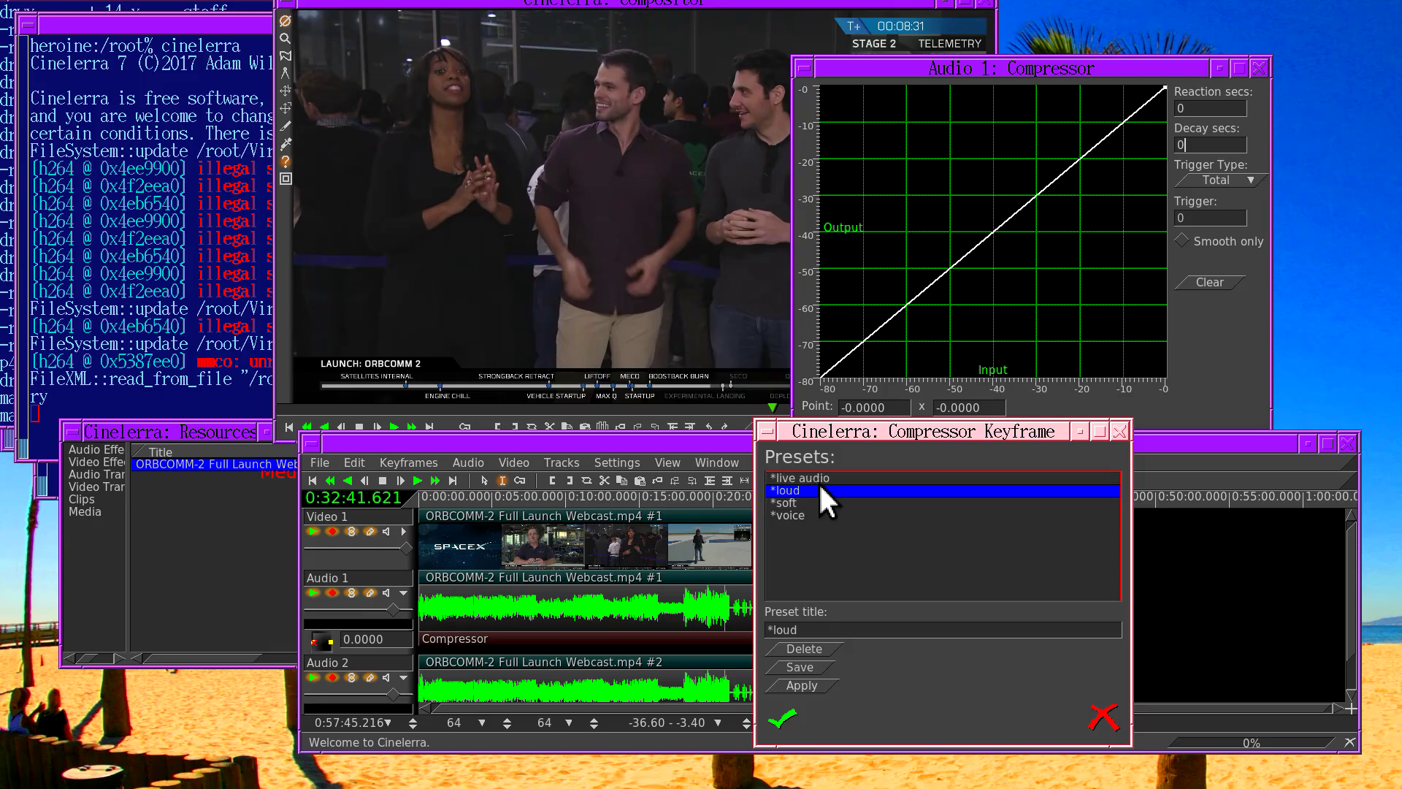
left_click(790, 682)
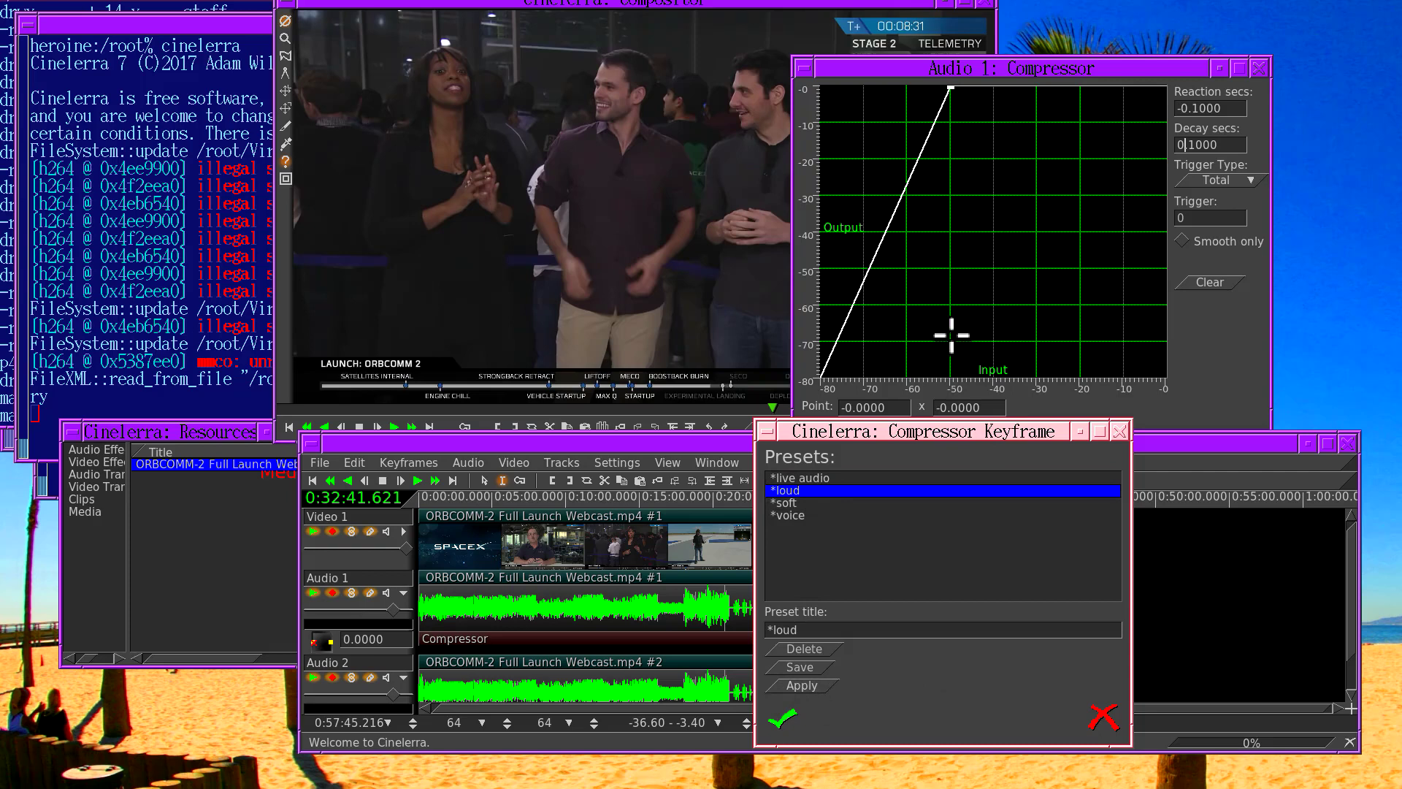
left_click(782, 719)
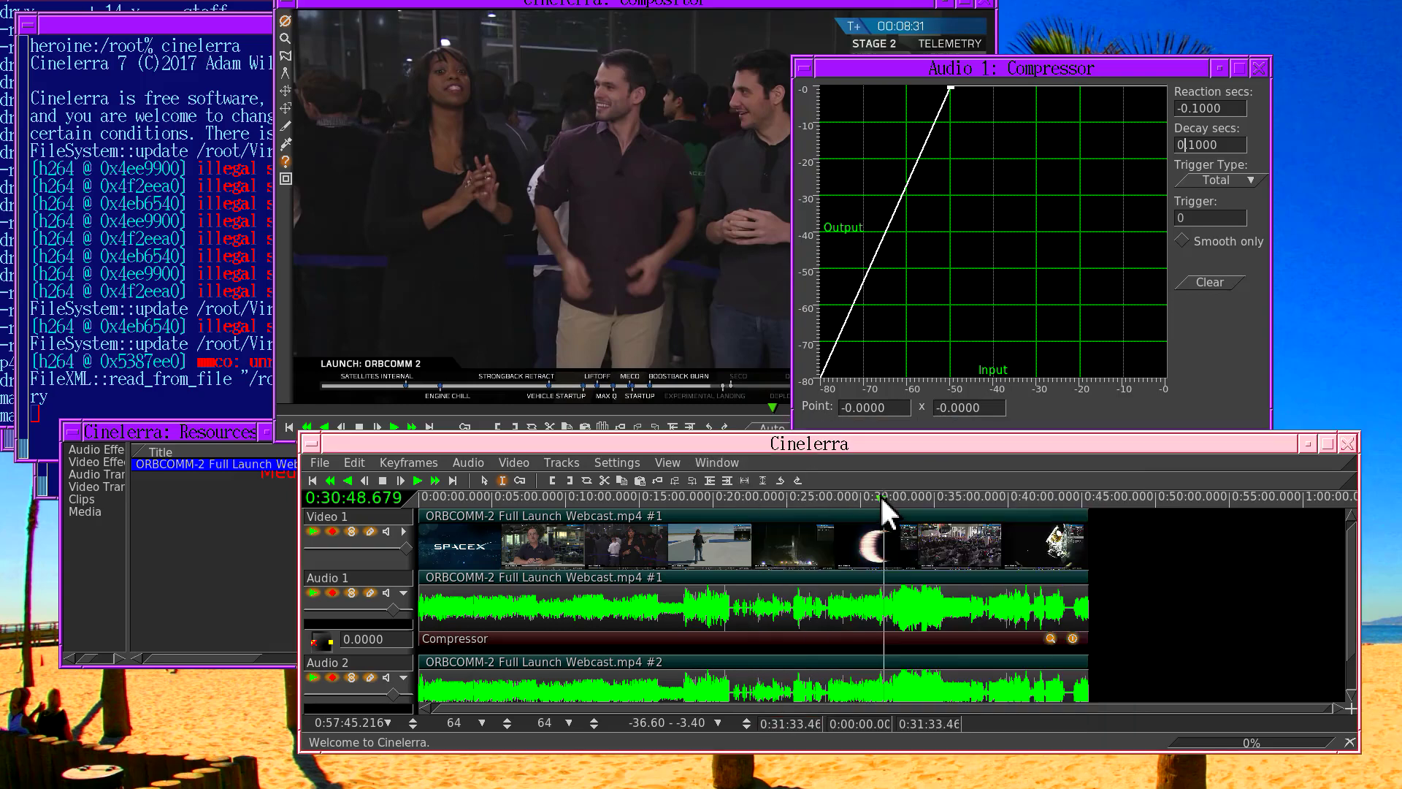
- Play the presenters' segment from about 0:31:27 to hear the *loud compression, and stop playback
left_click(881, 500)
left_click(418, 480)
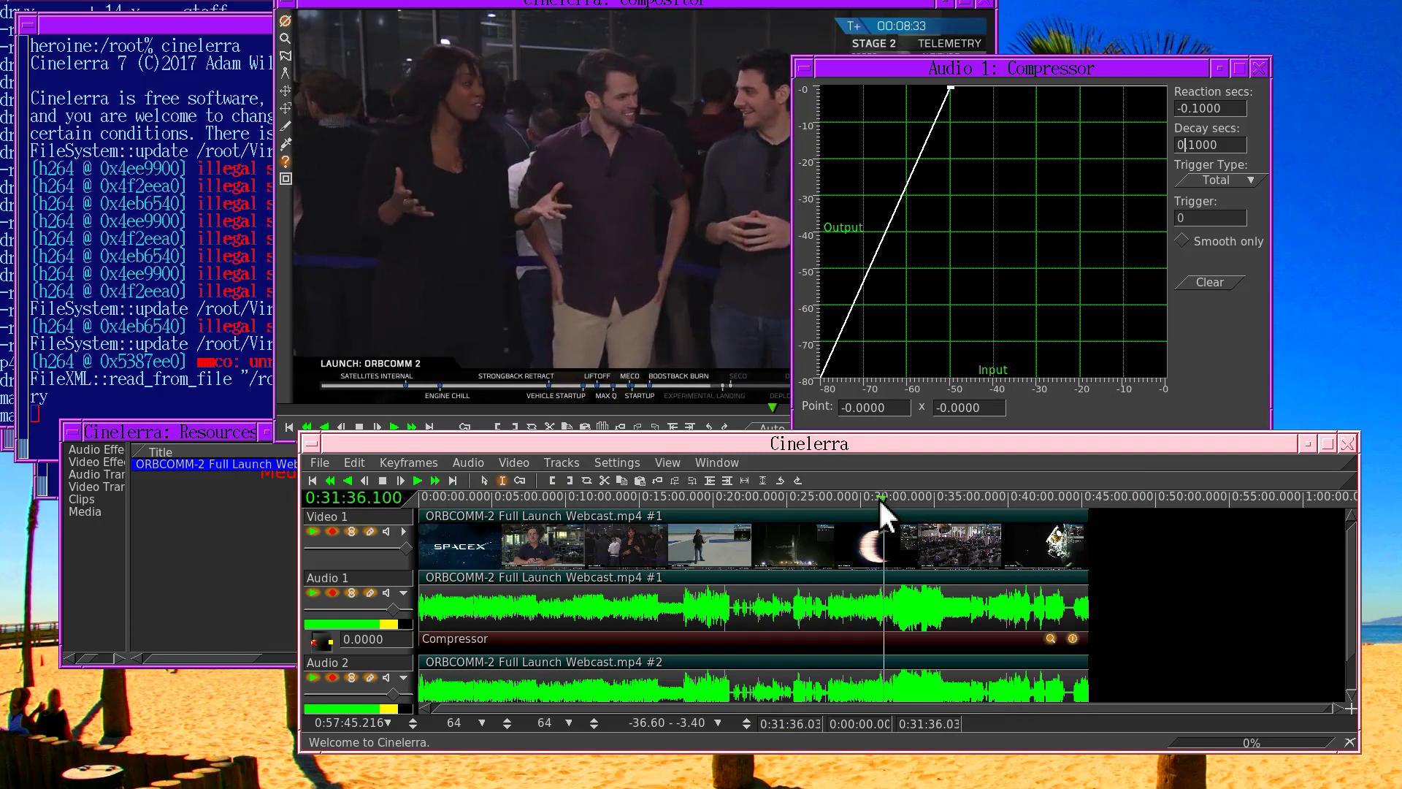
key("space")
- Apply the *soft preset to Audio 1's Compressor effect, and play the segment to hear it
right_click(755, 639)
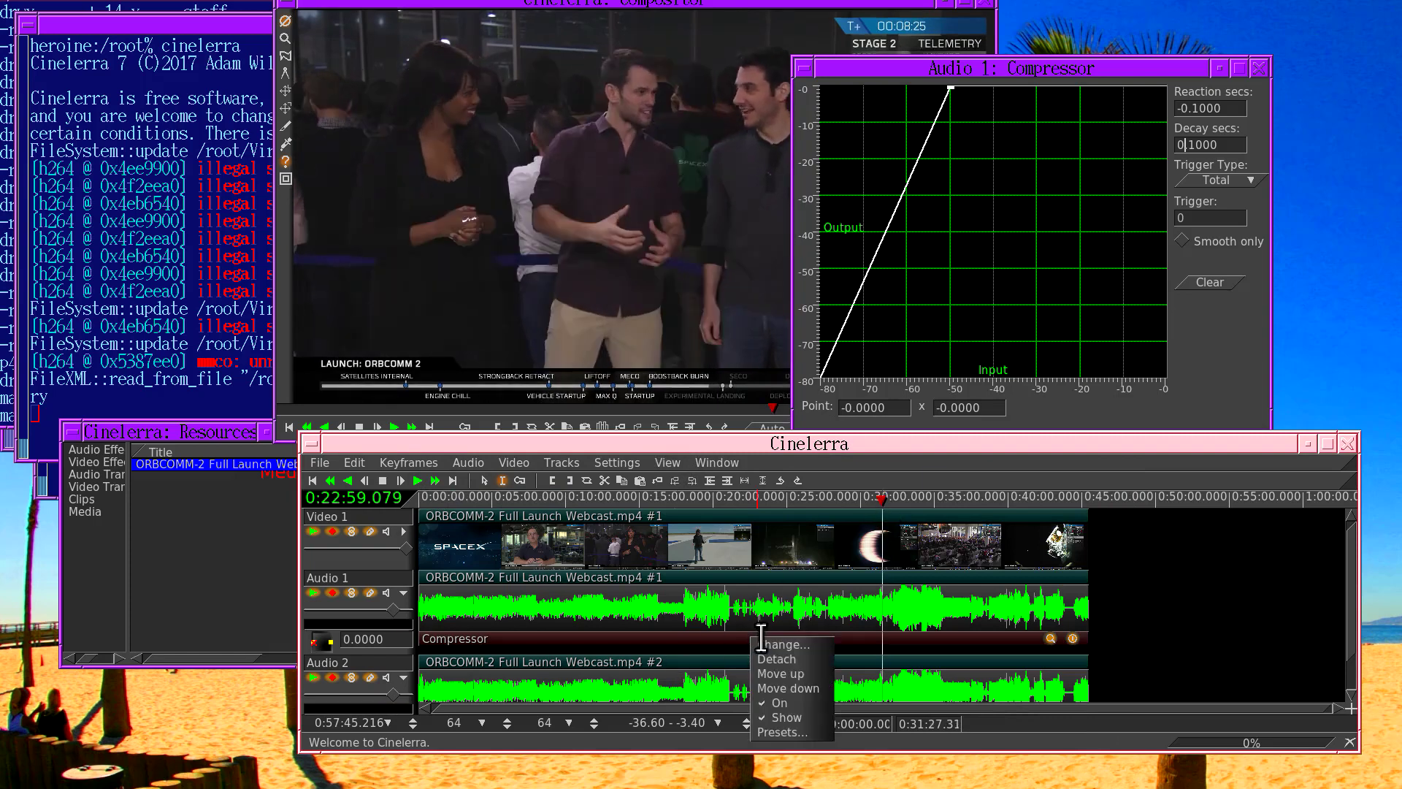
left_click(784, 733)
left_click_drag(804, 585, 824, 361)
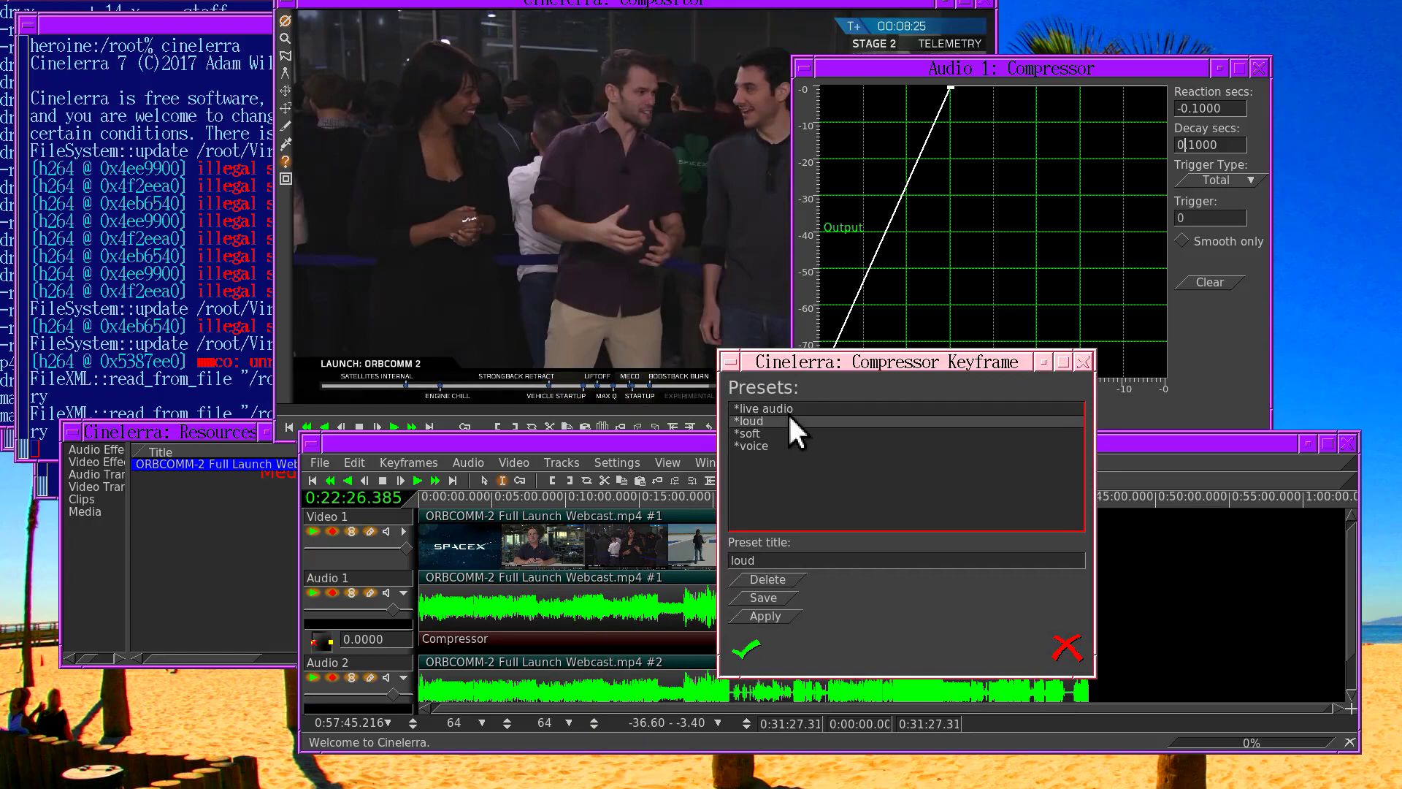
left_click(782, 432)
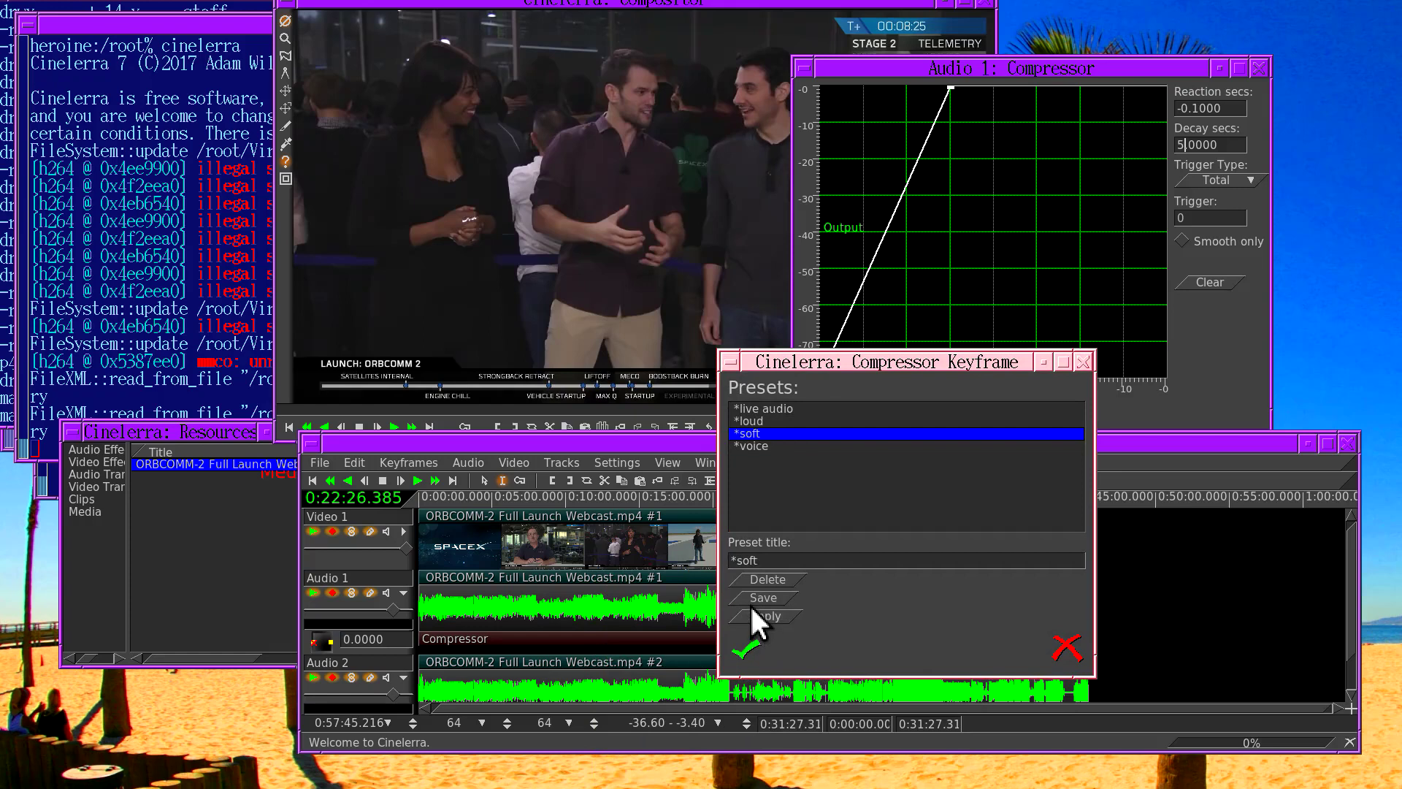
left_click(750, 642)
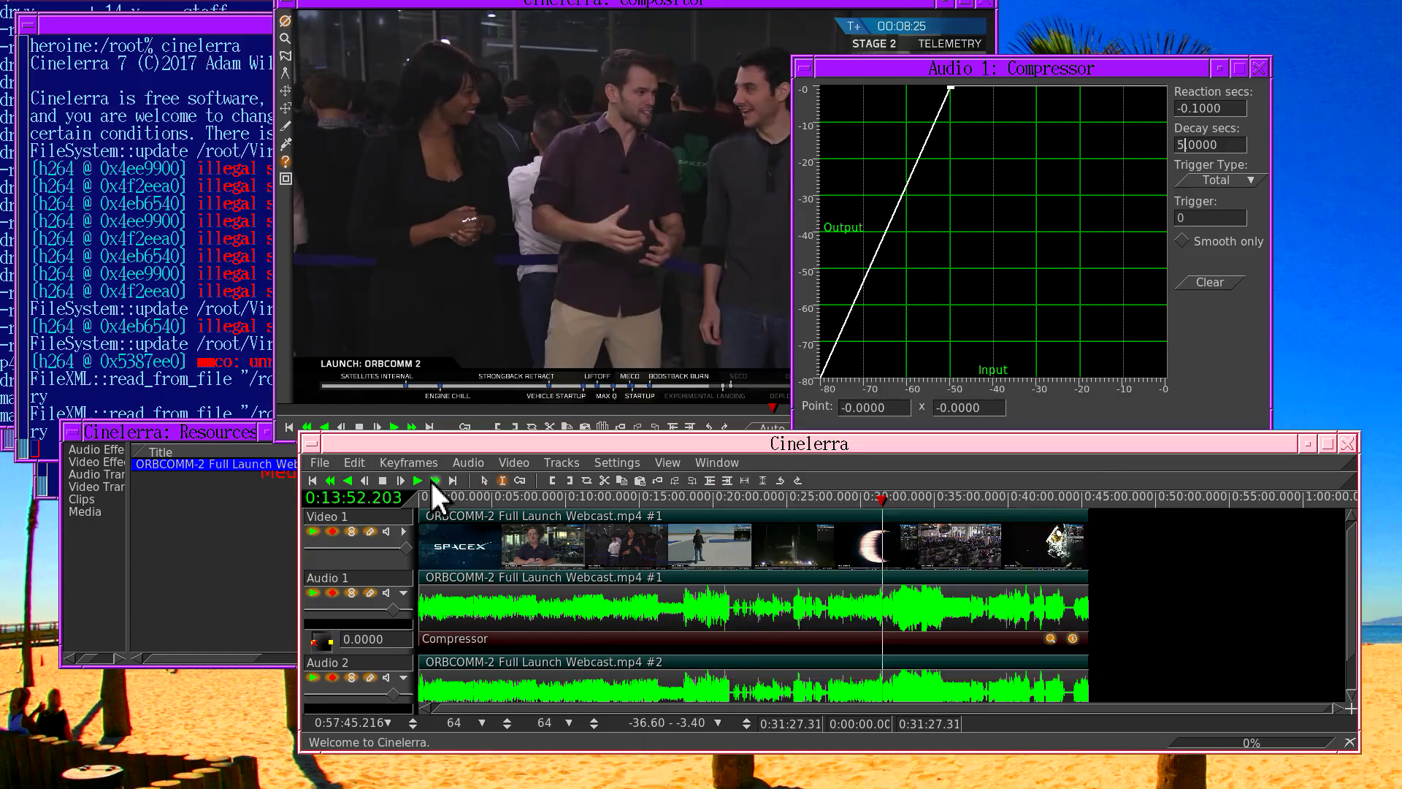
left_click(415, 478)
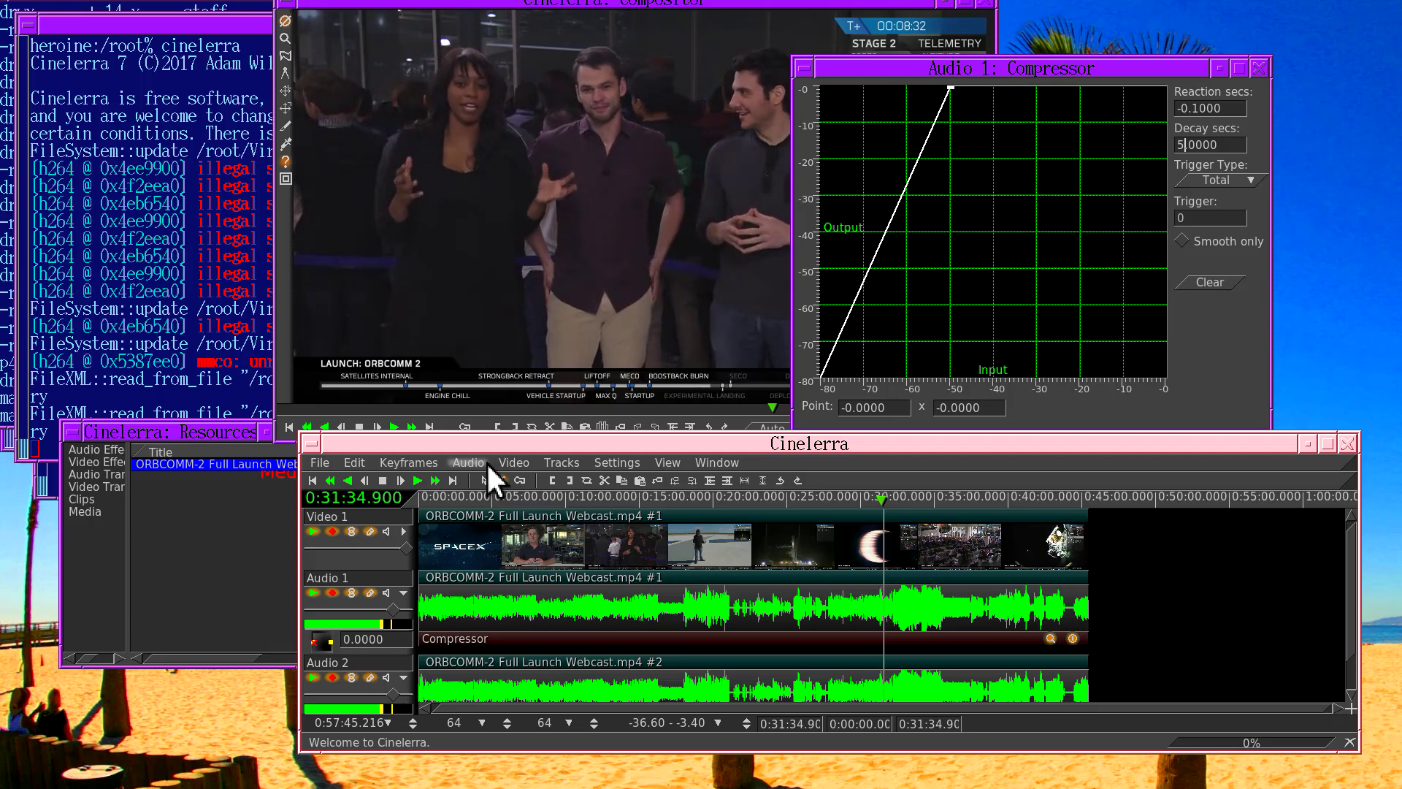
left_click(382, 480)
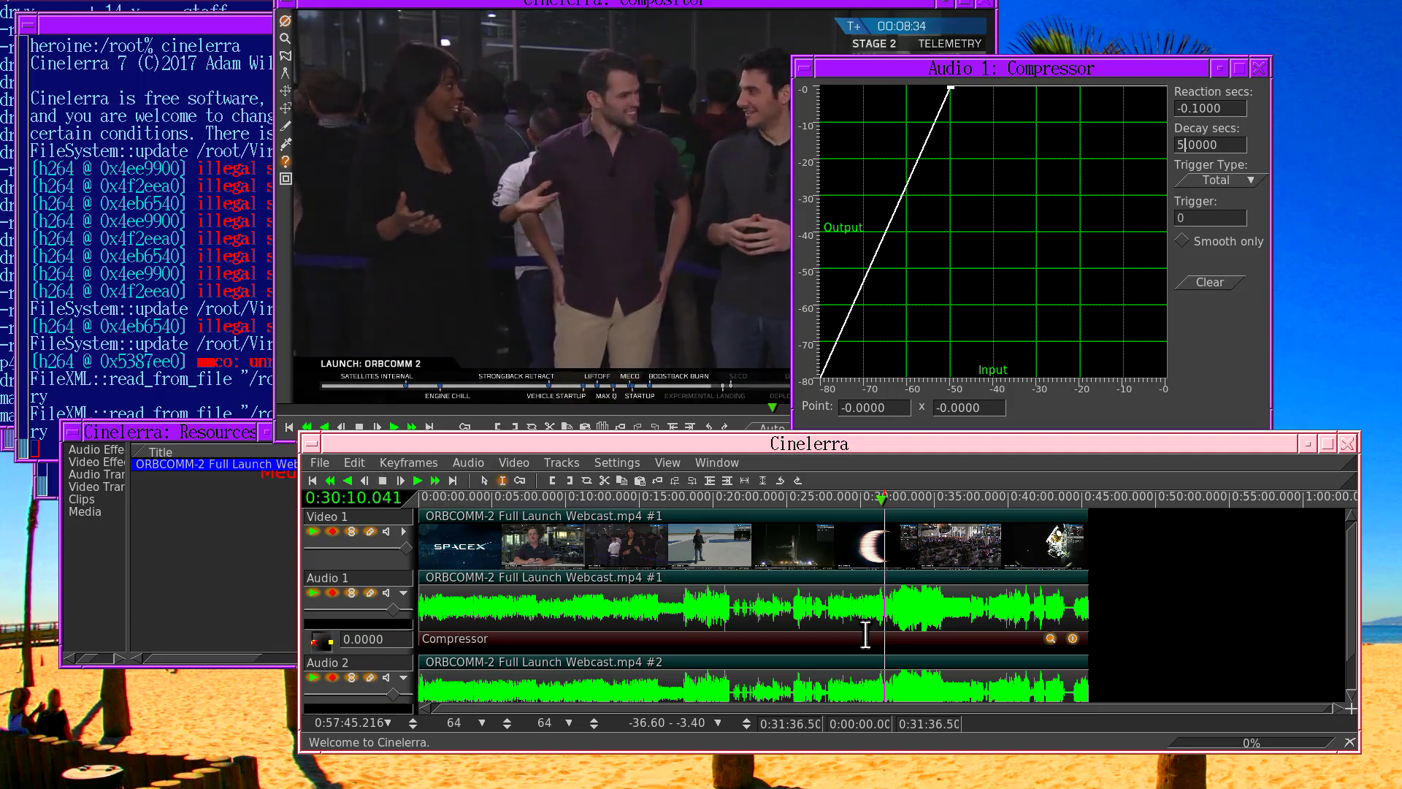
- Save the current Compressor settings as a custom preset titled soft, and delete that custom preset
right_click(1014, 643)
left_click(1030, 735)
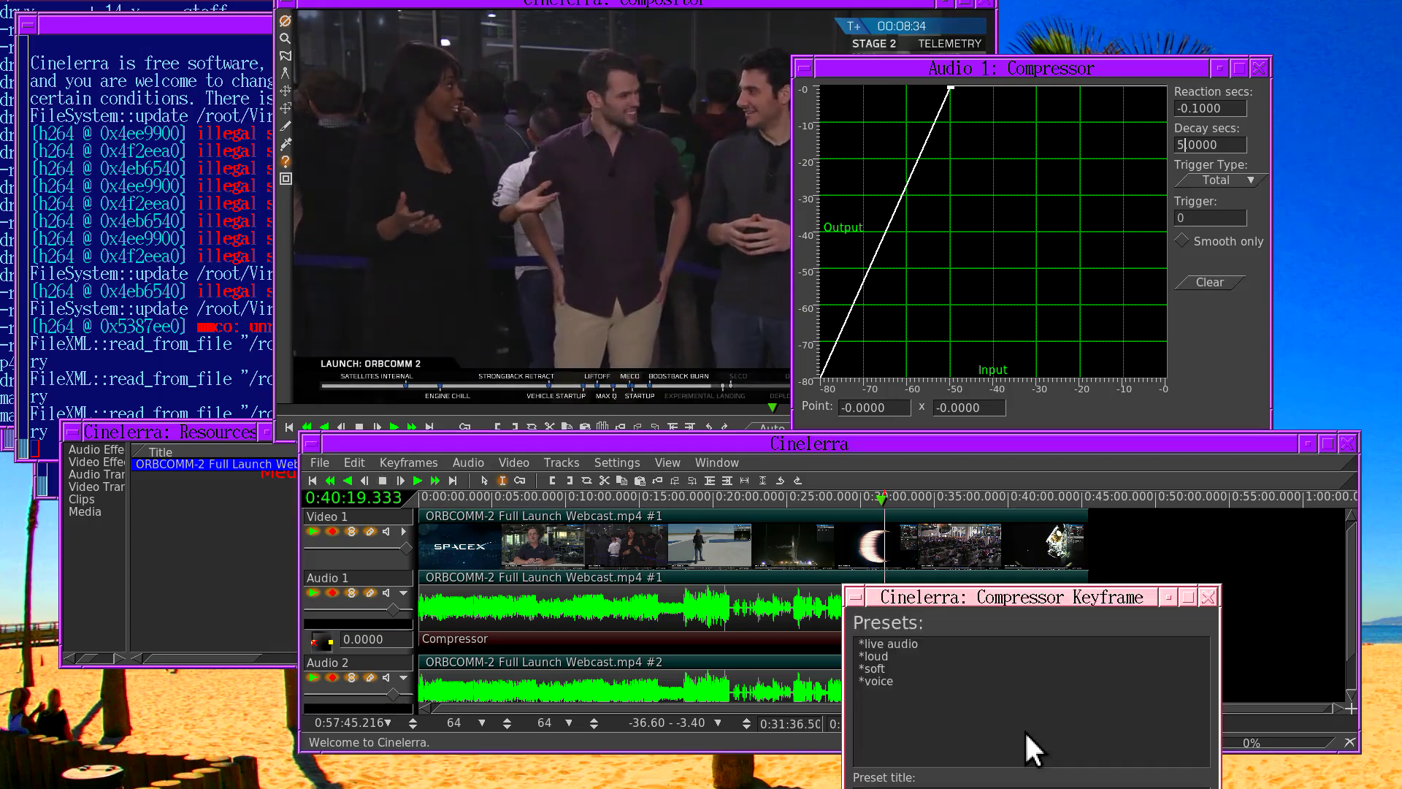
left_click_drag(942, 609, 788, 340)
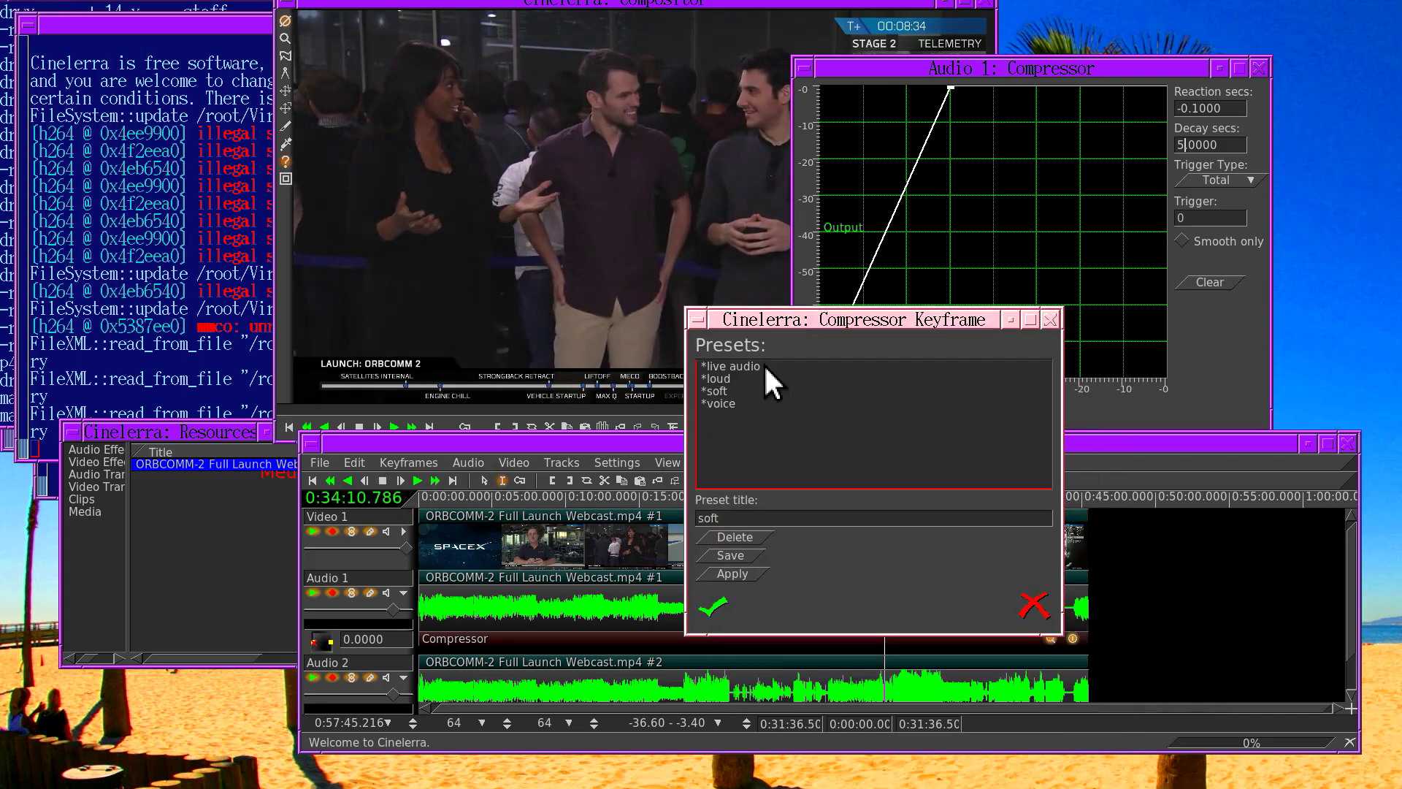
left_click(725, 391)
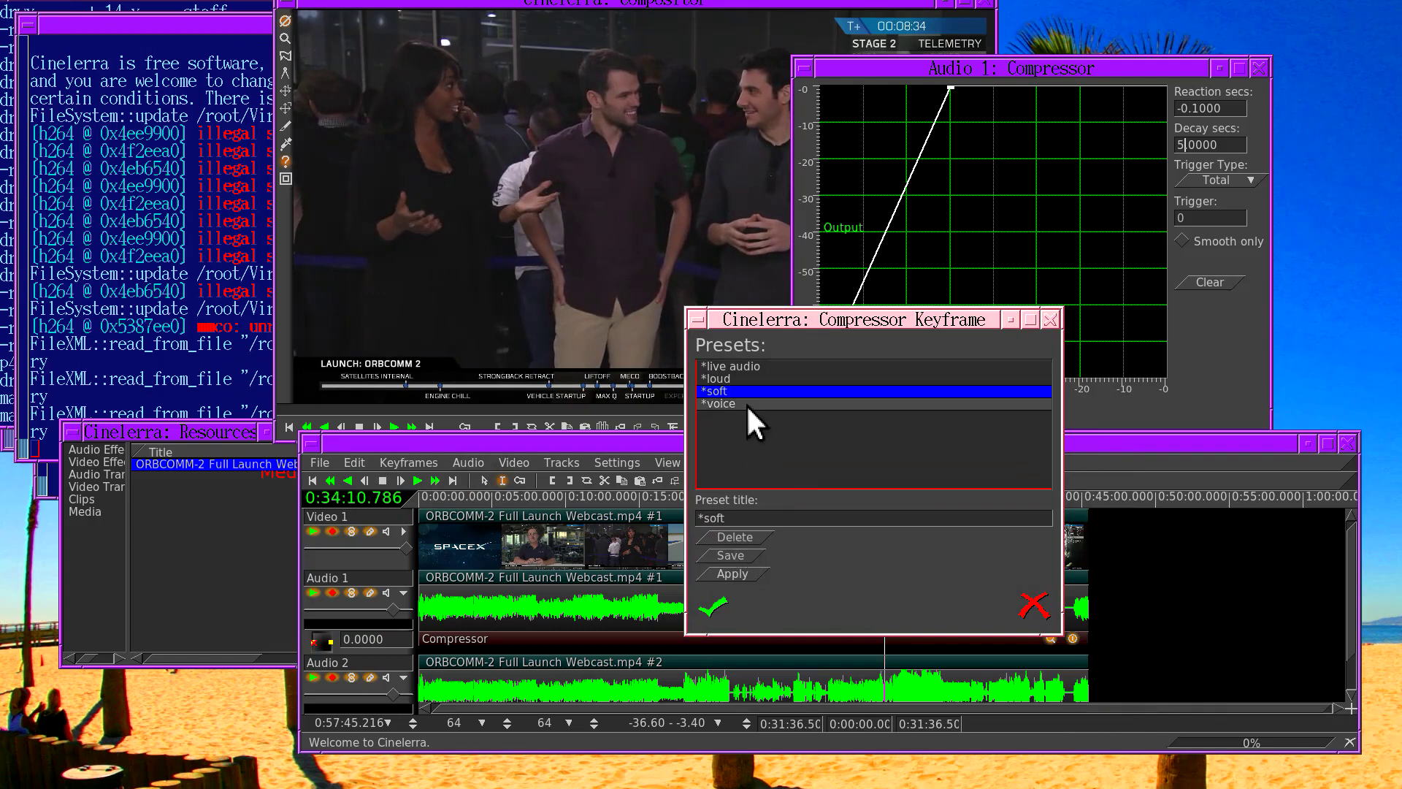
left_click(701, 517)
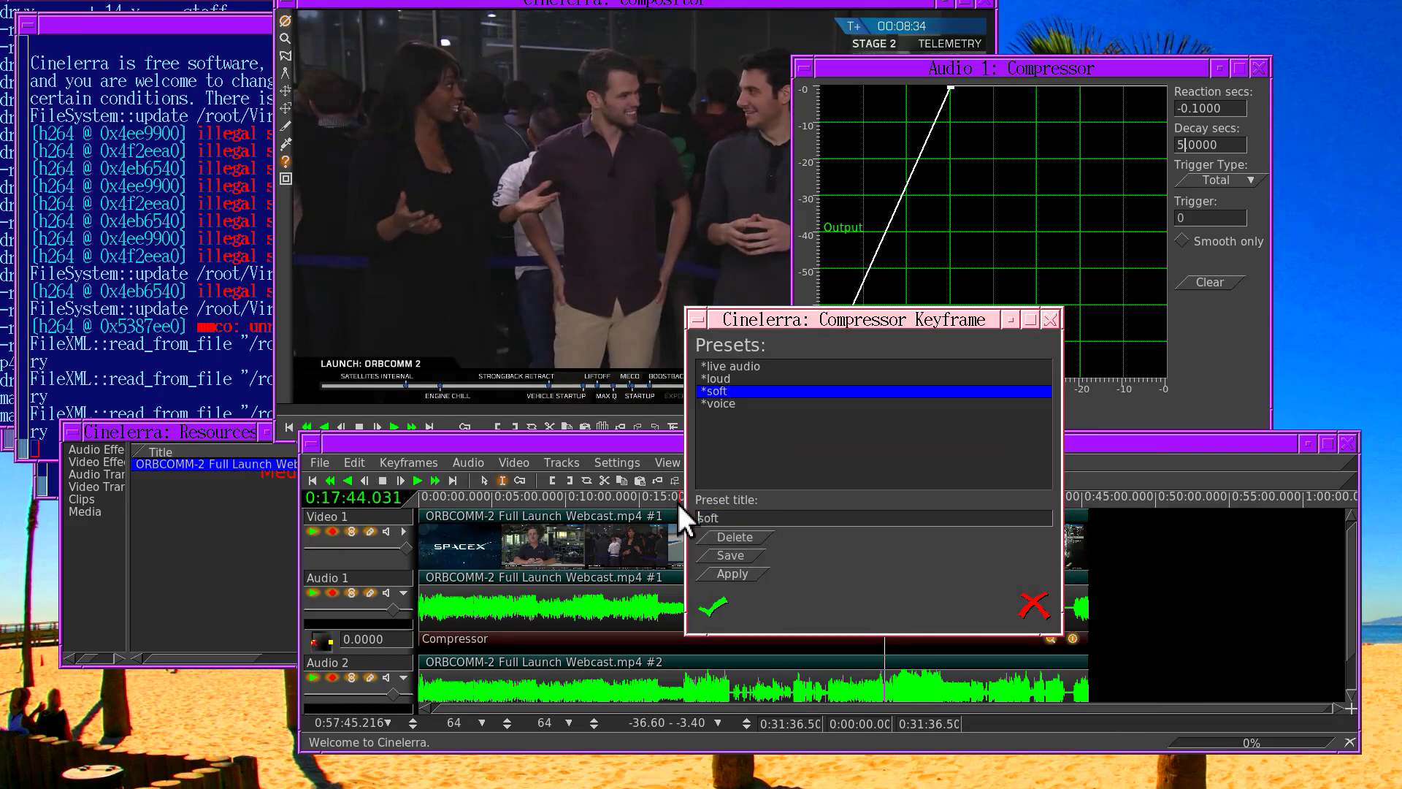
left_click(734, 553)
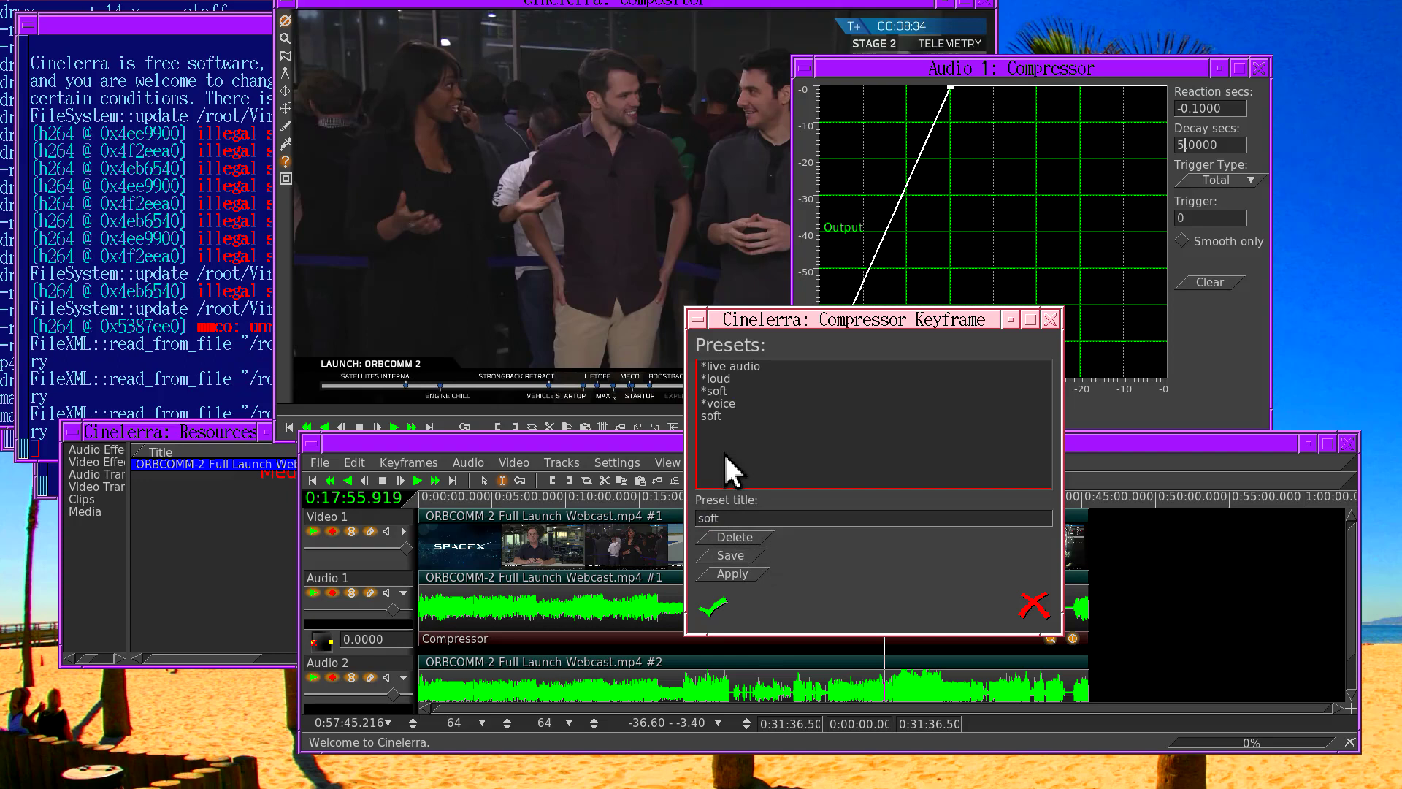
left_click(711, 415)
left_click(727, 535)
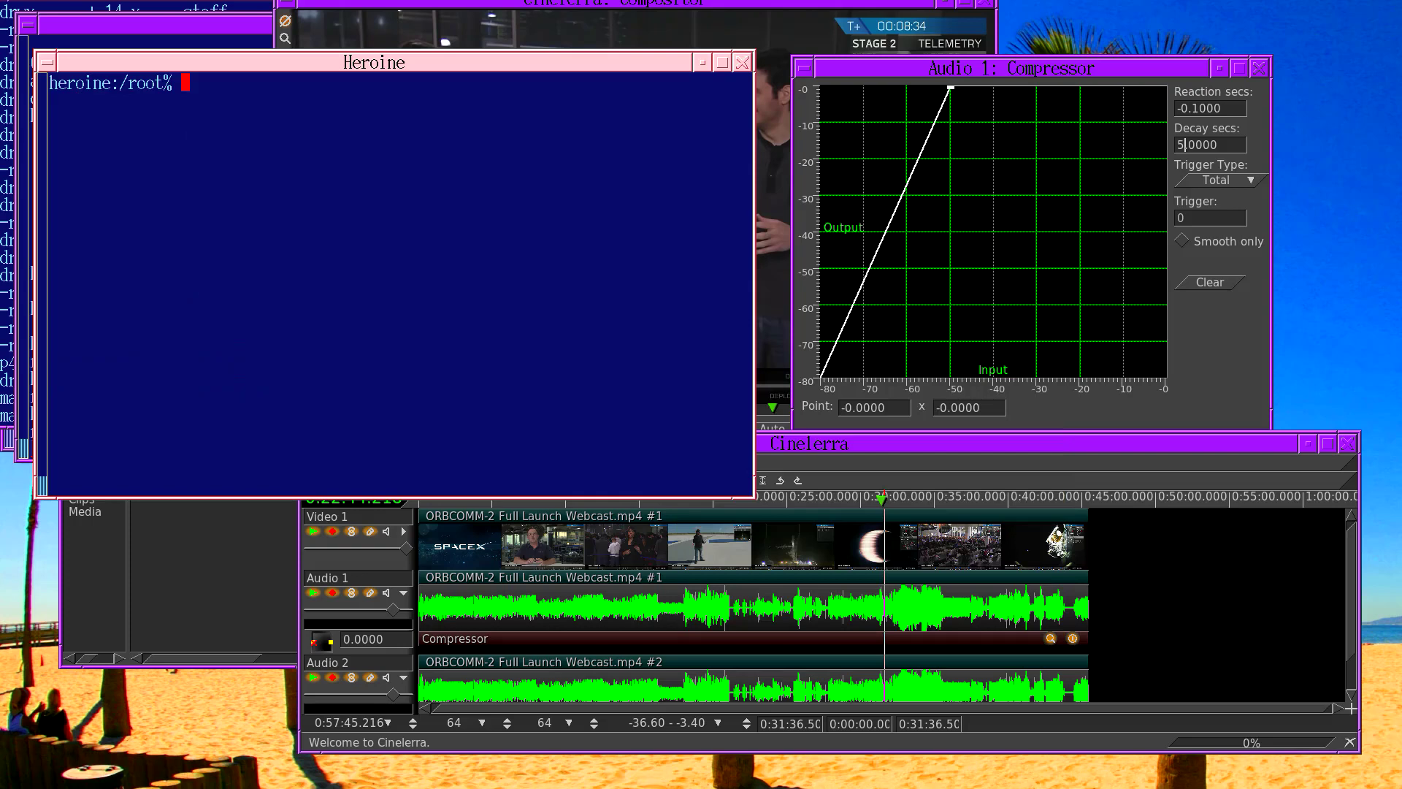
- Open /opt/cinelerra/Cinelerra_factory in a text editor from the terminal, highlight the Compressor plugin's preset block, and close the file
type("nc /opt/cinelerra/Cine")
key("Tab")
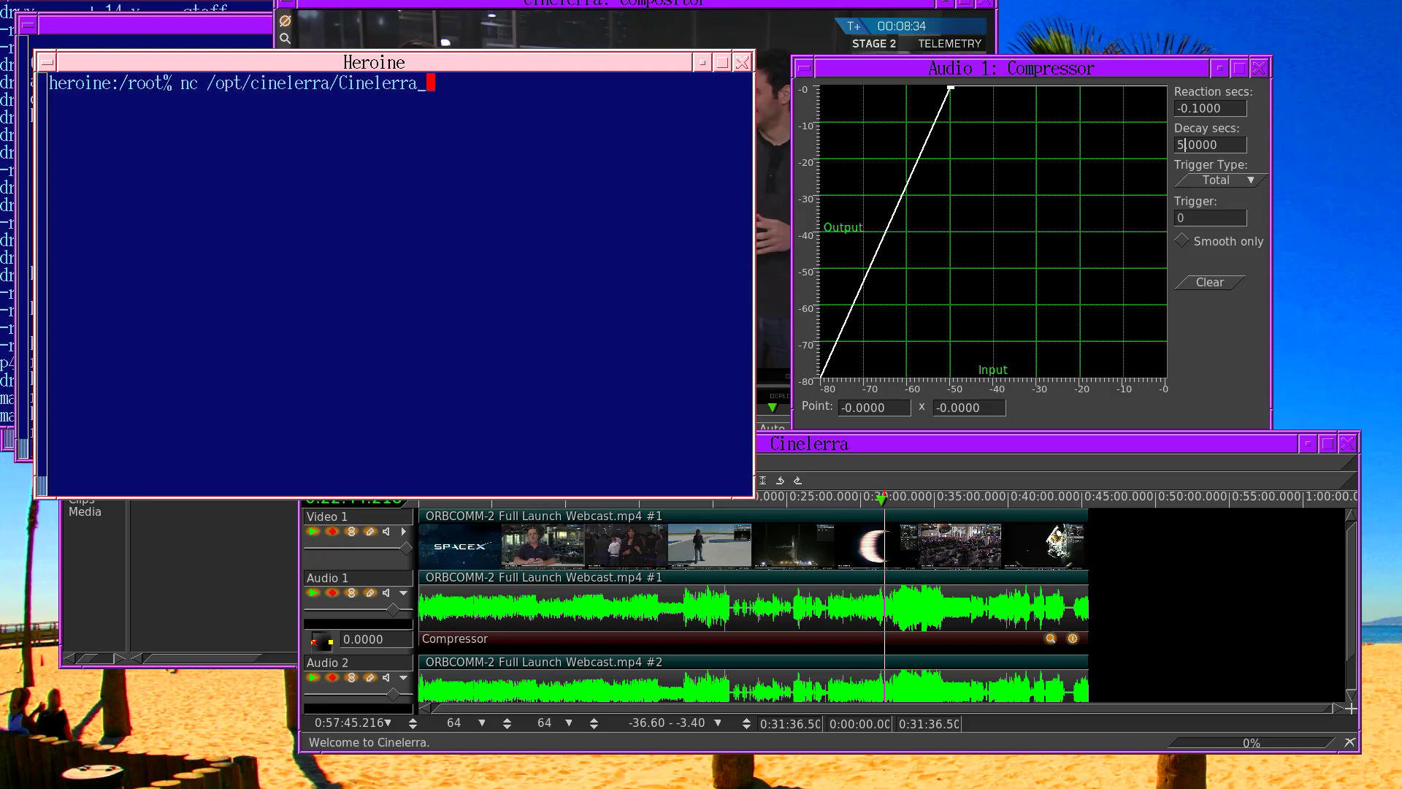
type("fac")
key("Tab")
key("Return")
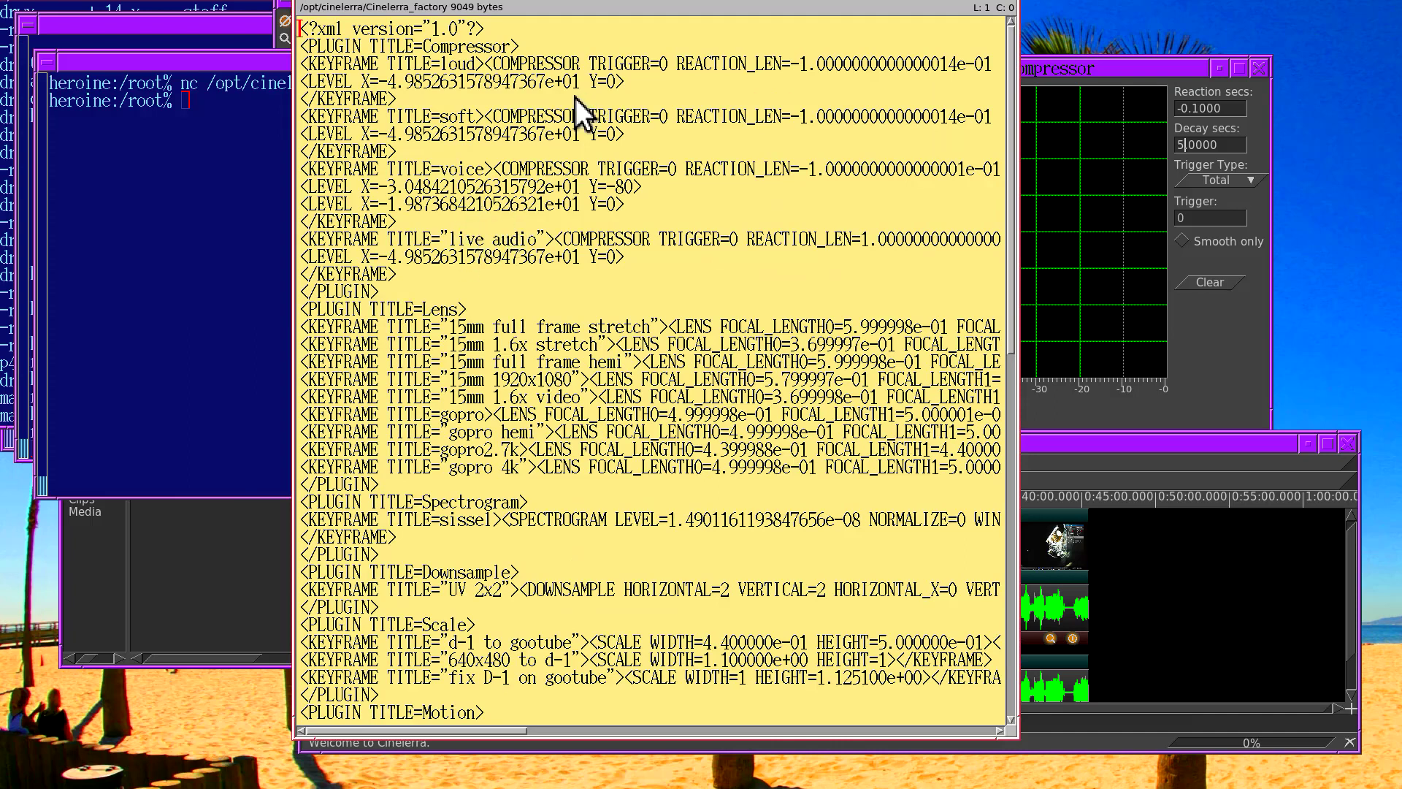
left_click_drag(397, 43, 374, 287)
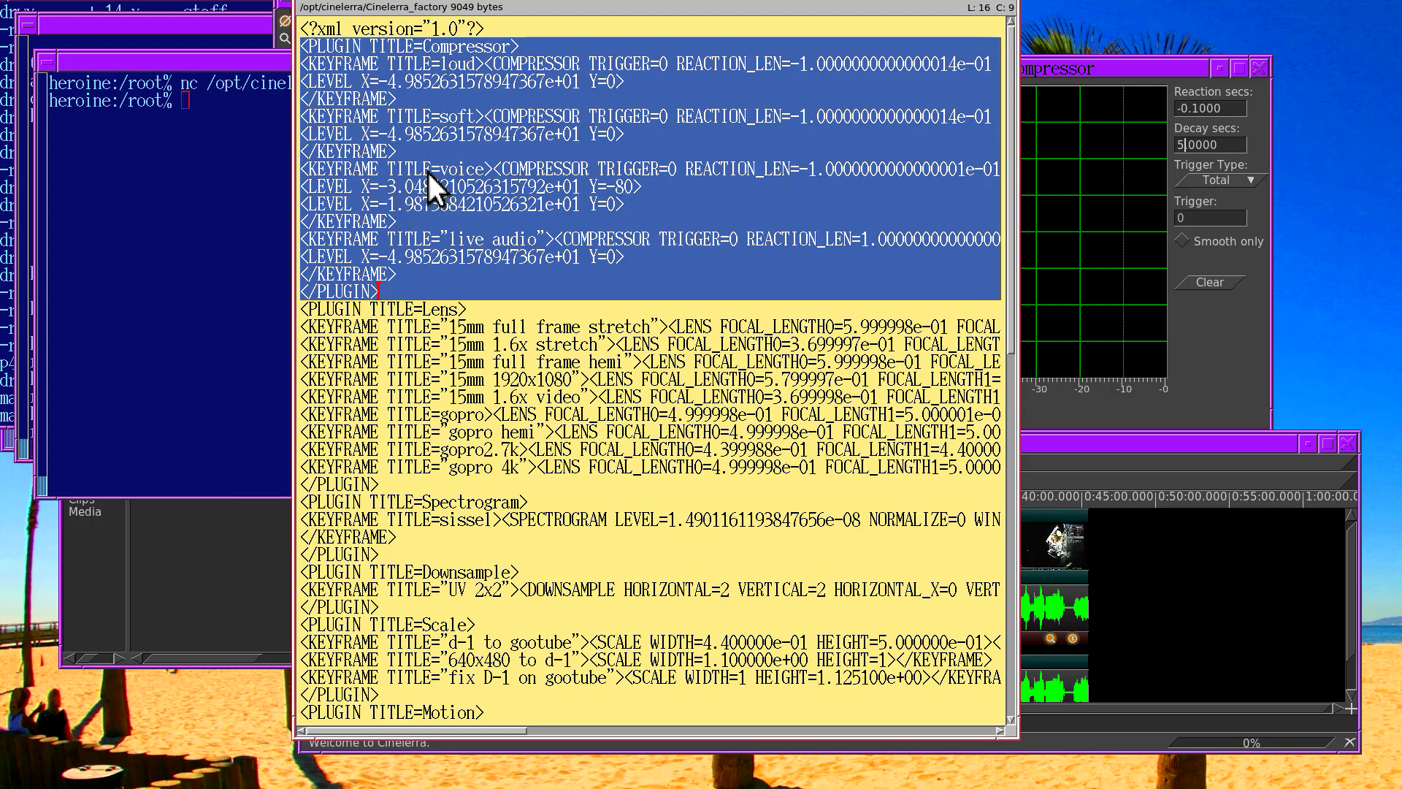
left_click(463, 286)
key("ctrl+q")
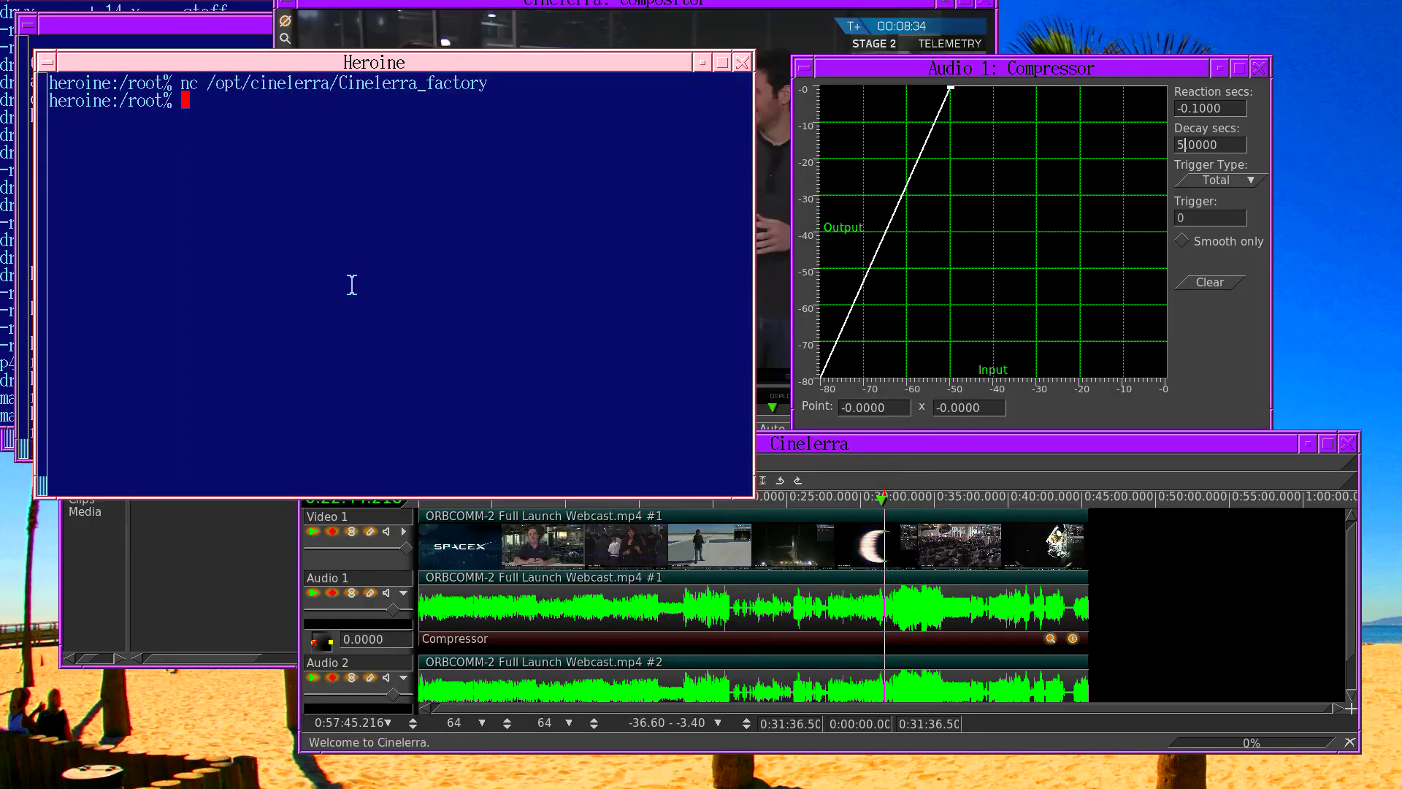
- Open .bcast/Cinelerra_presets from the terminal to view the stored custom Compressor preset, and close the file
type("nc .bcast/Cinelerra_presets")
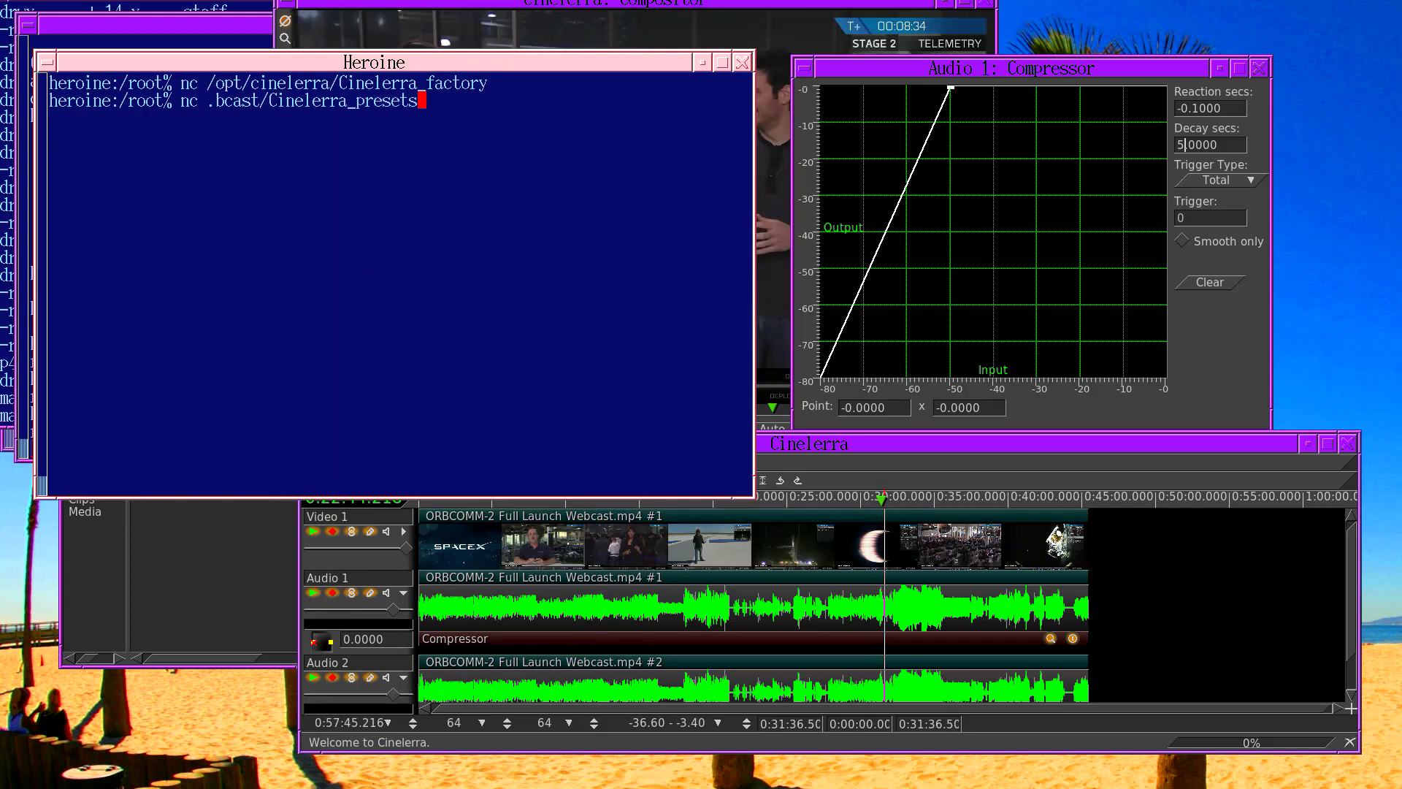
key("Return")
left_click(593, 274)
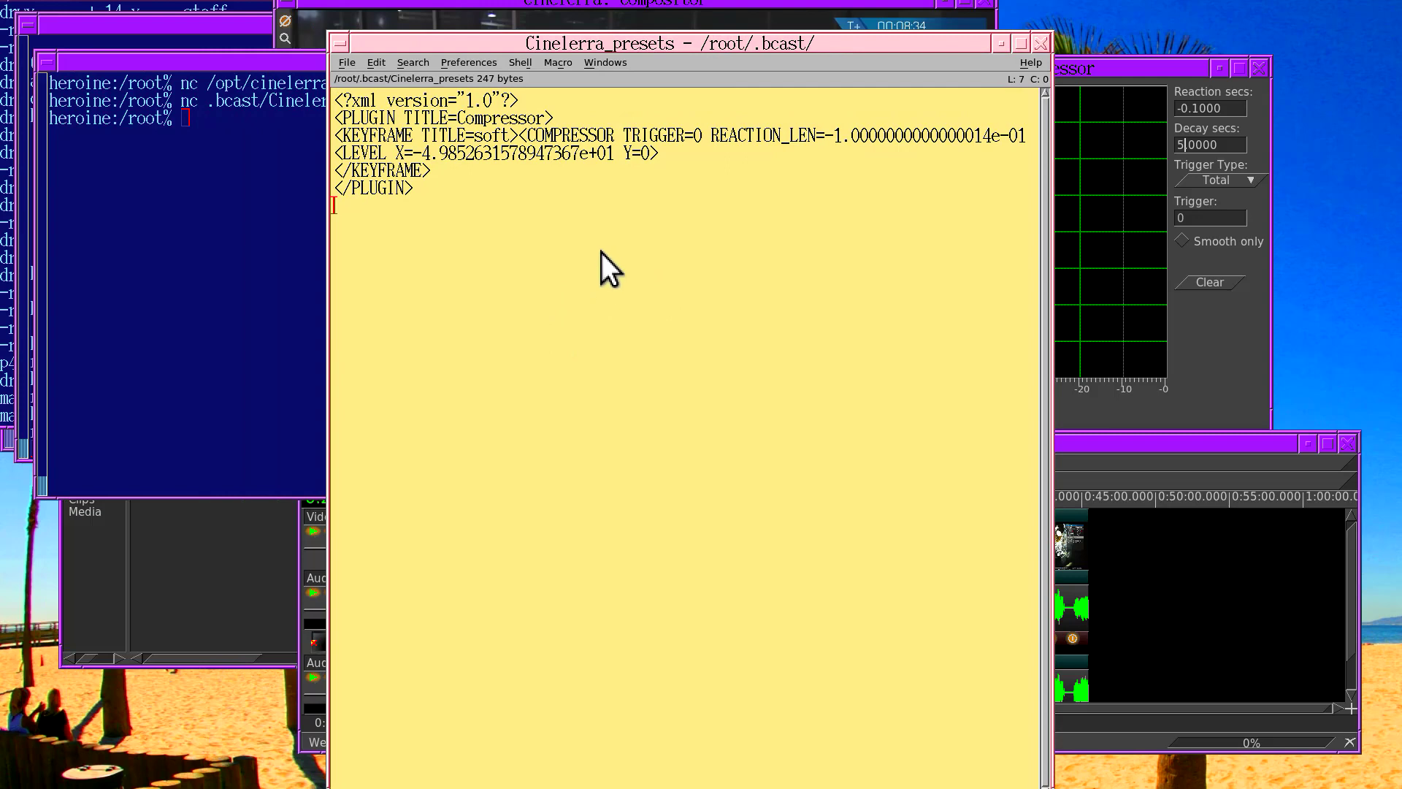
key("ctrl+w")
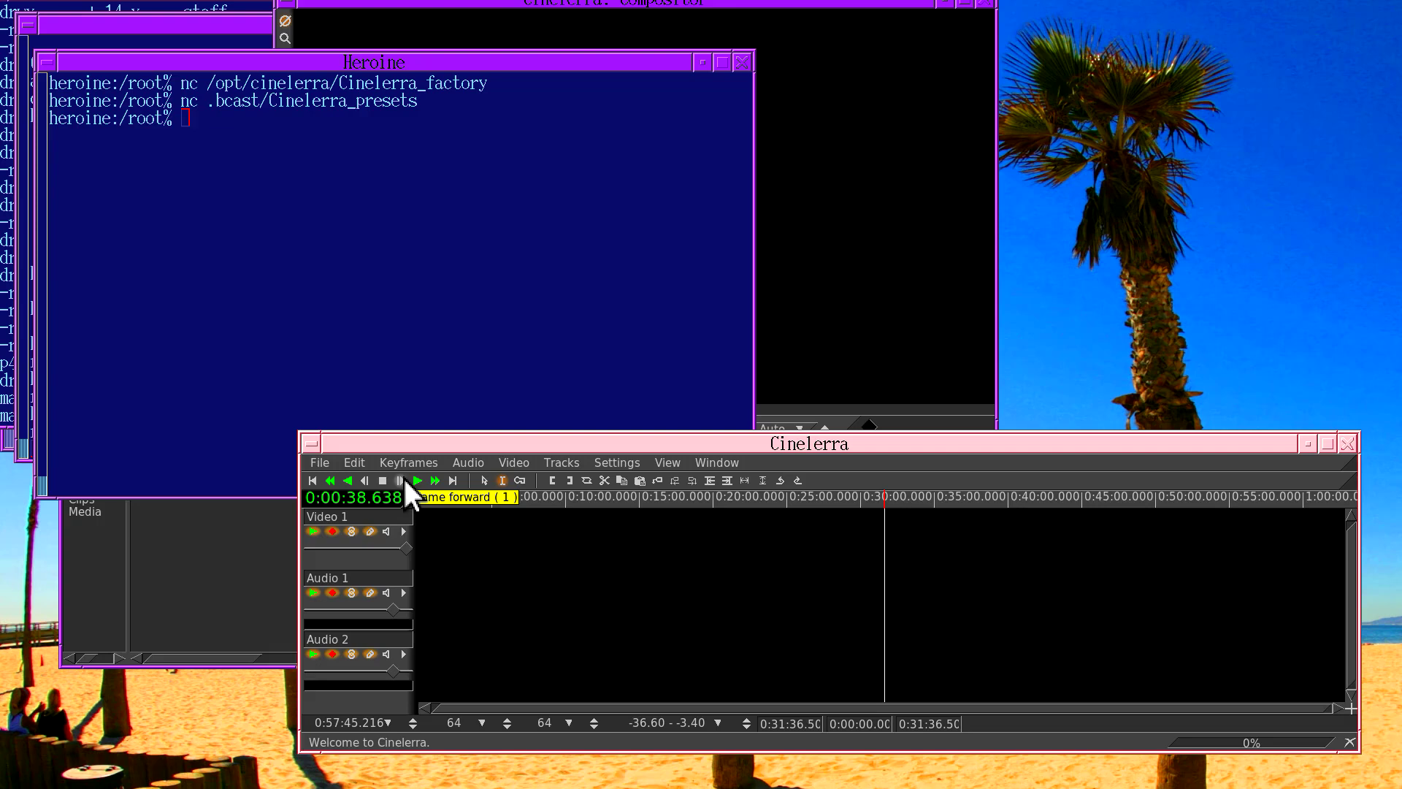
- Load 360_0565.JPG from /cam/DCIM/101PHOTO into the project and go to the start of the timeline
left_click(320, 461)
left_click(331, 487)
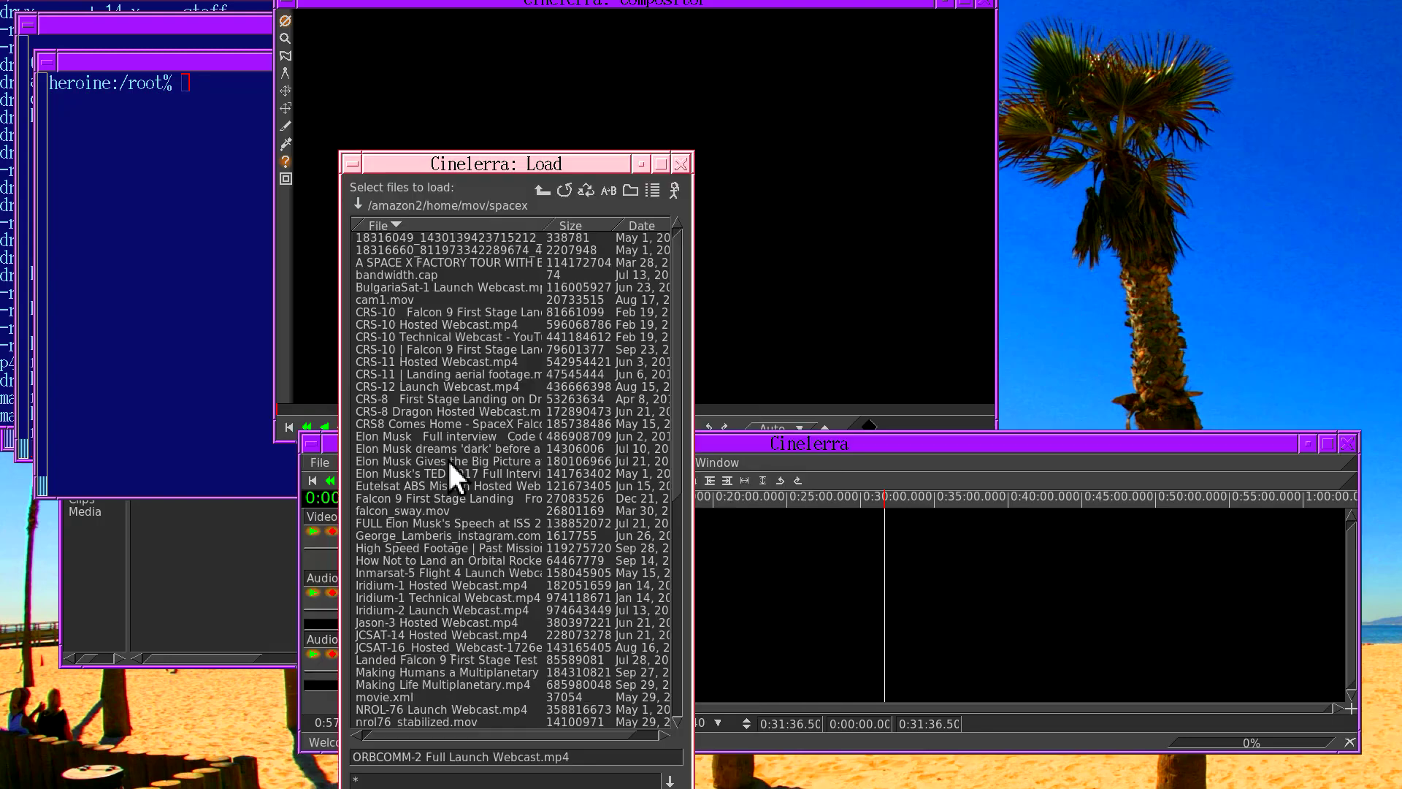
left_click(359, 204)
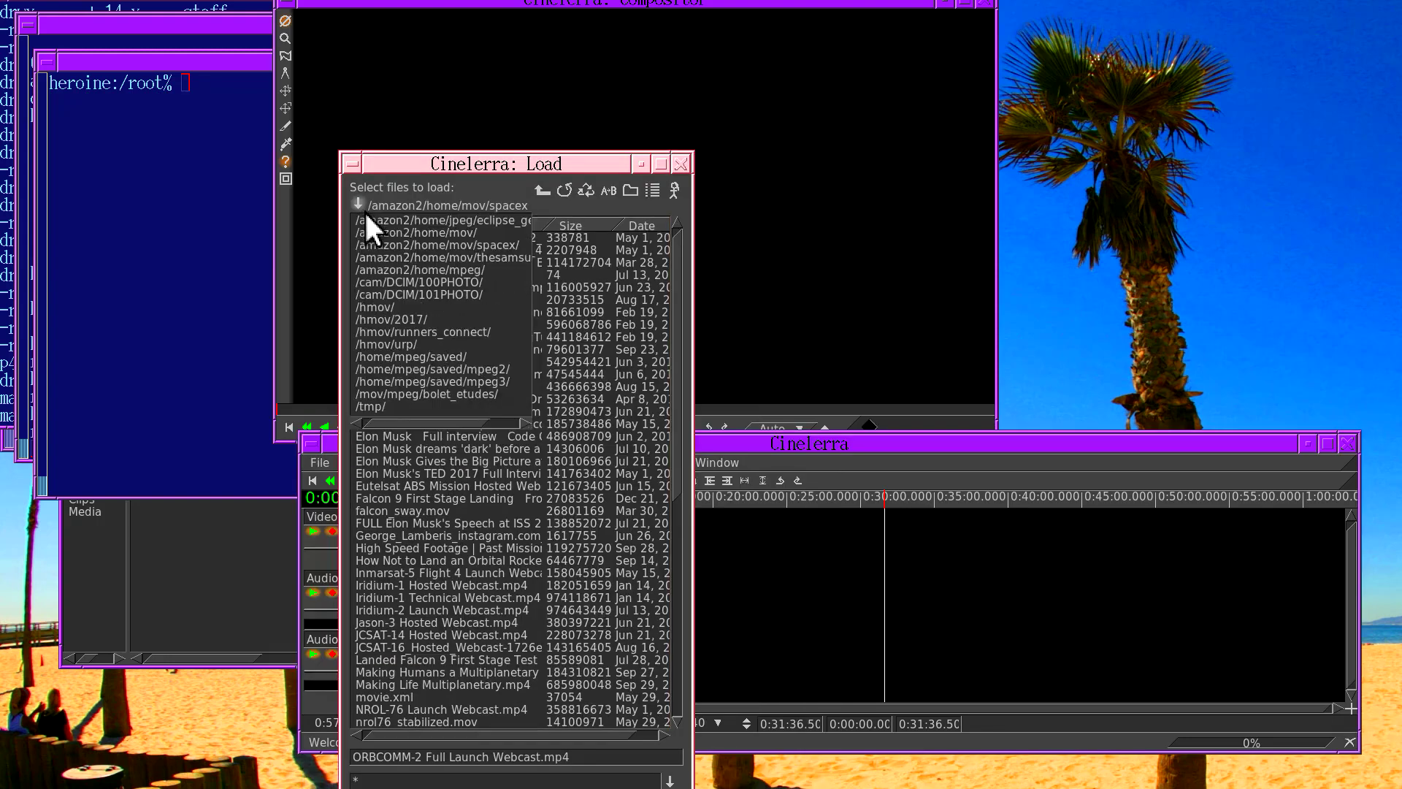
left_click(397, 294)
left_click_drag(684, 233, 654, 585)
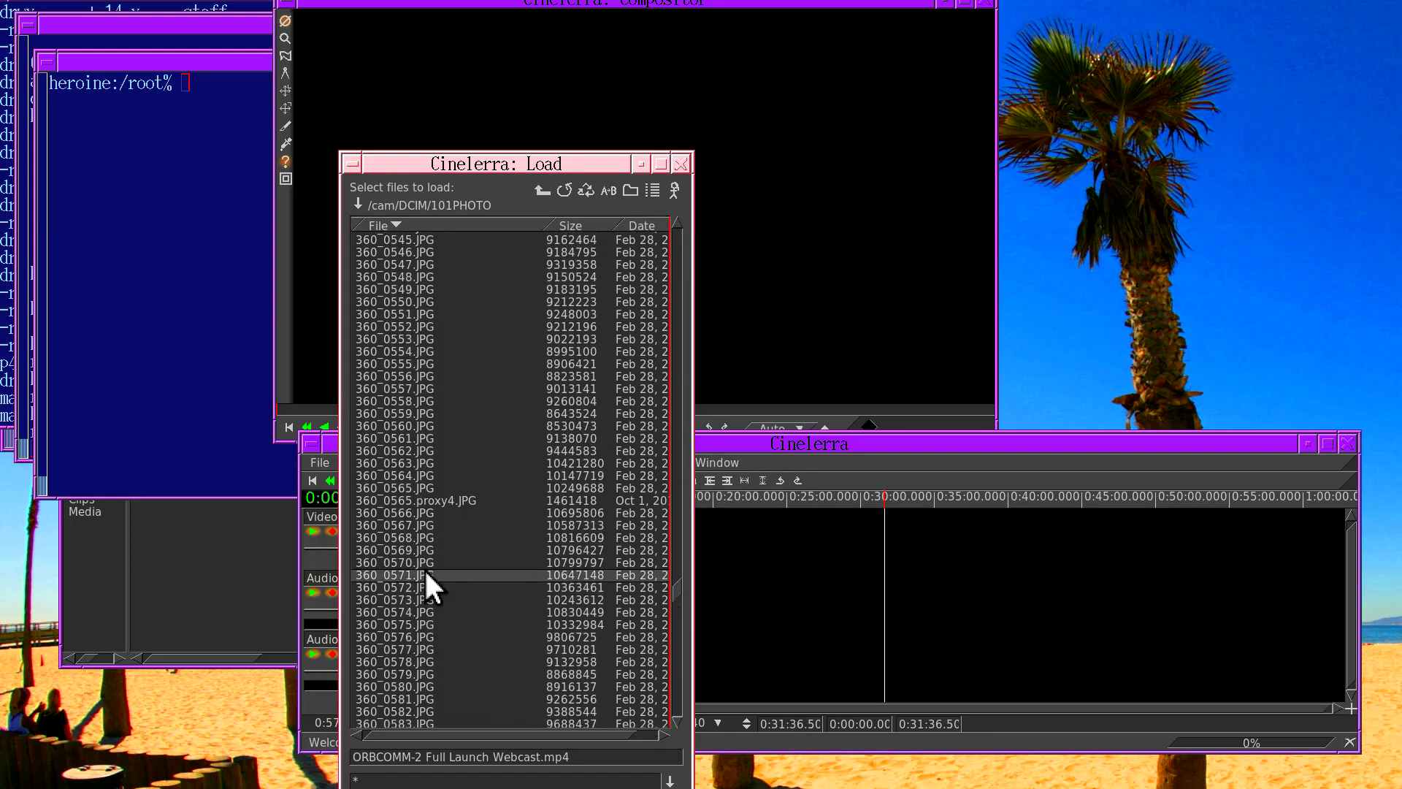
double_click(423, 491)
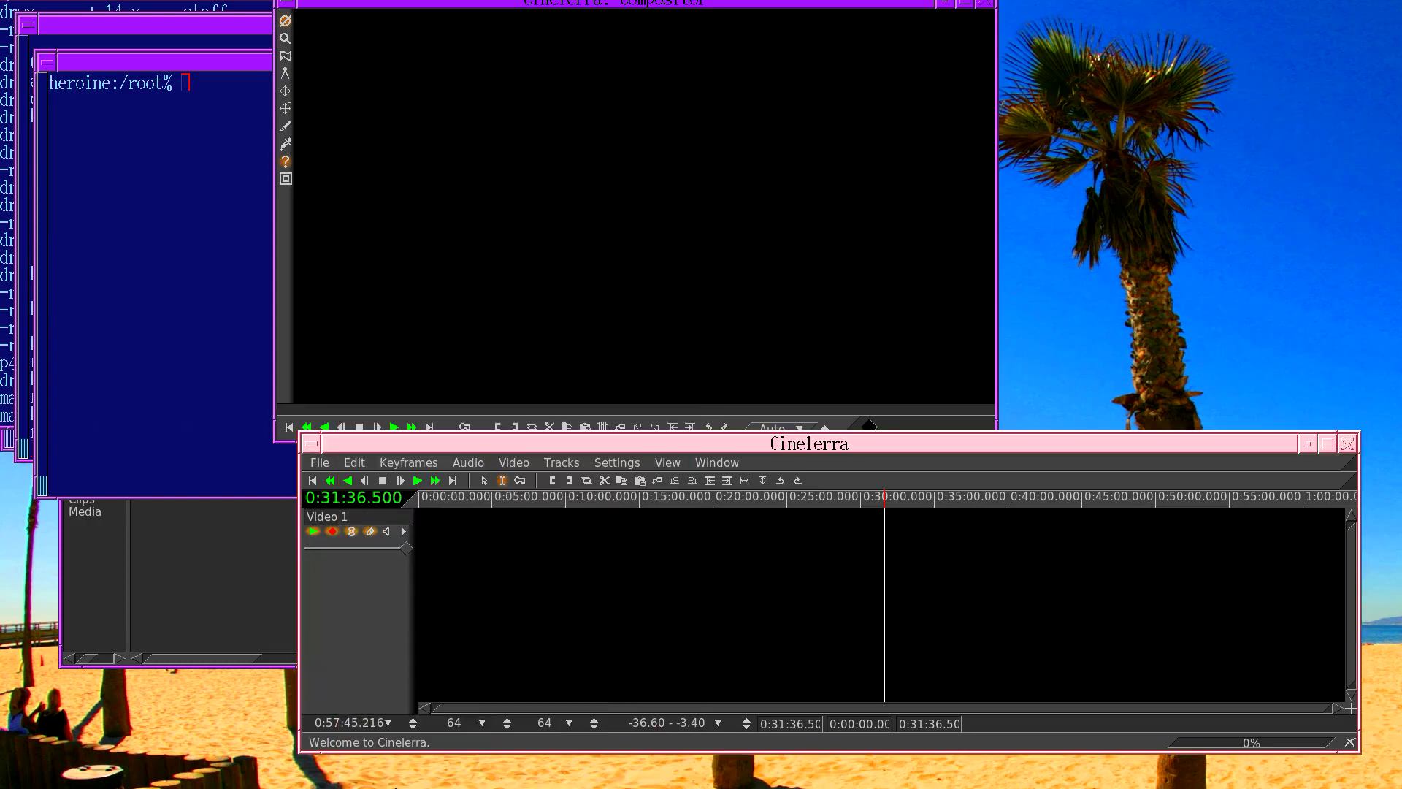
left_click(312, 480)
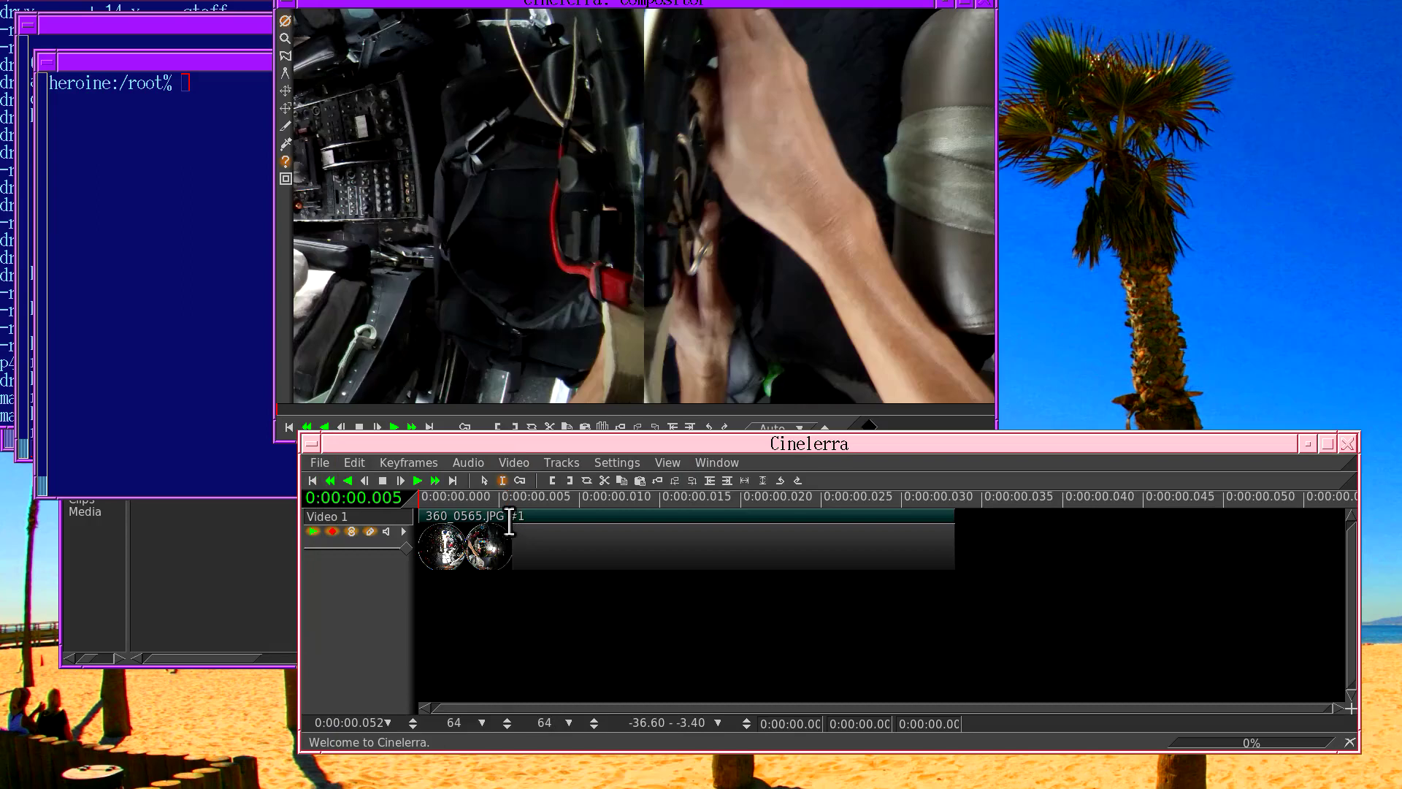
- Match all project attributes to the 360_0565.JPG resource, and fit the clip to the timeline with its window clear of the Compositor
left_click(234, 552)
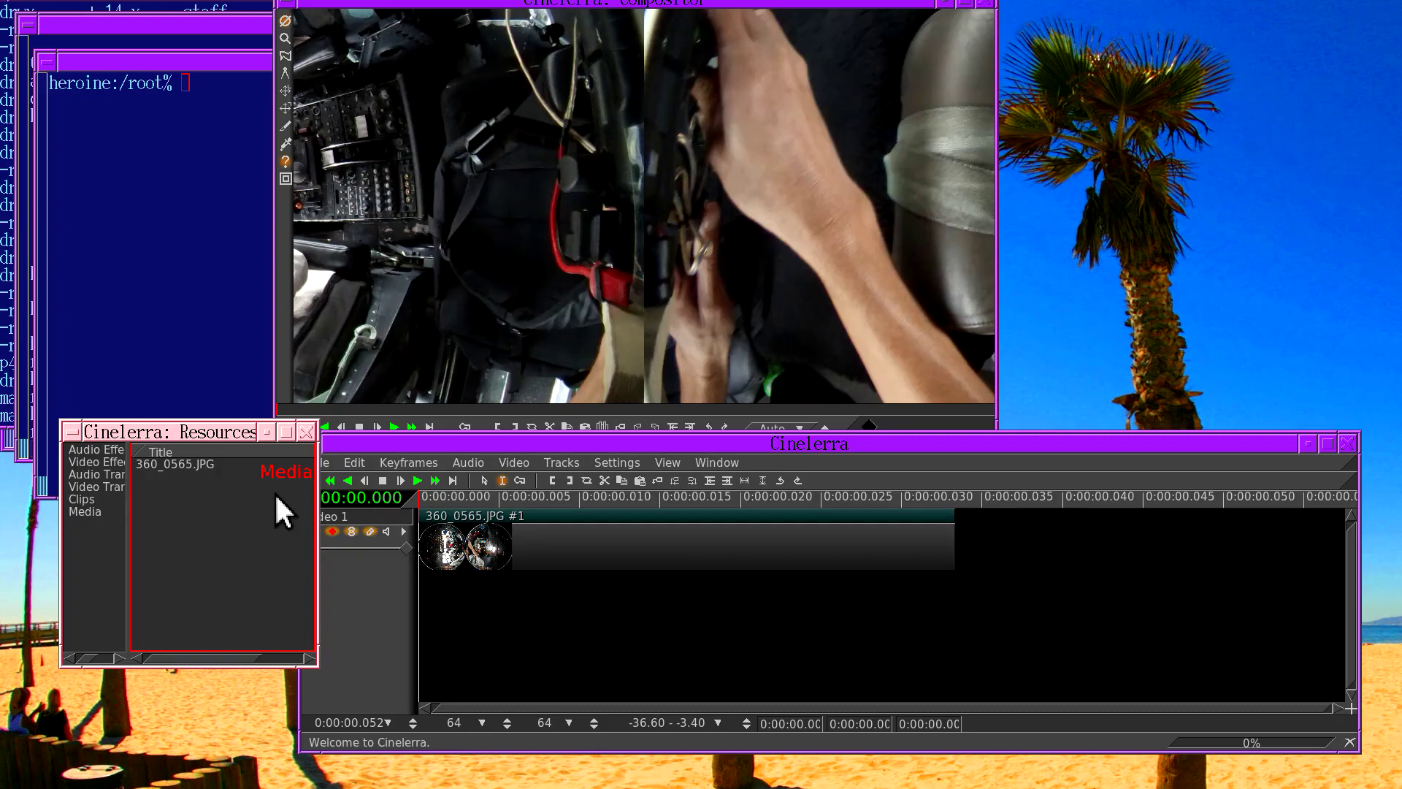
left_click(243, 465)
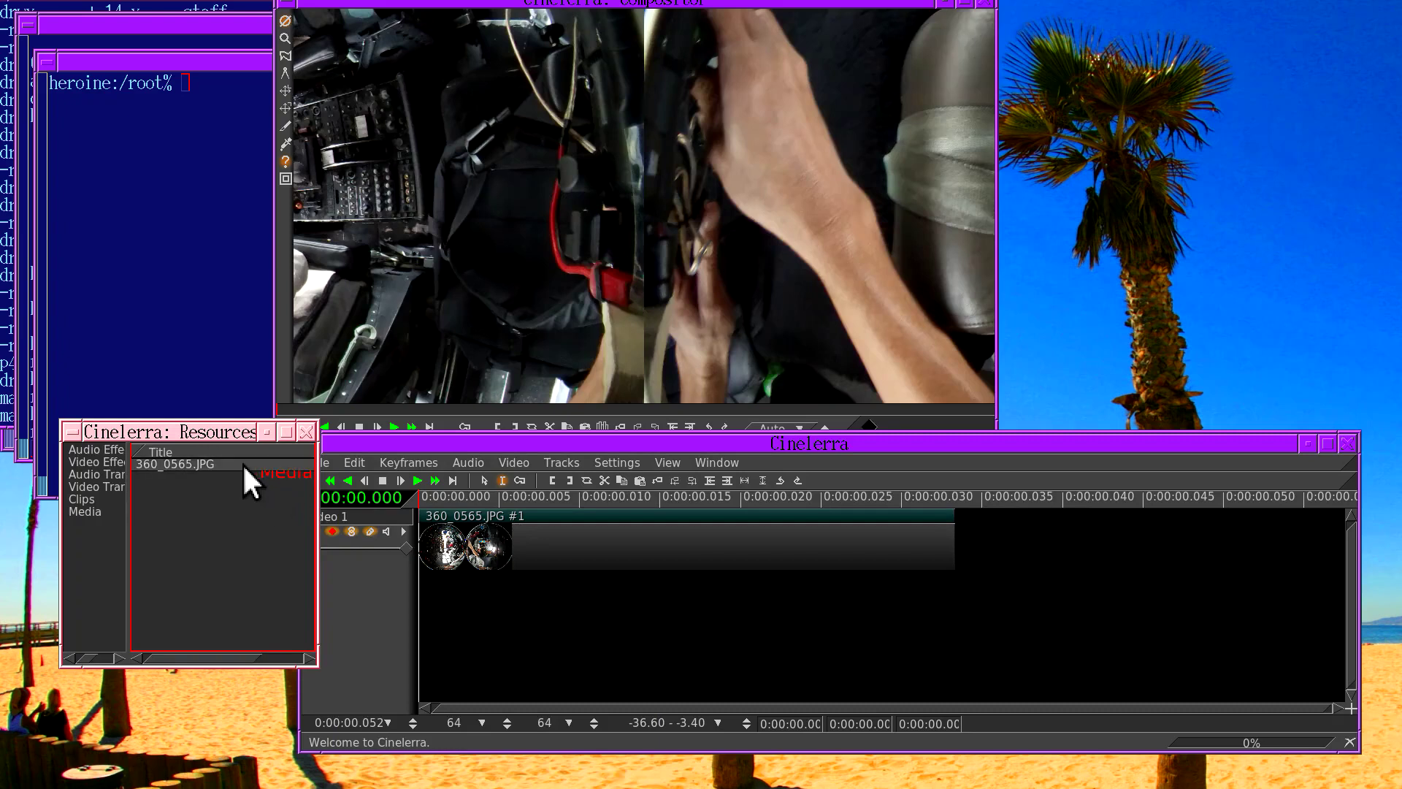
right_click(244, 465)
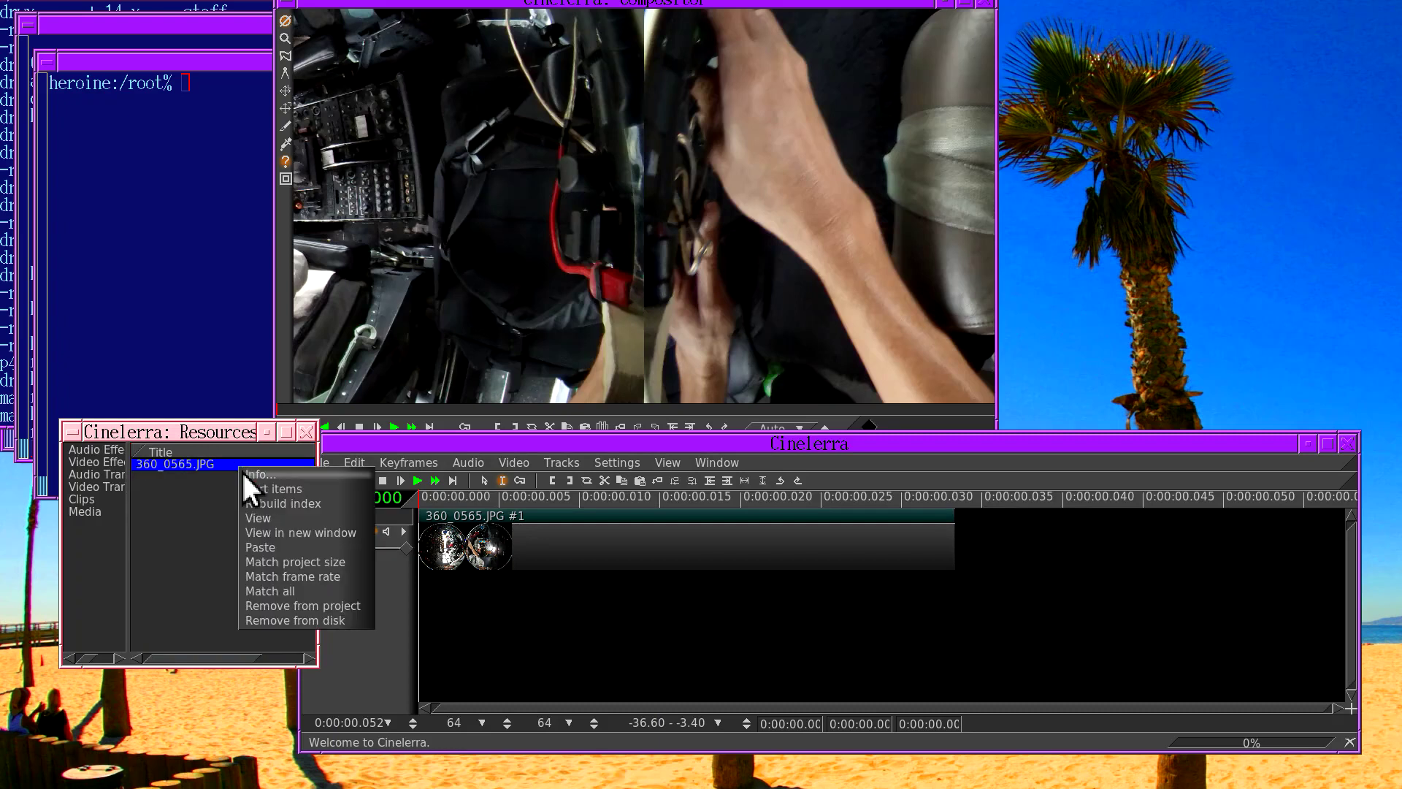
left_click(296, 591)
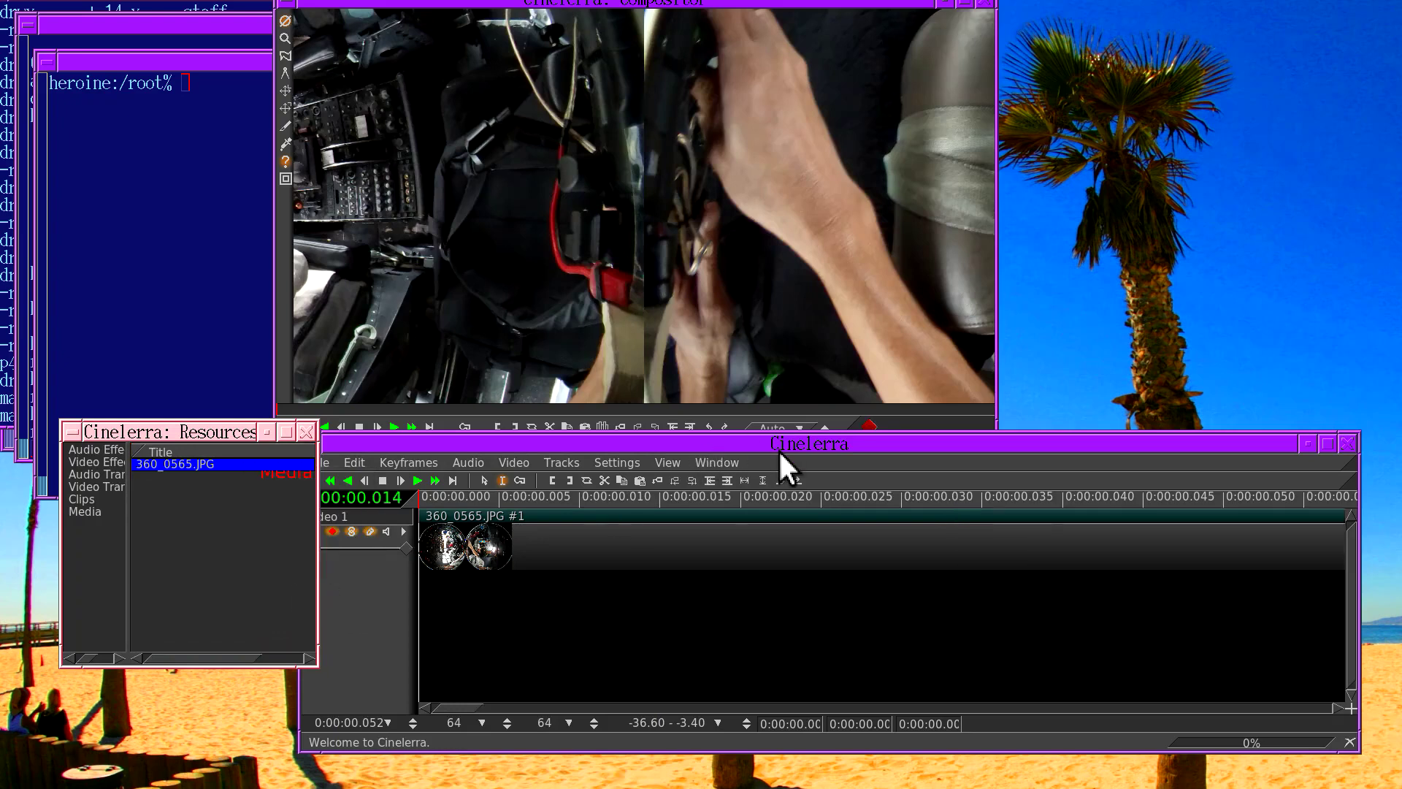
left_click(744, 480)
left_click_drag(872, 443, 869, 473)
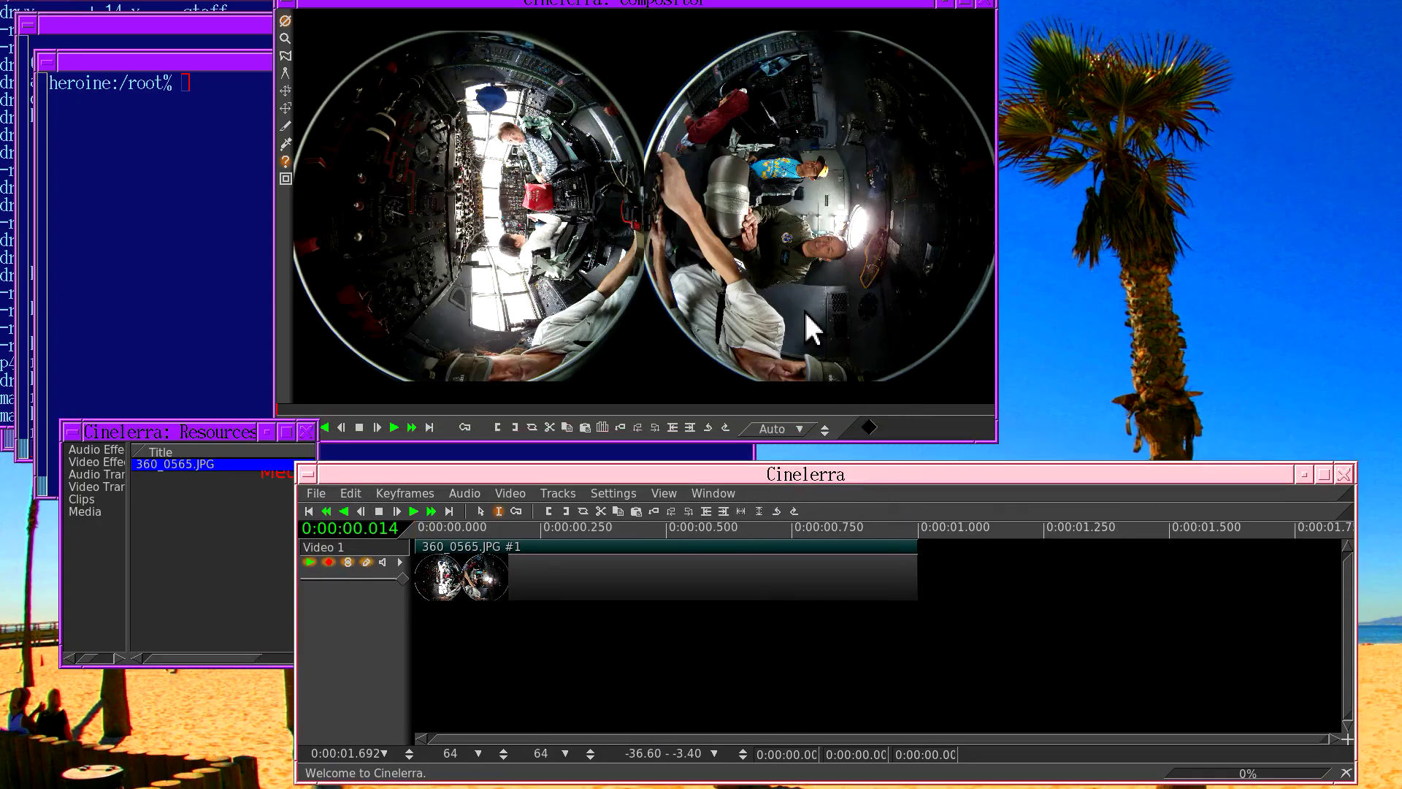
- Set the Compositor zoom to 25% and reposition its window to show both fisheye halves of the photo
right_click(596, 49)
left_click(631, 85)
right_click(632, 86)
left_click(643, 94)
right_click(639, 88)
left_click(661, 95)
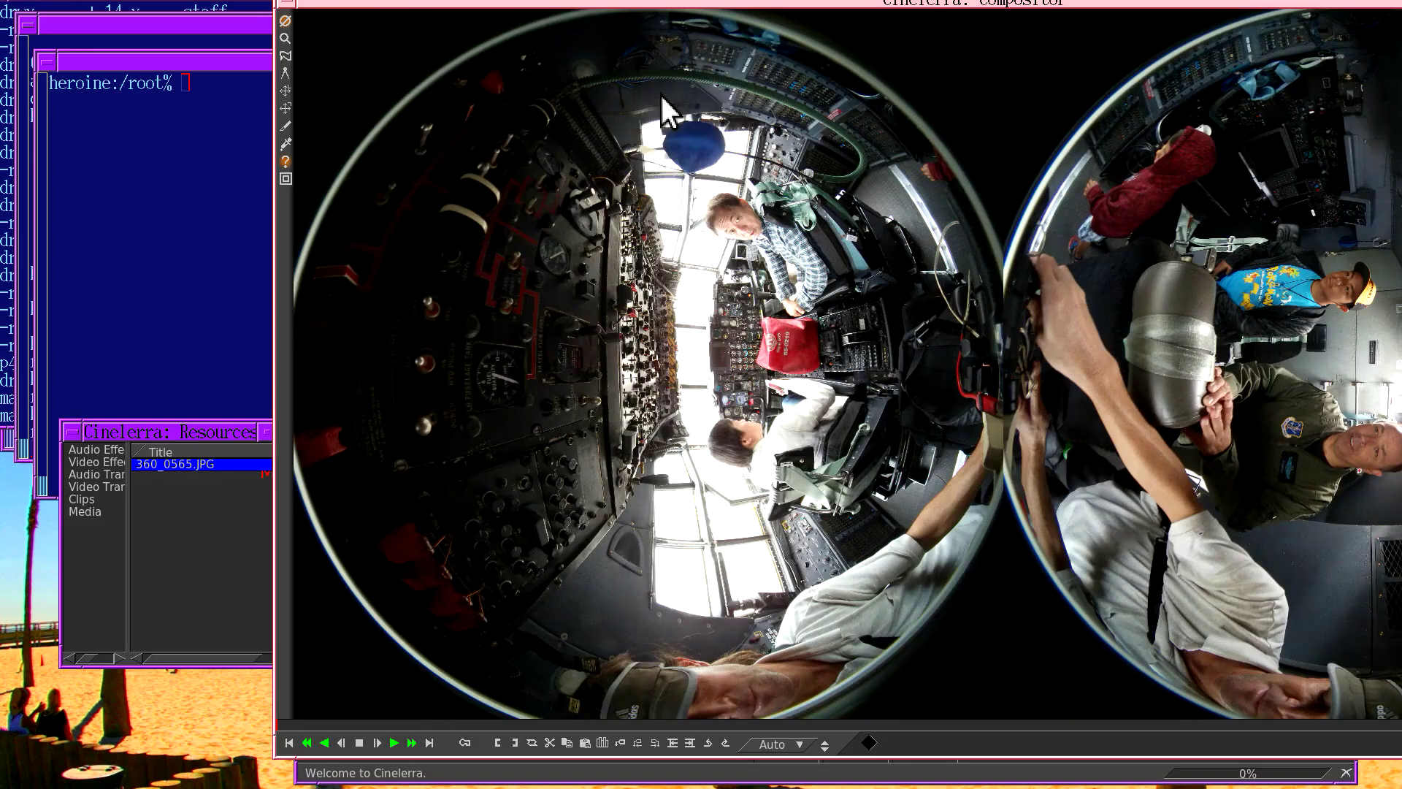
left_click_drag(955, 9, 693, 4)
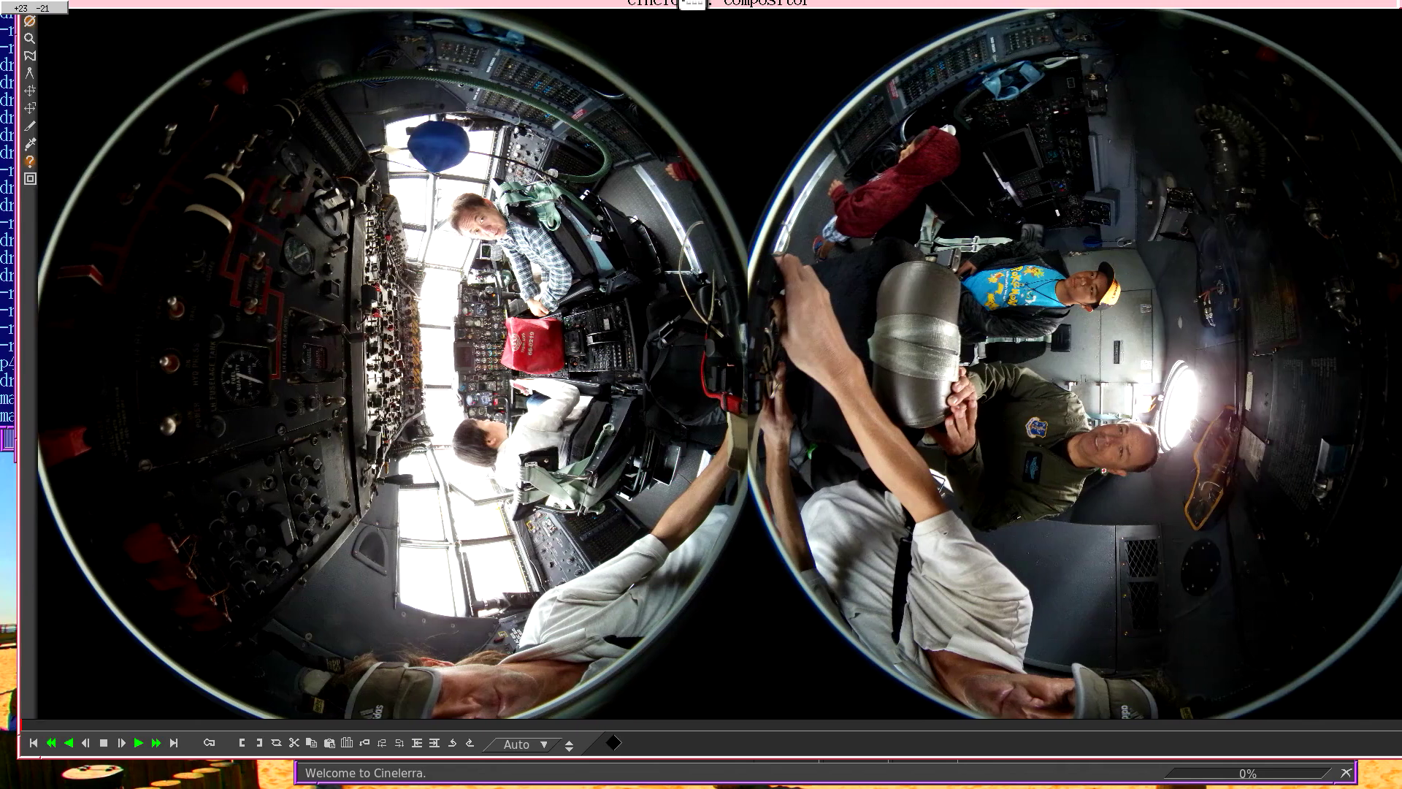
left_click_drag(692, 3, 696, 2)
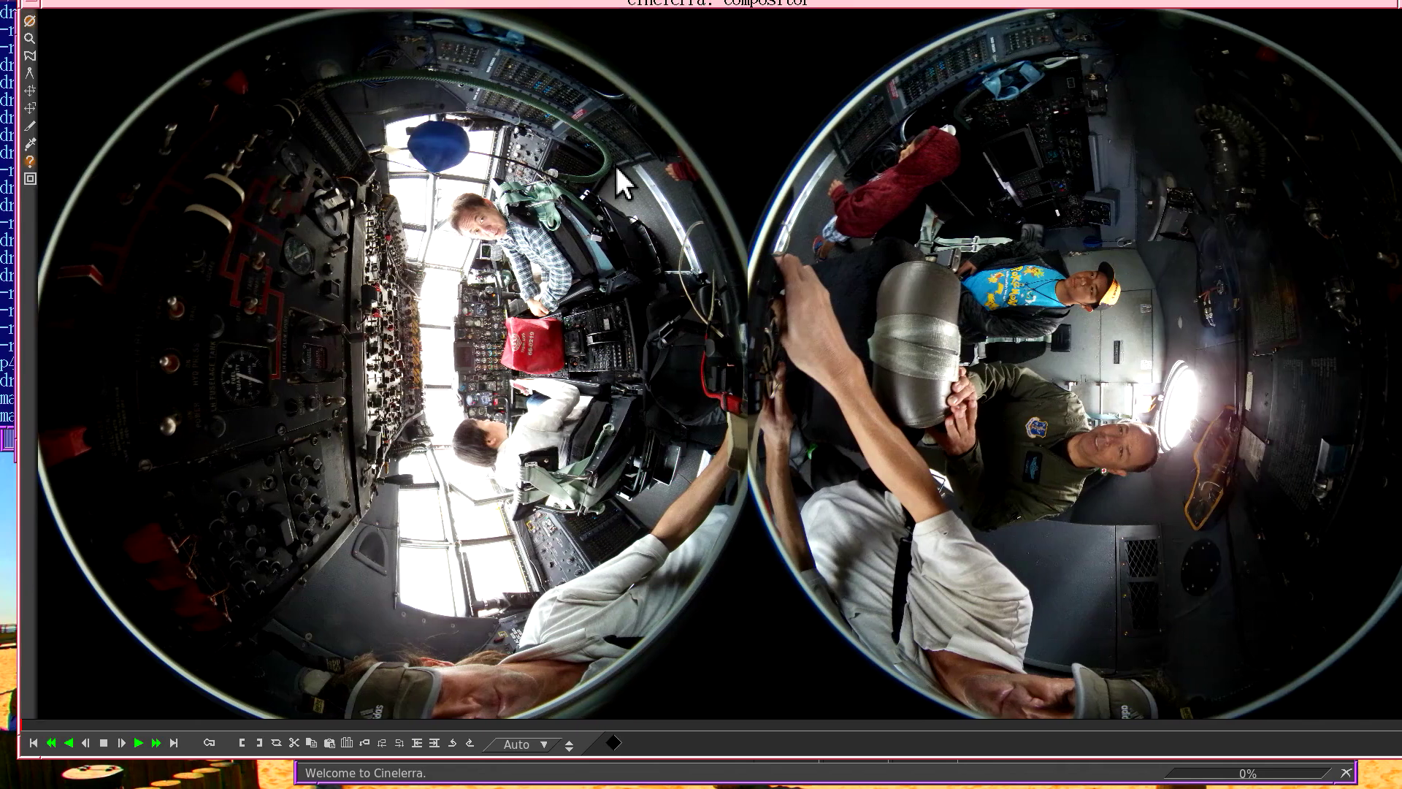
- Examine the project's canvas width and height in the format settings, and close them
key("alt+Tab")
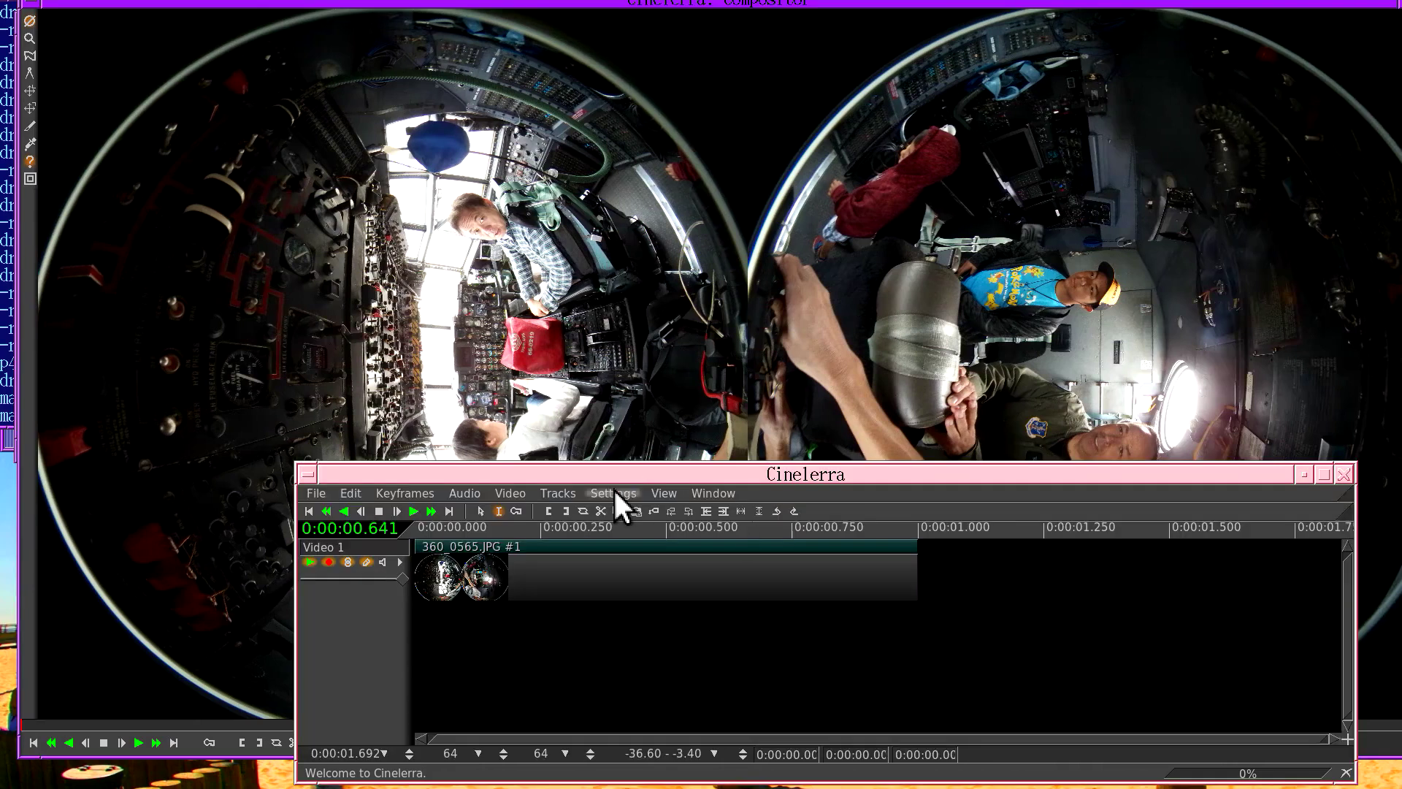
left_click(614, 494)
left_click(626, 517)
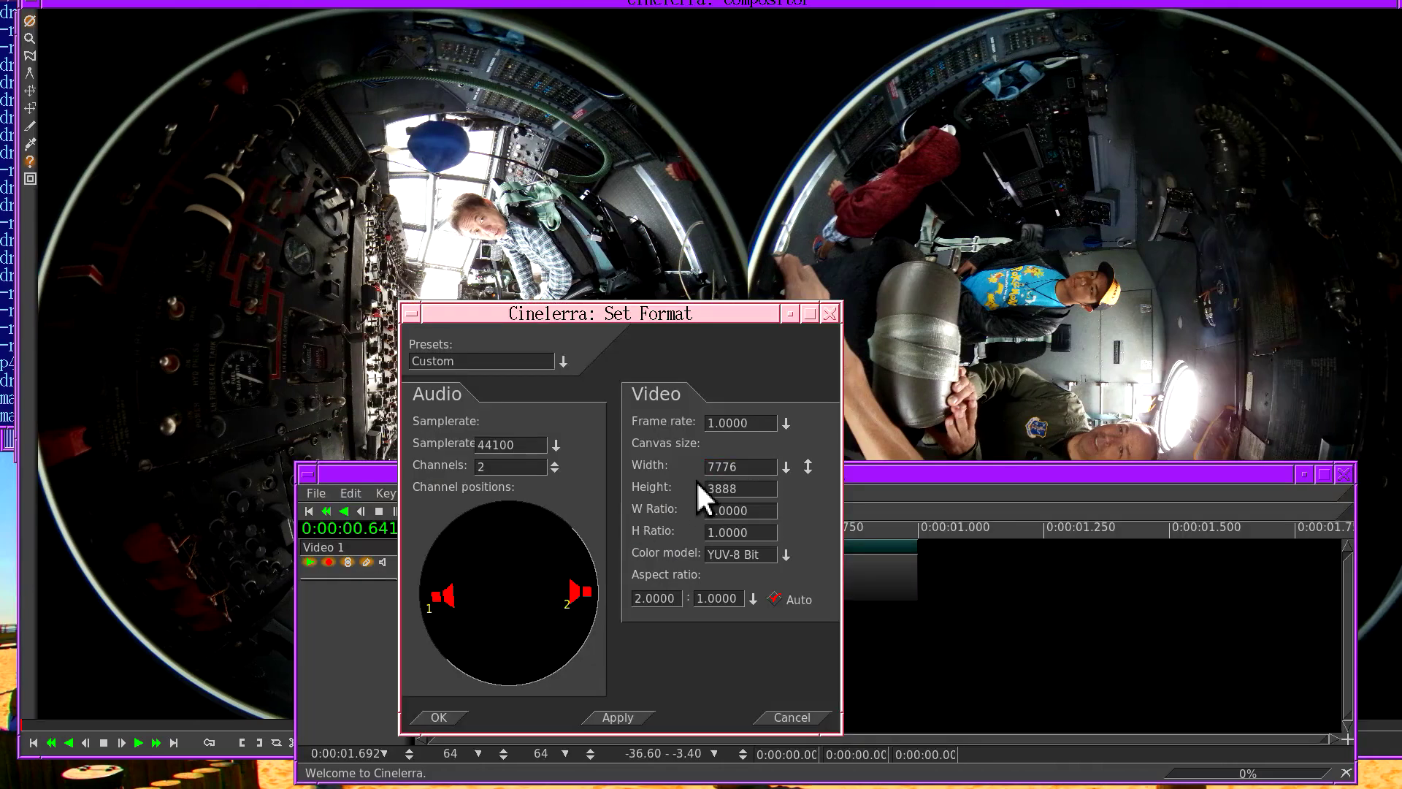
double_click(745, 467)
key("Tab")
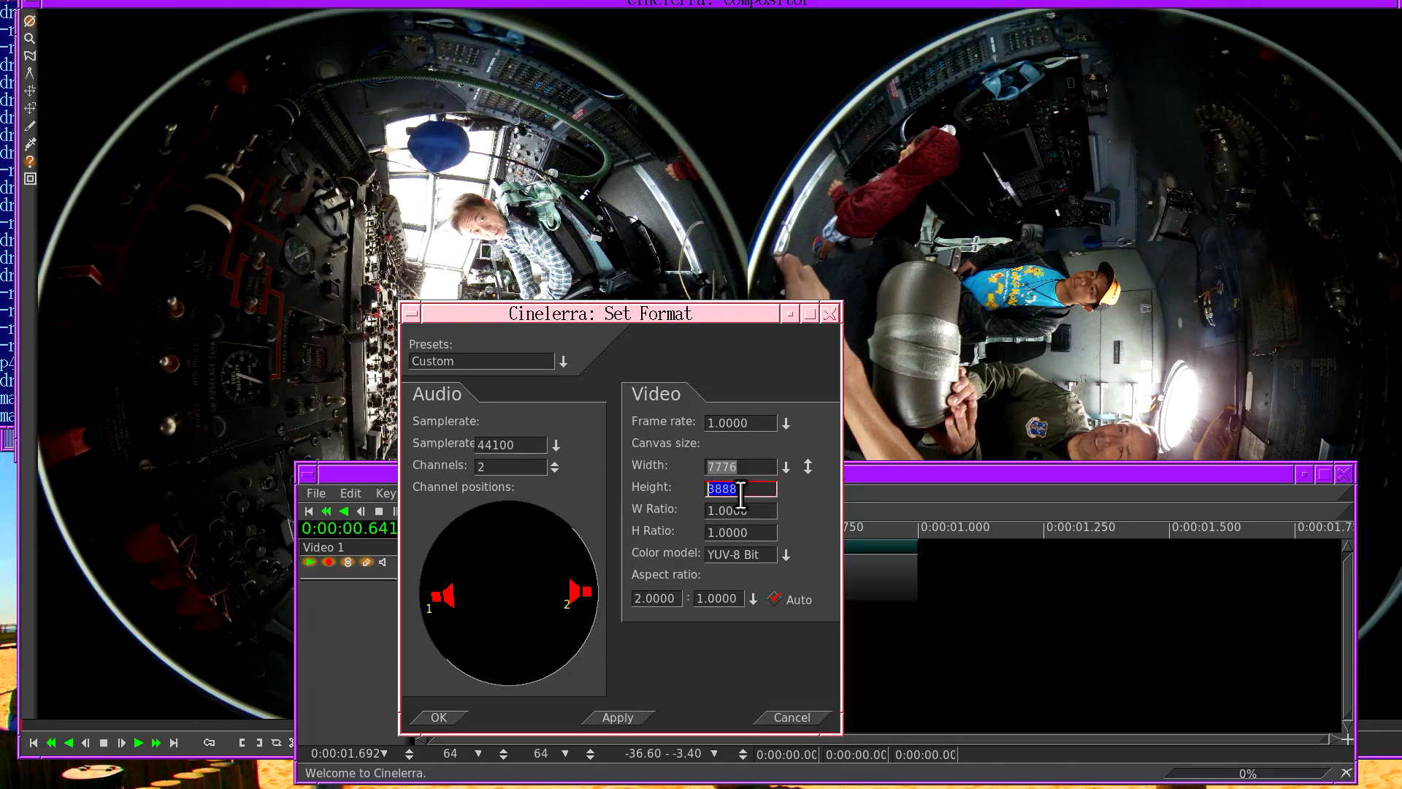
key("Return")
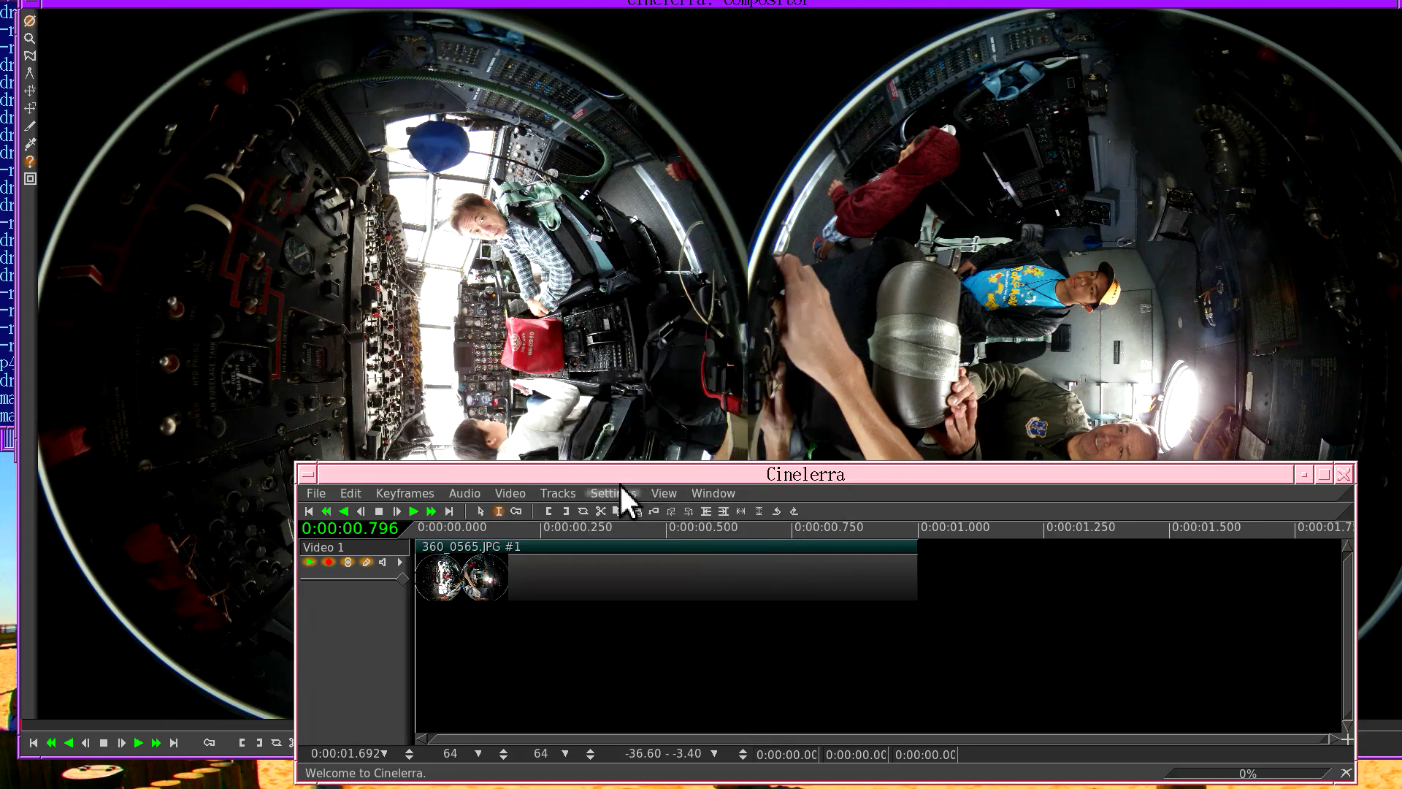
- Scale the project to a 1/4 proxy in JPEG format, checking the JPEG compression quality before applying
left_click(620, 486)
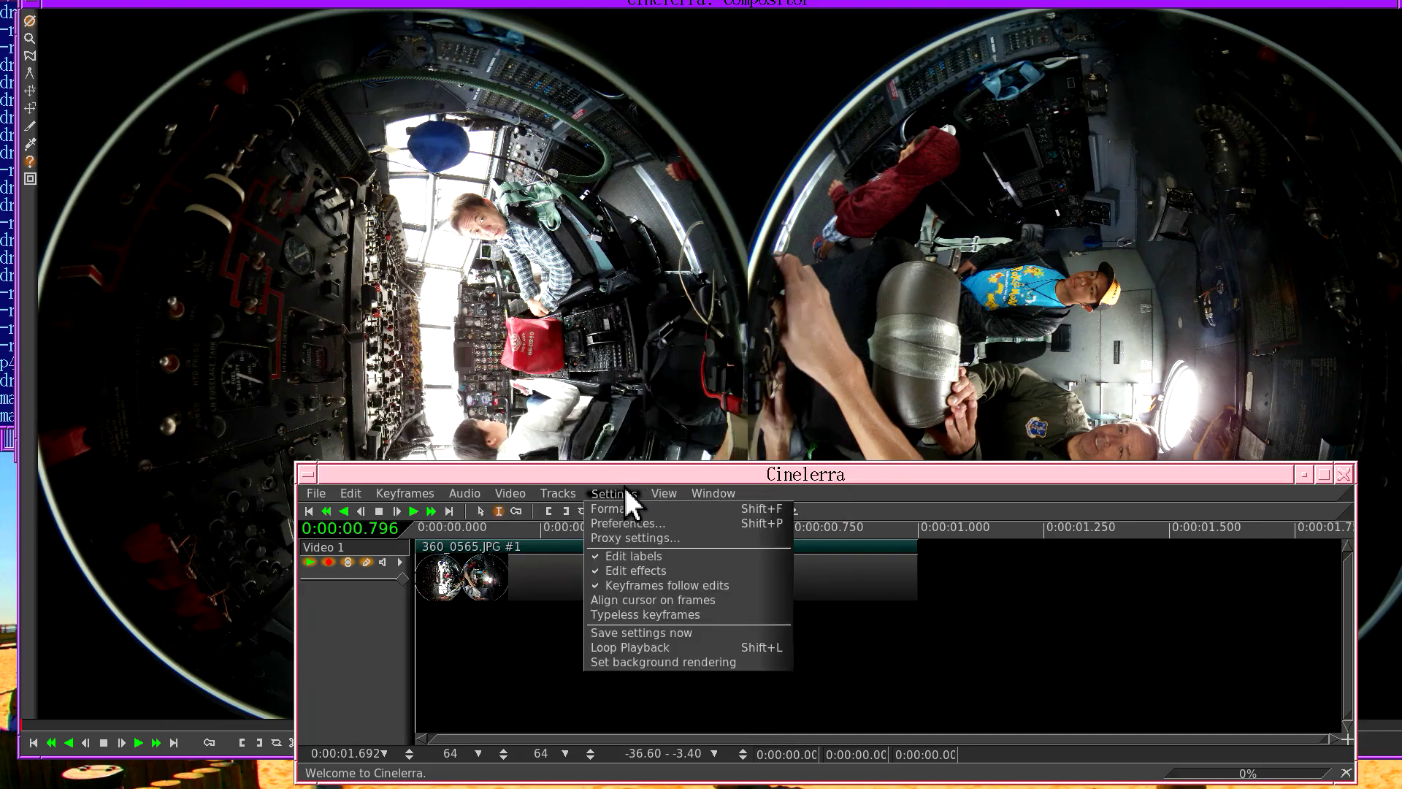
left_click(632, 541)
left_click(649, 441)
left_click(649, 441)
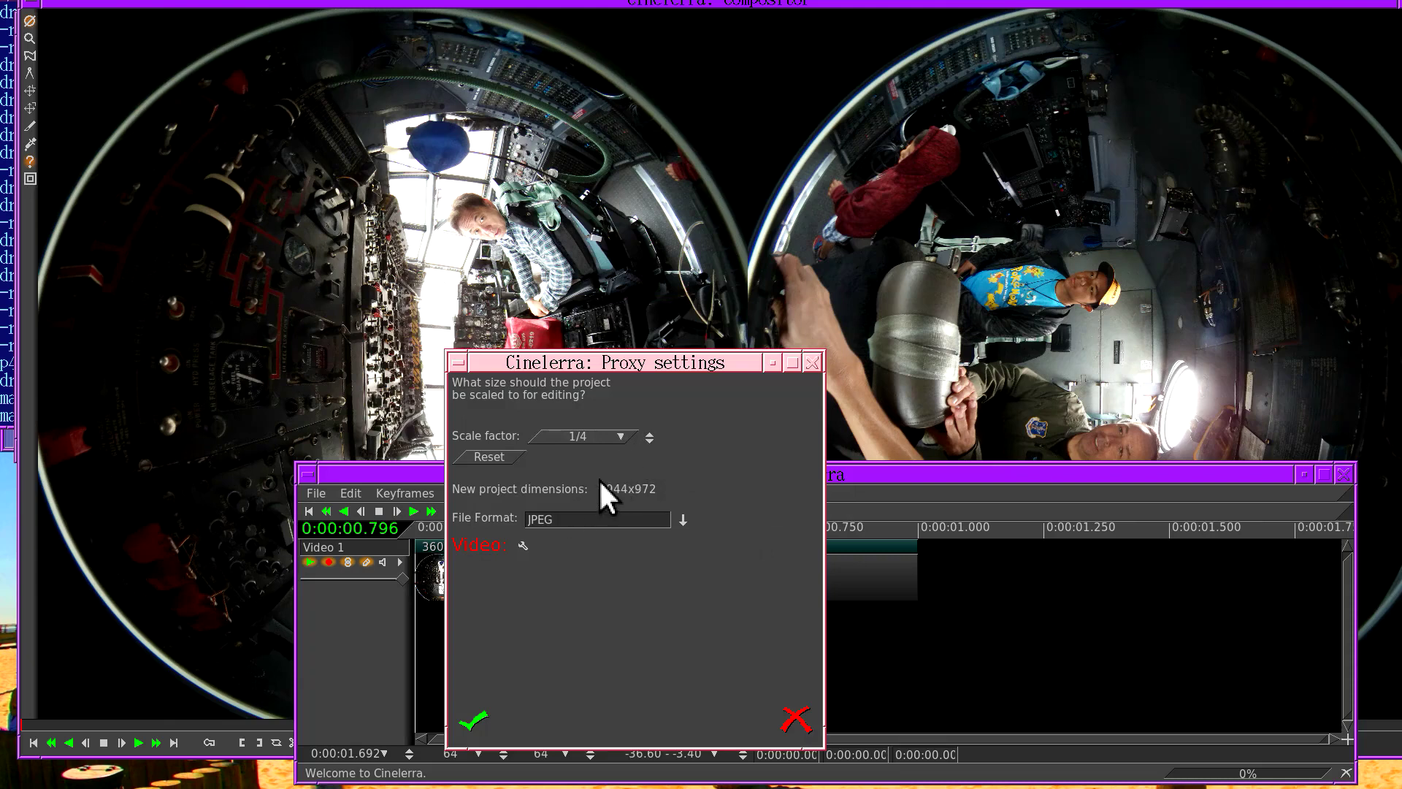
left_click(523, 547)
mouse_move(679, 589)
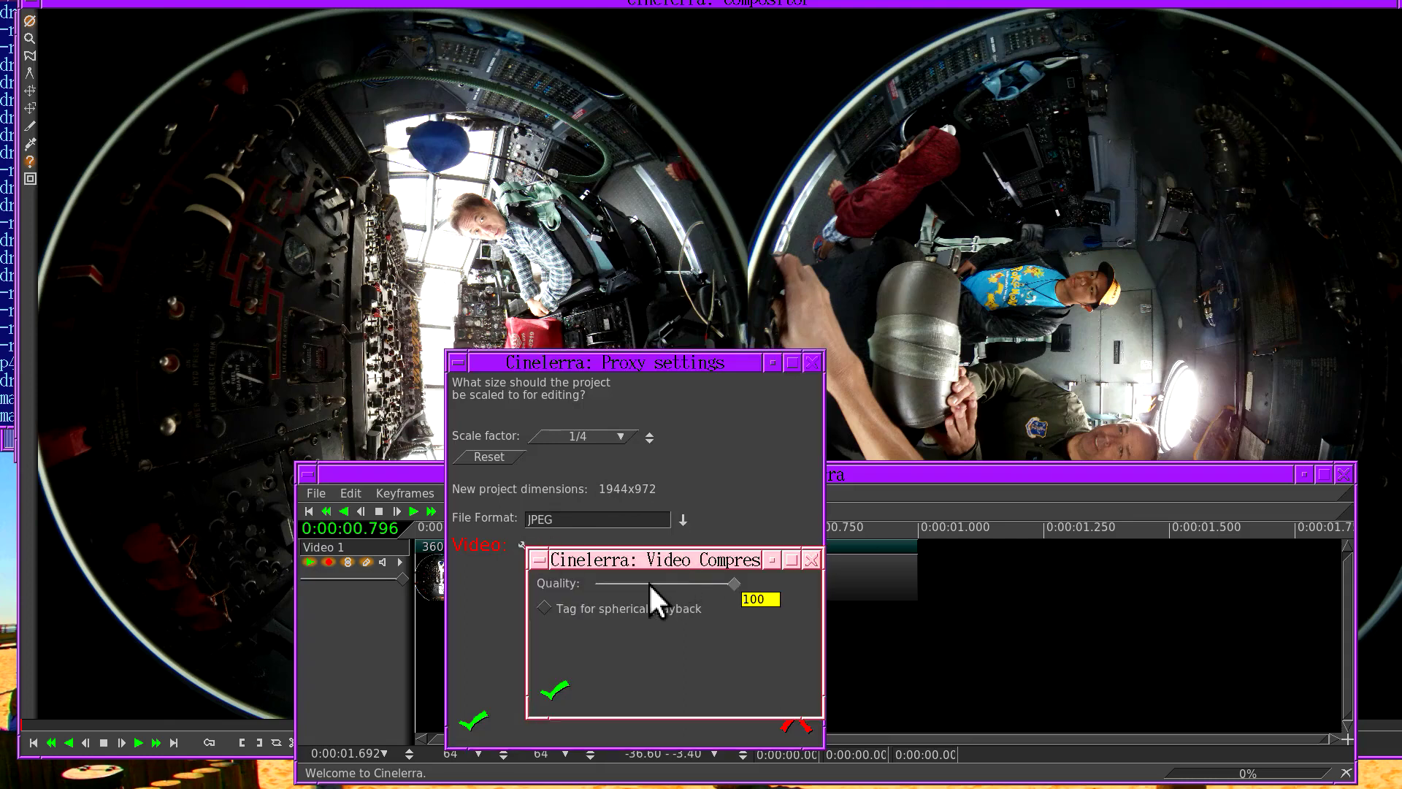
left_click(555, 690)
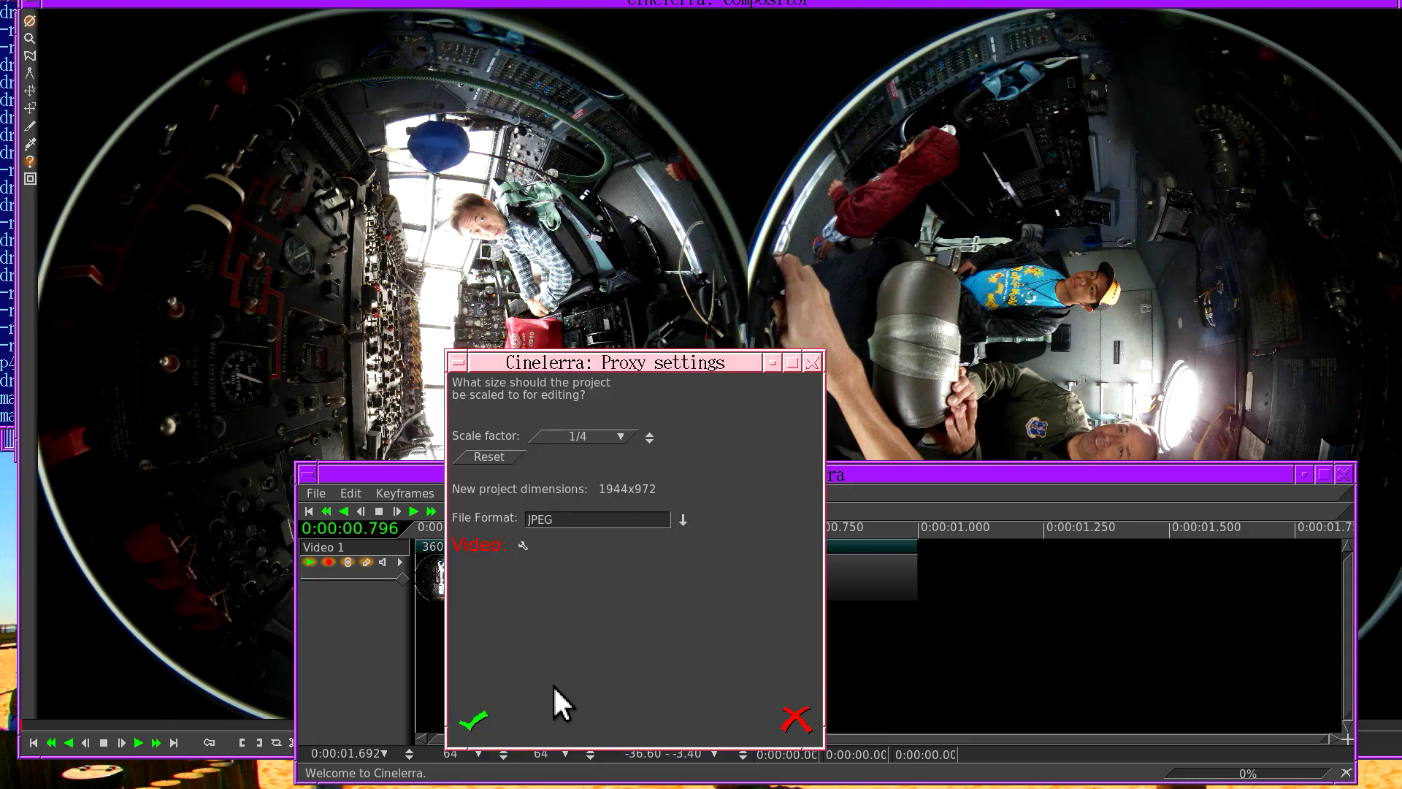
left_click(468, 719)
- Set the Compositor zoom to 75% for the proxy, and shrink the timeline window to uncover the image
right_click(577, 363)
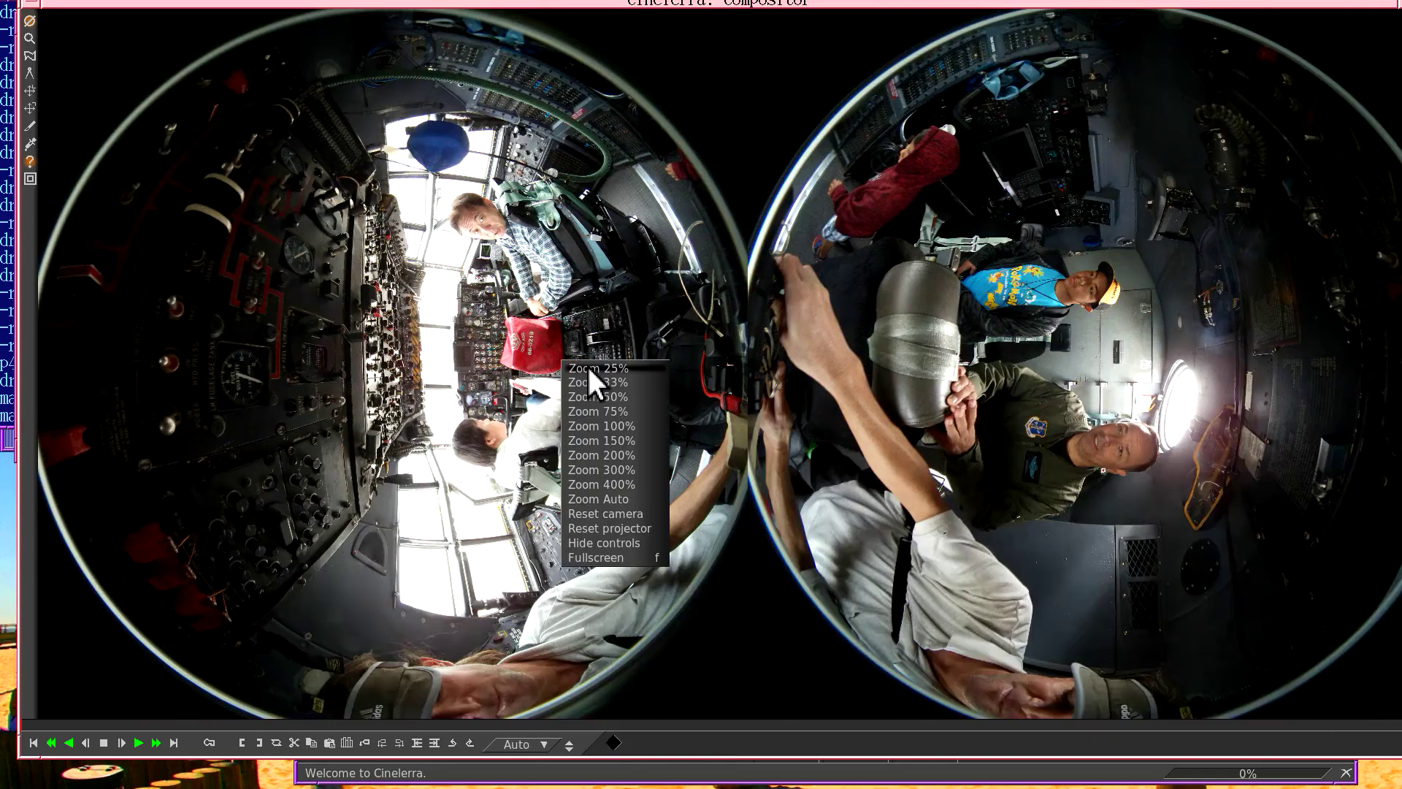
left_click(579, 367)
right_click(370, 186)
left_click(397, 191)
right_click(397, 191)
left_click(451, 233)
left_click_drag(929, 463, 1095, 558)
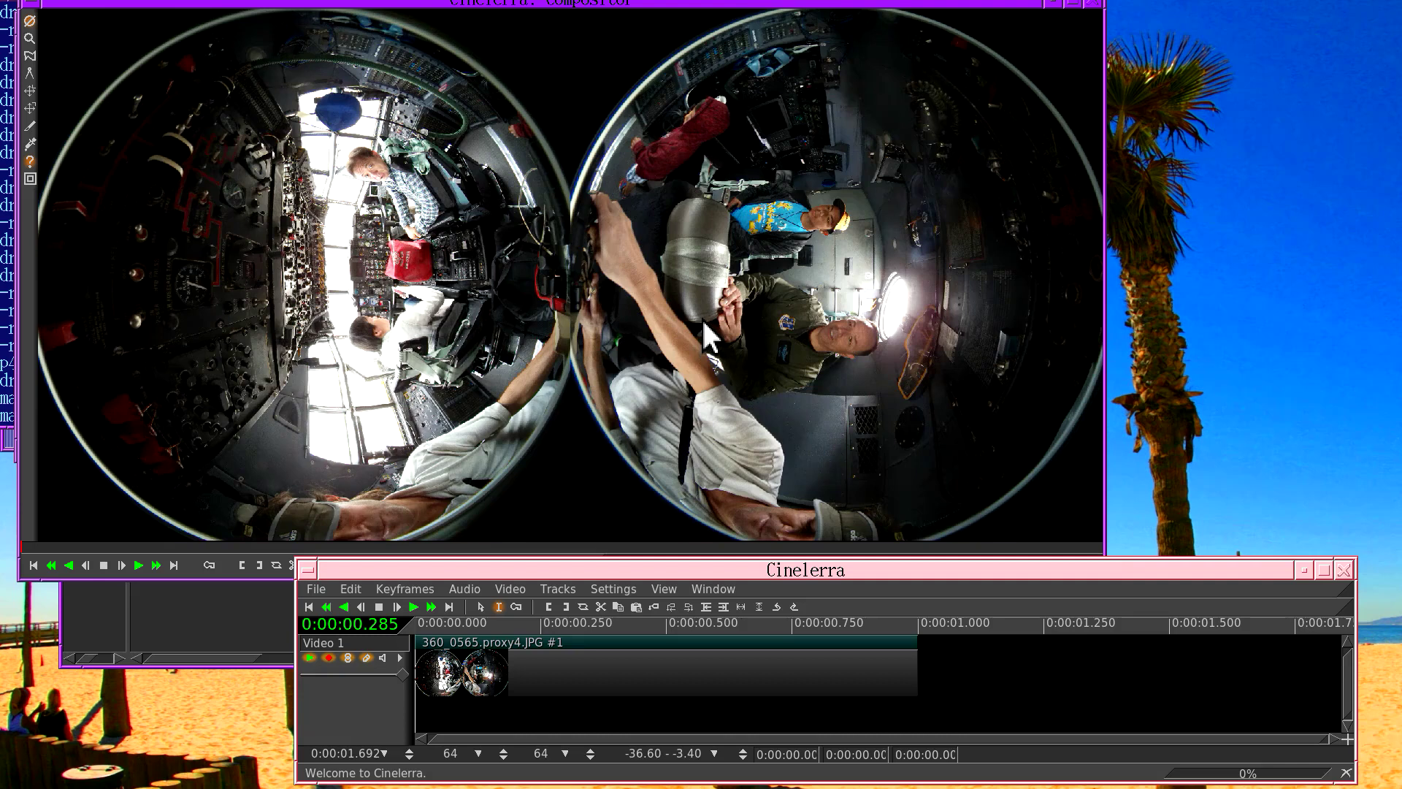
- Attach the Sphere Cam effect to the 360_0565.proxy4.JPG clip on Video 1
left_click(756, 666)
right_click(753, 665)
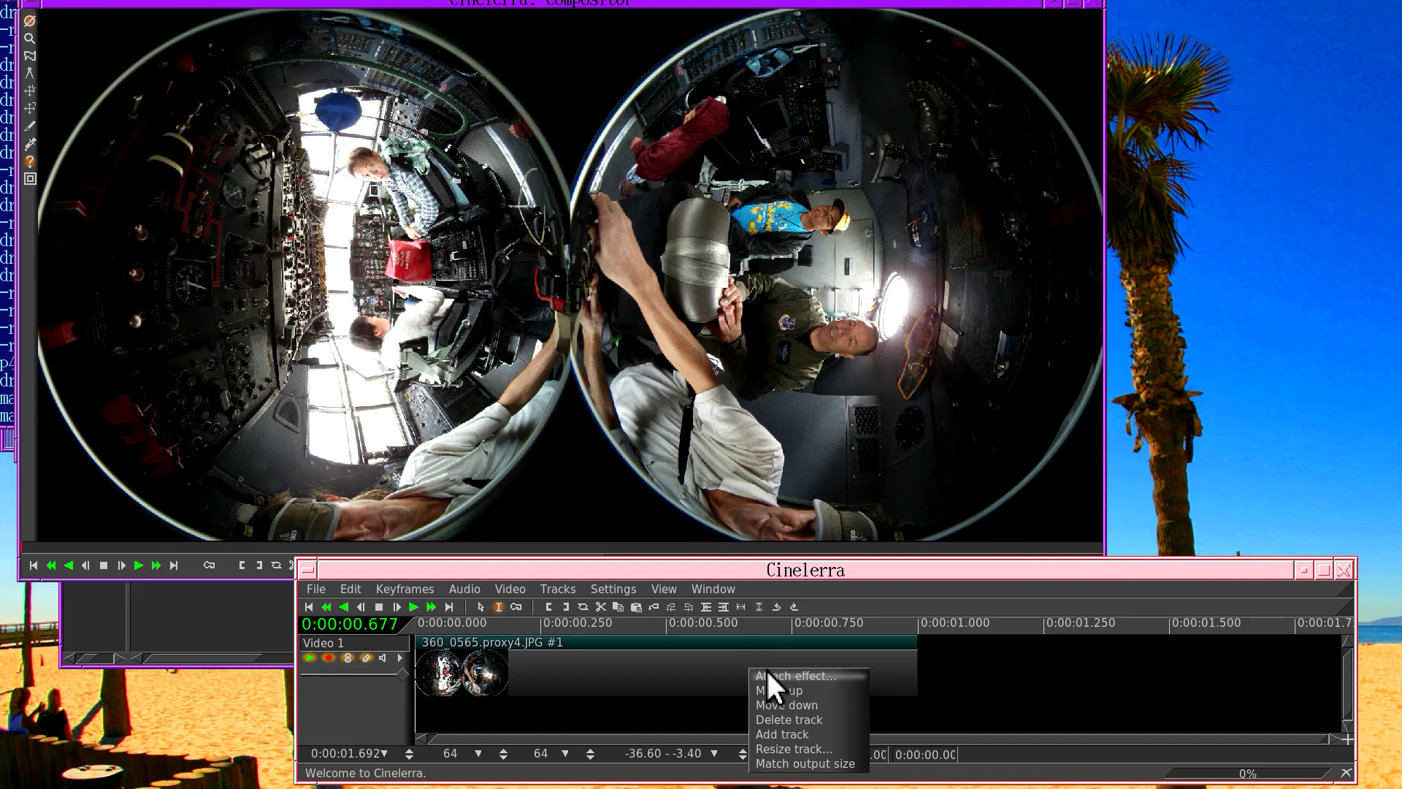
left_click(765, 668)
left_click_drag(755, 533, 914, 453)
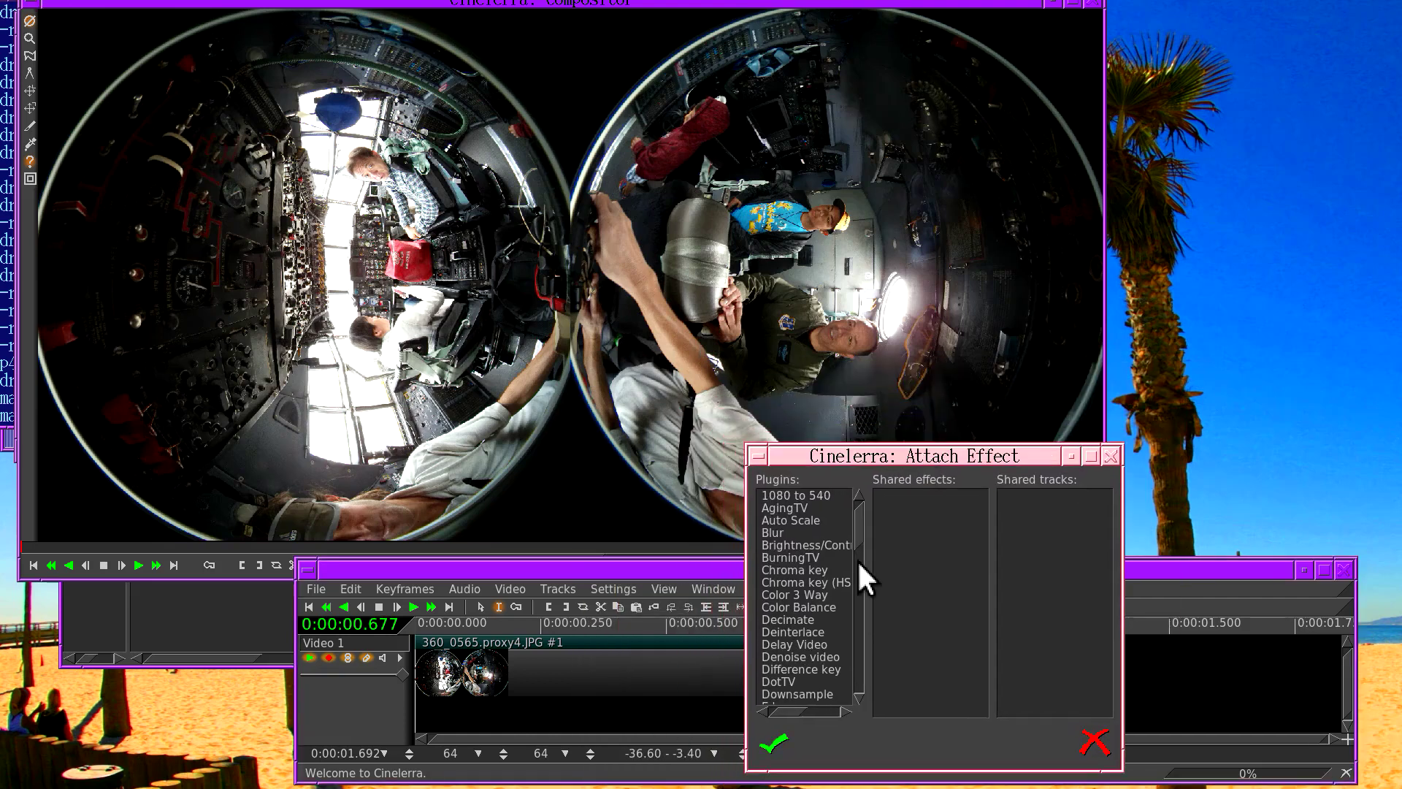
scroll(847, 635, "down", 10)
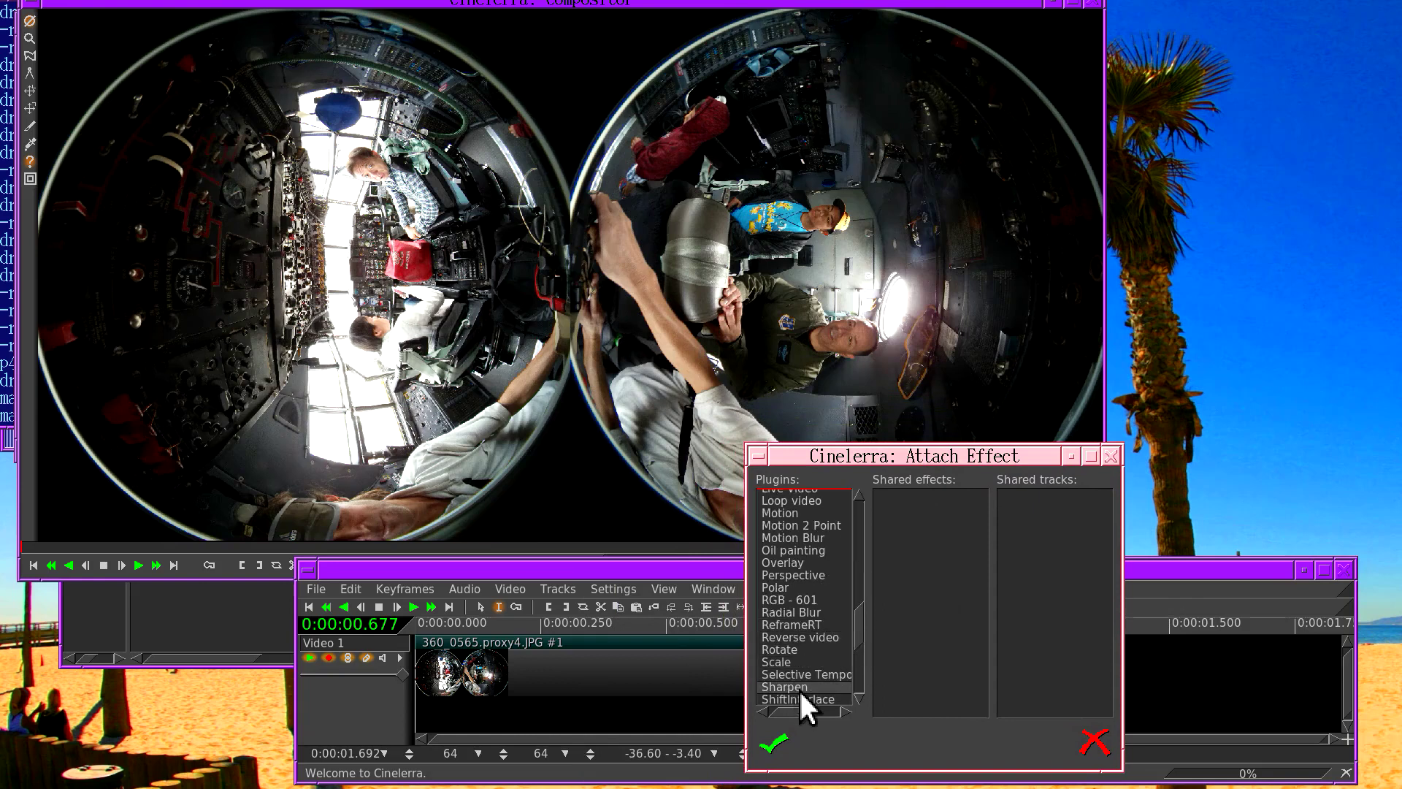
scroll(820, 673, "down", 3)
left_click(802, 600)
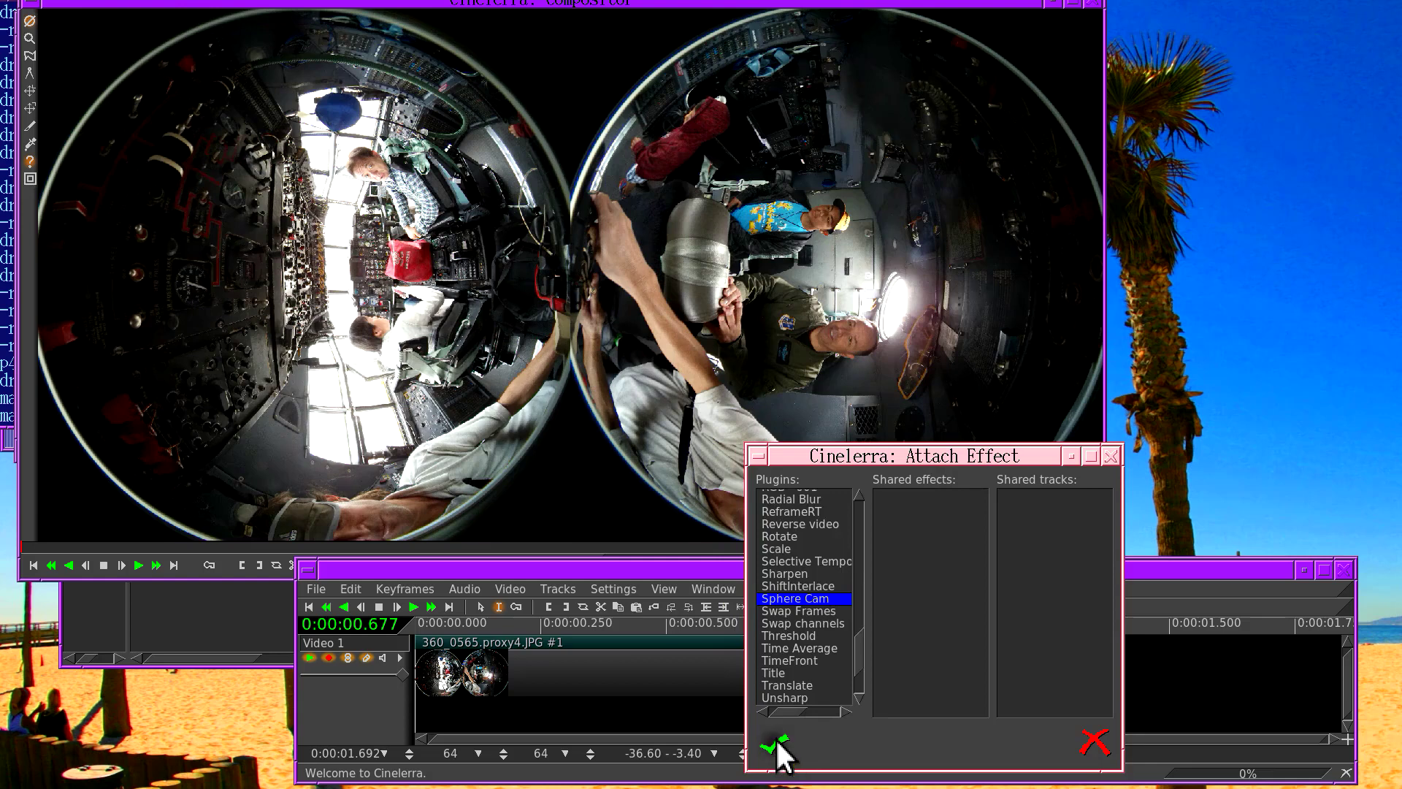
left_click(778, 746)
left_click(905, 628)
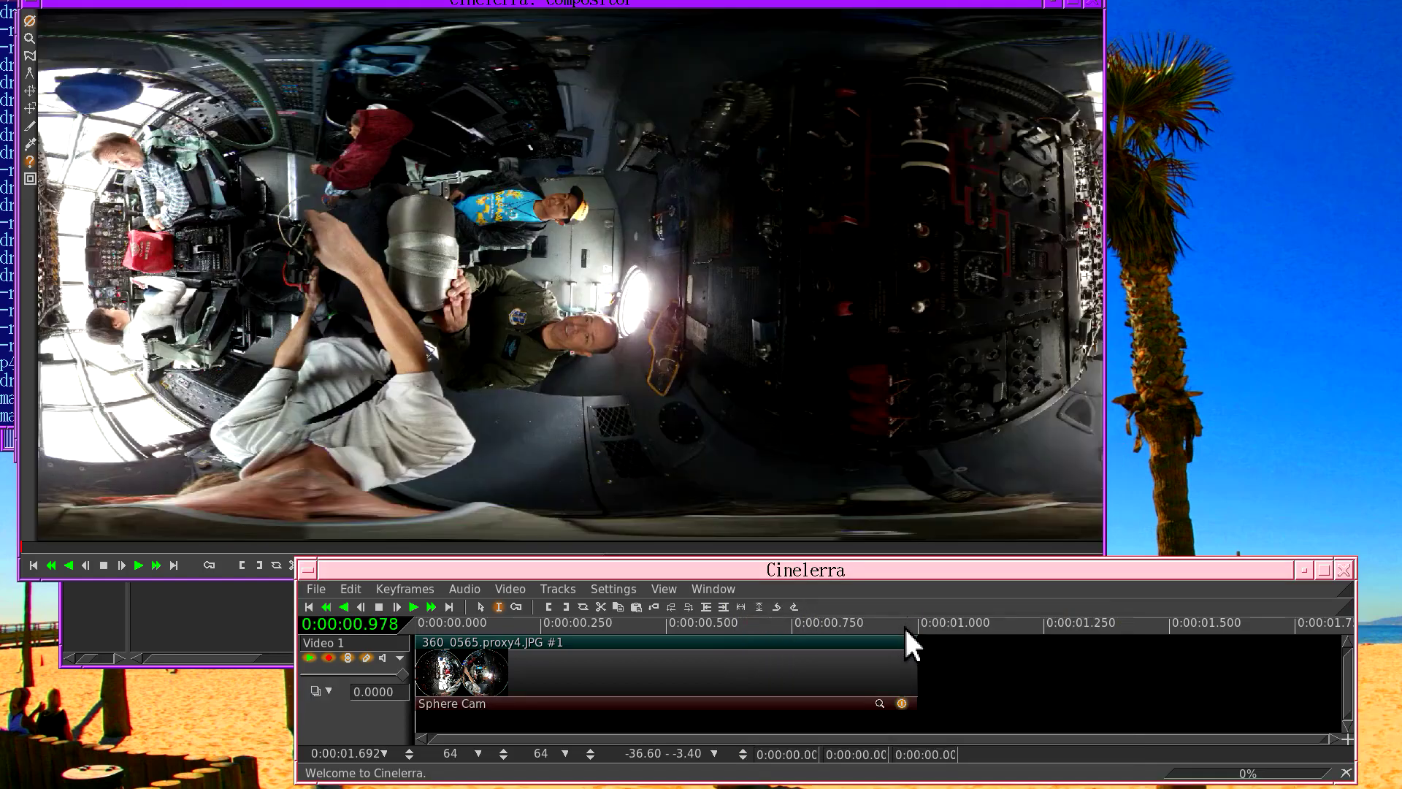
- Open the Sphere Cam controls for Video 1 and move them clear of the Compositor image
left_click(881, 704)
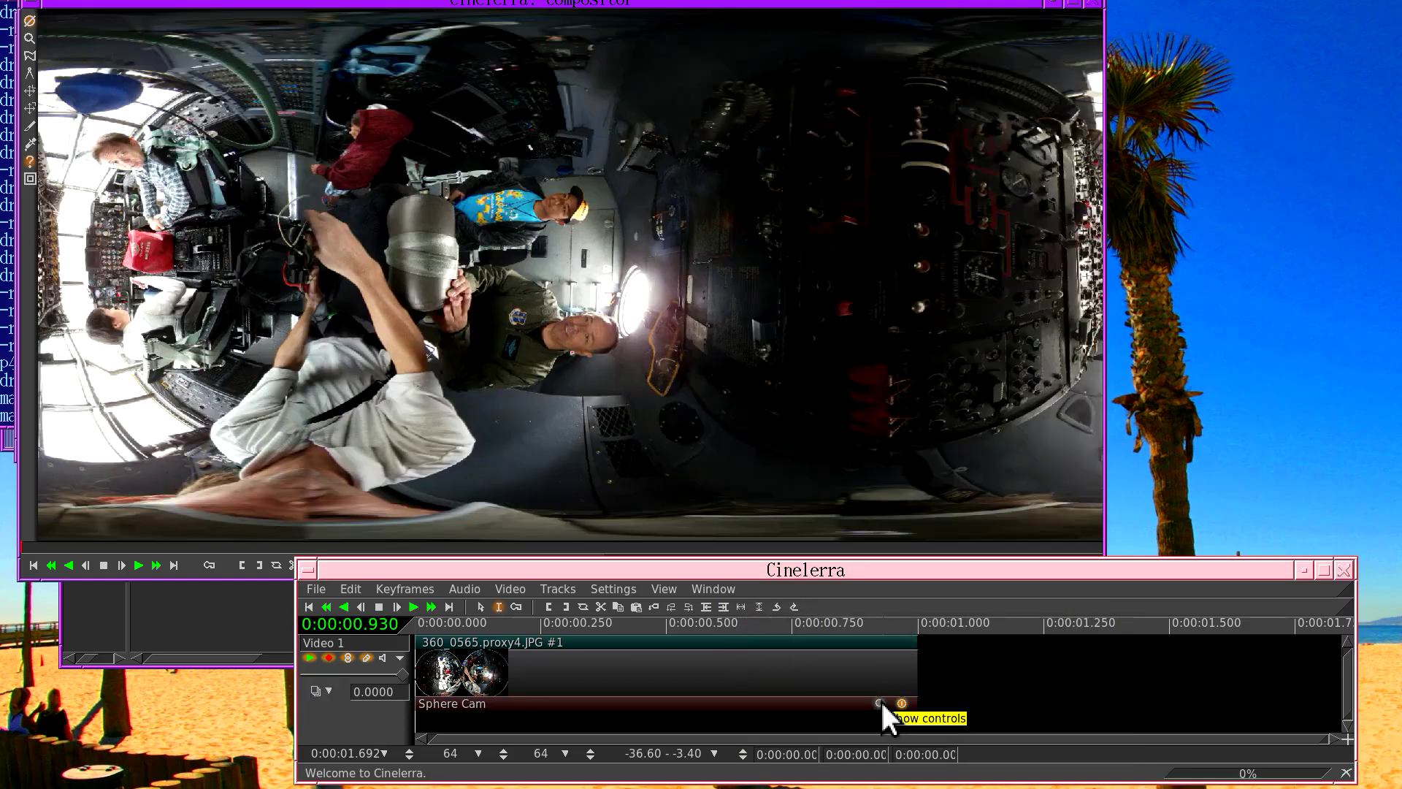
left_click(880, 702)
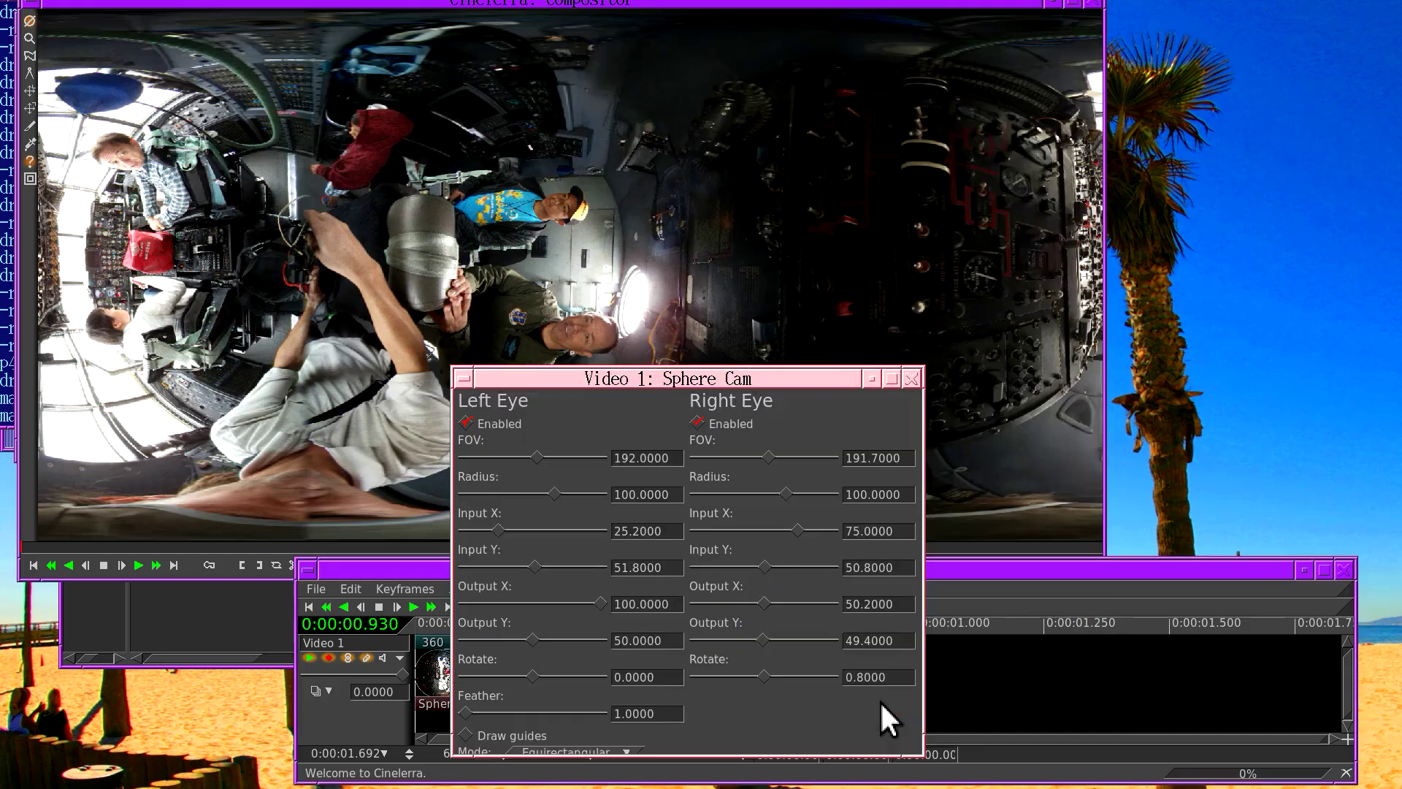
left_click_drag(729, 382, 1084, 374)
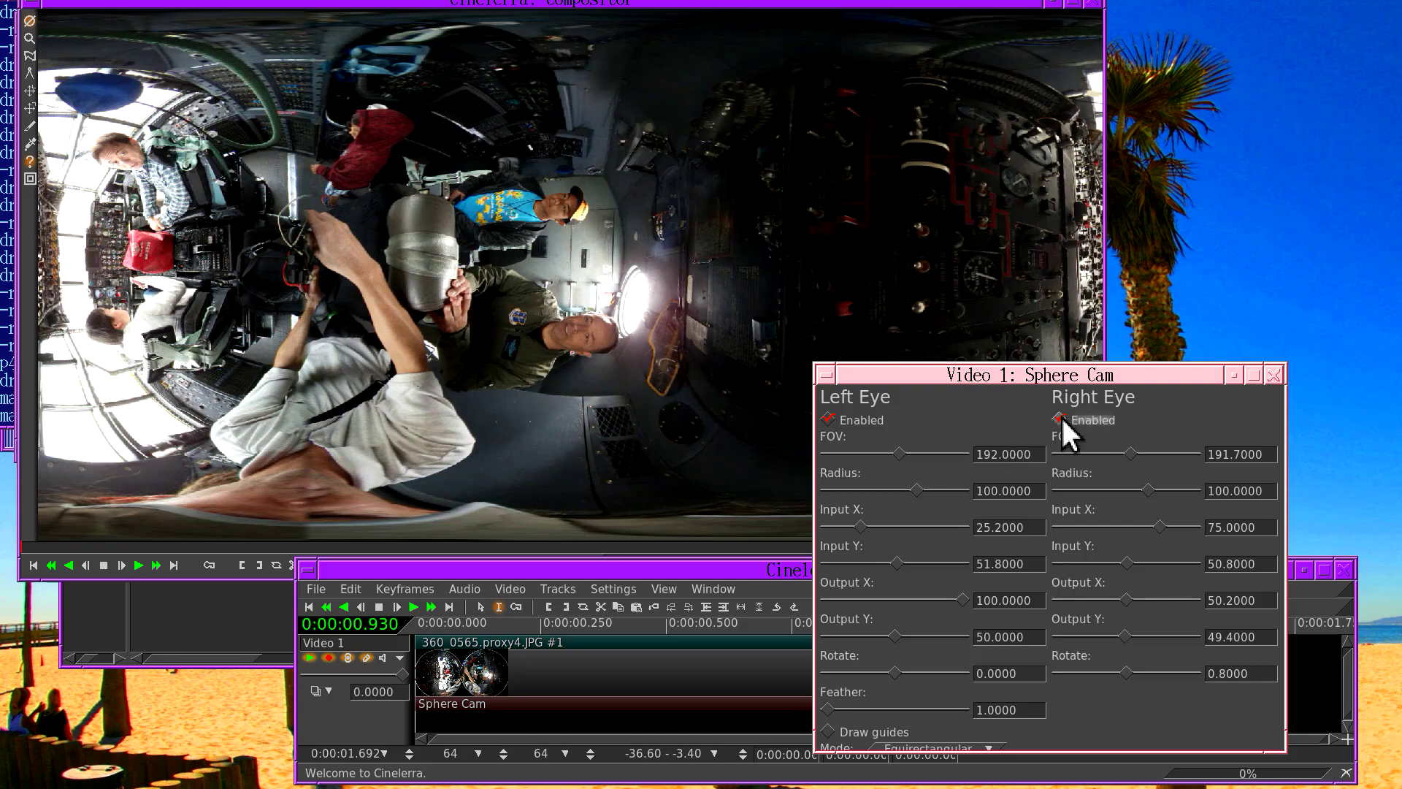
- Apply the "gear360 sideways, 7k" preset to Sphere Cam, and rearrange the windows to uncover the image and the controls
left_click(764, 580)
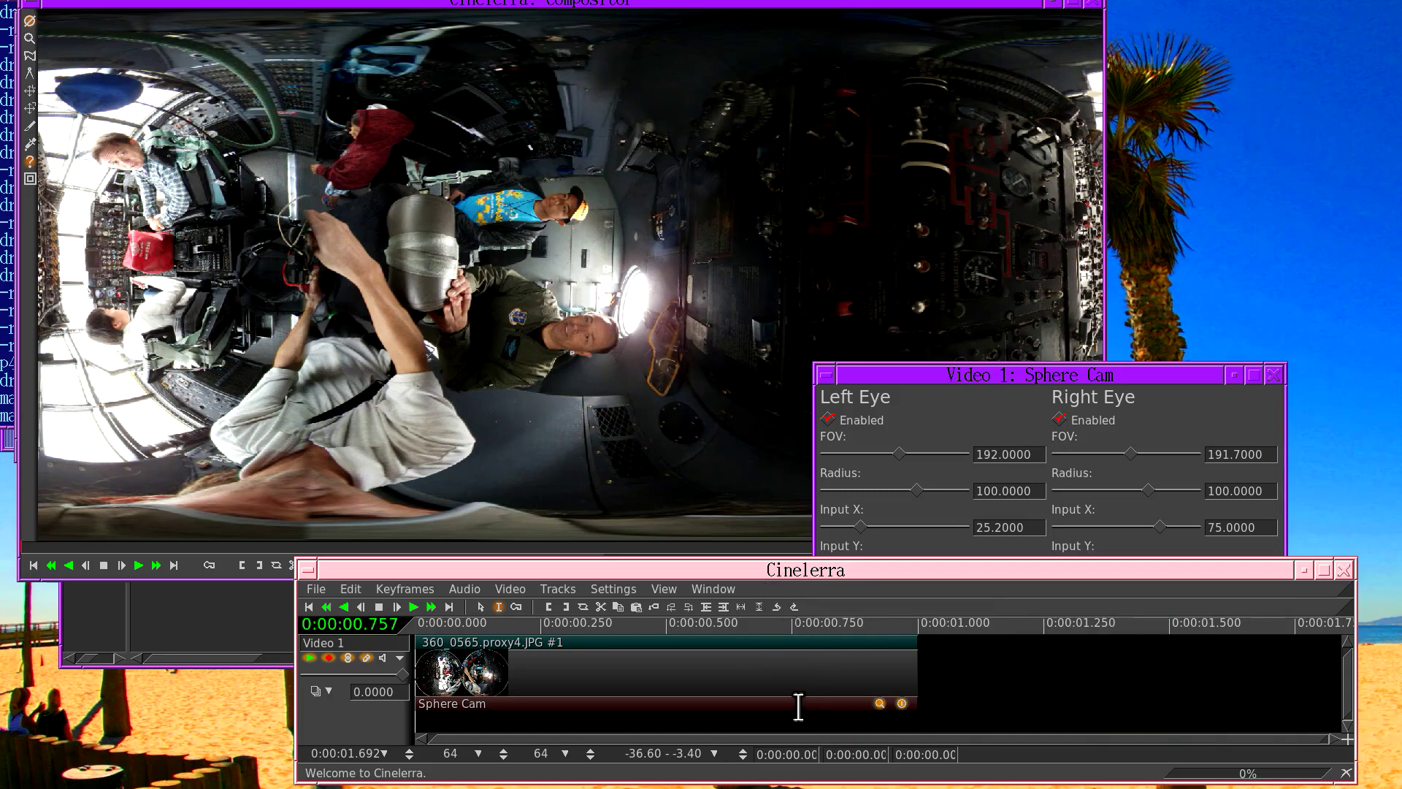
left_click_drag(798, 707, 793, 625)
right_click(793, 625)
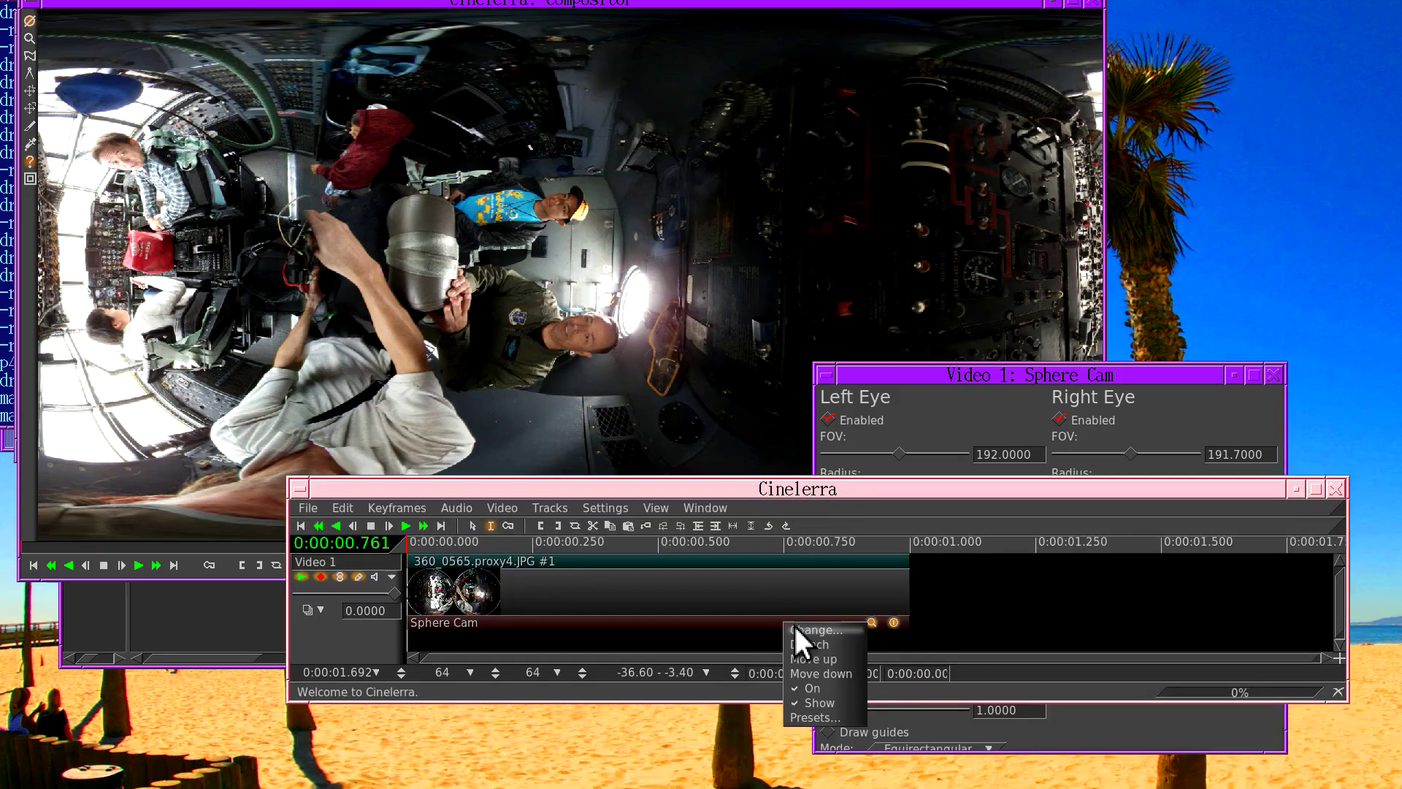
left_click(801, 715)
left_click_drag(807, 578, 908, 363)
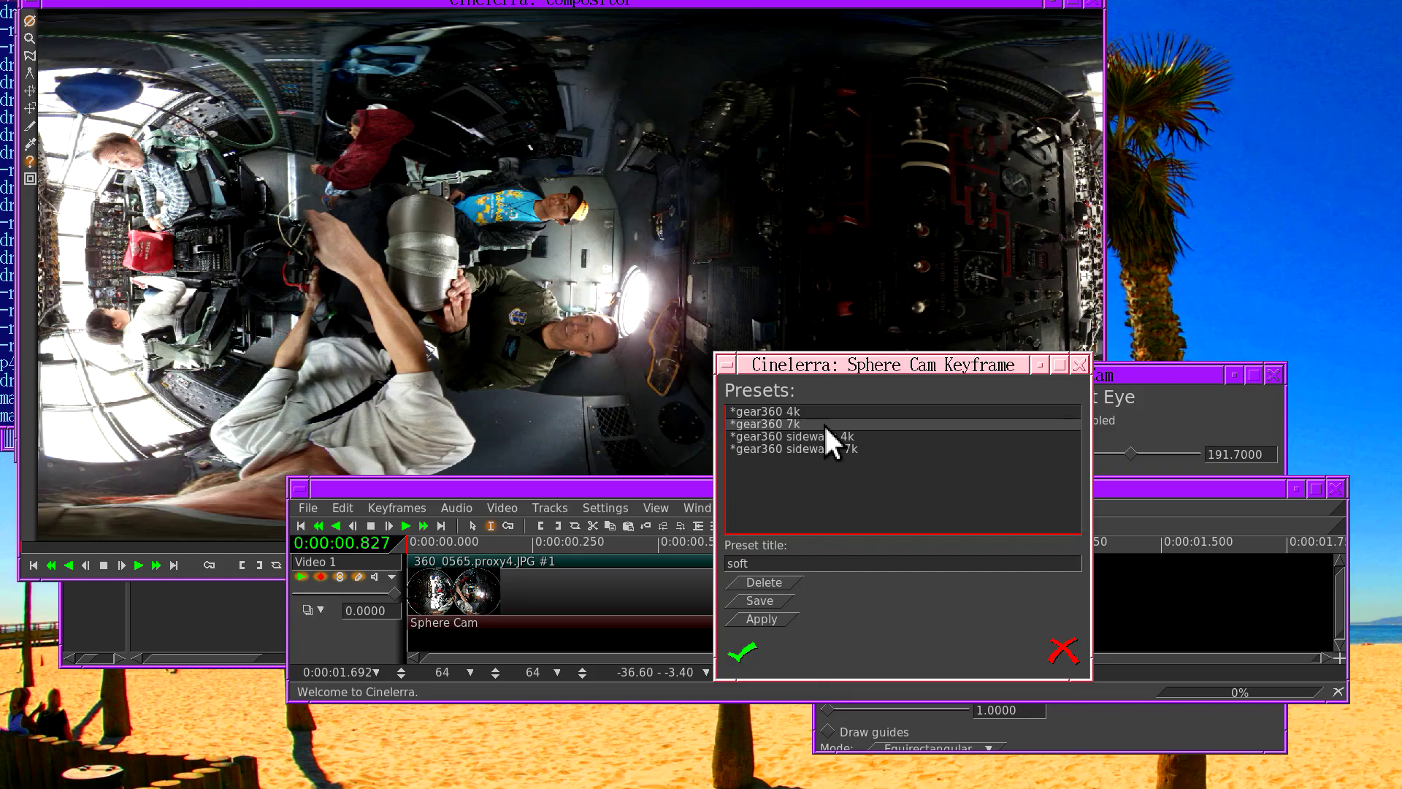
left_click(823, 447)
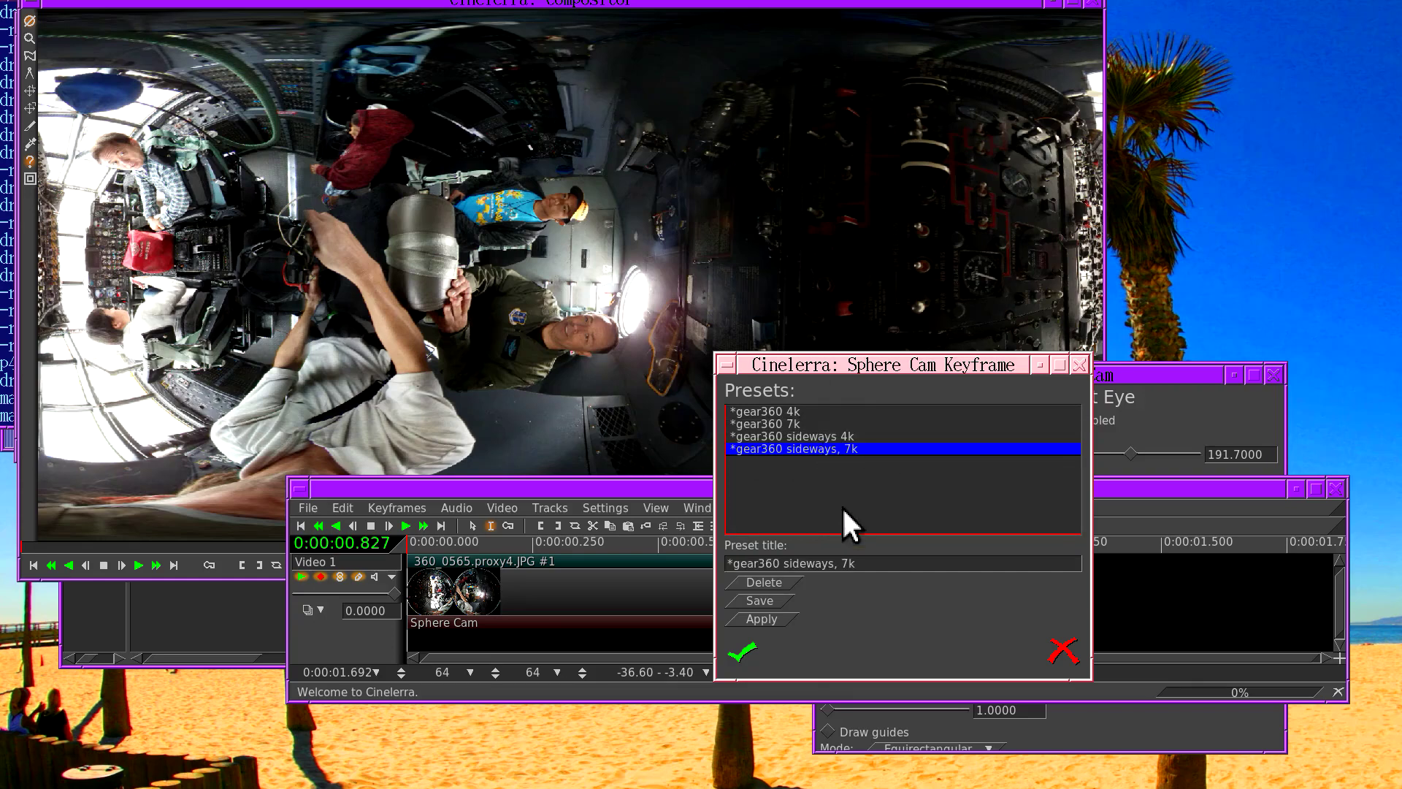
left_click(759, 618)
left_click(743, 650)
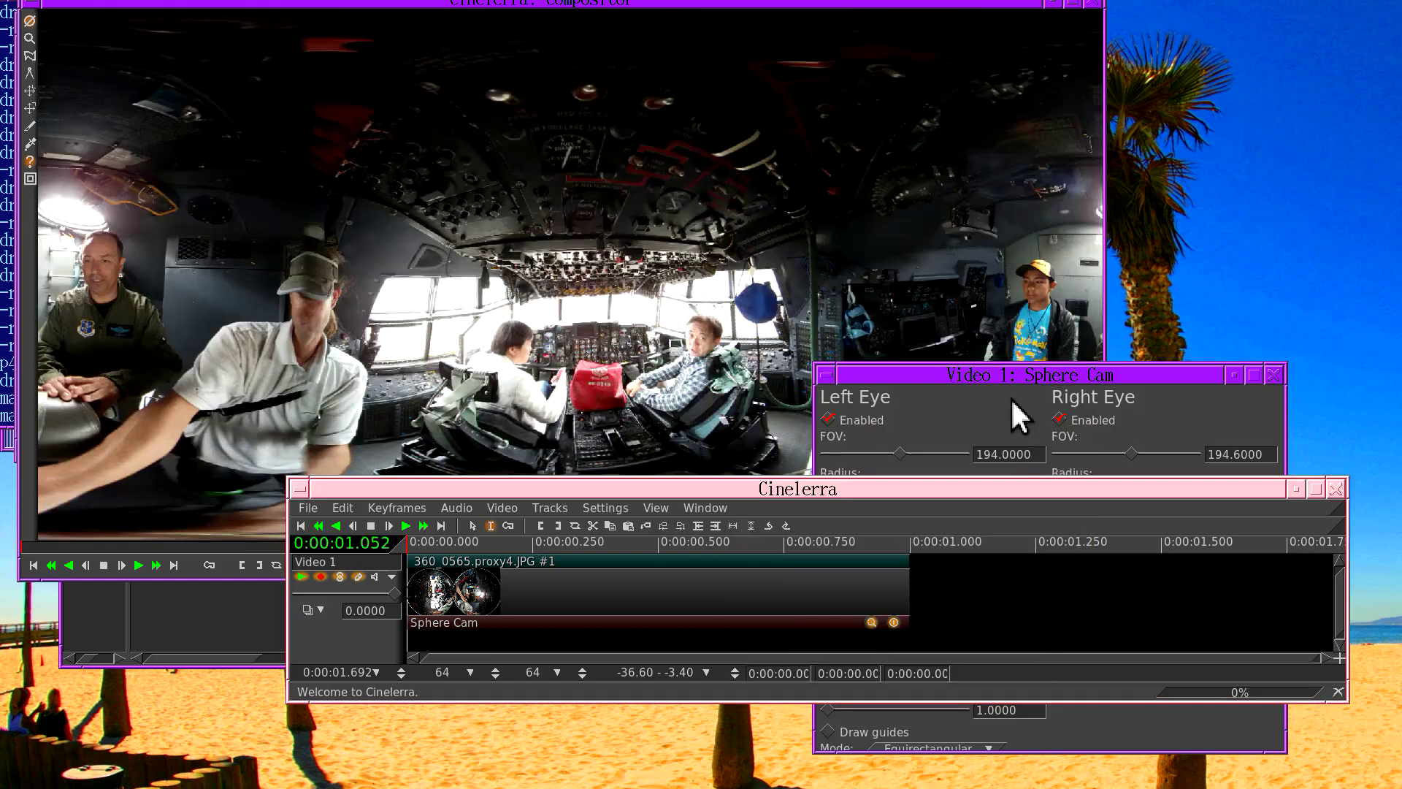
left_click_drag(939, 487, 891, 565)
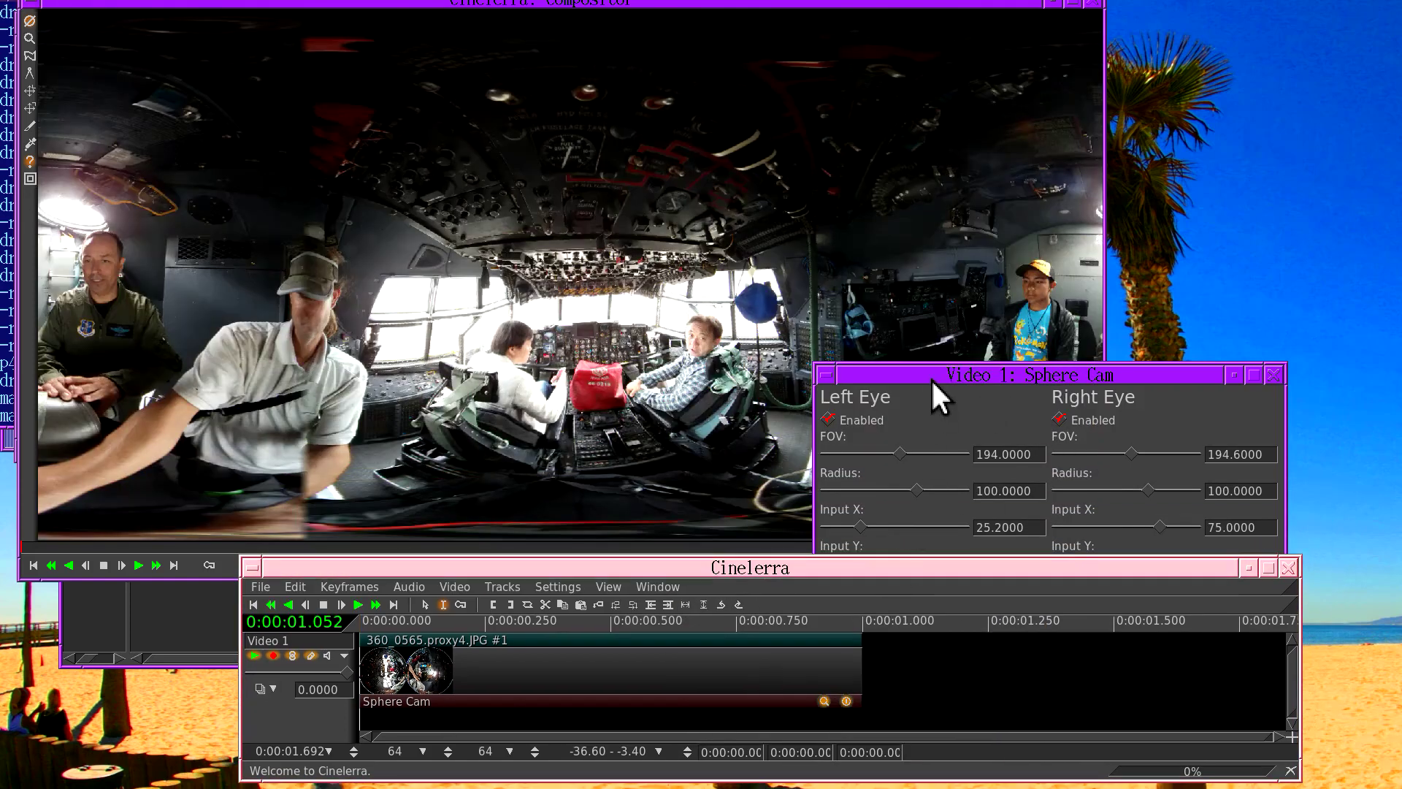
left_click_drag(931, 374, 997, 326)
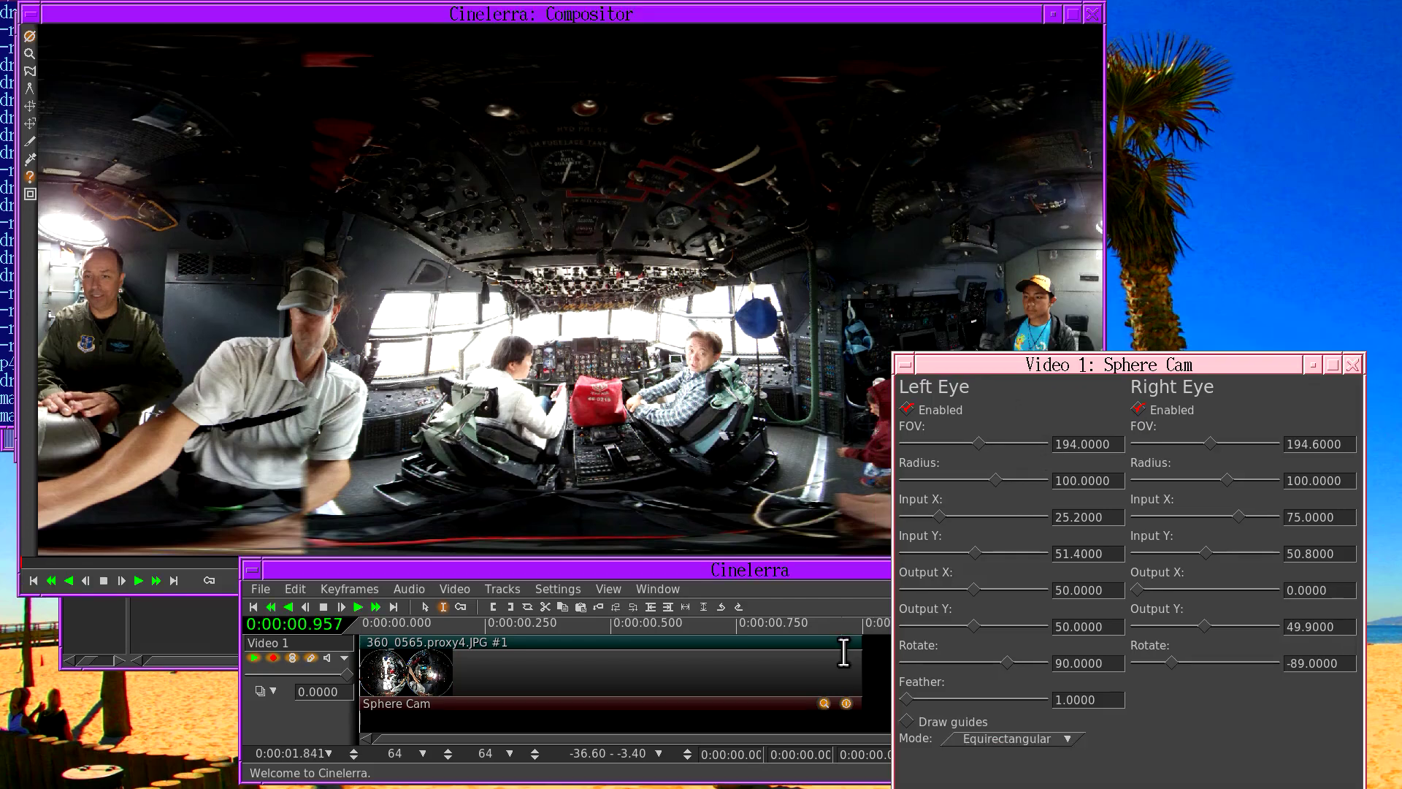
- Set the Sphere Cam mode to Do nothing and turn on Draw guides
mouse_move(955, 559)
left_click(974, 731)
left_click(979, 754)
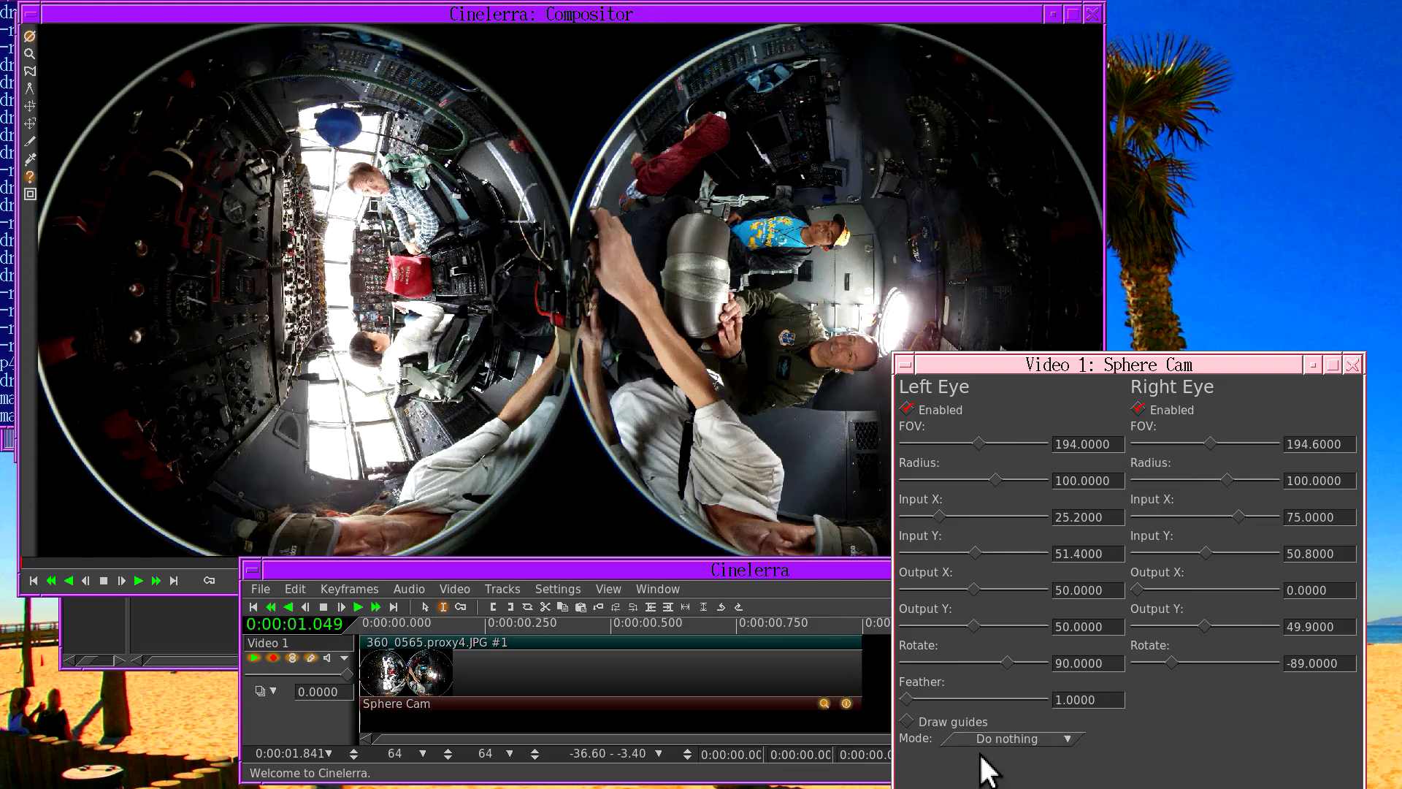
left_click(947, 723)
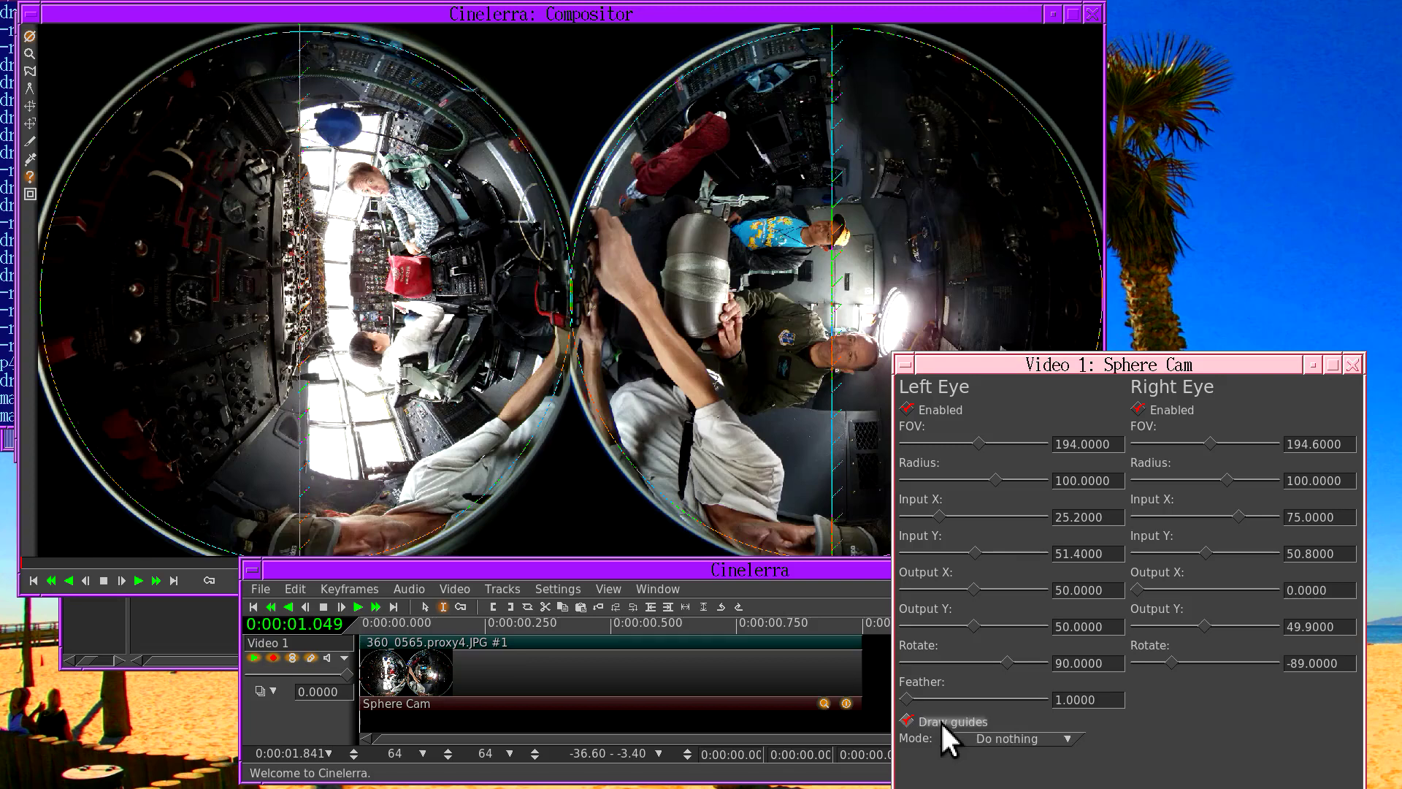
- Disable and re-enable the right eye and the left eye in Sphere Cam
left_click(1171, 409)
left_click(1172, 413)
left_click(950, 412)
left_click(948, 412)
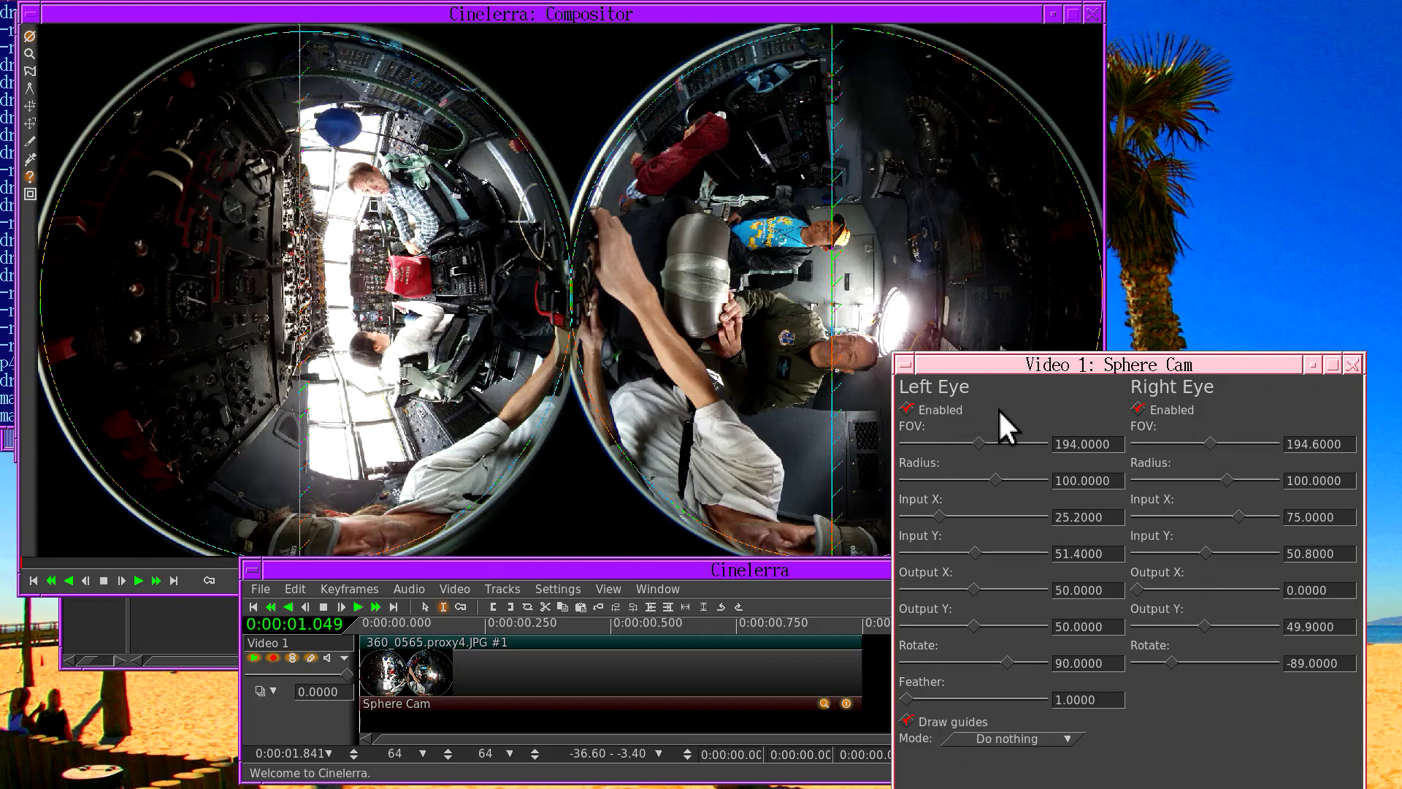
- Fit the guides to the fisheye circles with radius 102.6 for the left eye, and radius 102.8 and FOV 193.1 for the right
mouse_move(970, 439)
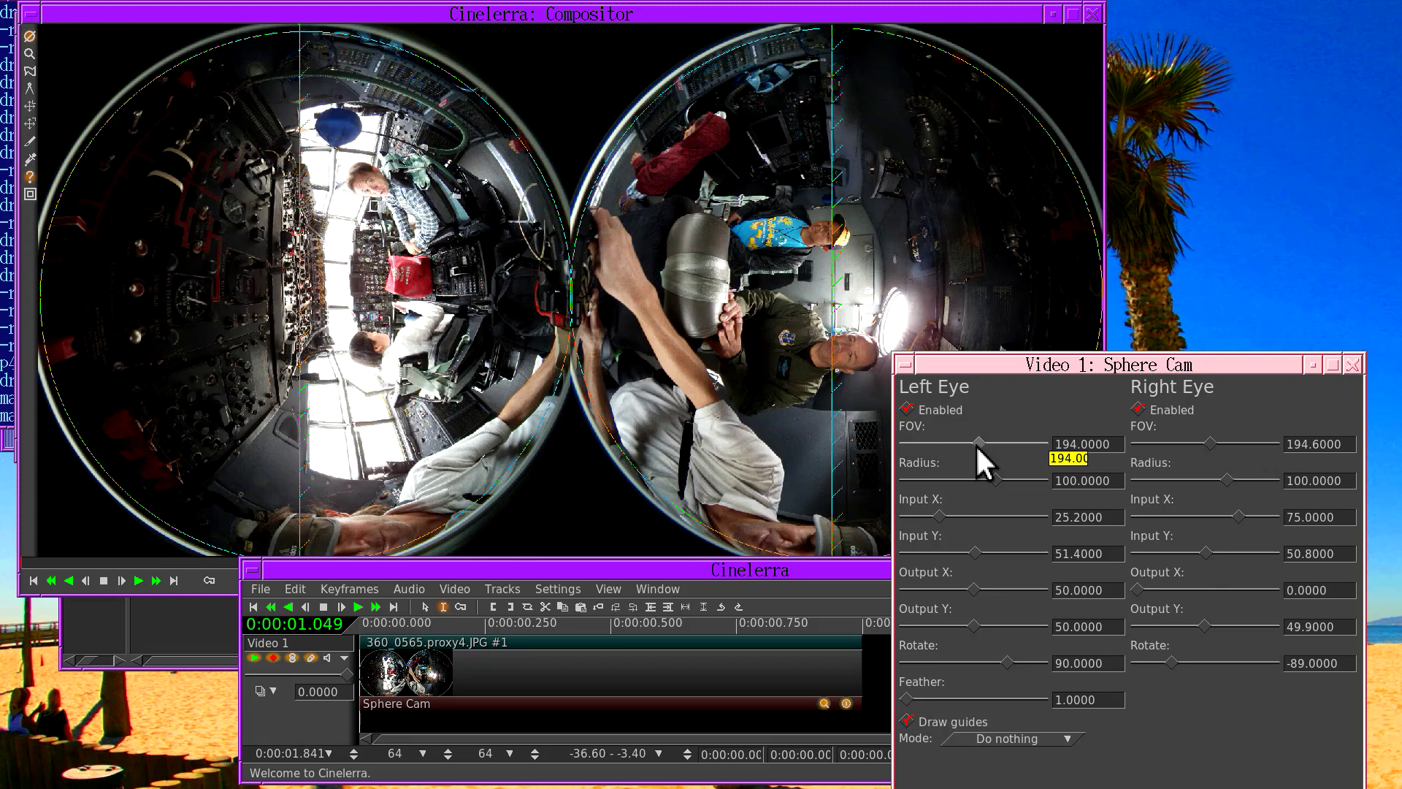
mouse_move(982, 482)
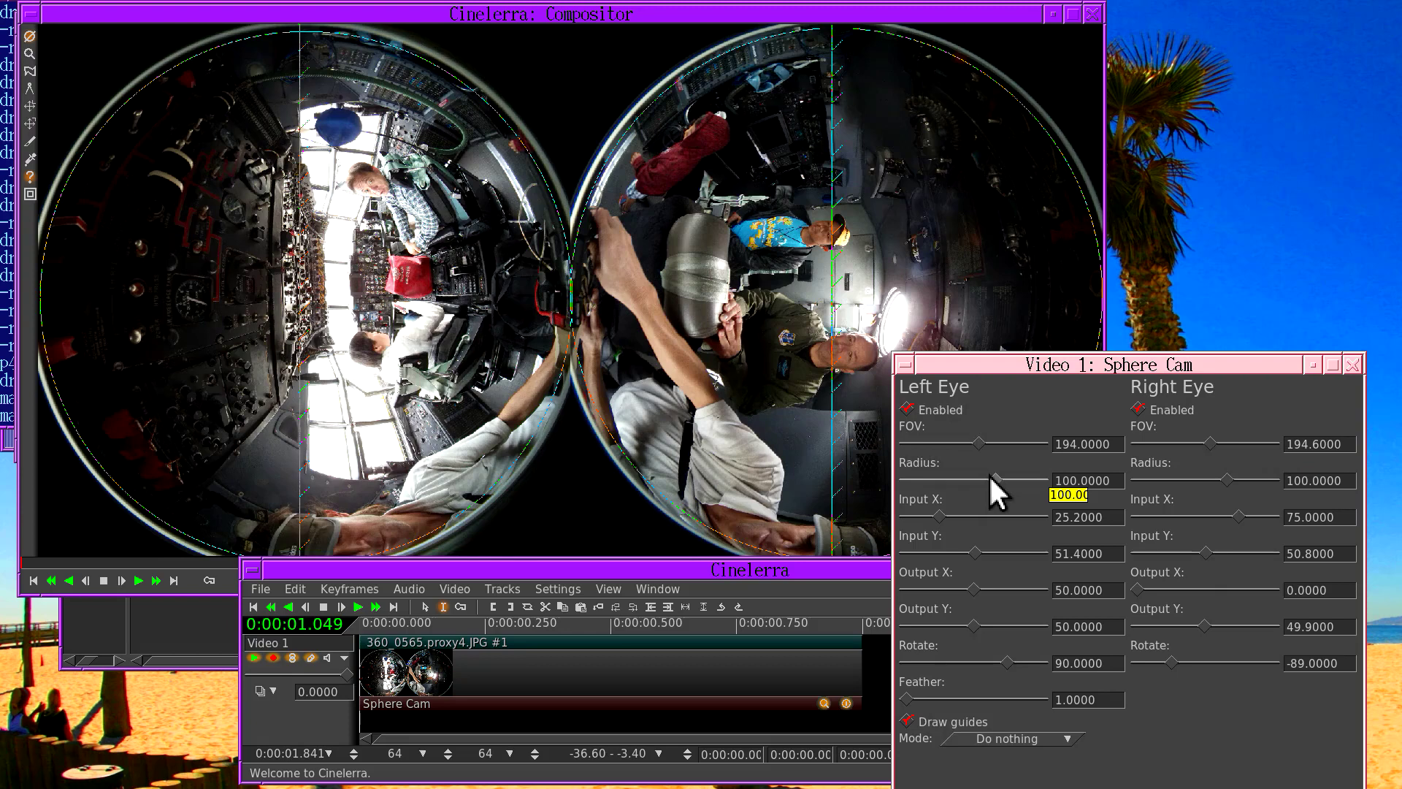
scroll(997, 494, "down", 4)
left_click_drag(991, 479, 998, 481)
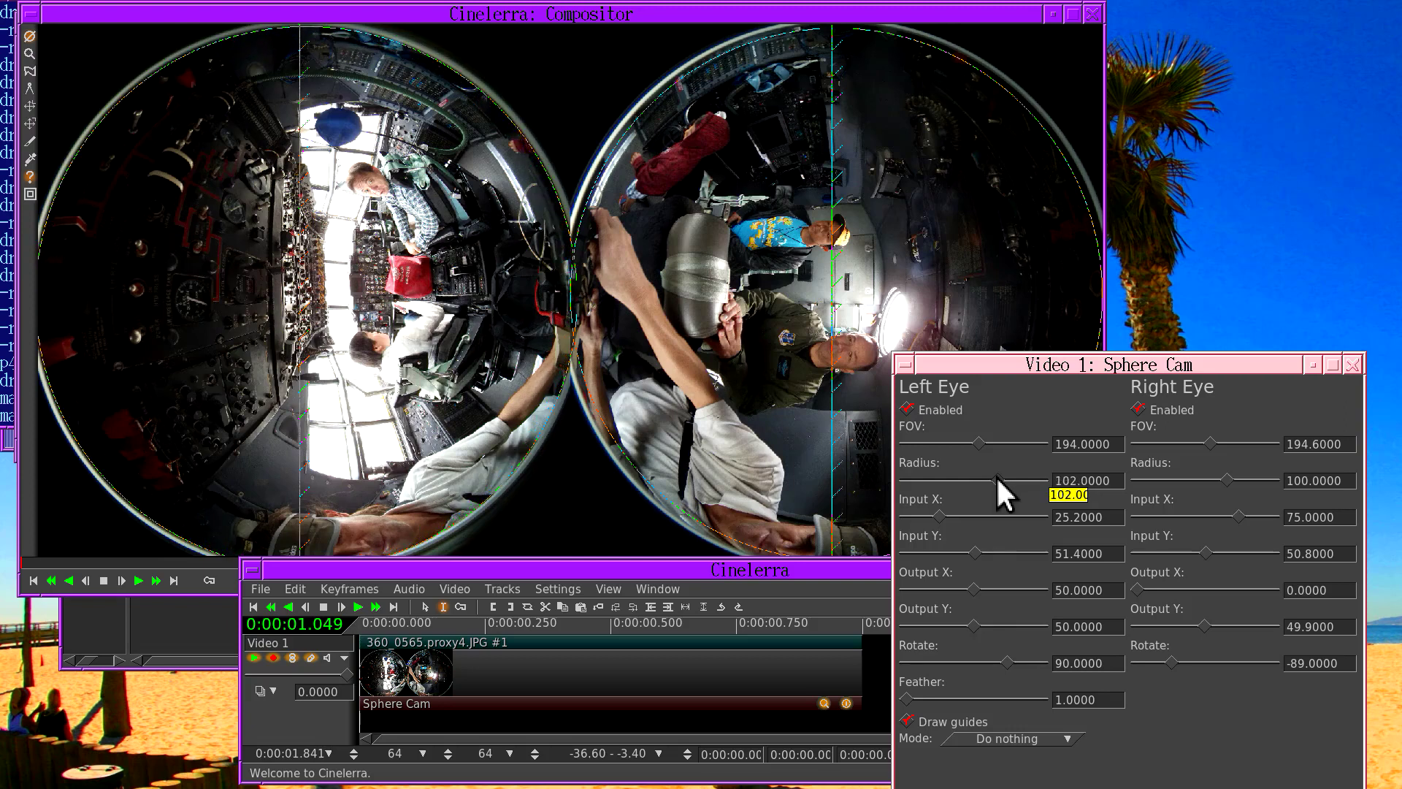
scroll(997, 477, "up", 1)
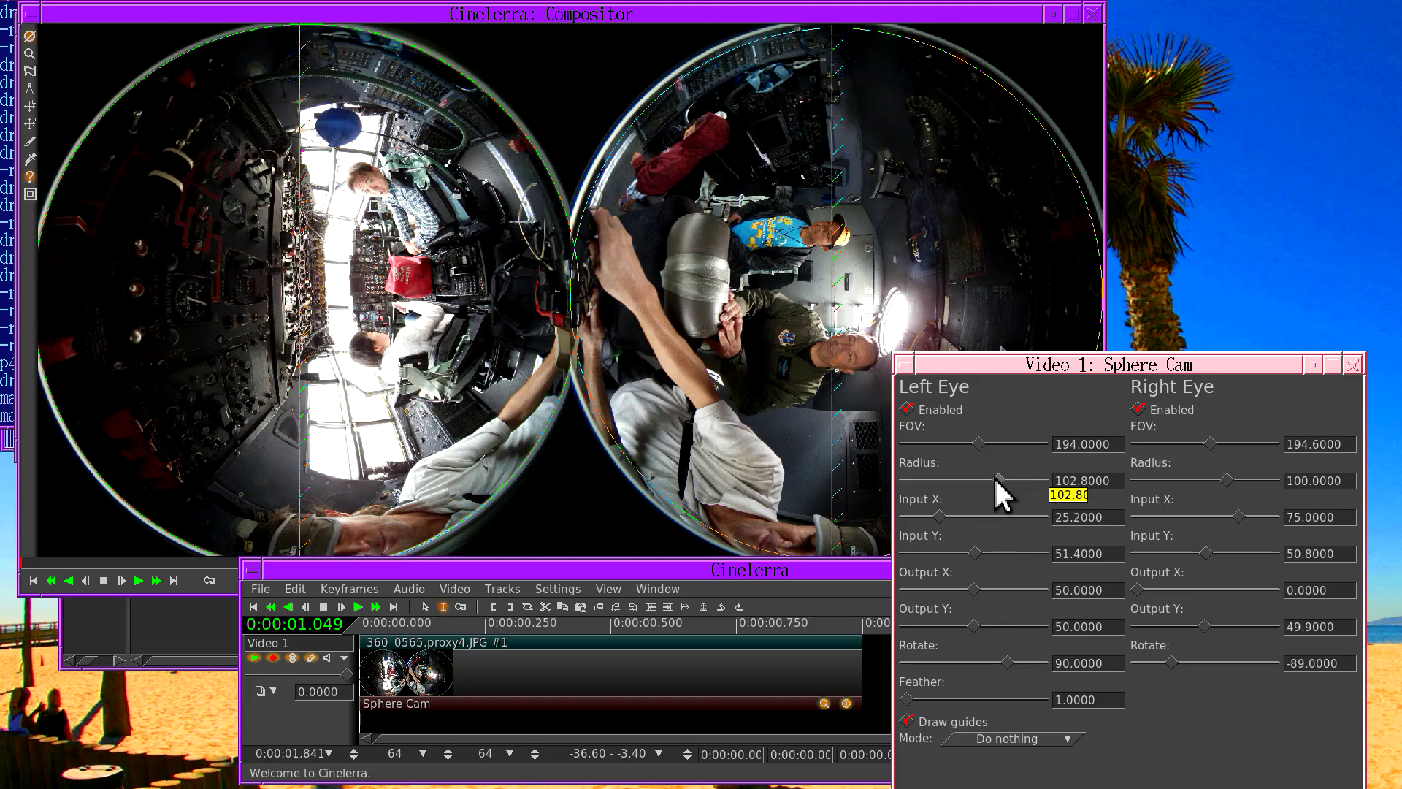
scroll(997, 479, "down", 1)
scroll(1227, 476, "up", 5)
scroll(1228, 474, "up", 4)
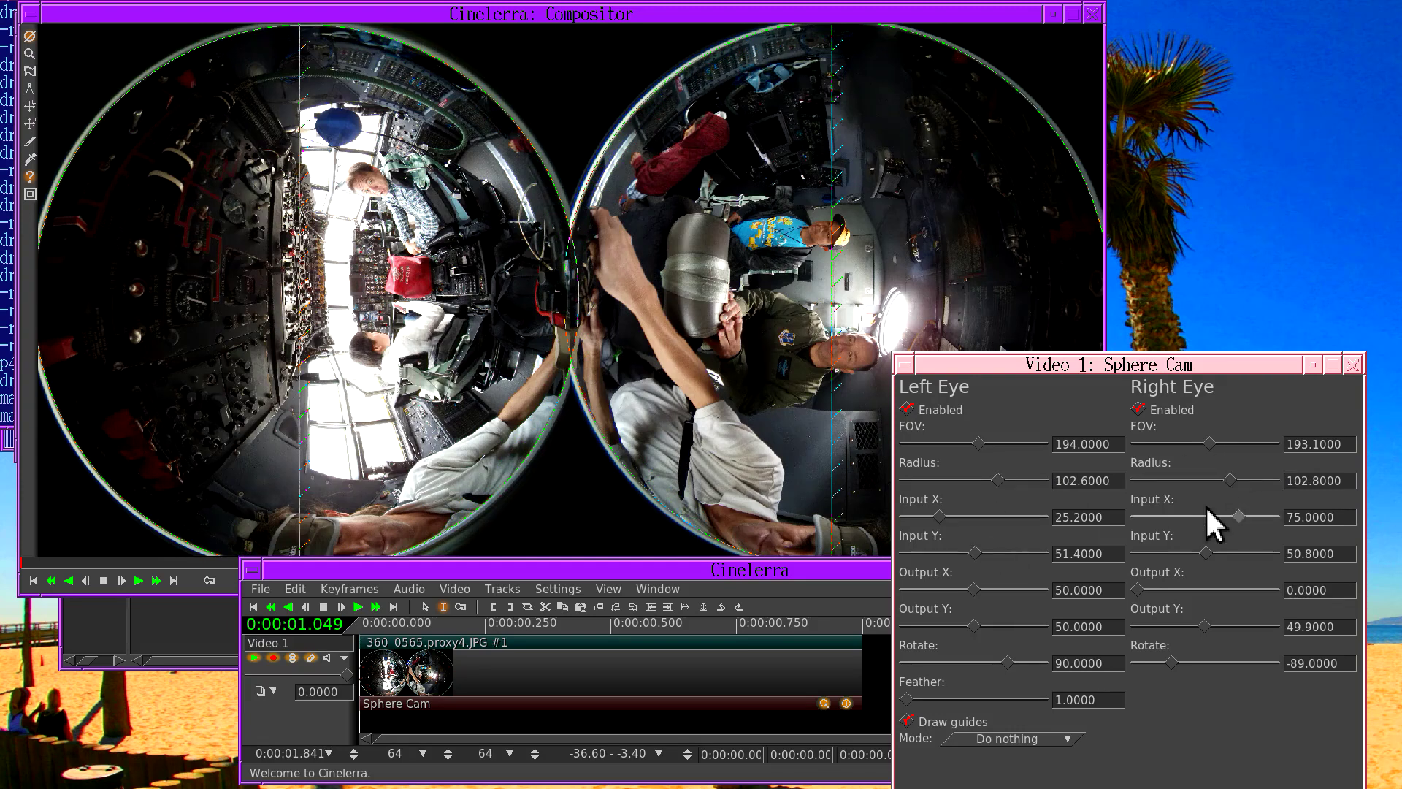
- Align the eye centers by setting the left eye's Input X to 25.1 and the right eye's Input Y to 51
mouse_move(1239, 520)
mouse_move(959, 476)
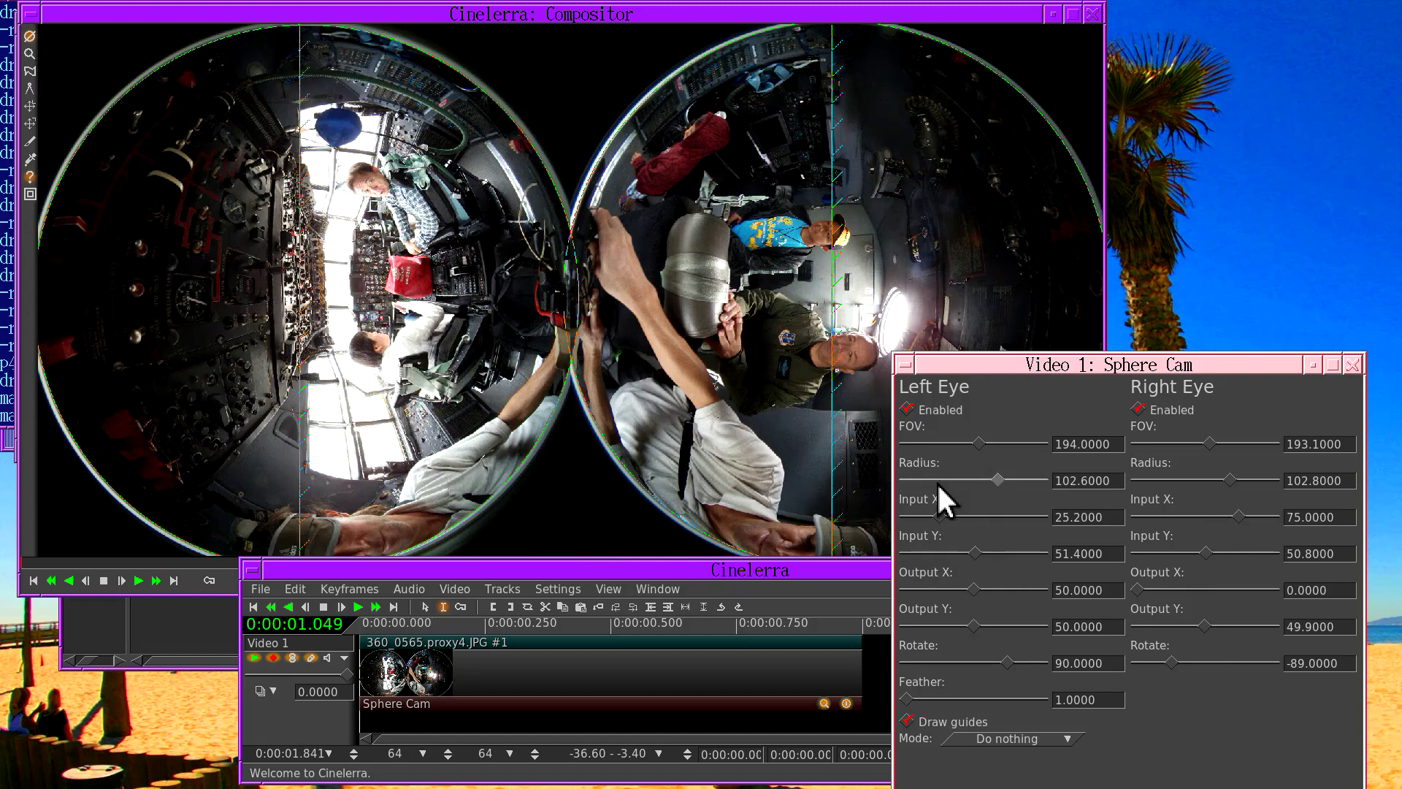
scroll(939, 513, "down", 1)
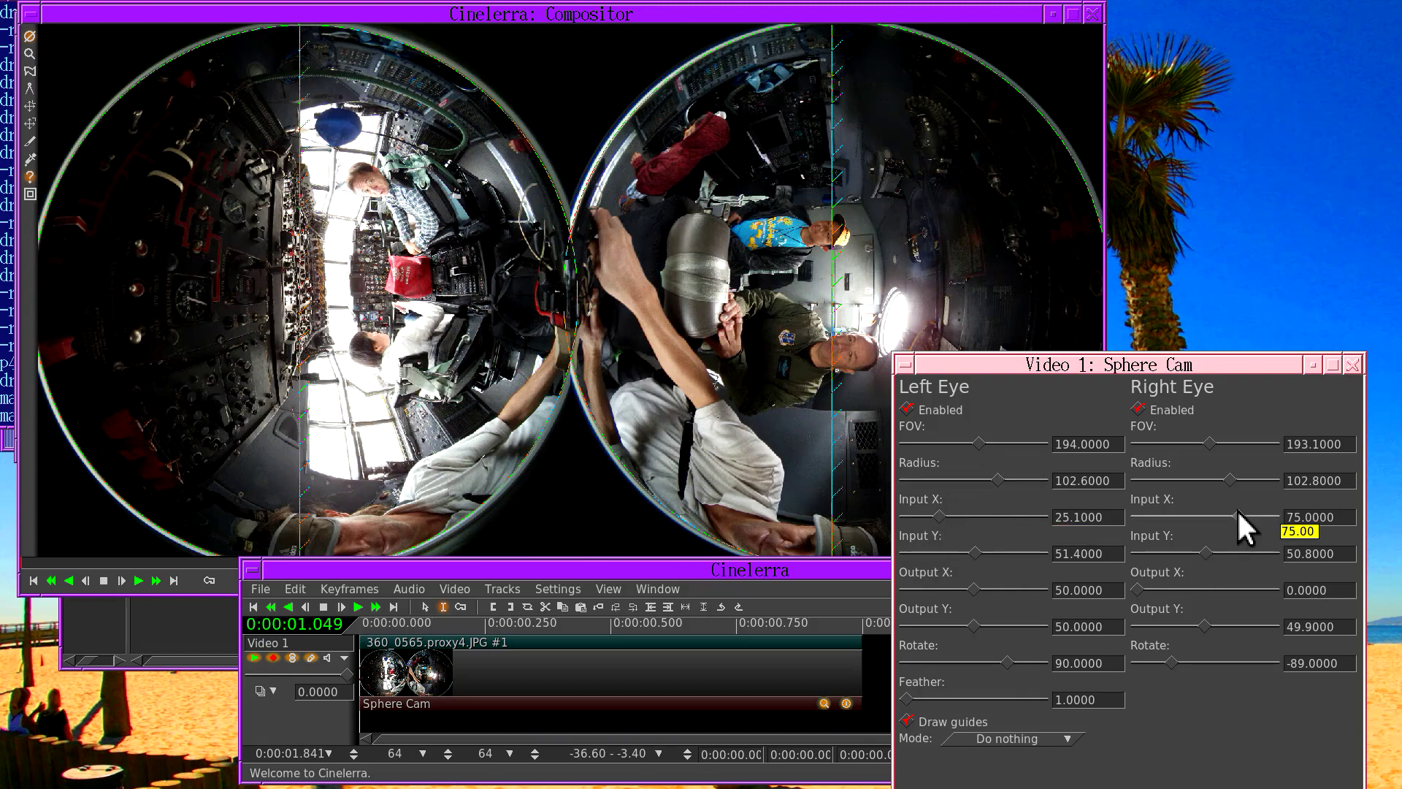
scroll(1213, 548, "up", 1)
scroll(1218, 563, "up", 1)
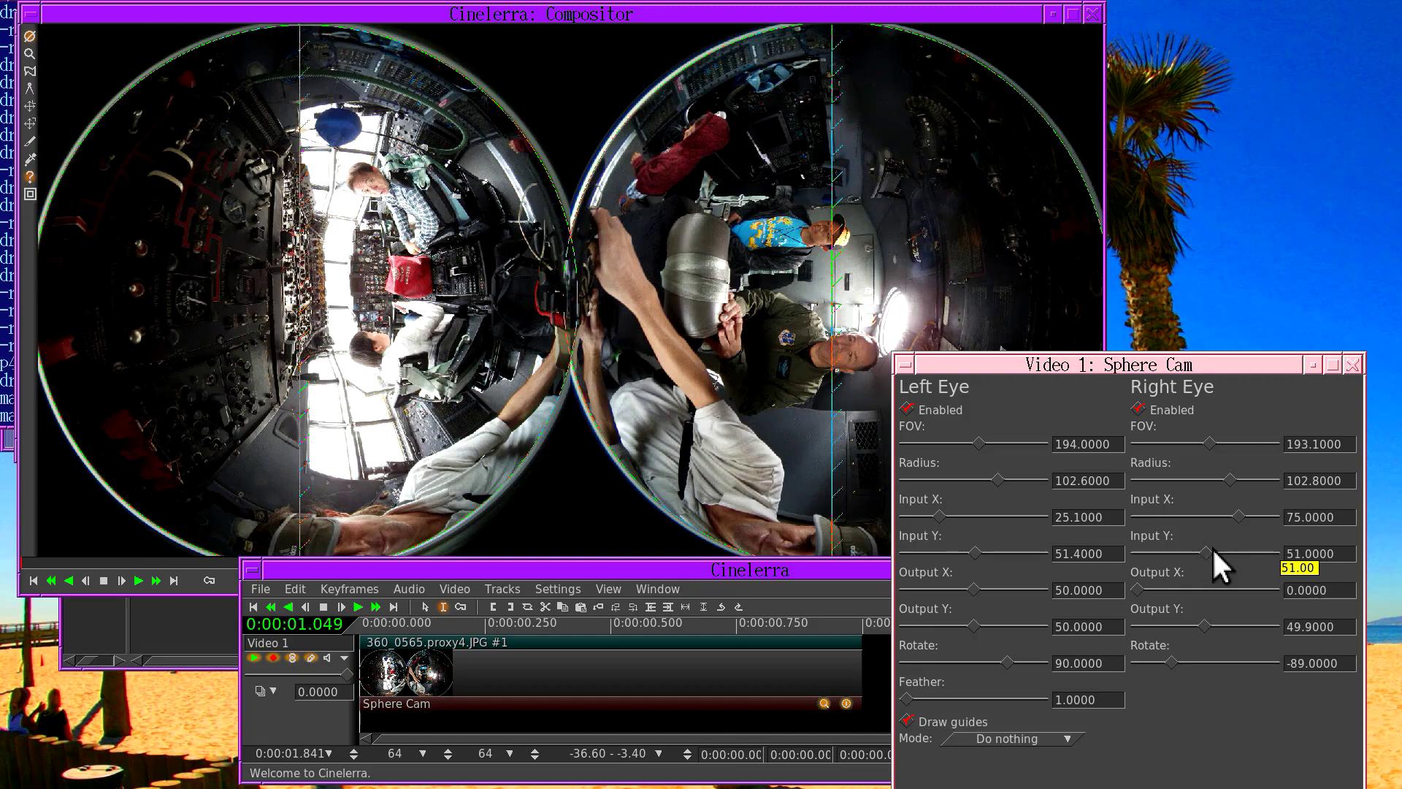
scroll(1218, 564, "up", 1)
scroll(1212, 549, "down", 1)
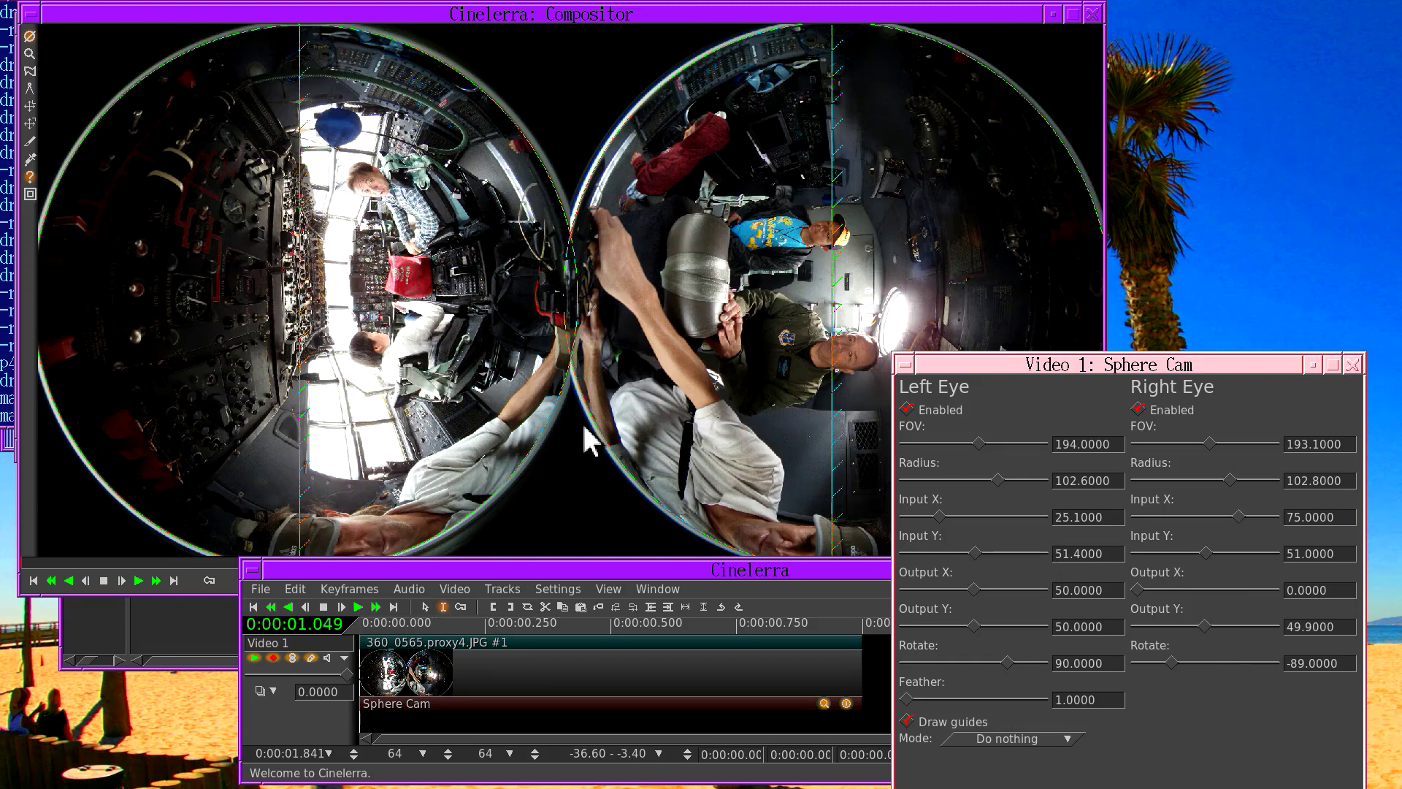
- Set the left eye's Output X to 50.2 and widen the Sphere Cam feather to 4
mouse_move(1141, 592)
mouse_move(1140, 590)
left_mouse_down()
mouse_move(1175, 592)
mouse_move(1134, 593)
left_mouse_up()
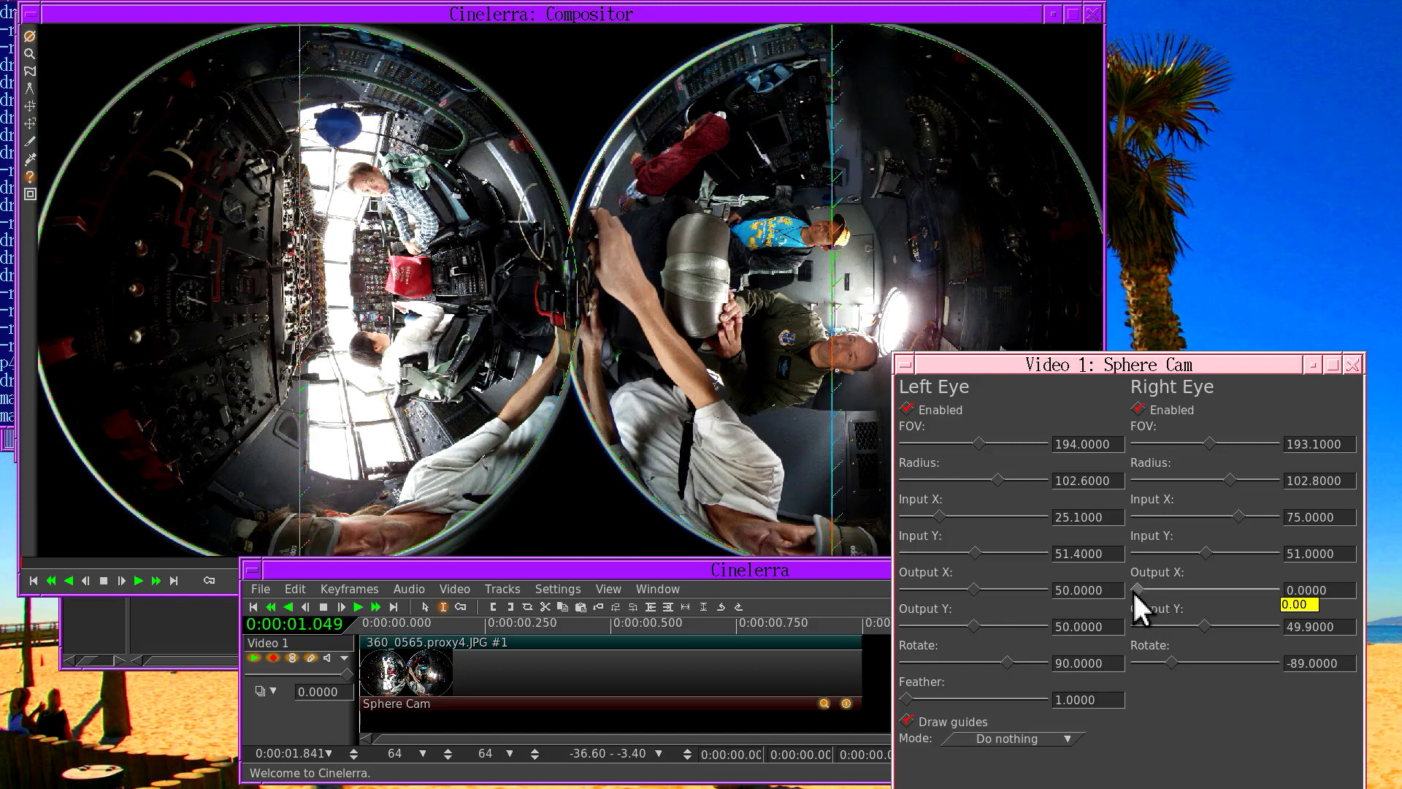
mouse_move(975, 592)
left_mouse_down()
mouse_move(999, 588)
mouse_move(942, 582)
mouse_move(1004, 586)
mouse_move(972, 584)
mouse_move(987, 582)
left_mouse_up()
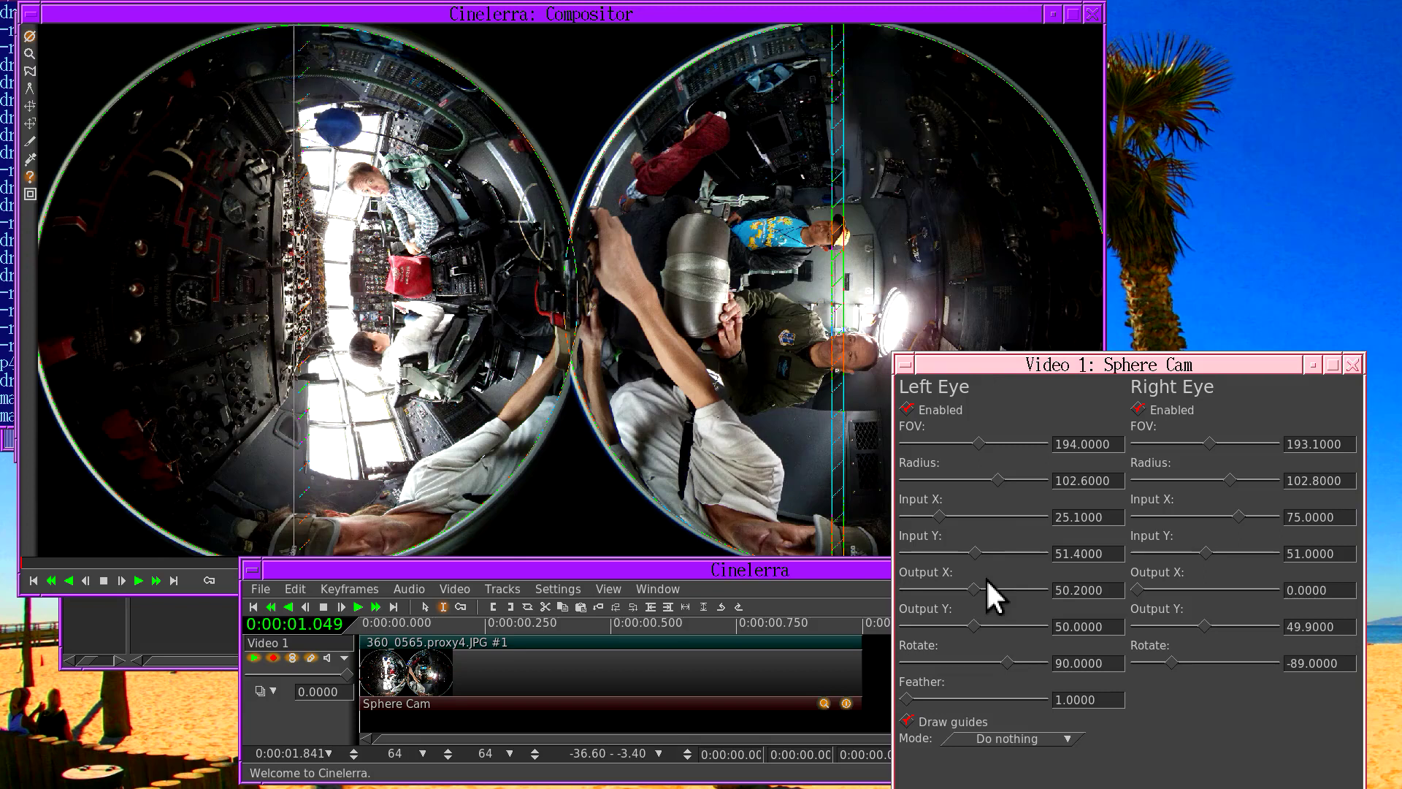
mouse_move(911, 699)
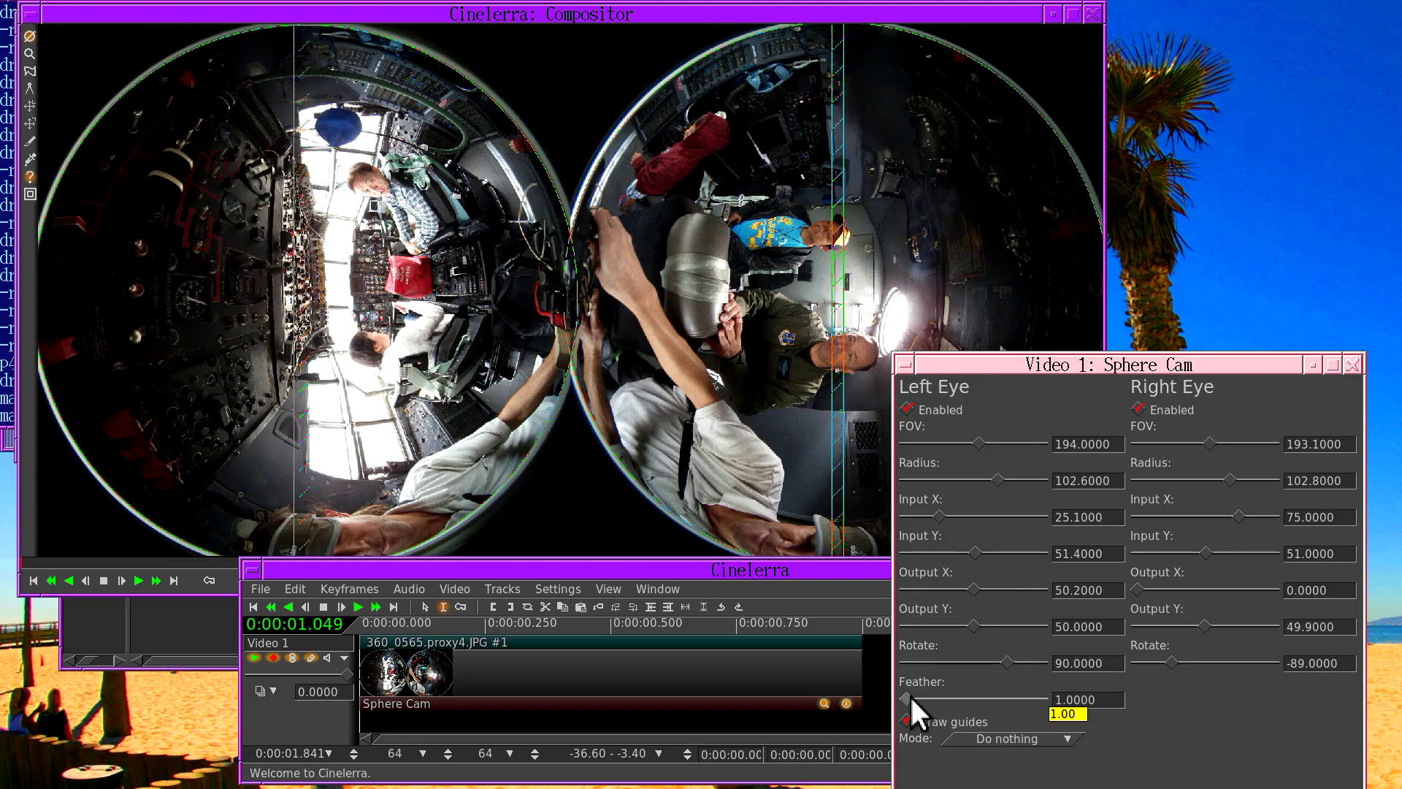
mouse_move(911, 698)
left_mouse_down()
mouse_move(932, 691)
mouse_move(914, 695)
left_mouse_up()
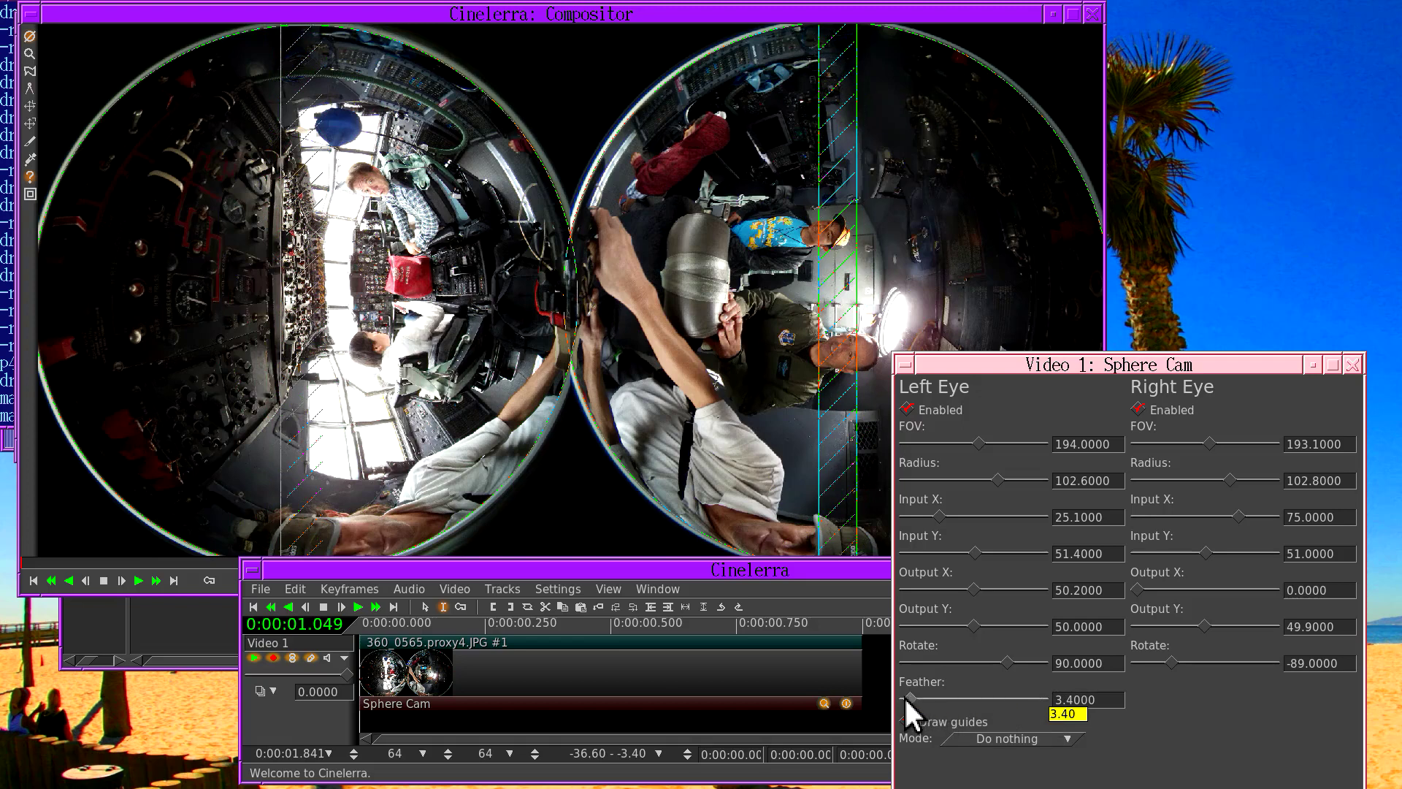
scroll(907, 695, "up", 6)
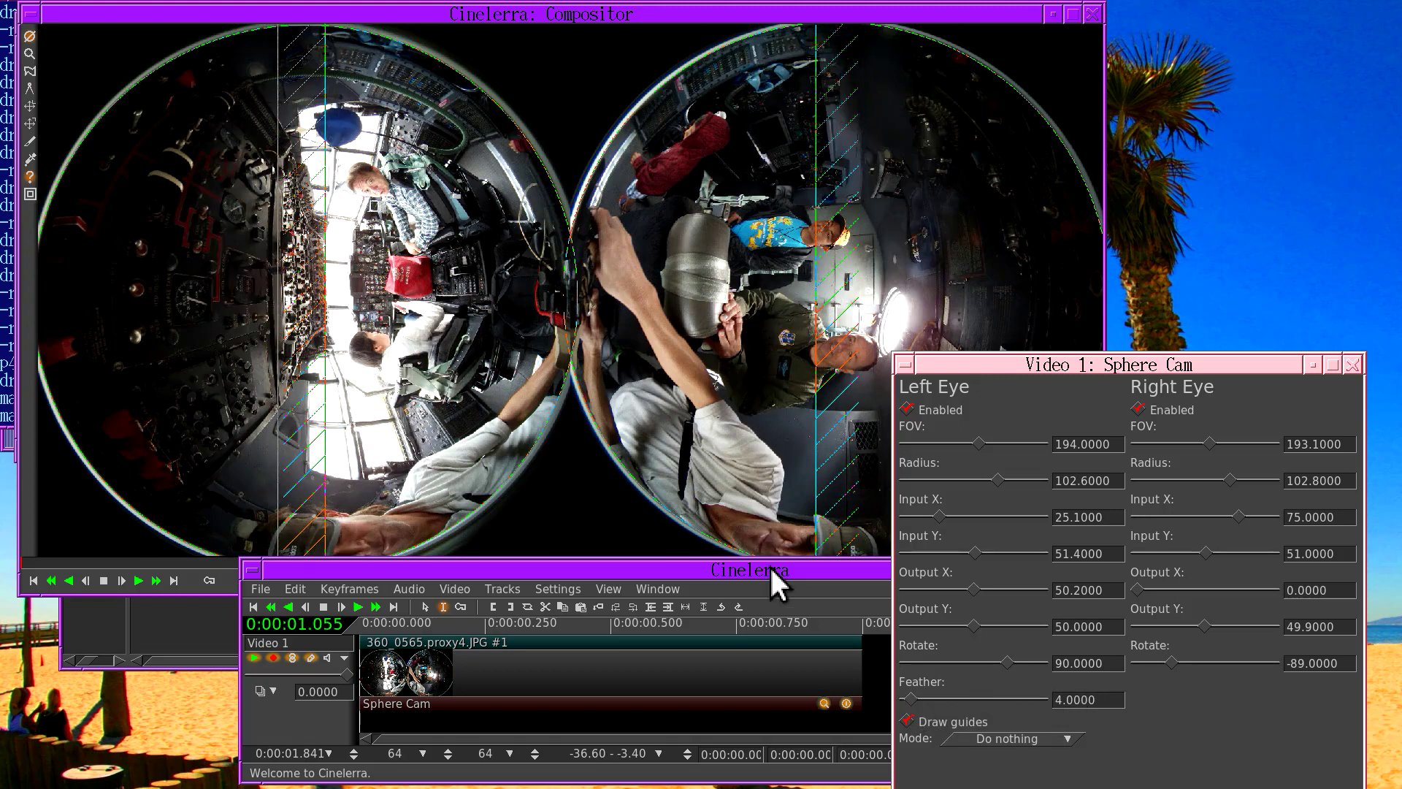
- Try rotating the left eye to 94, and bring the rotation back to about 90
mouse_move(1002, 654)
scroll(1002, 655, "up", 11)
left_click_drag(1006, 651, 1001, 655)
mouse_move(1173, 660)
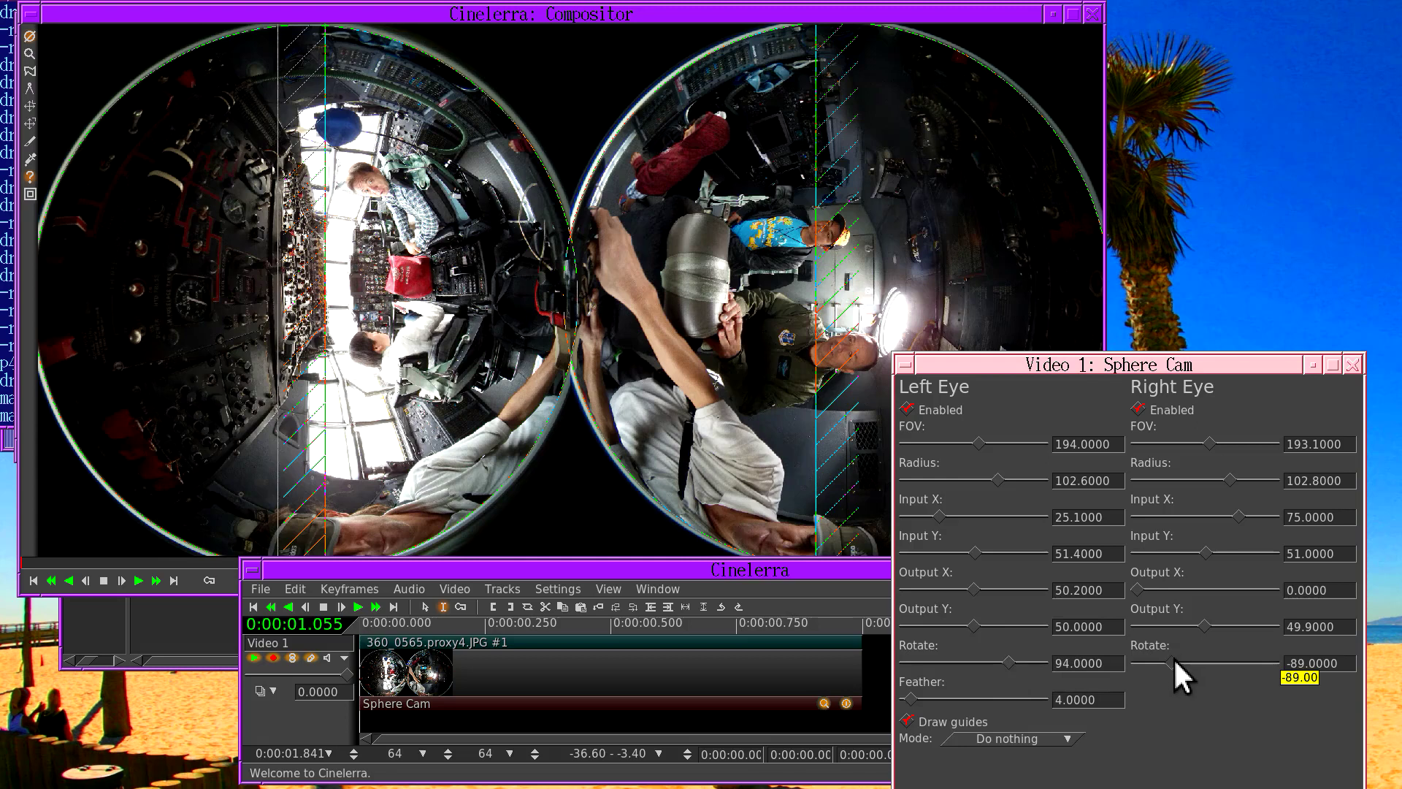
- Reapply the "gear360 sideways, 7k" preset to Sphere Cam, and move its controls clear of the timeline window
left_click(689, 710)
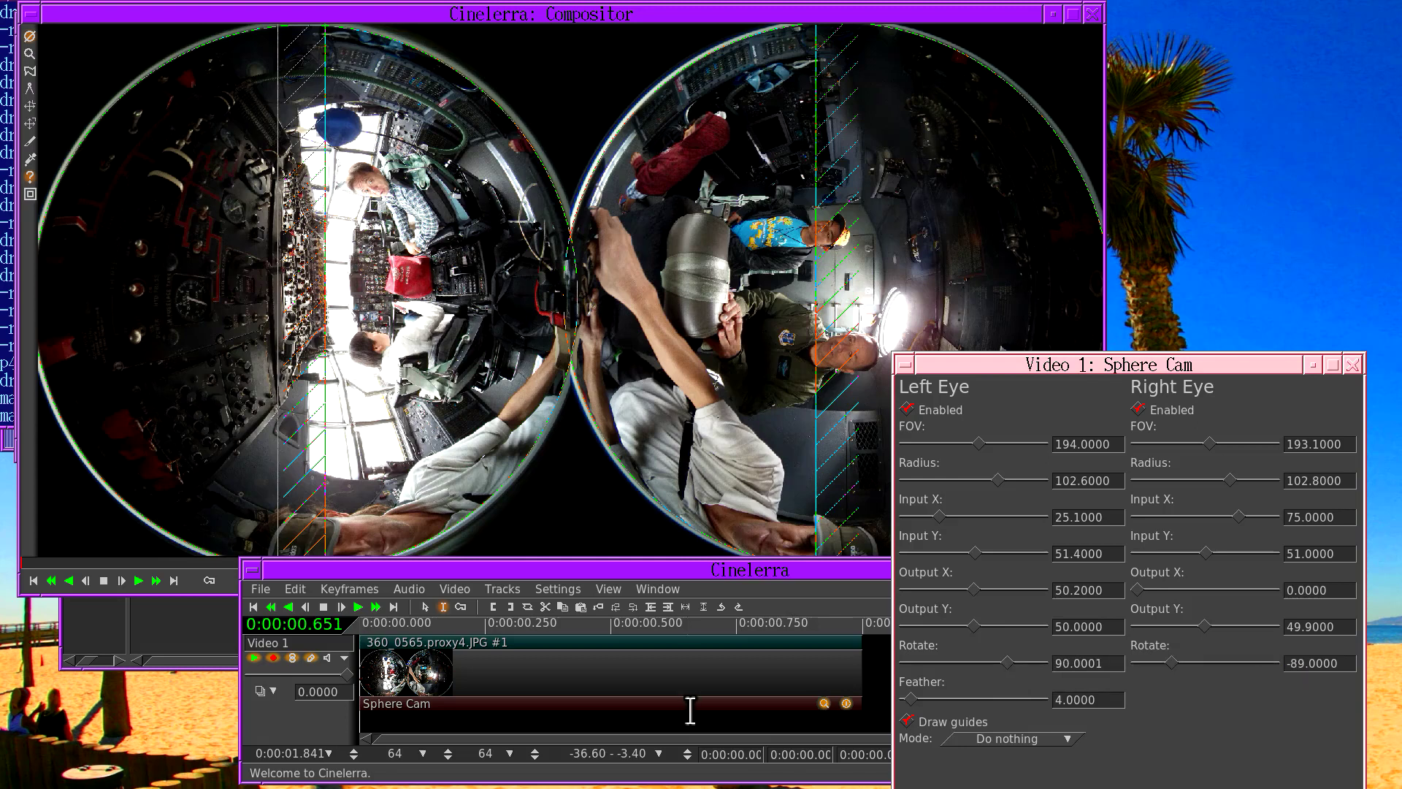
right_click(691, 704)
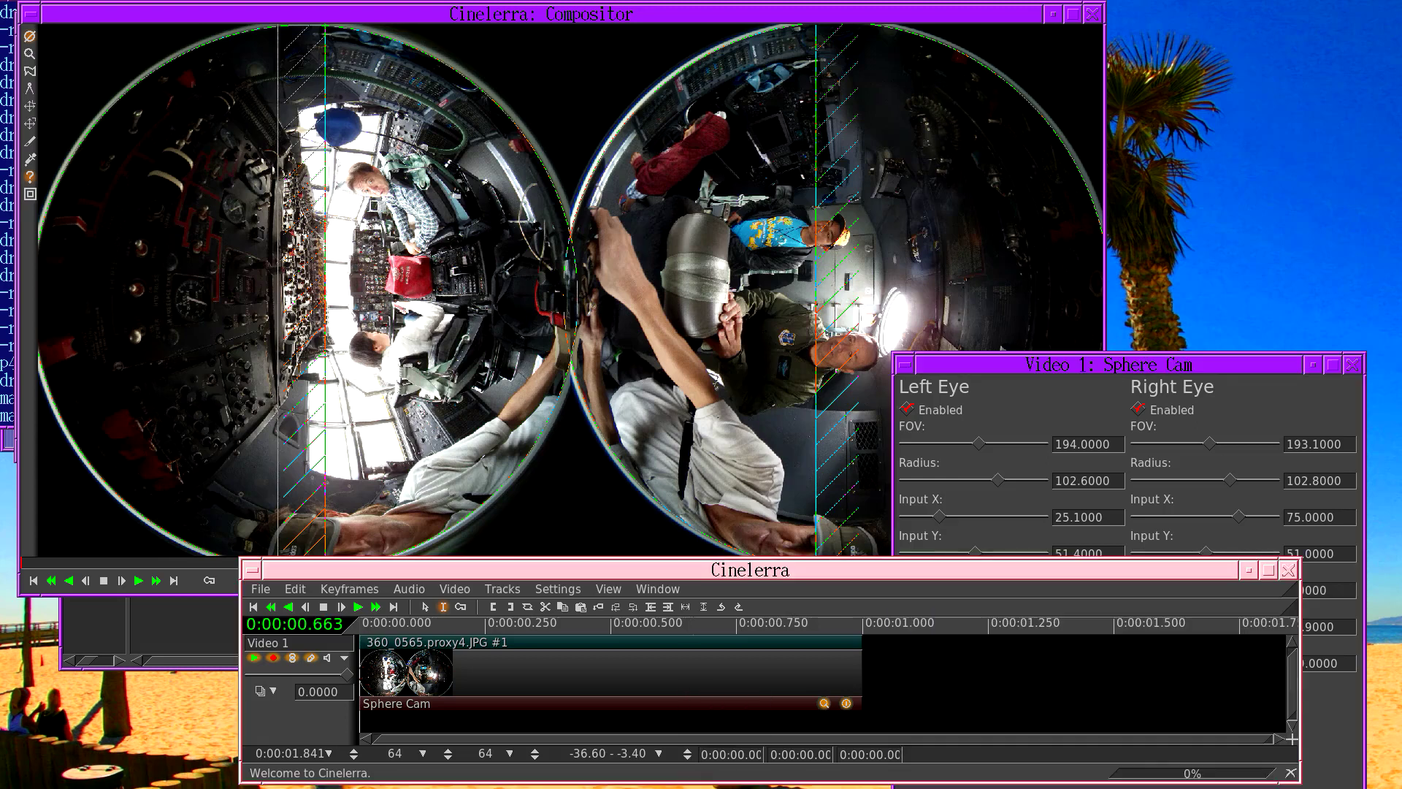
left_click(713, 785)
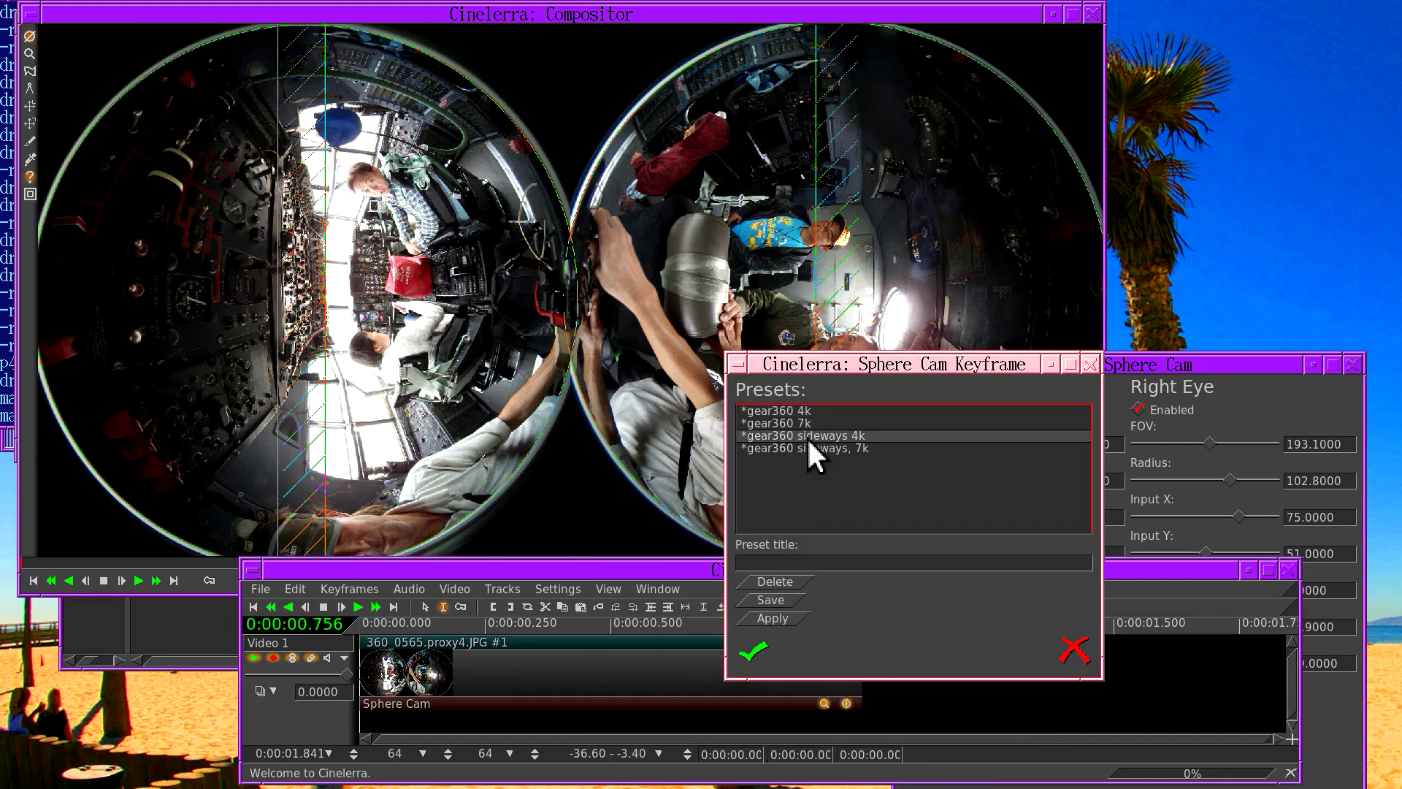
left_click(809, 444)
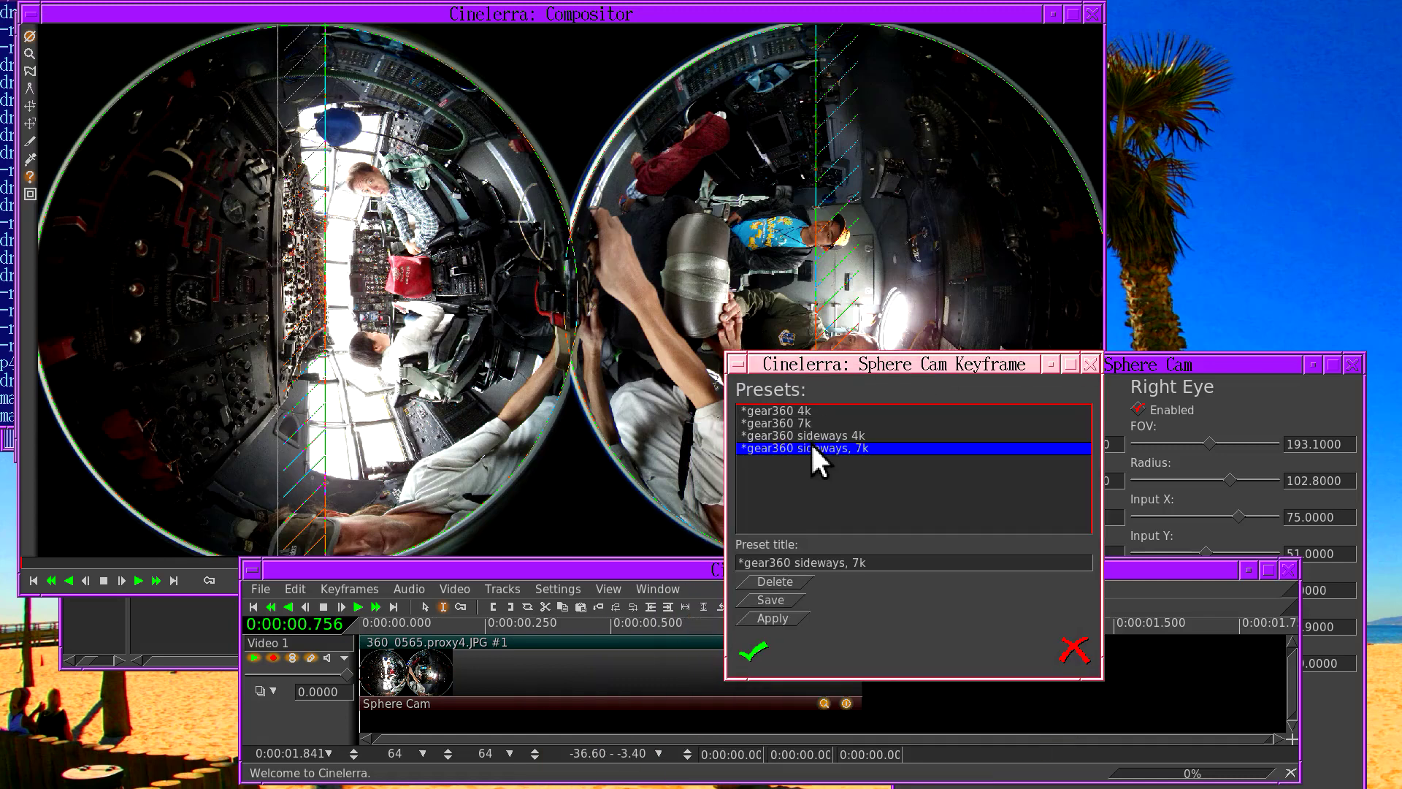
left_click(752, 650)
left_click_drag(992, 355, 964, 39)
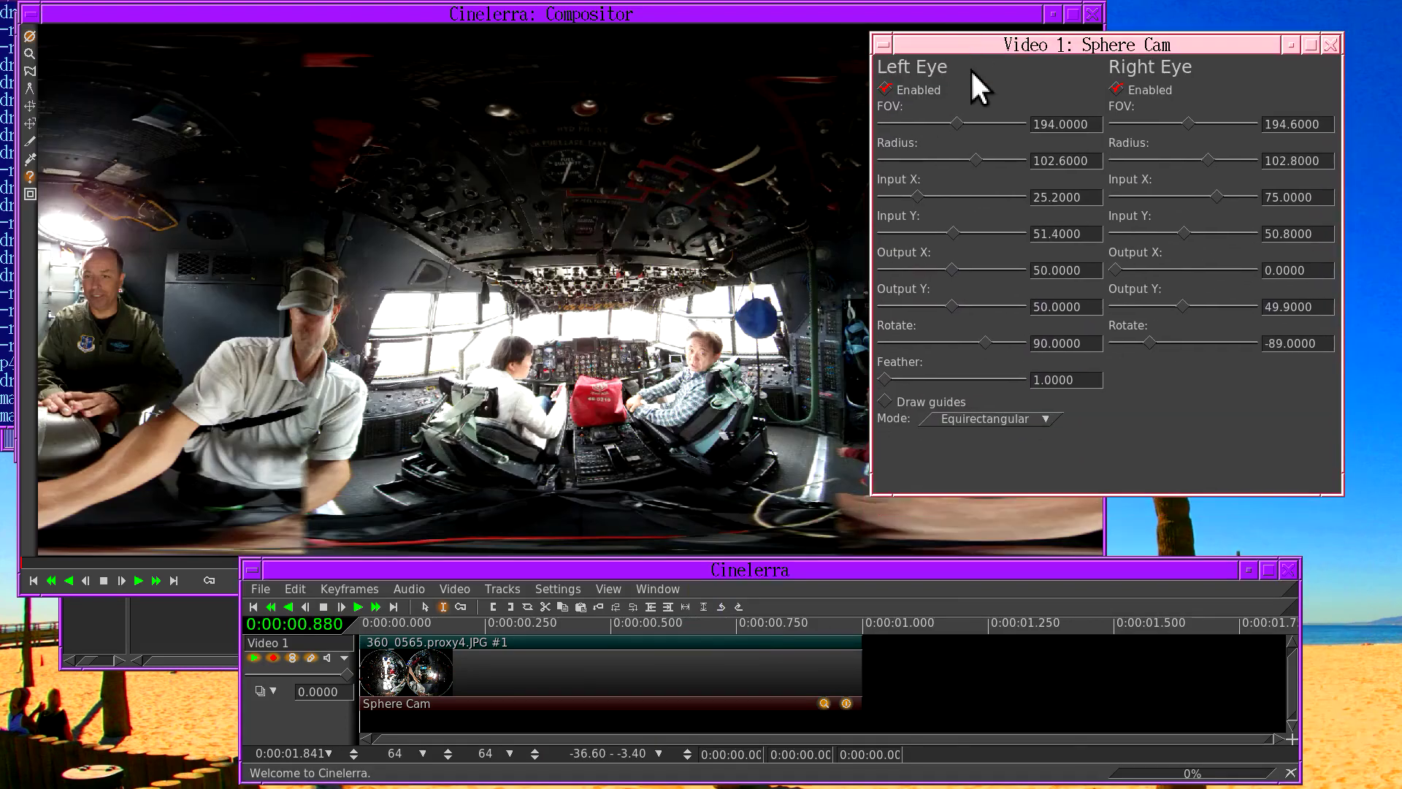
- Switch the Sphere Cam mode to Align only and turn on Draw guides
left_click(962, 414)
left_click(958, 465)
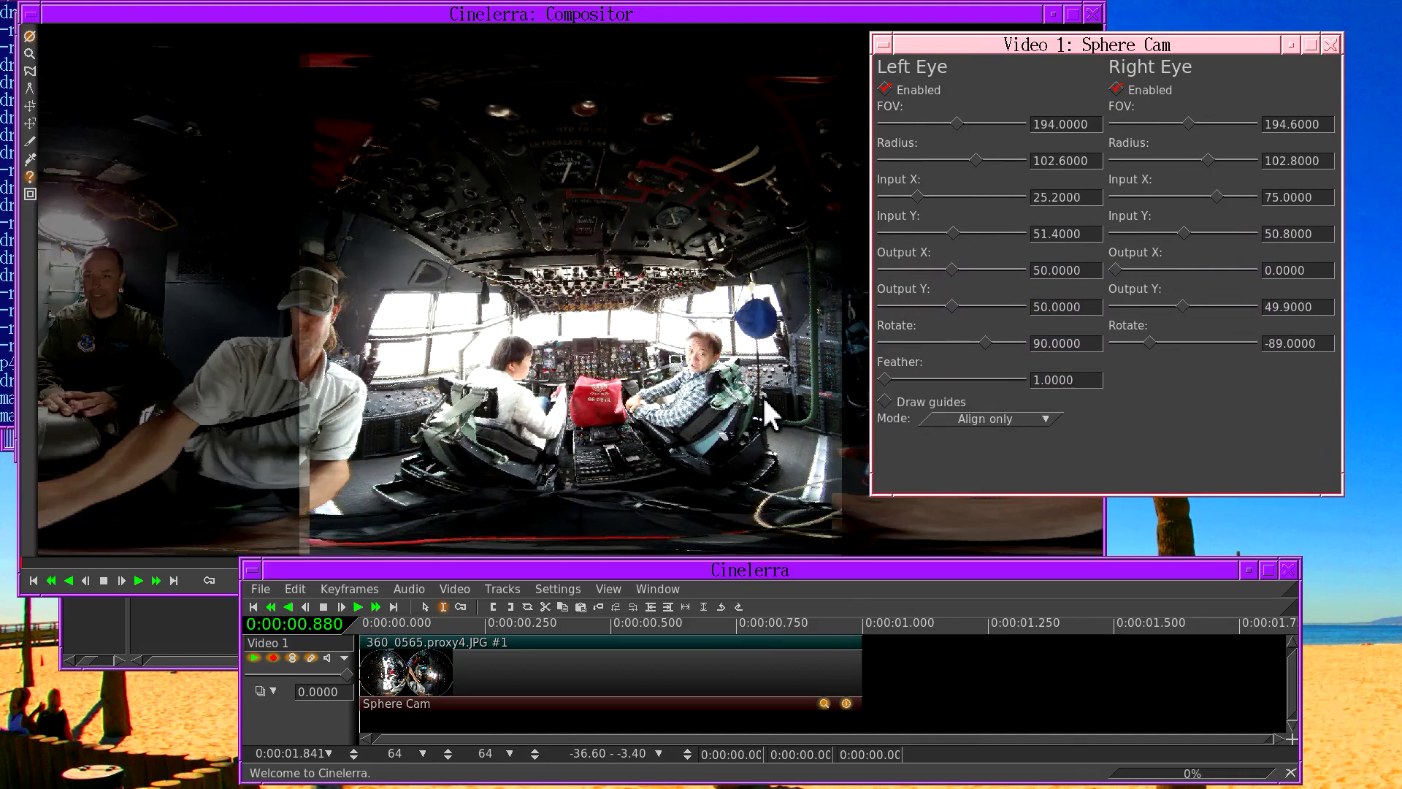
left_click(886, 398)
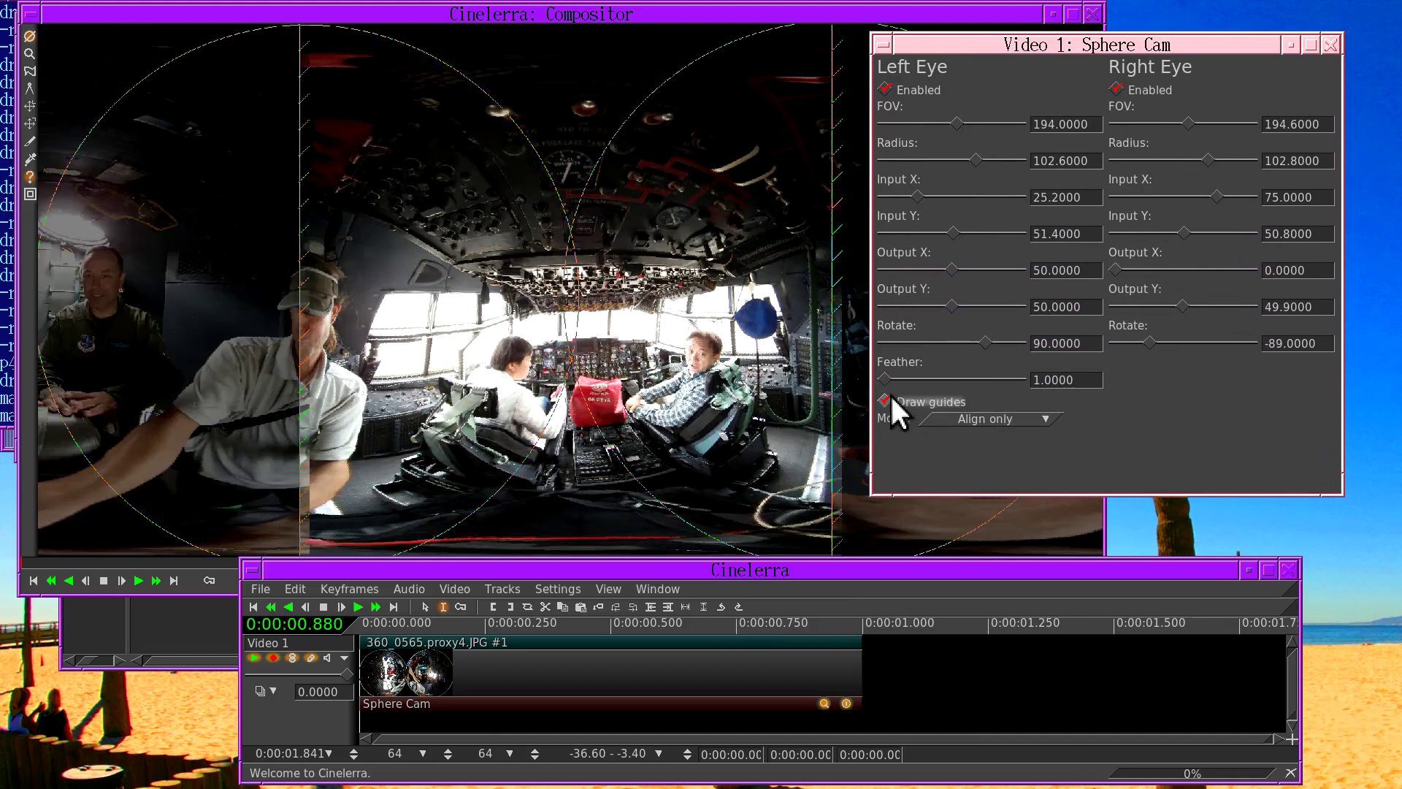
- Turn off Draw guides and widen the Sphere Cam feather to 4
mouse_move(894, 387)
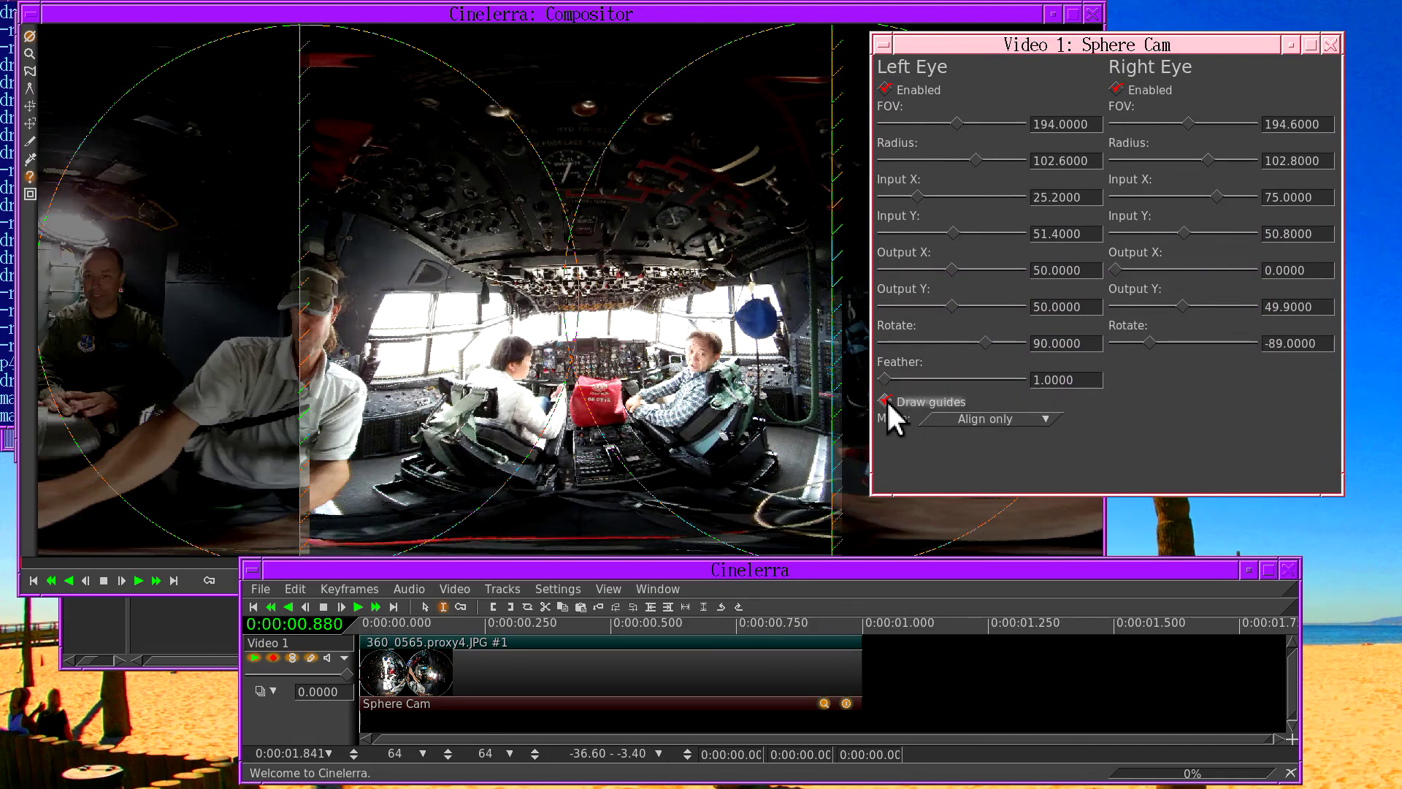
left_click_drag(890, 380, 898, 387)
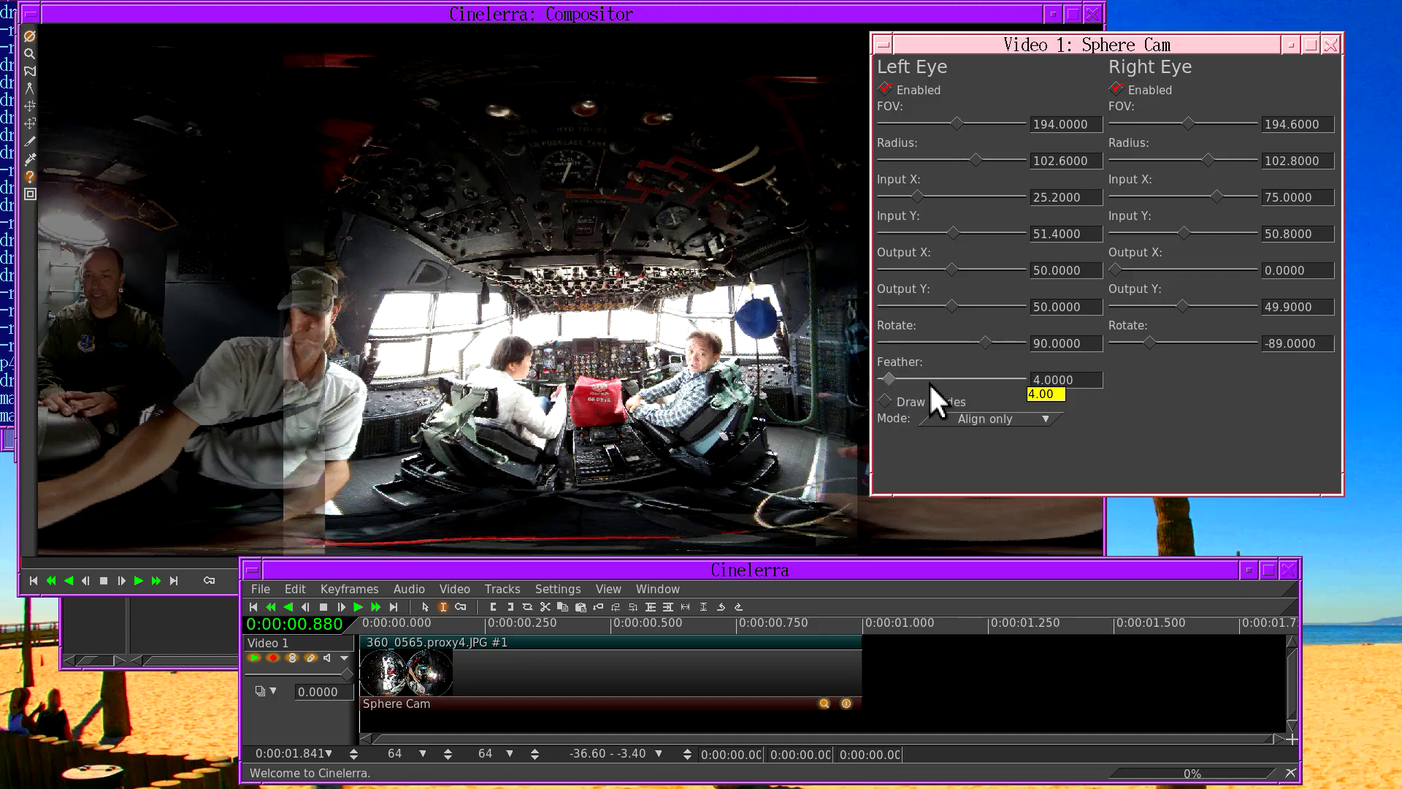
- Move the Sphere Cam controls clear of the right-hand seam in the Compositor preview
left_click_drag(989, 45, 944, 260)
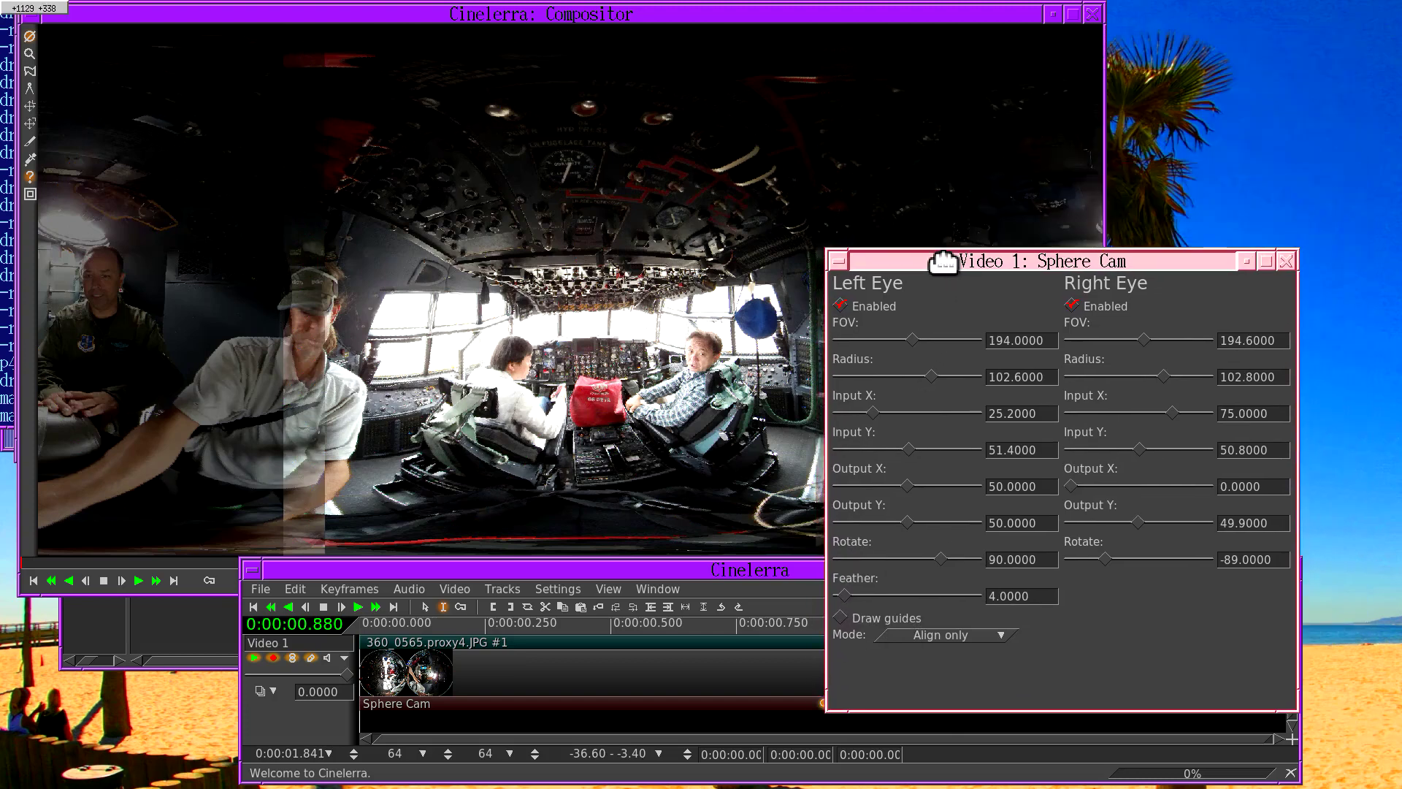
left_click_drag(943, 260, 943, 260)
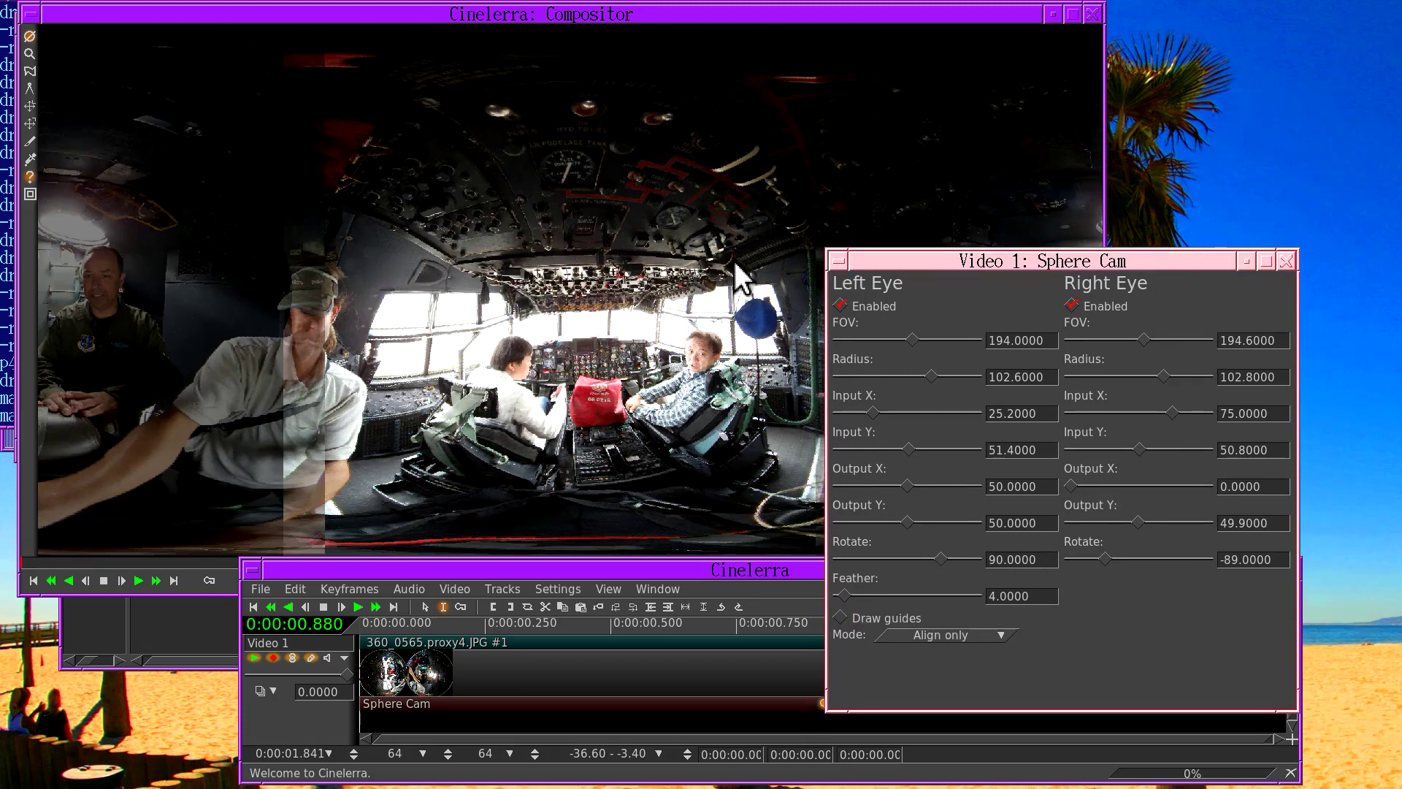
left_click_drag(832, 252, 956, 245)
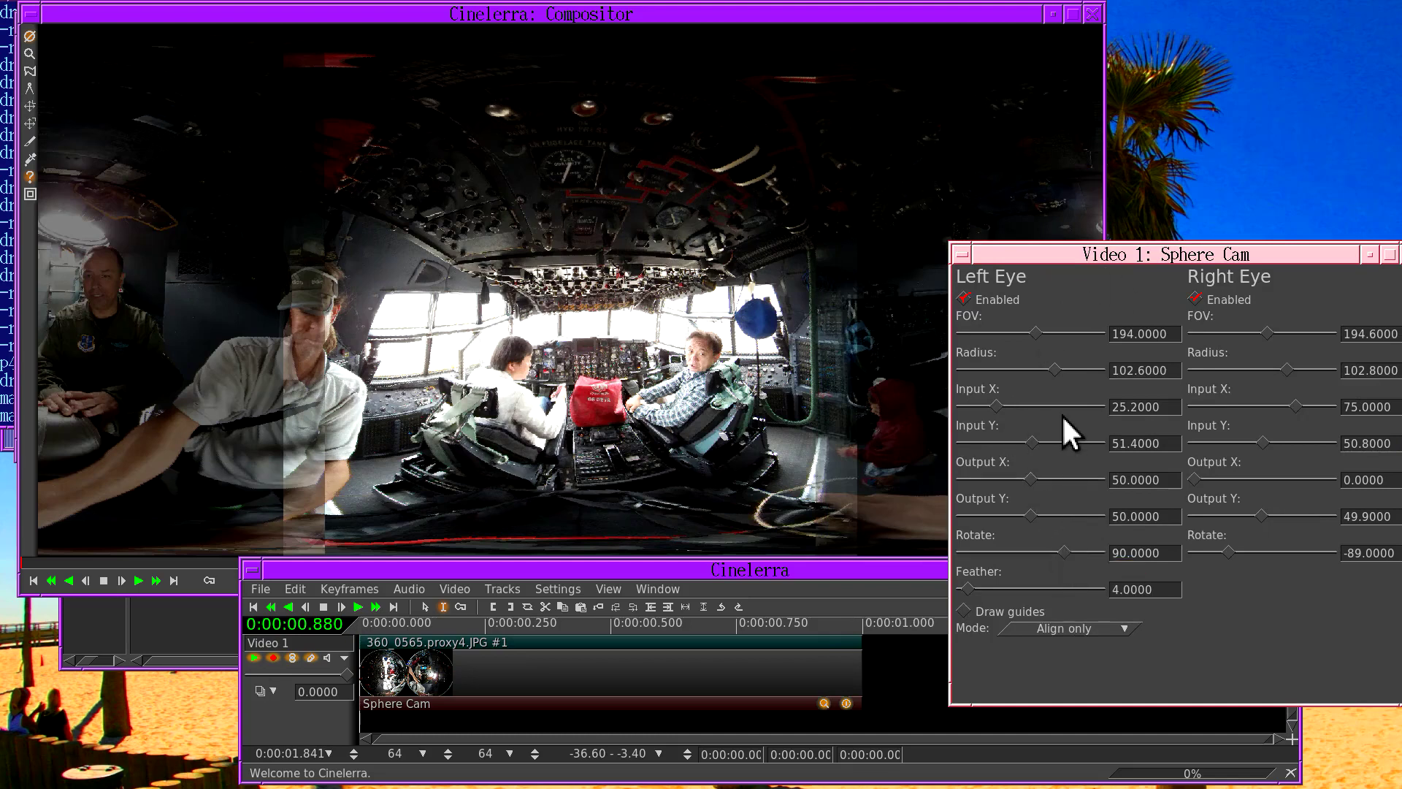
mouse_move(1028, 444)
mouse_move(1017, 472)
left_click_drag(996, 254, 1001, 250)
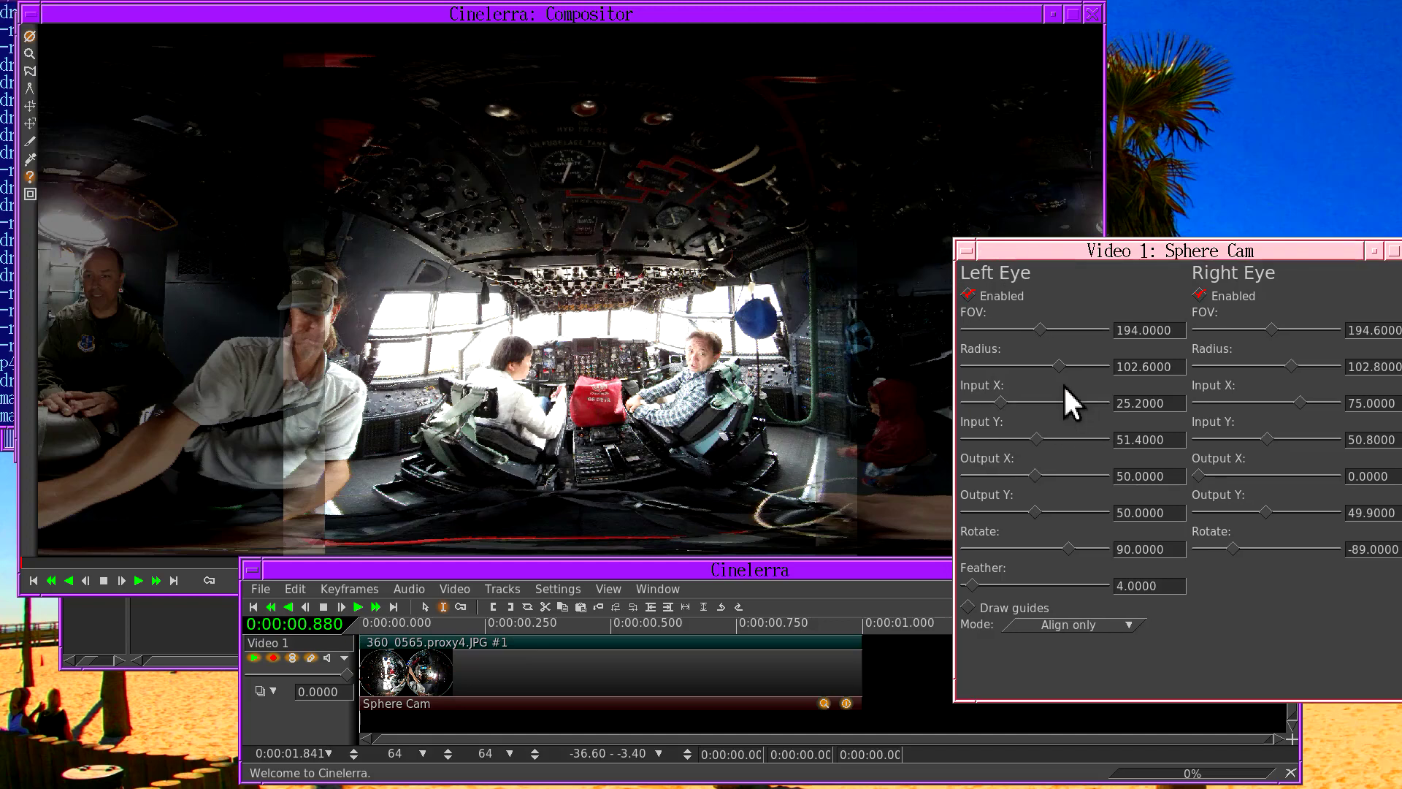
- Vary the left eye's FOV between 190.8 and about 194.6 to match the seams, and leave it at about 190.8
mouse_move(1040, 330)
scroll(1041, 330, "down", 2)
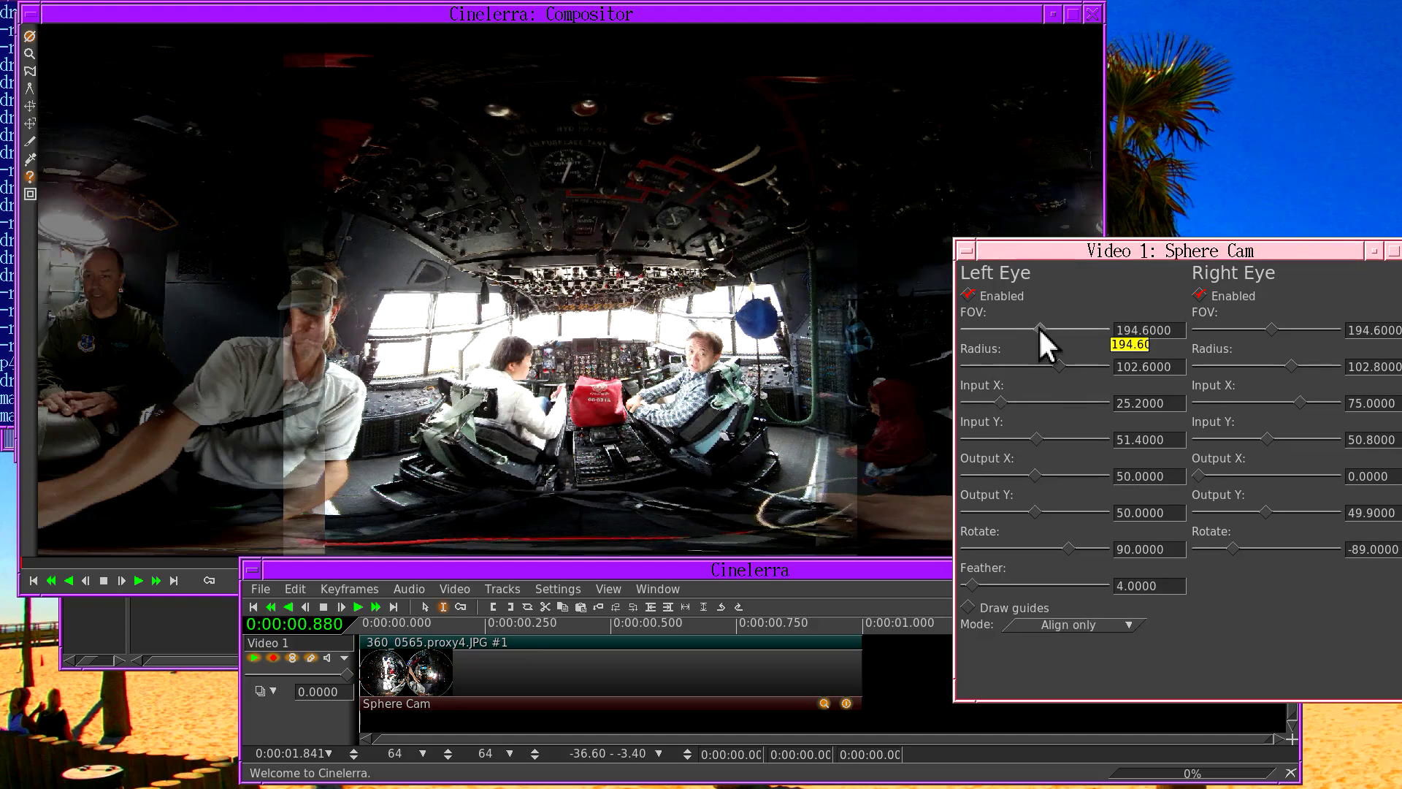
scroll(1045, 347, "down", 1)
scroll(1046, 347, "down", 1)
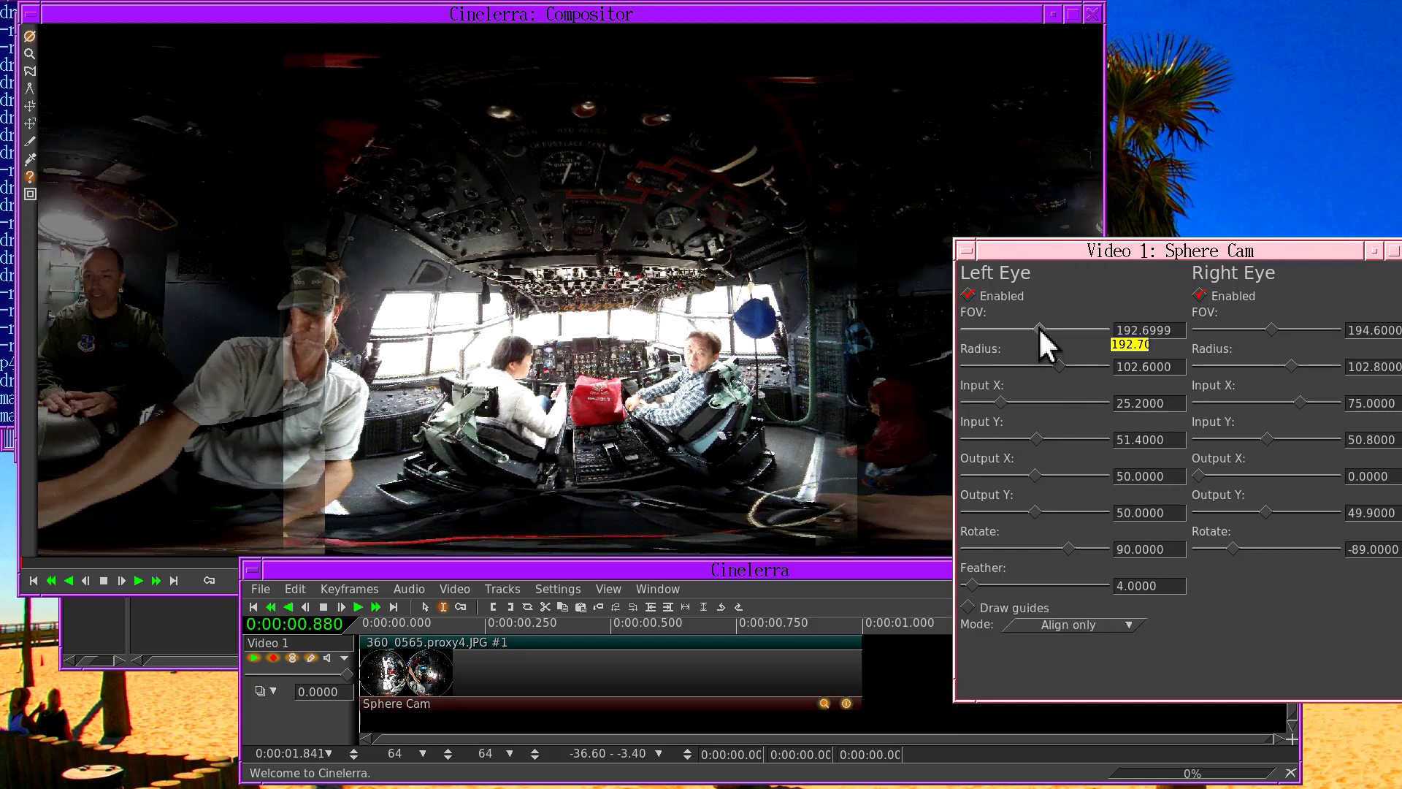
scroll(1046, 346, "down", 2)
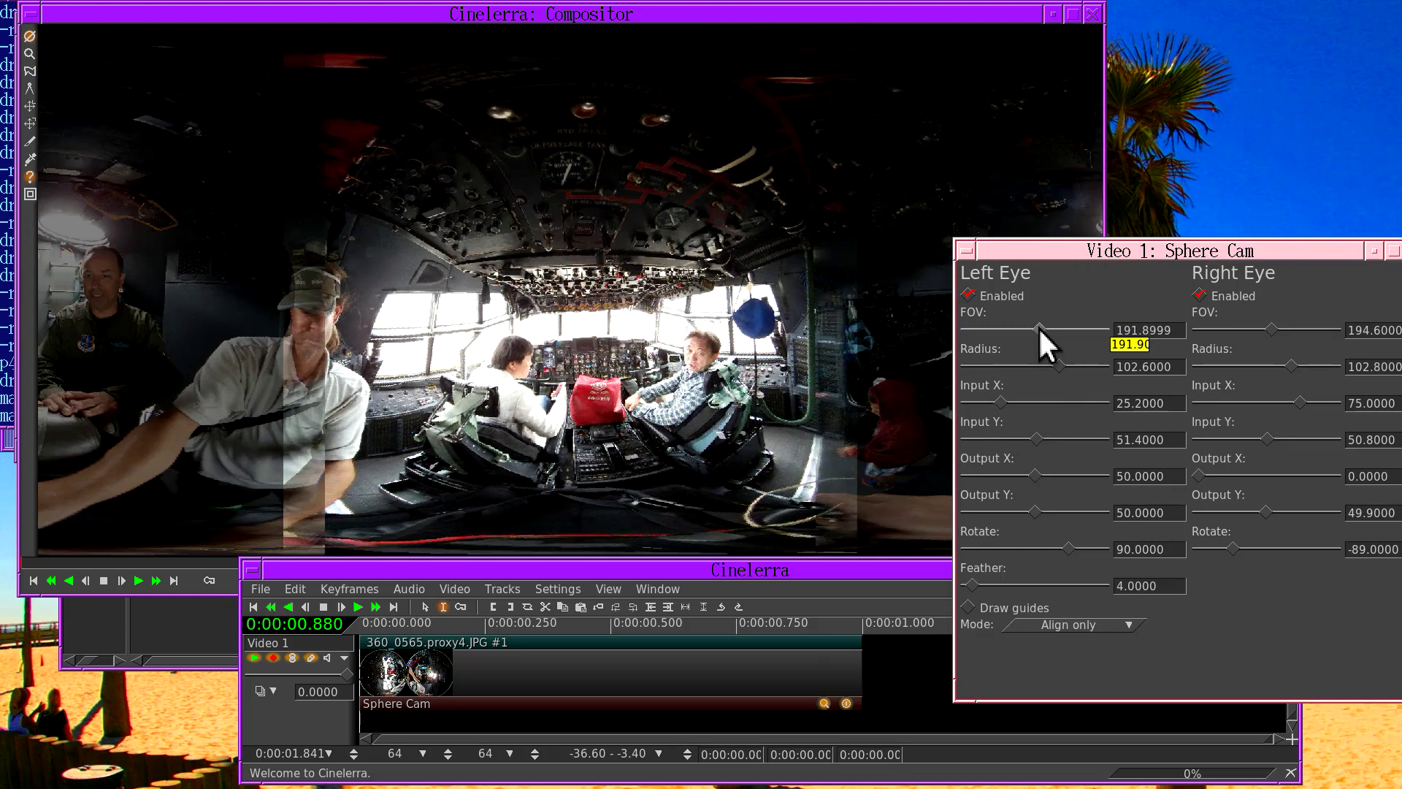
scroll(1046, 347, "up", 2)
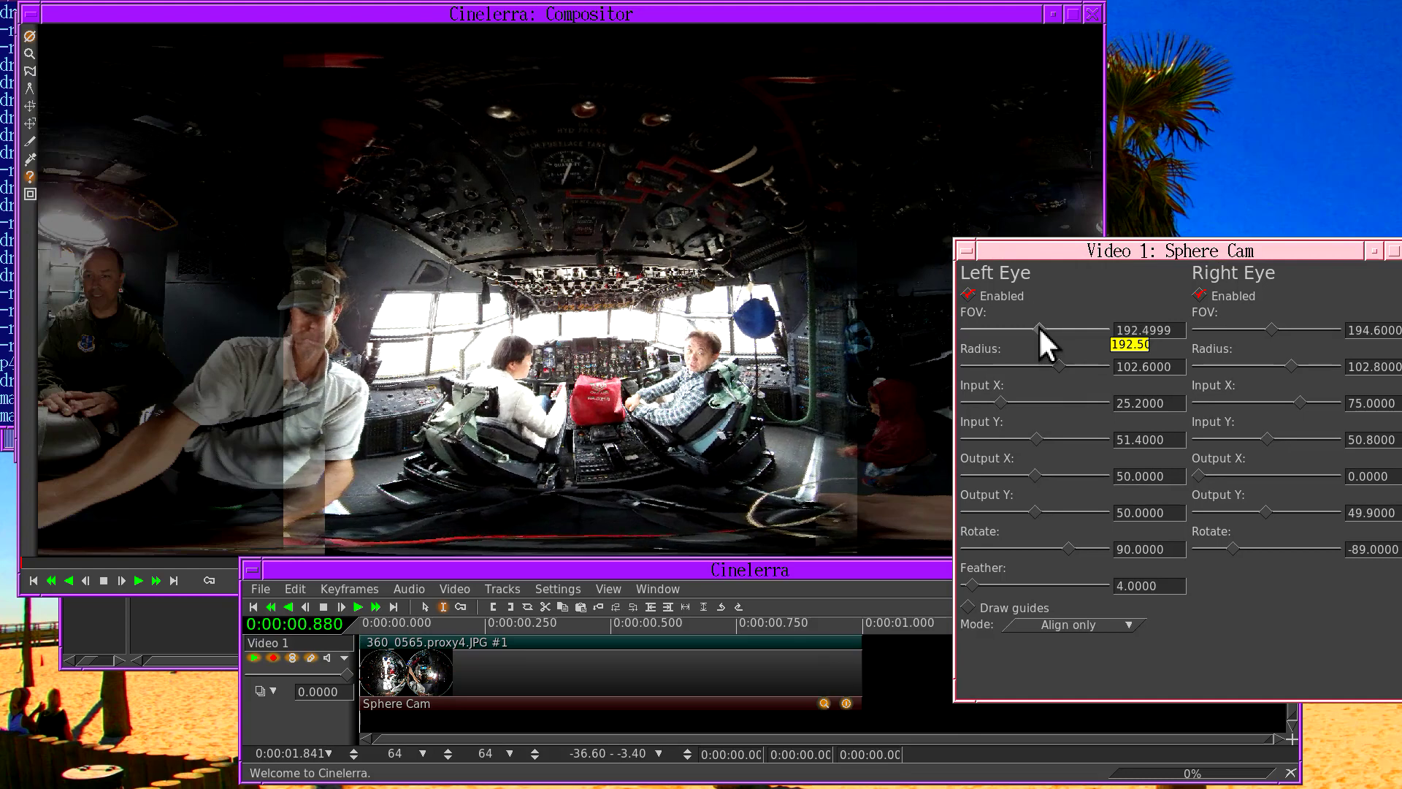
scroll(1046, 347, "up", 2)
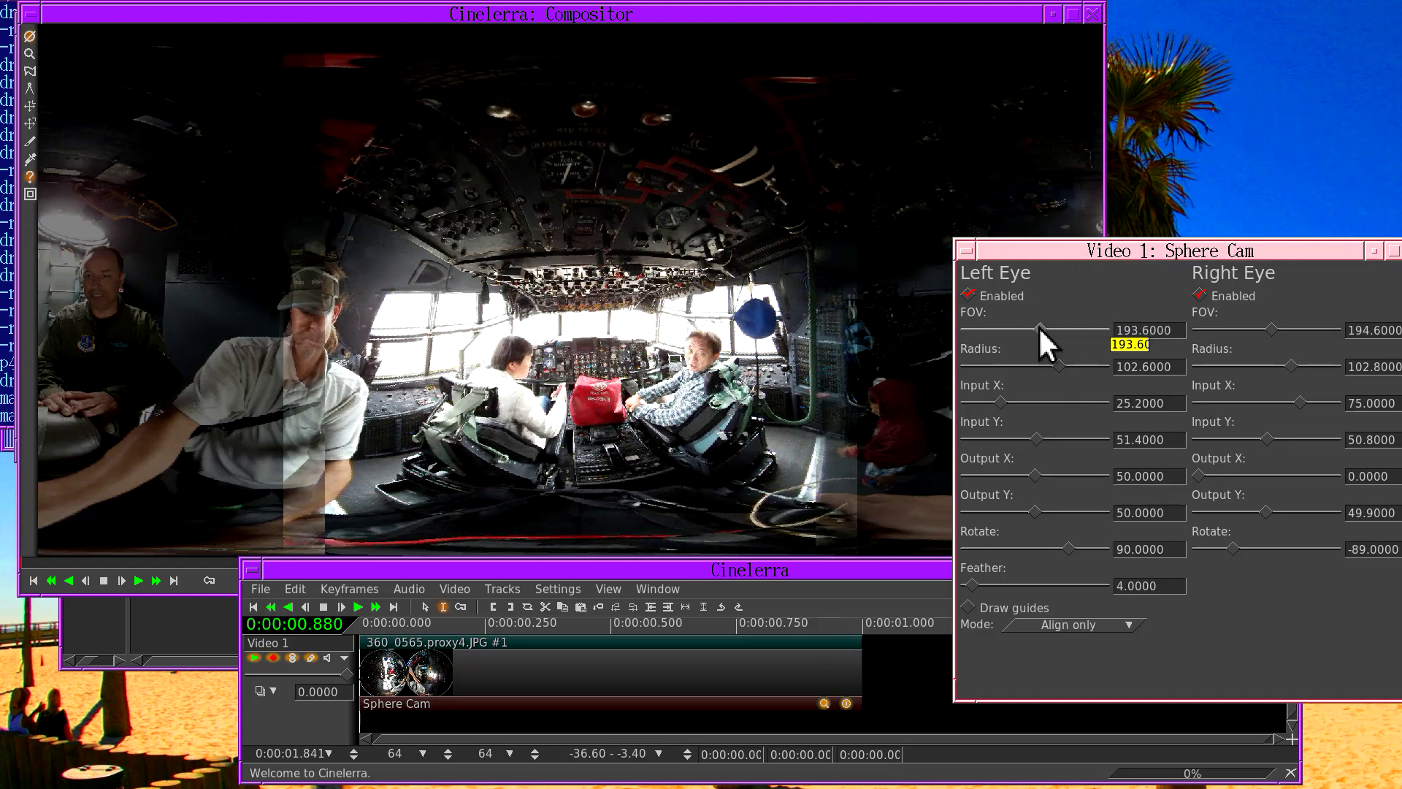
scroll(1039, 328, "up", 2)
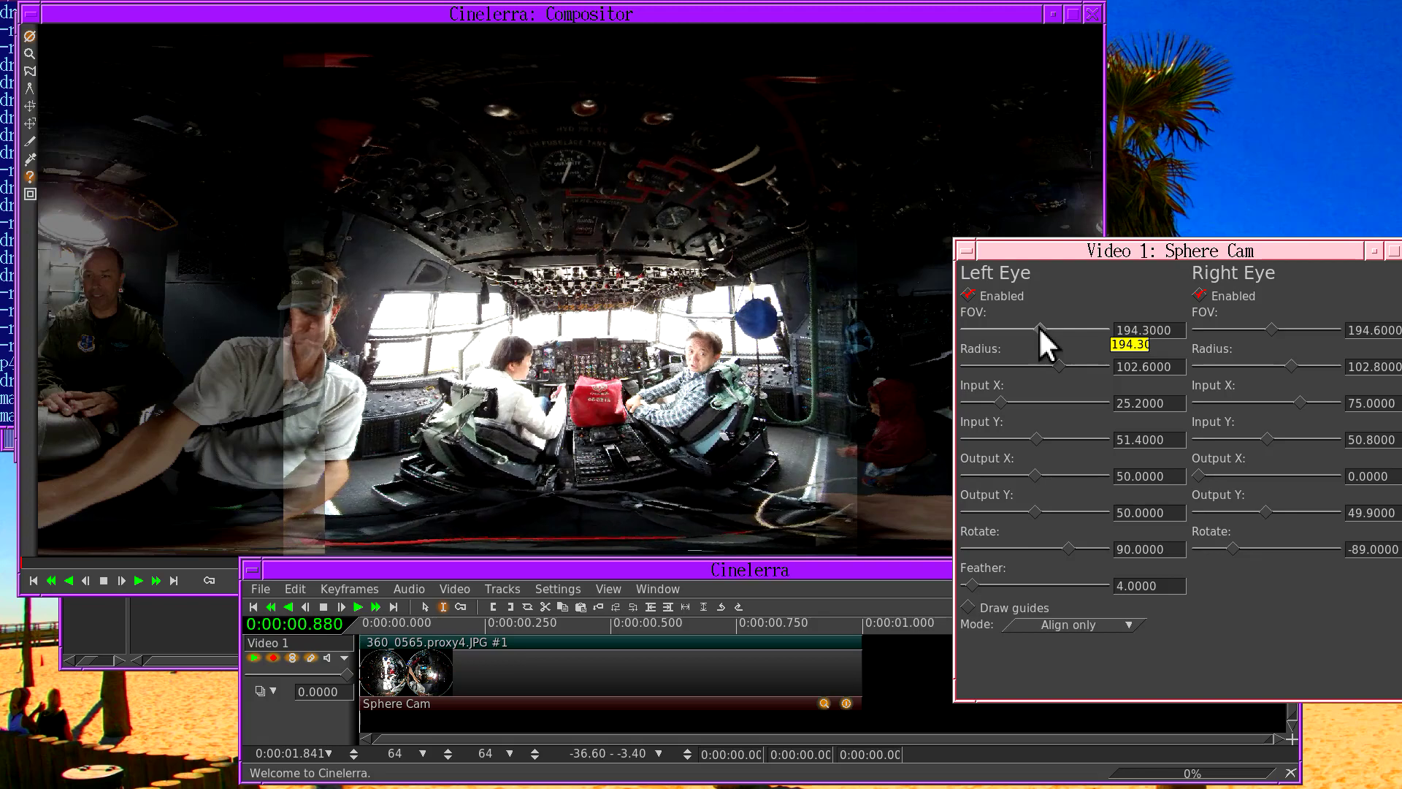
scroll(1040, 328, "down", 2)
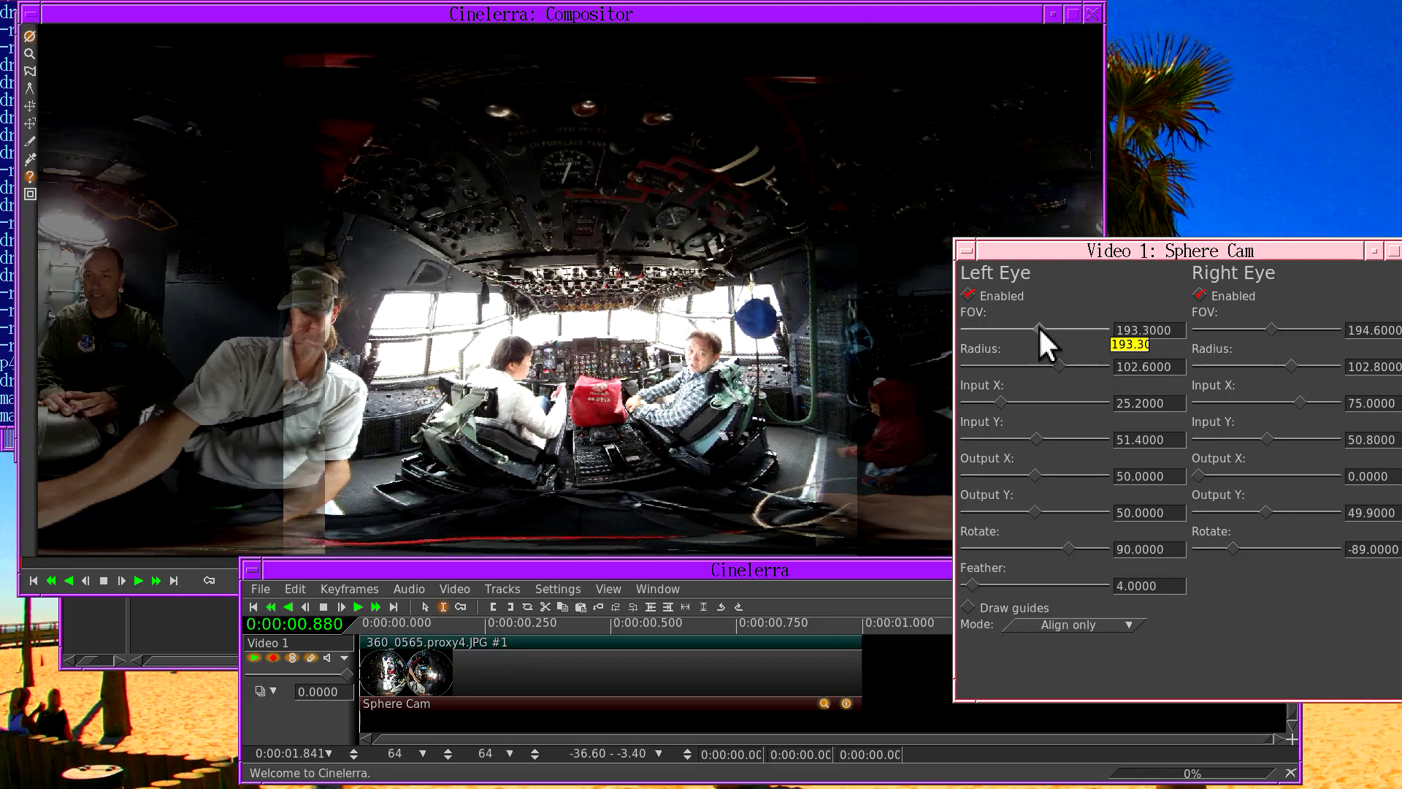
scroll(1037, 326, "down", 2)
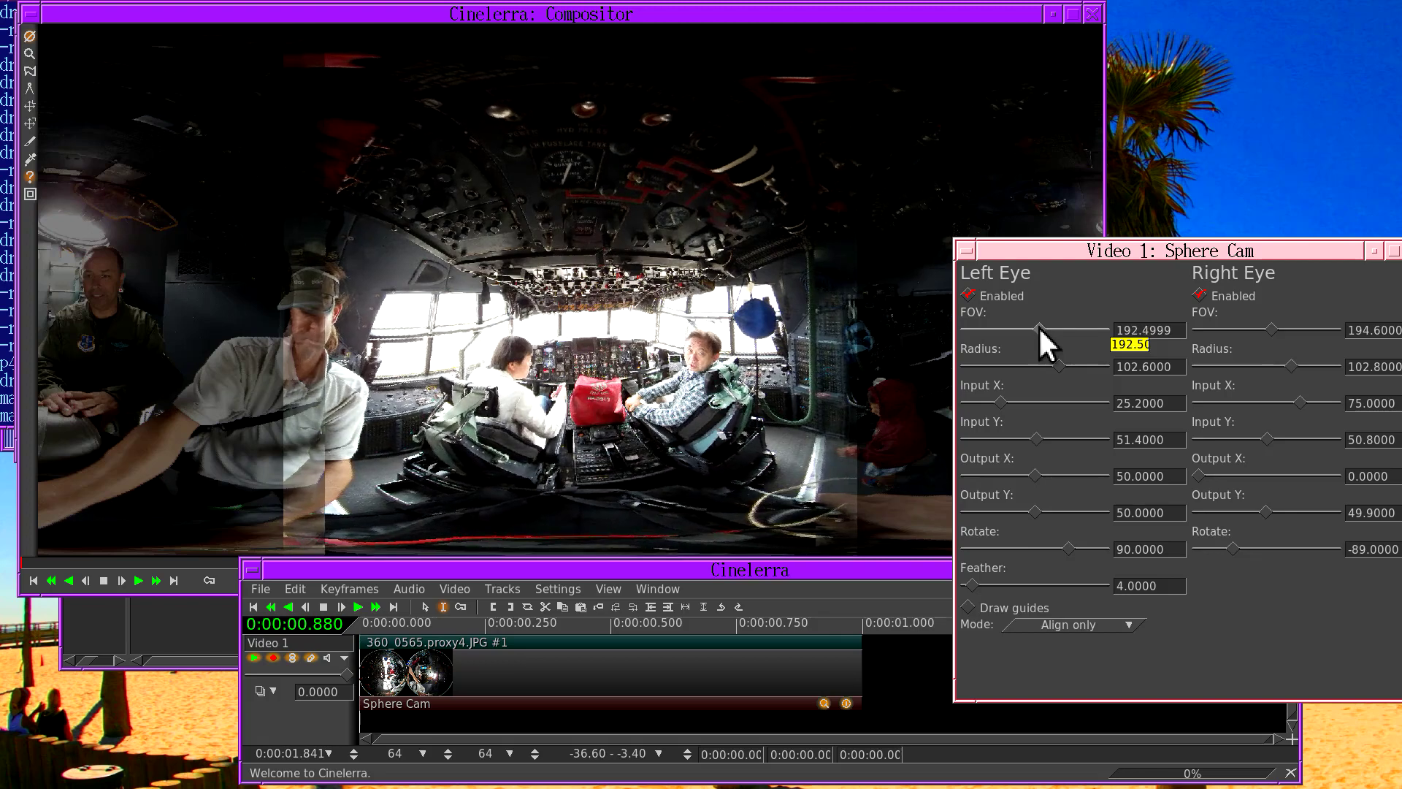
scroll(1037, 325, "up", 2)
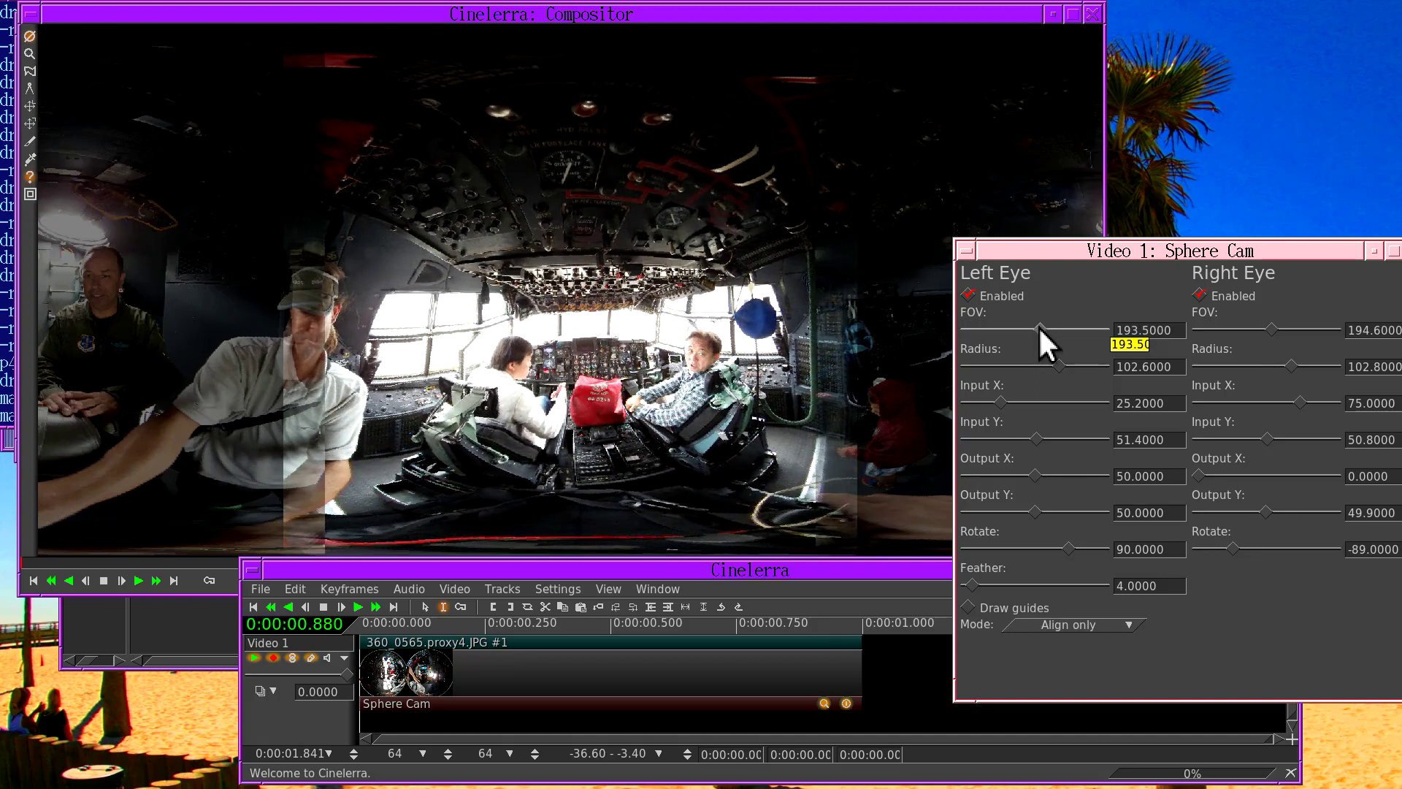
scroll(1037, 326, "down", 2)
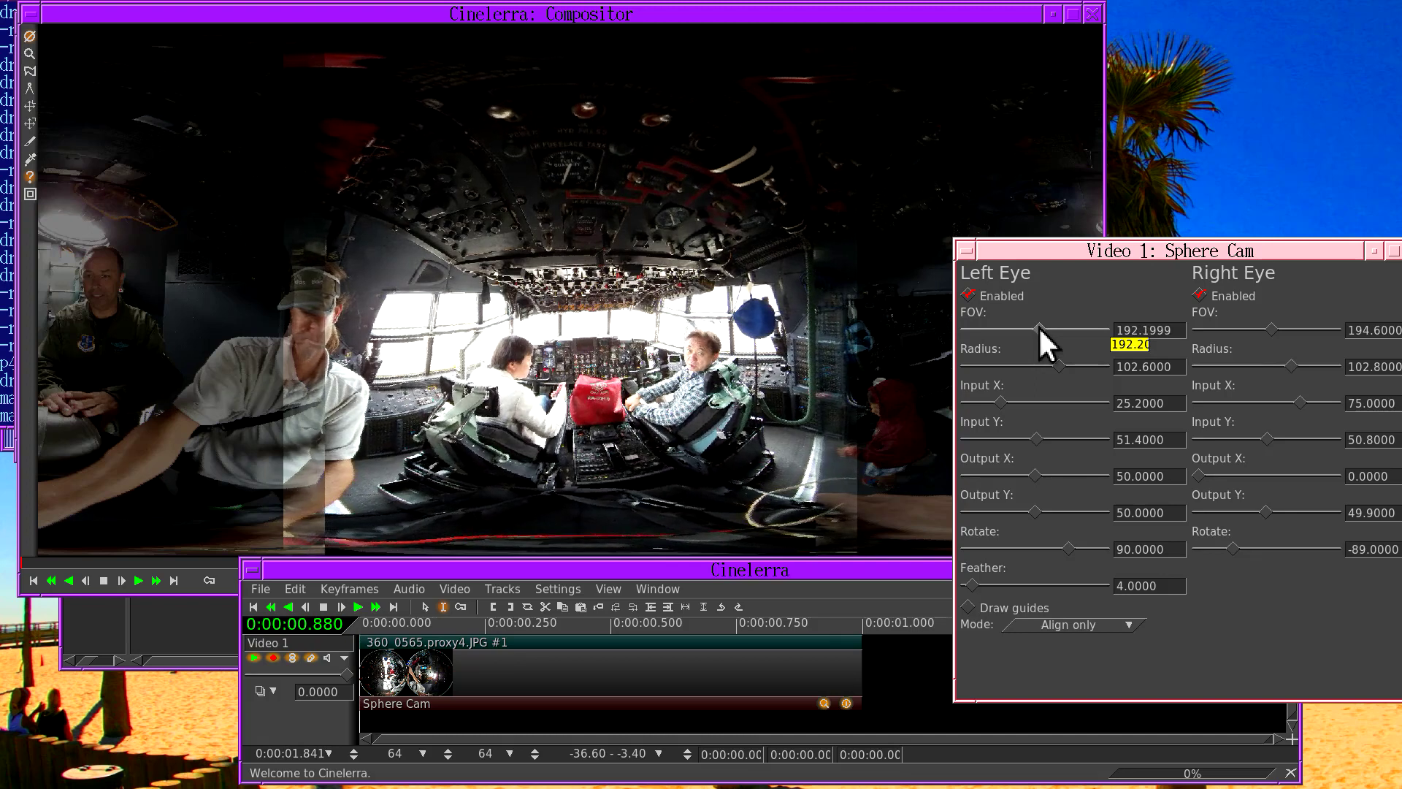
scroll(1037, 325, "down", 2)
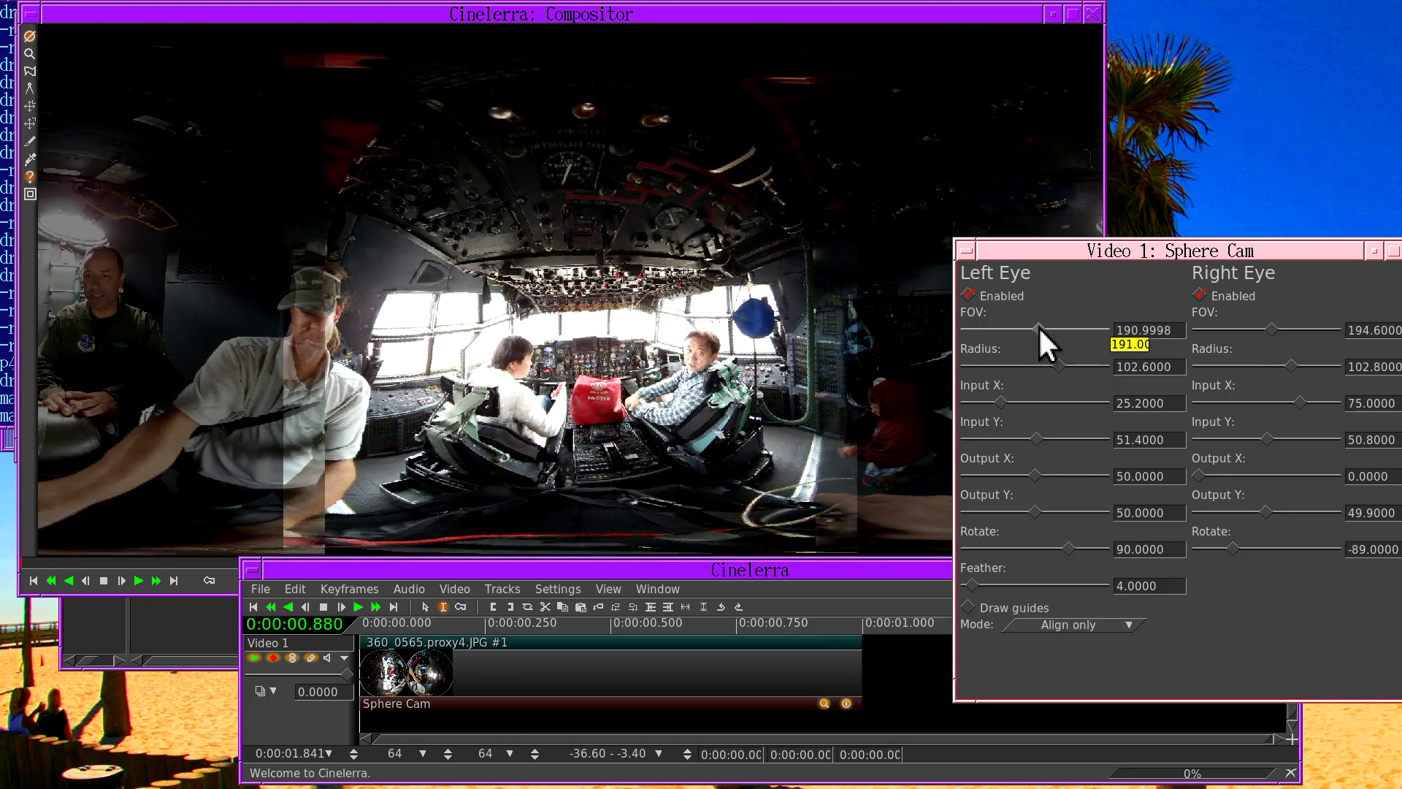
scroll(1037, 326, "down", 1)
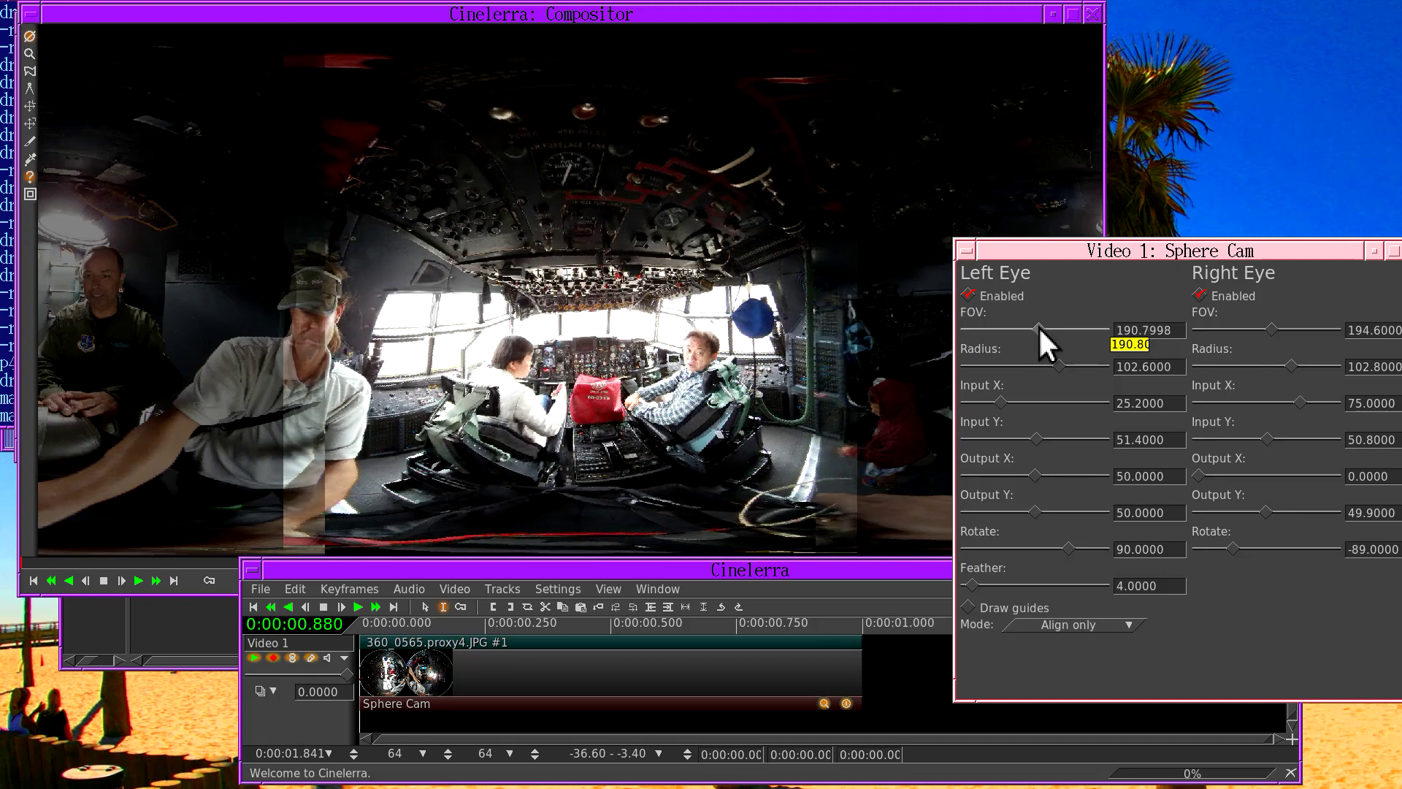
- Disable and re-enable the right eye and the left eye in turn to compare how they overlap
left_click(1237, 295)
left_click(1237, 295)
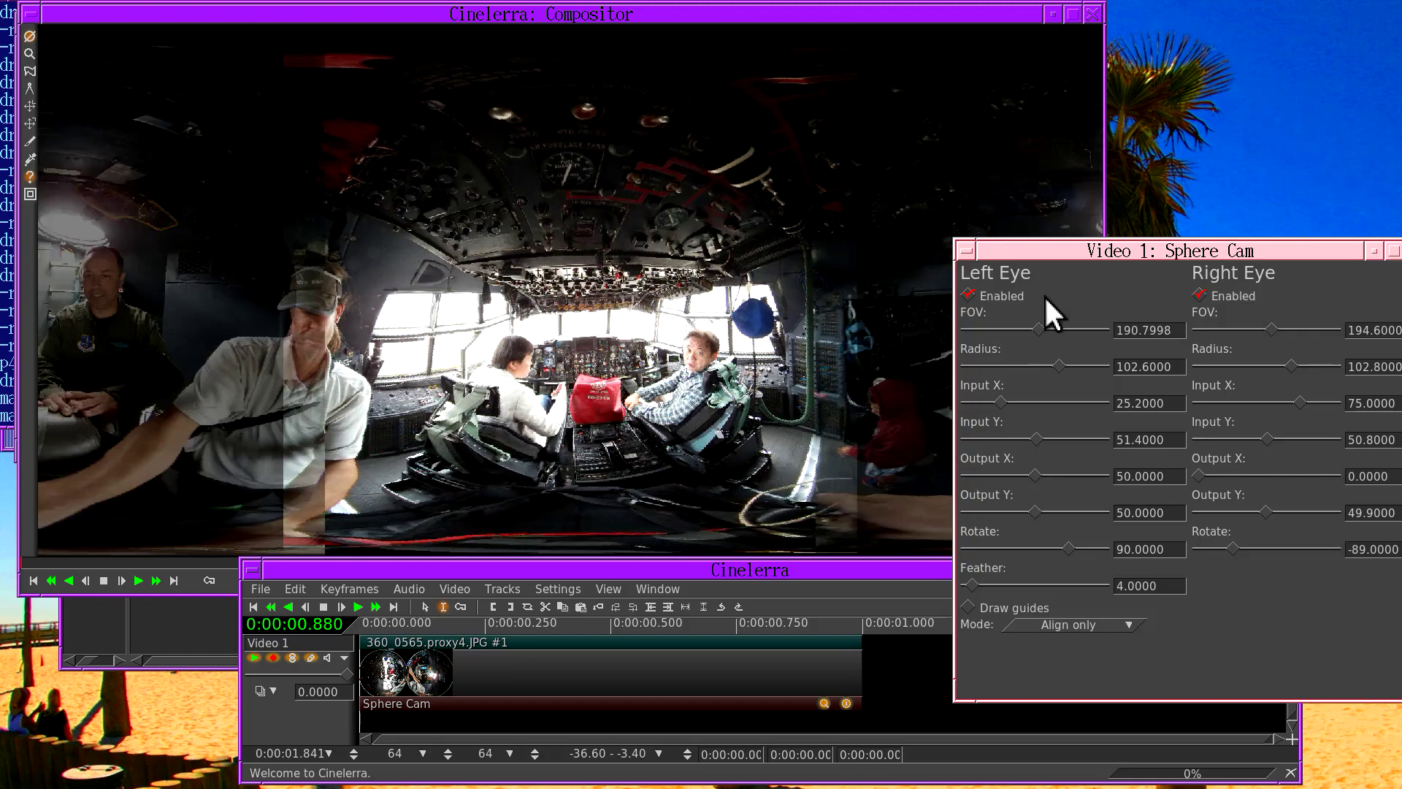
left_click(1008, 297)
left_click(1008, 297)
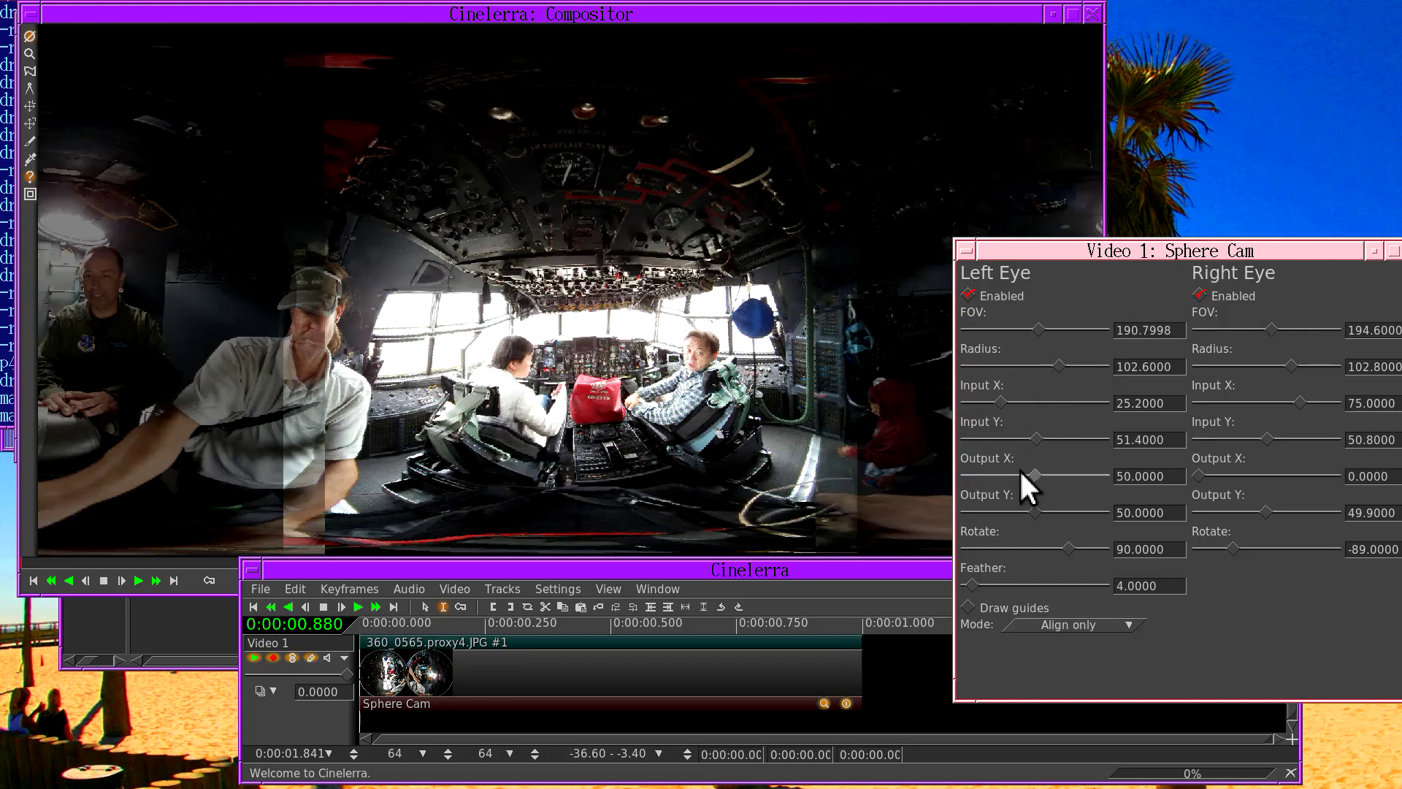
- Try the left eye's Output X at 50.3, and bring it down to 49.8
scroll(1033, 471, "down", 1)
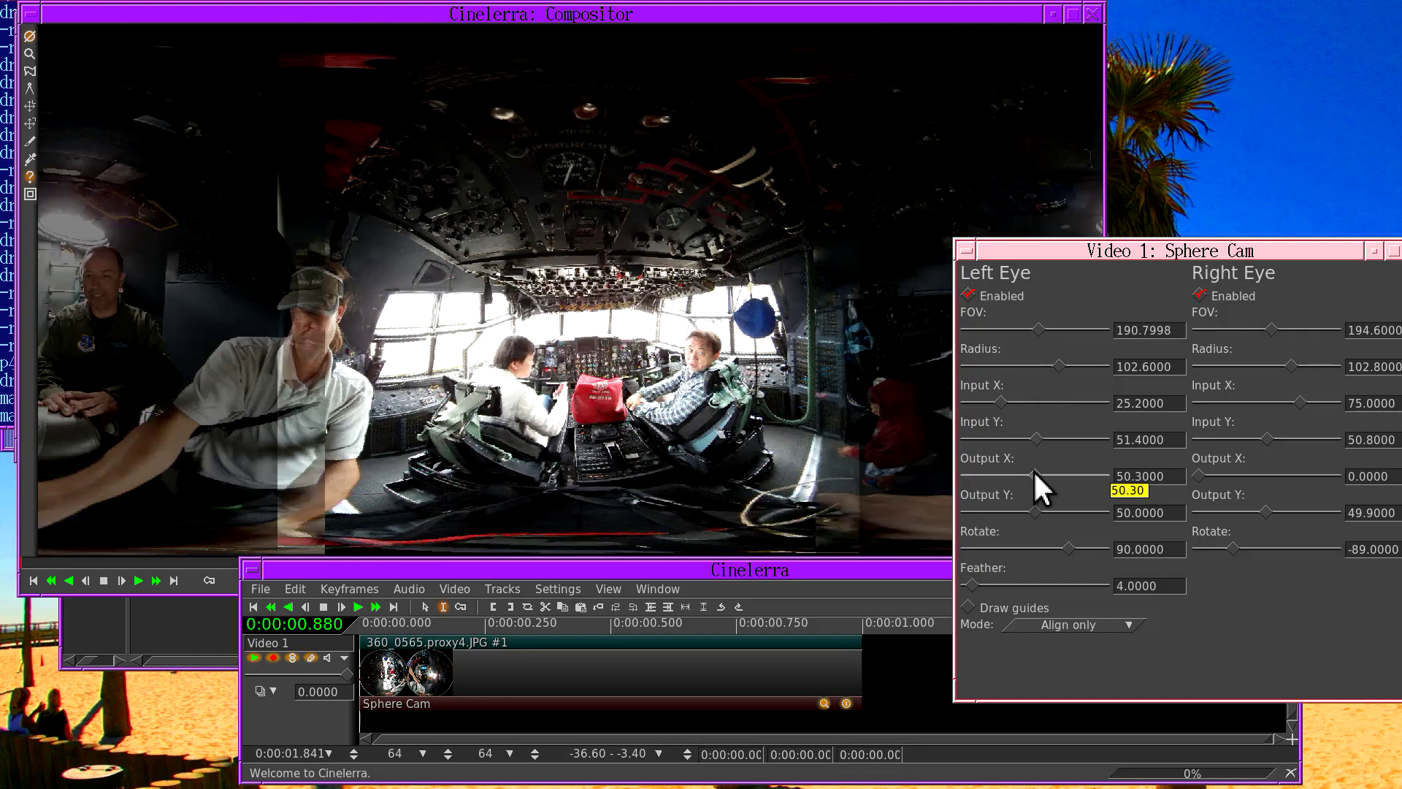
scroll(1033, 471, "down", 2)
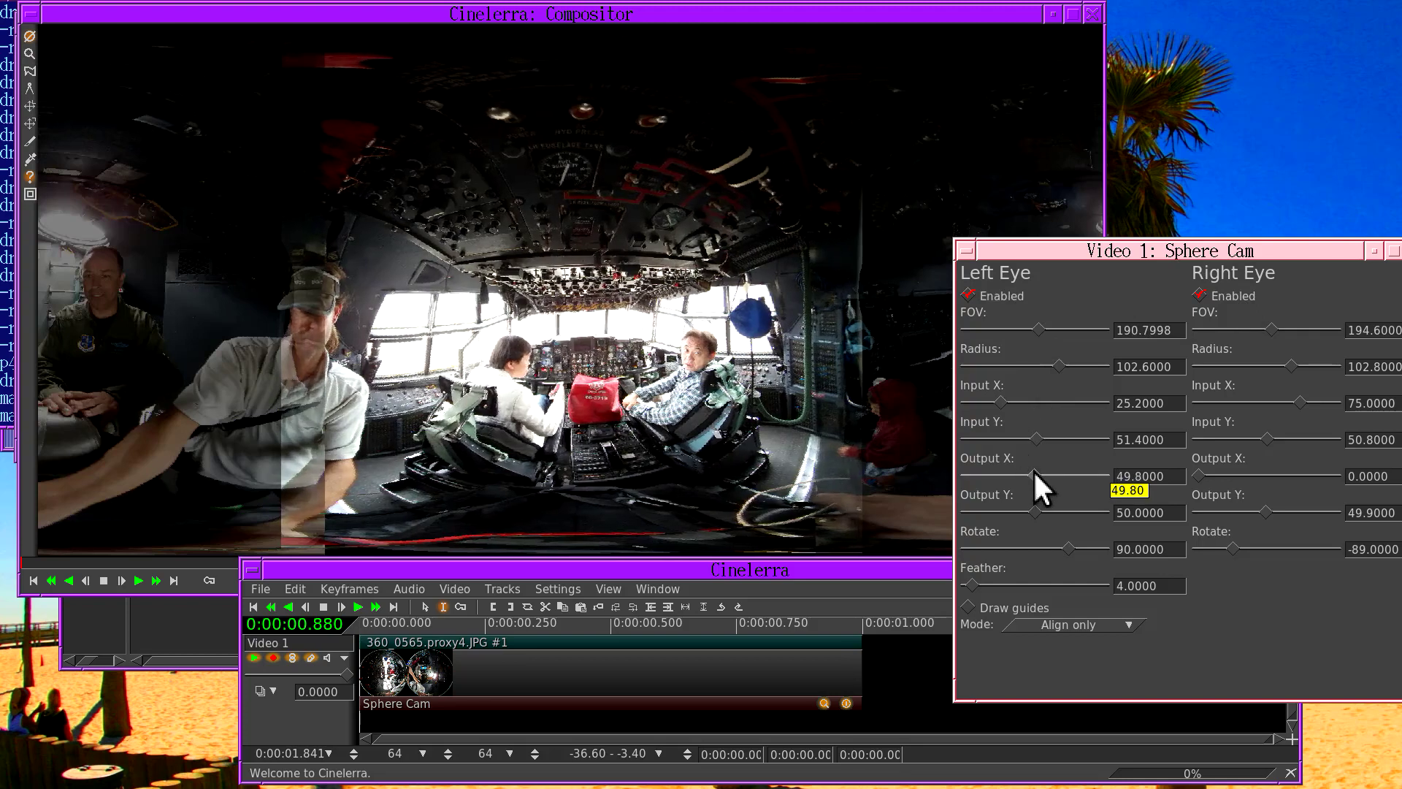
scroll(1032, 470, "down", 1)
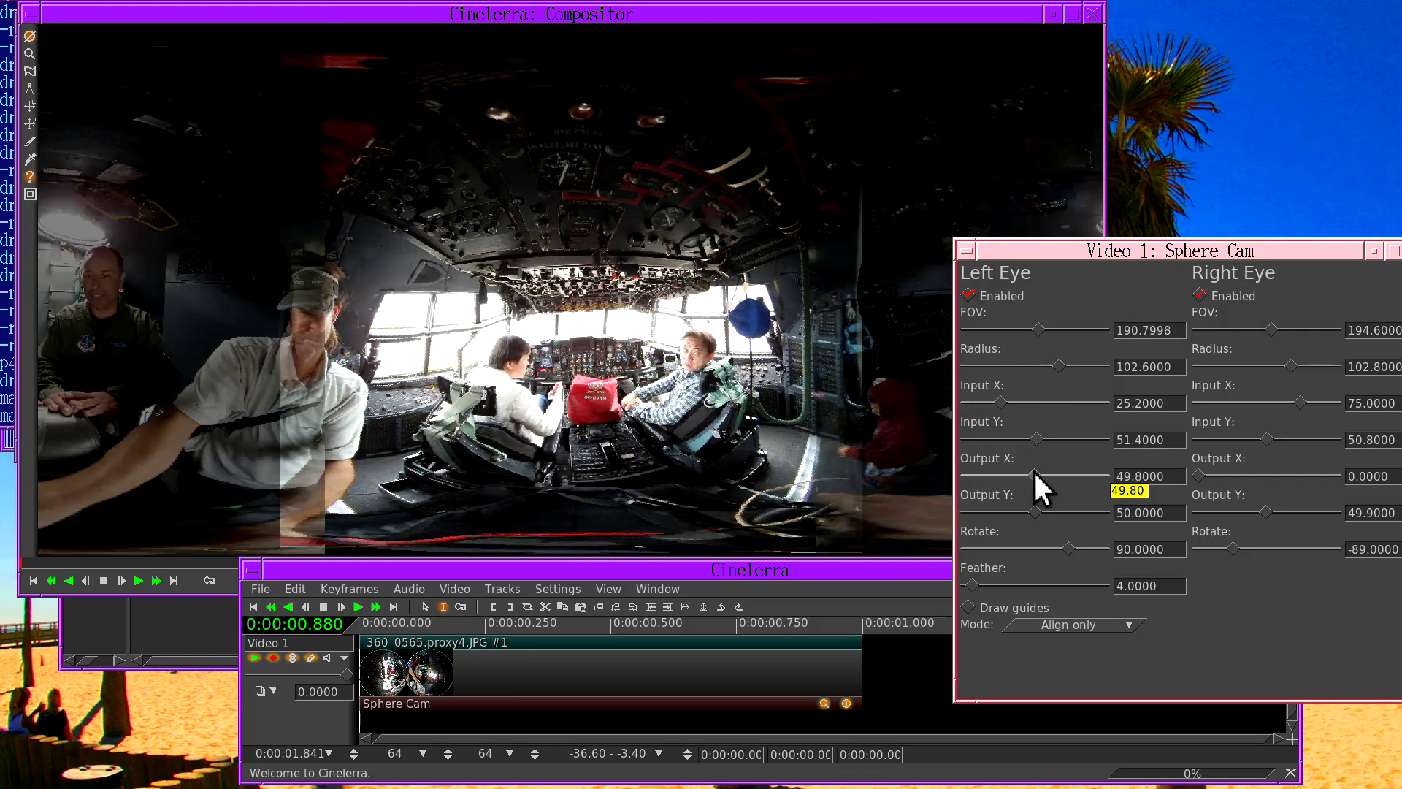
scroll(1033, 470, "up", 1)
scroll(1033, 470, "up", 1)
- Try right eye FOV values between about 191.6 and 194.3, ending at about 192.4
scroll(1272, 323, "down", 3)
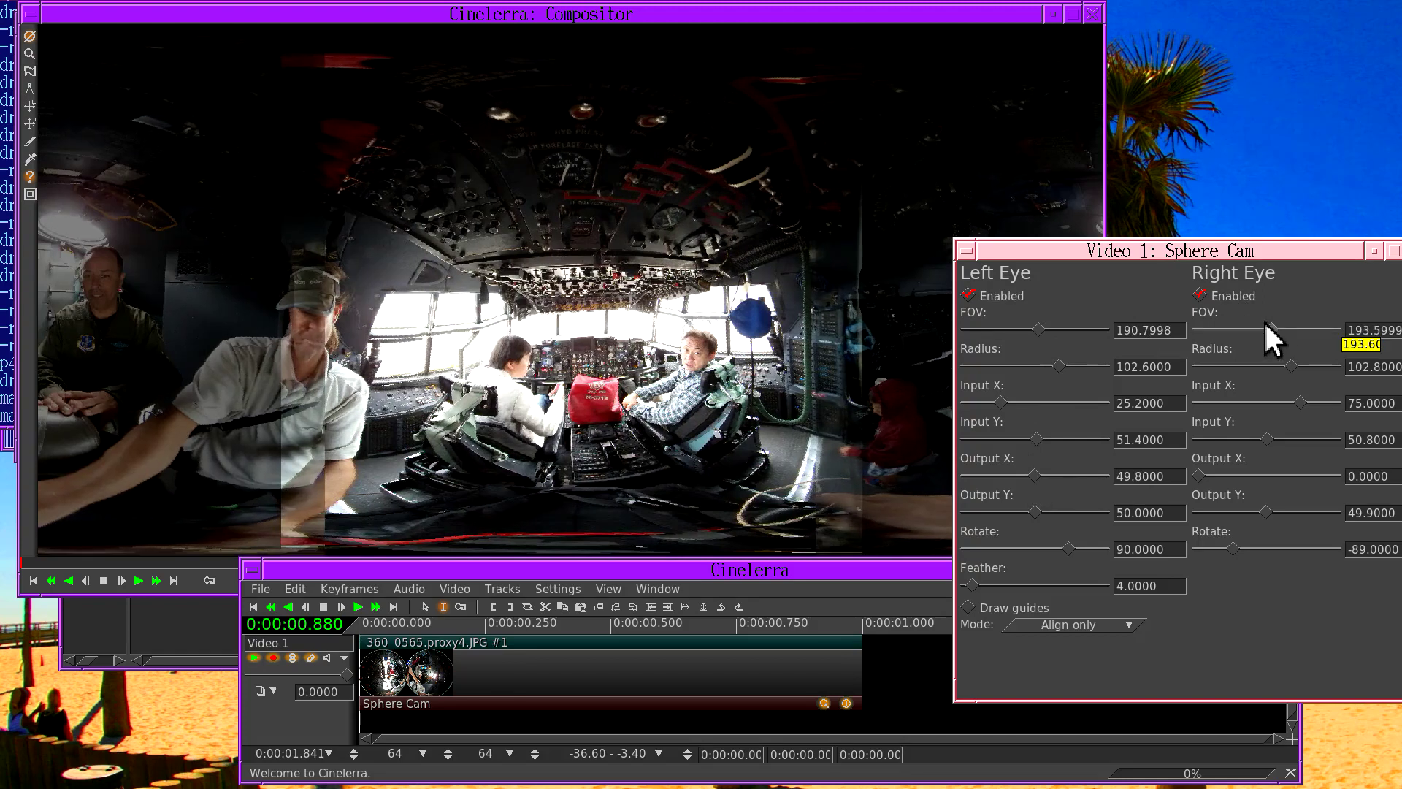
scroll(1265, 322, "down", 2)
scroll(1264, 322, "up", 1)
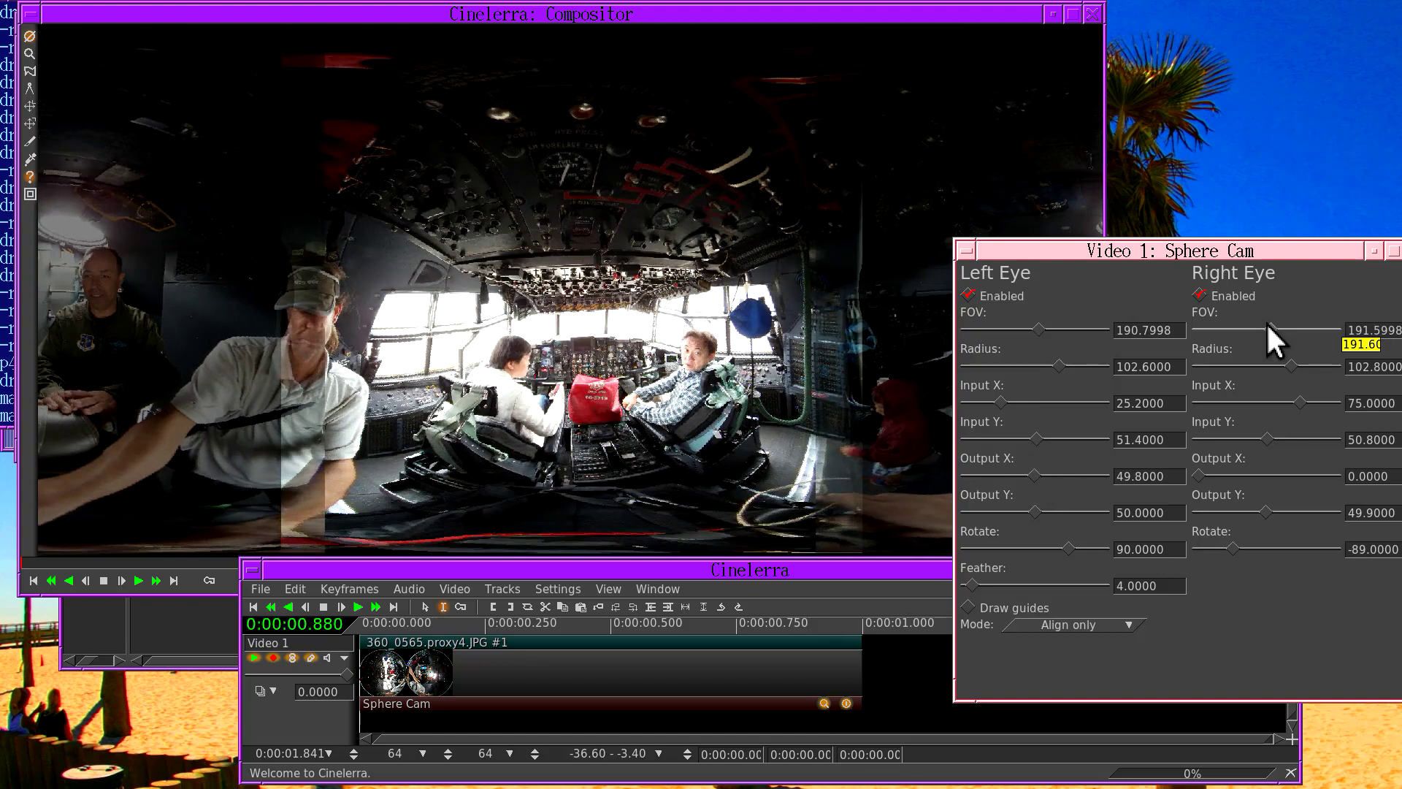
scroll(1264, 322, "up", 1)
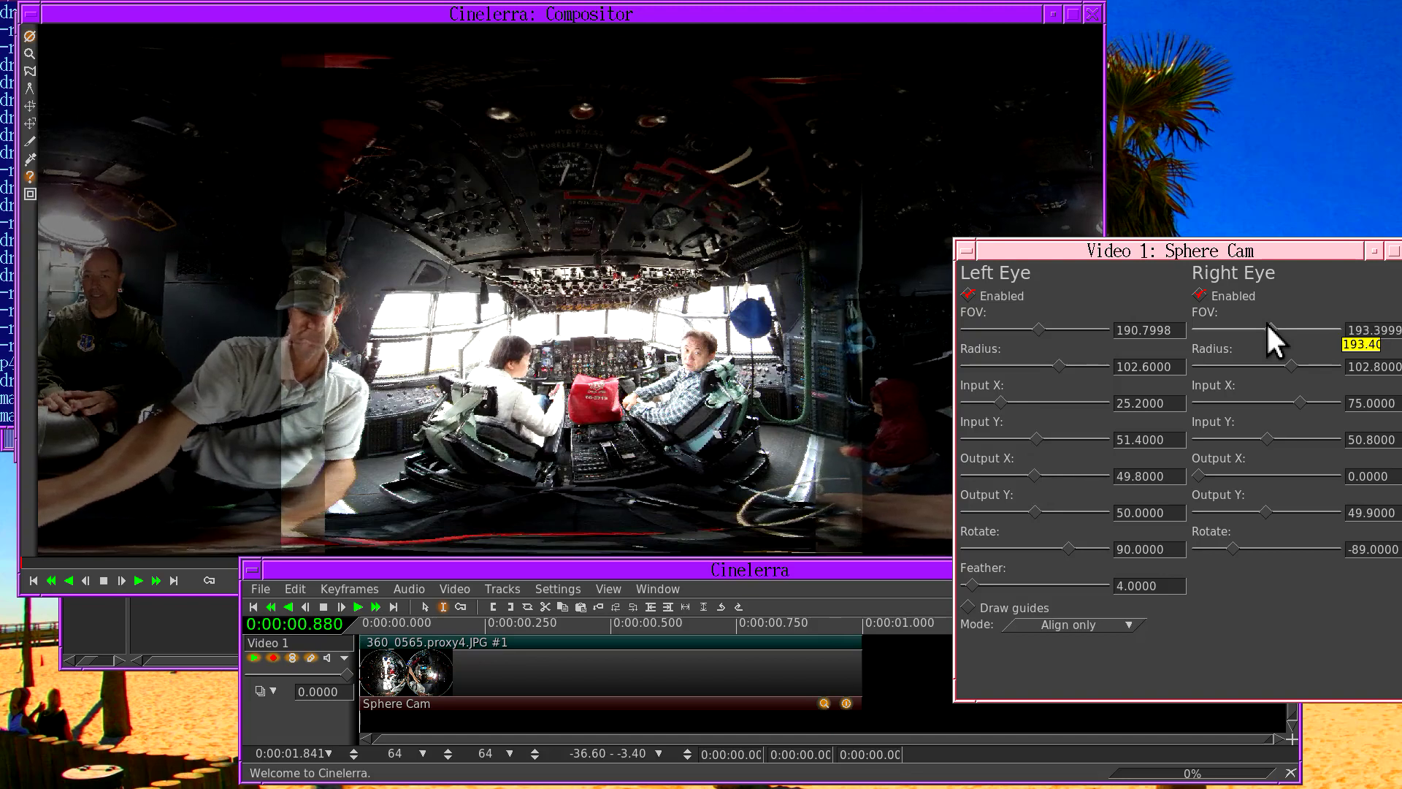
scroll(1264, 322, "up", 1)
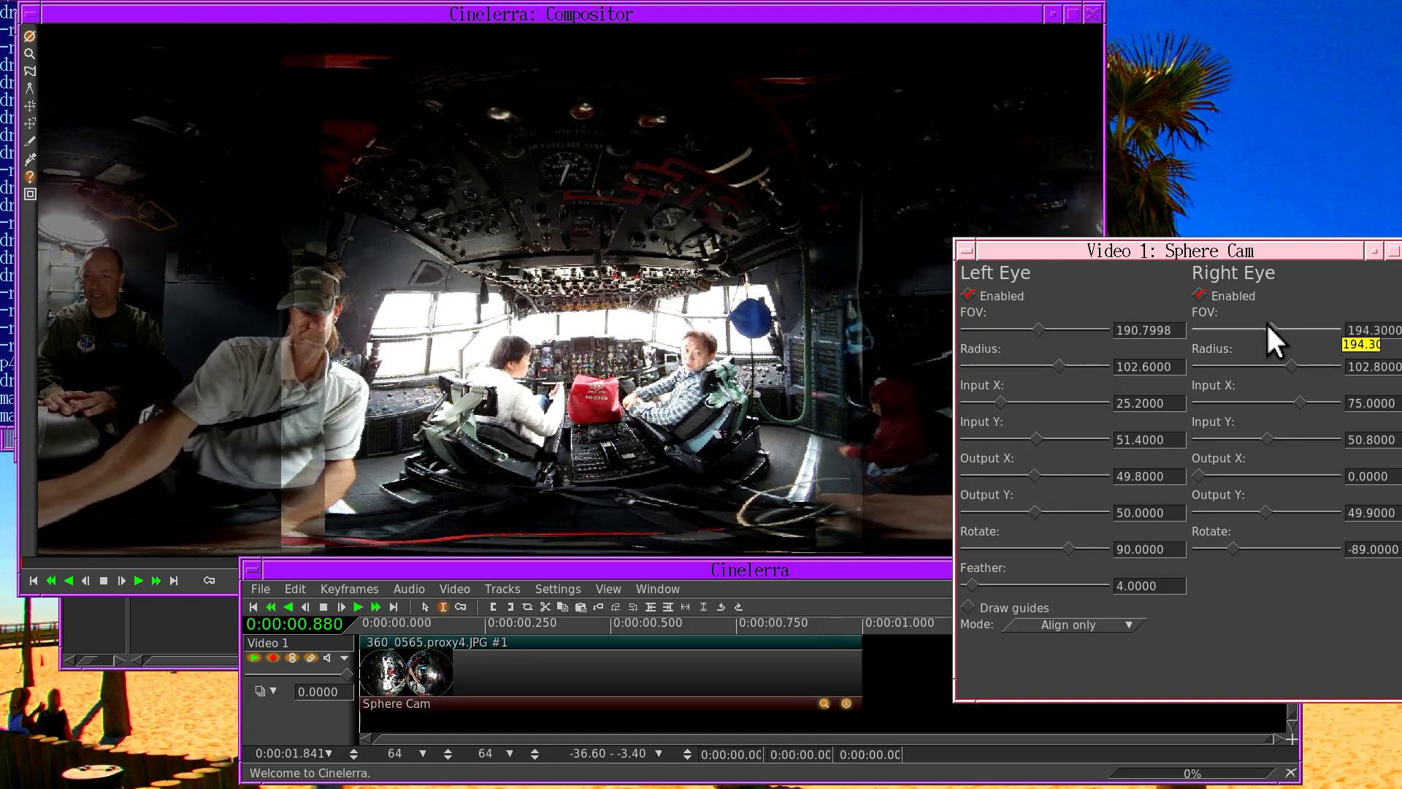
scroll(1264, 322, "down", 1)
scroll(1265, 322, "down", 1)
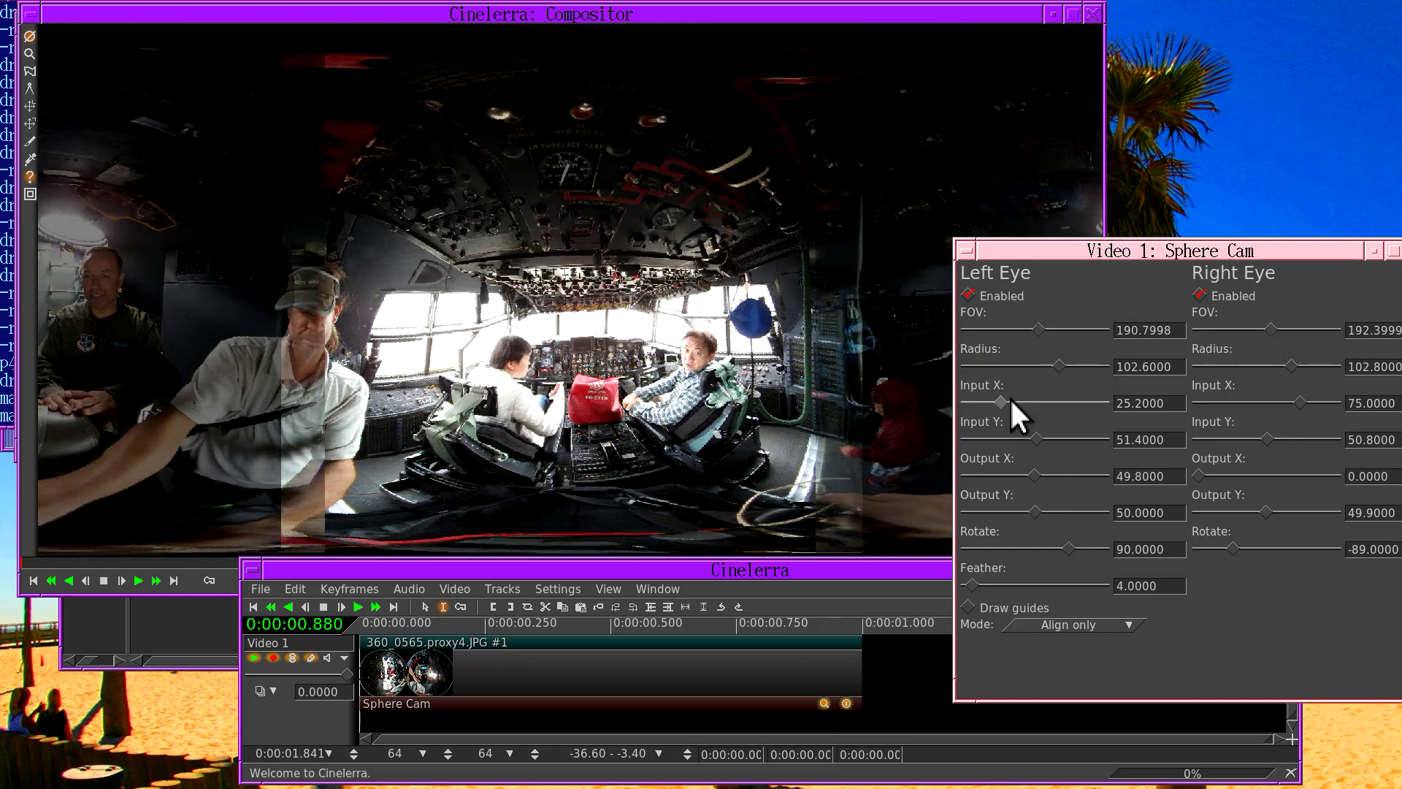
- Compare left eye Output X values between 50 and 50.4, and set it to 50.1
scroll(1026, 477, "up", 2)
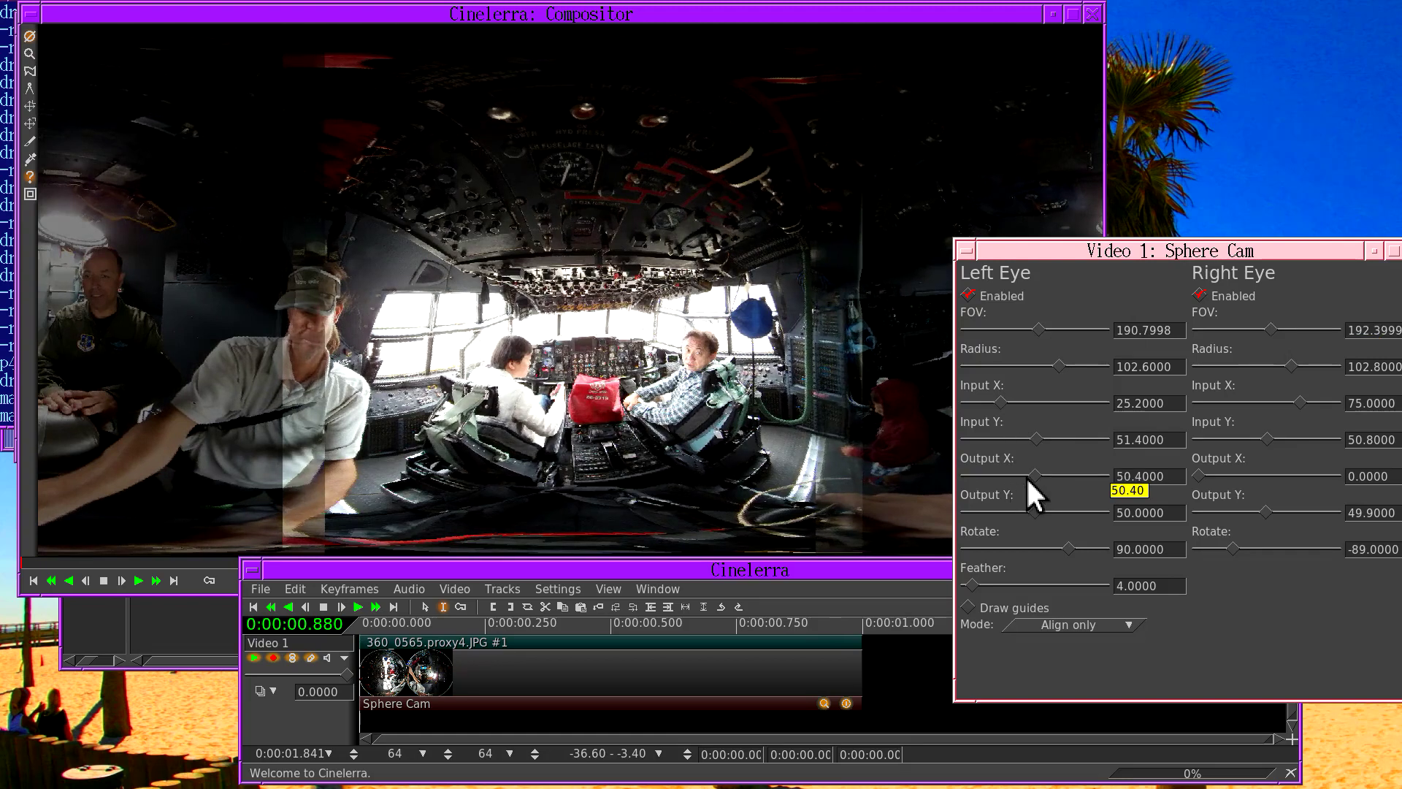
scroll(1025, 476, "down", 1)
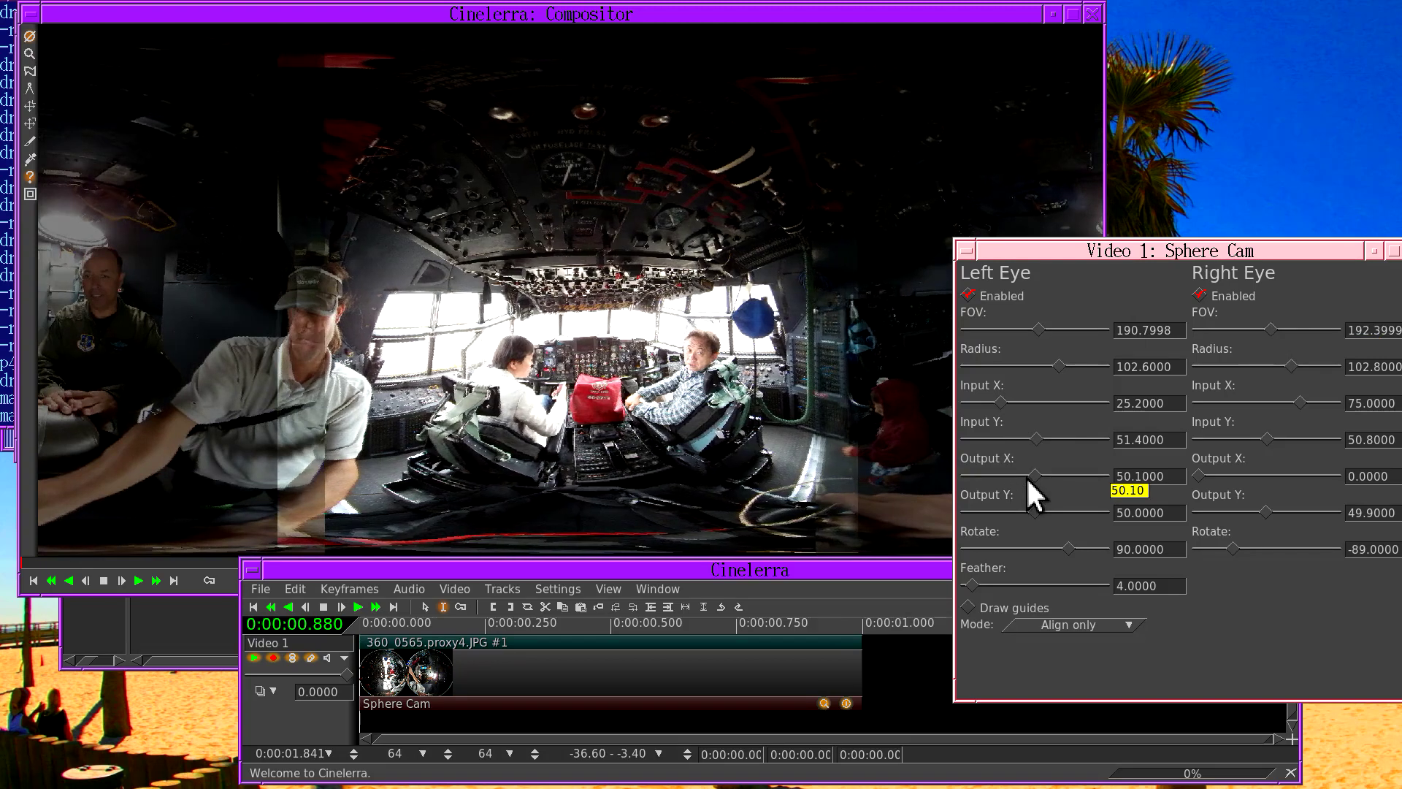
scroll(1025, 476, "down", 1)
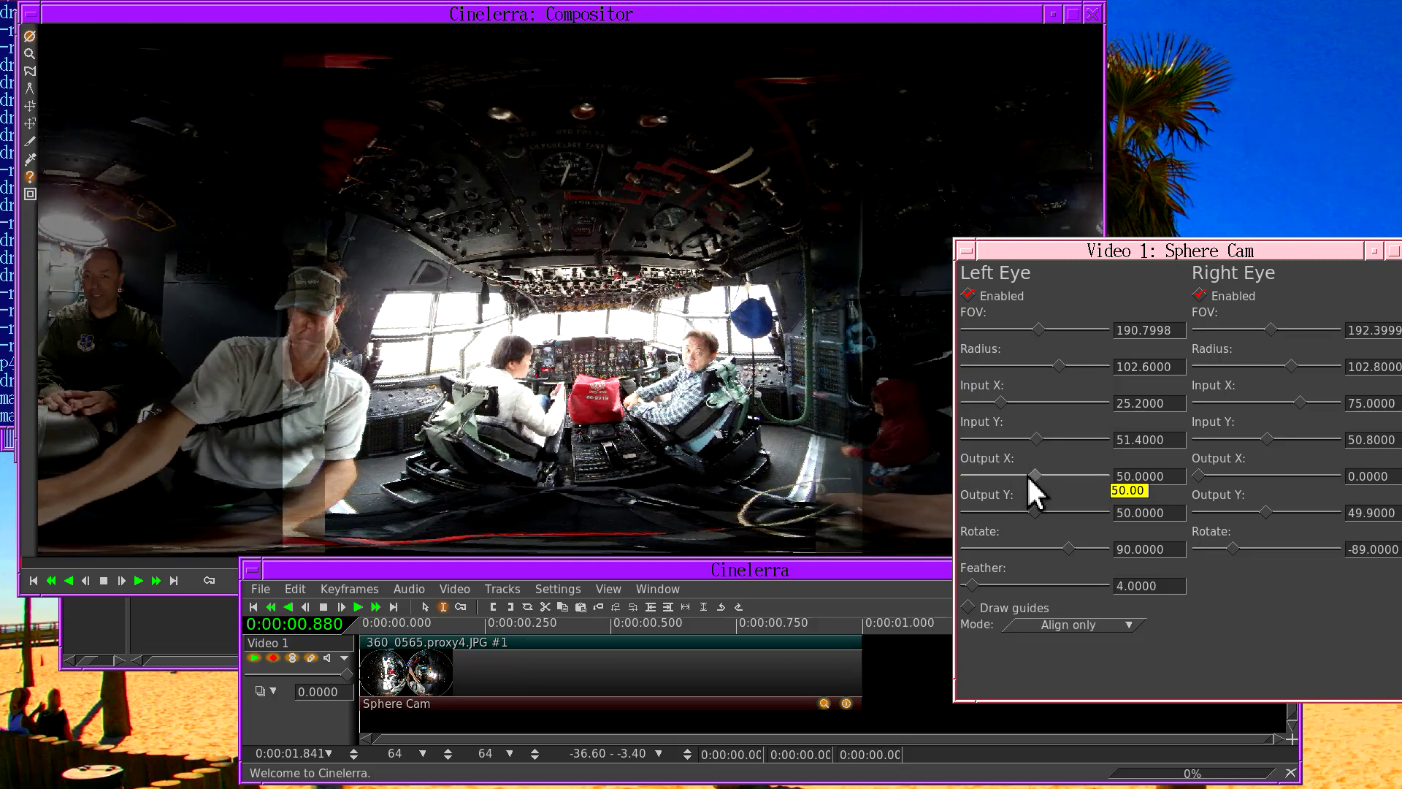
scroll(1029, 476, "up", 1)
scroll(1029, 476, "down", 1)
scroll(1029, 476, "up", 1)
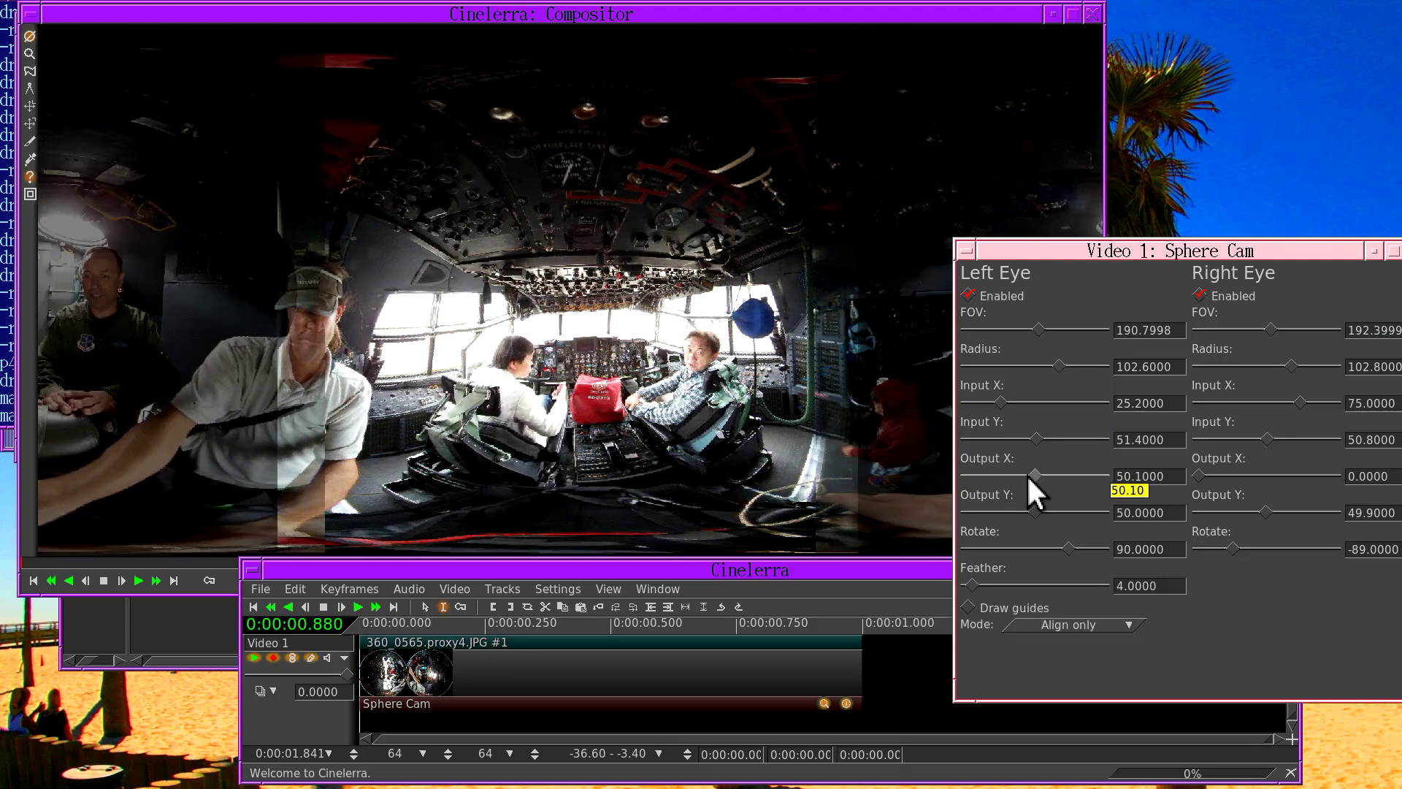
- Set the right eye's FOV to about 192.2 and disable the right eye
mouse_move(1257, 321)
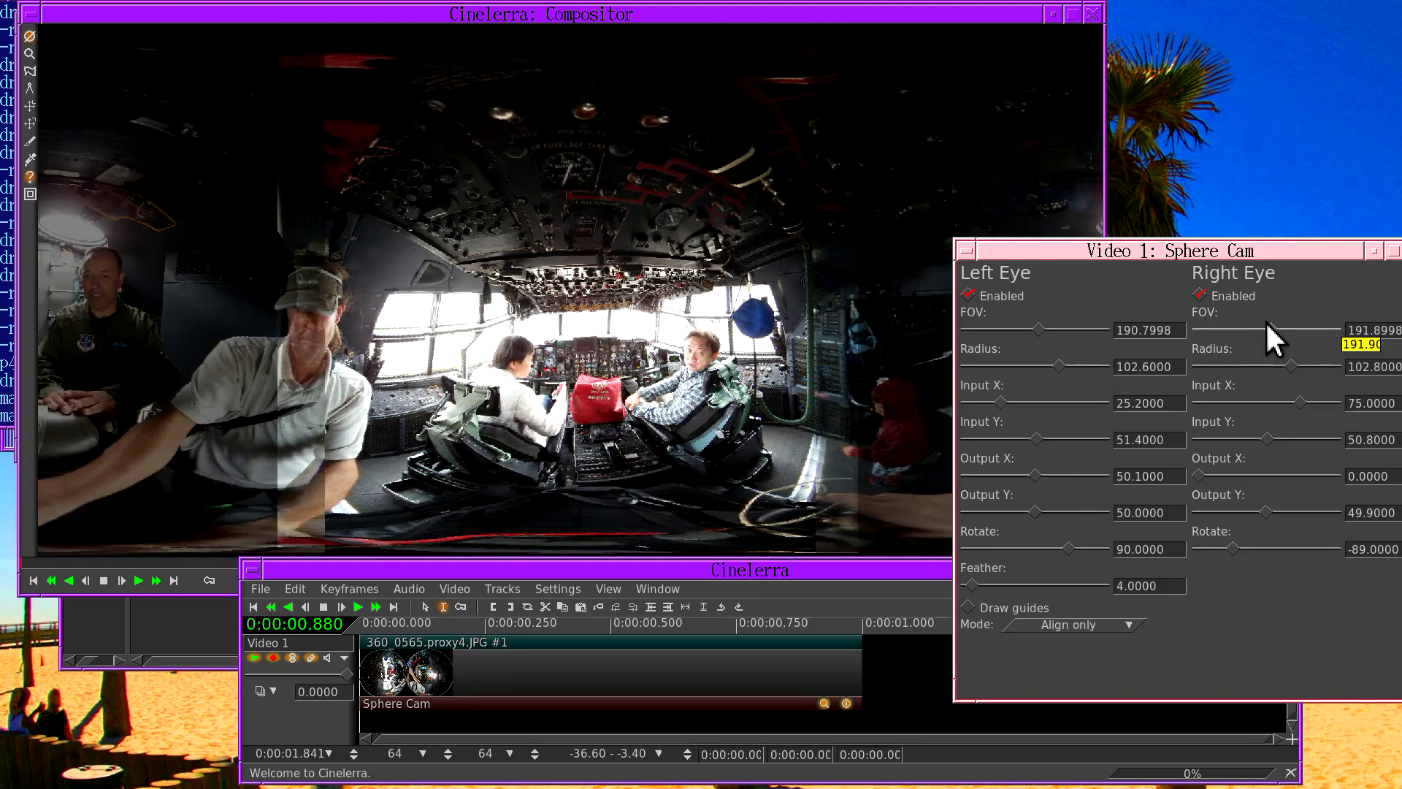
scroll(1267, 323, "up", 1)
scroll(1267, 323, "down", 1)
mouse_move(1227, 378)
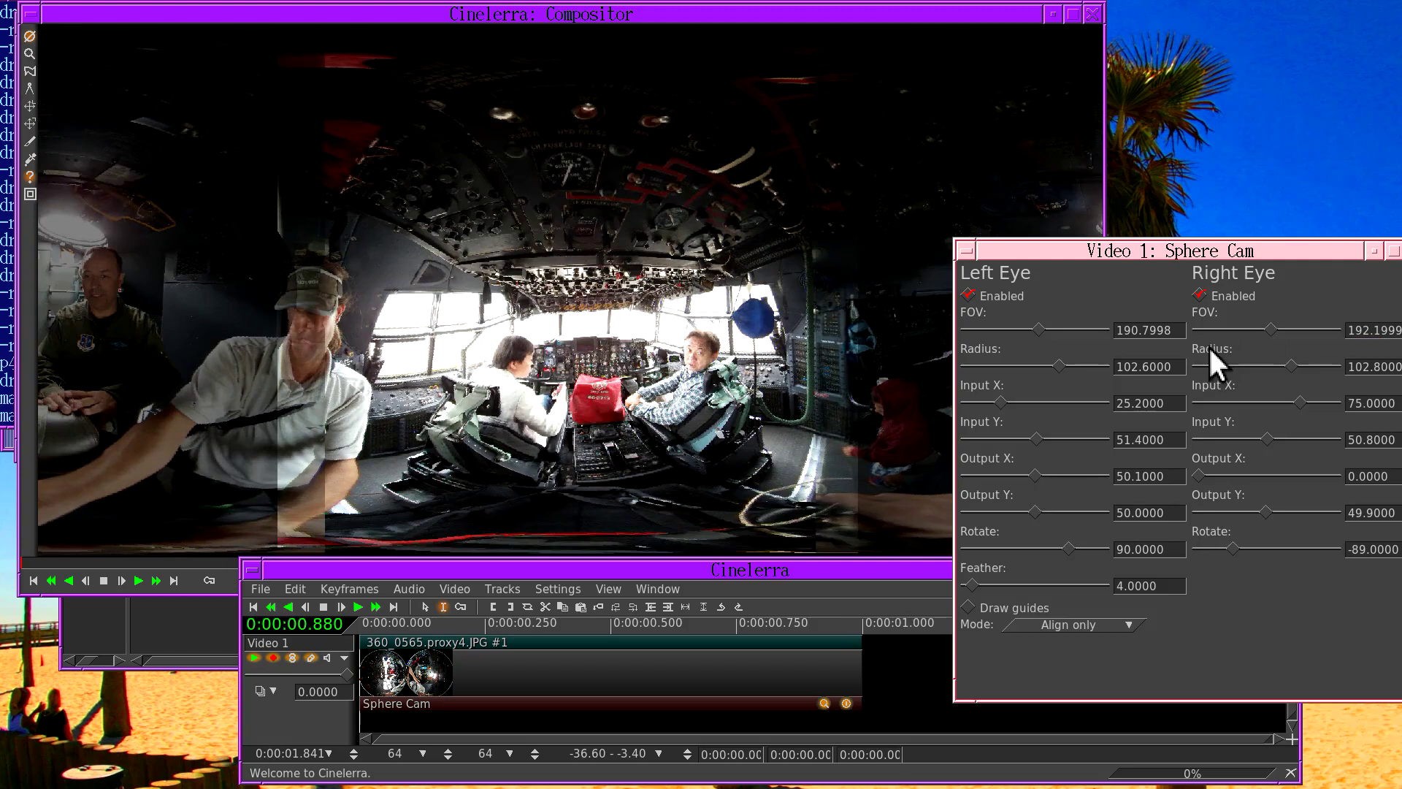
left_click(1216, 295)
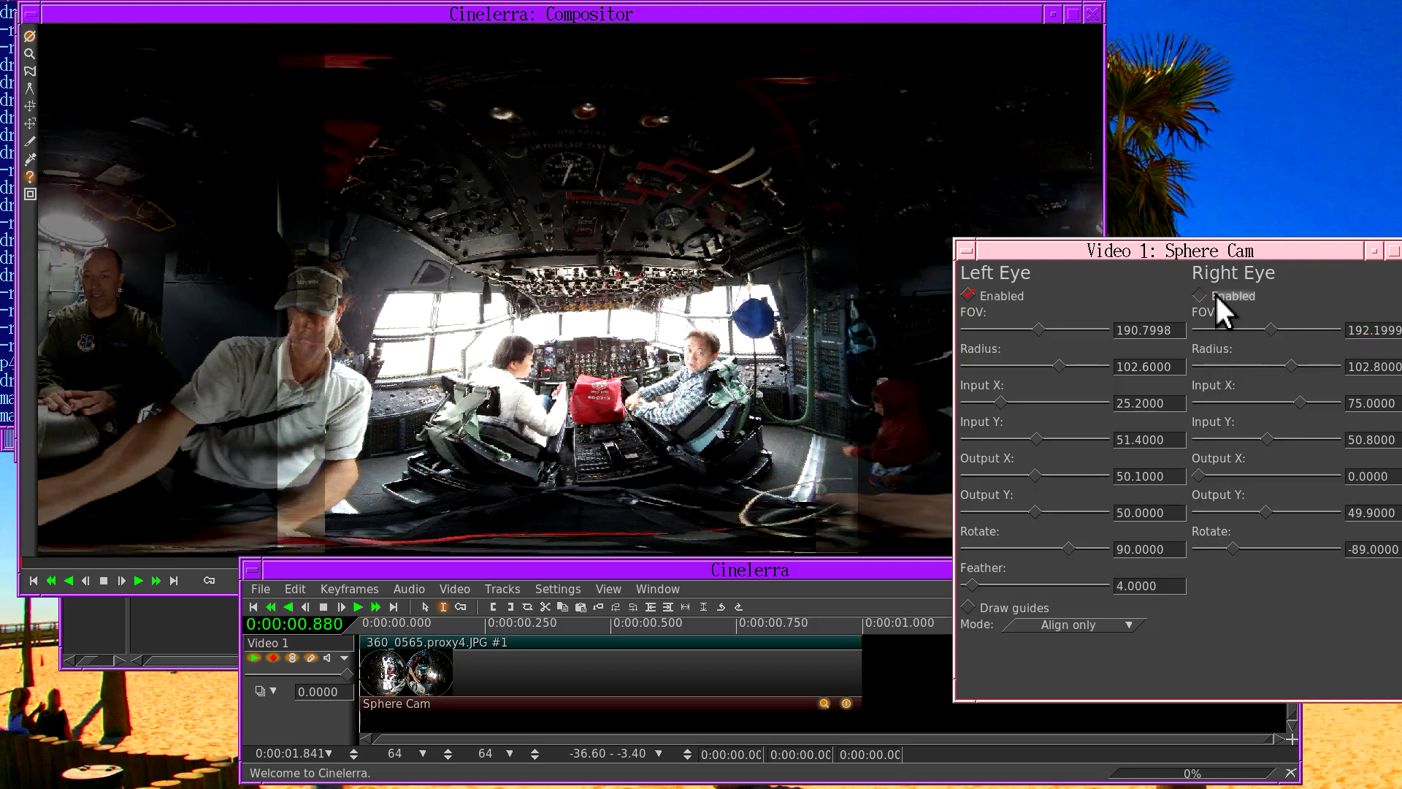
- Re-enable the right eye and toggle the left eye off and on to compare both eyes' alignment at the seams
left_click(1216, 296)
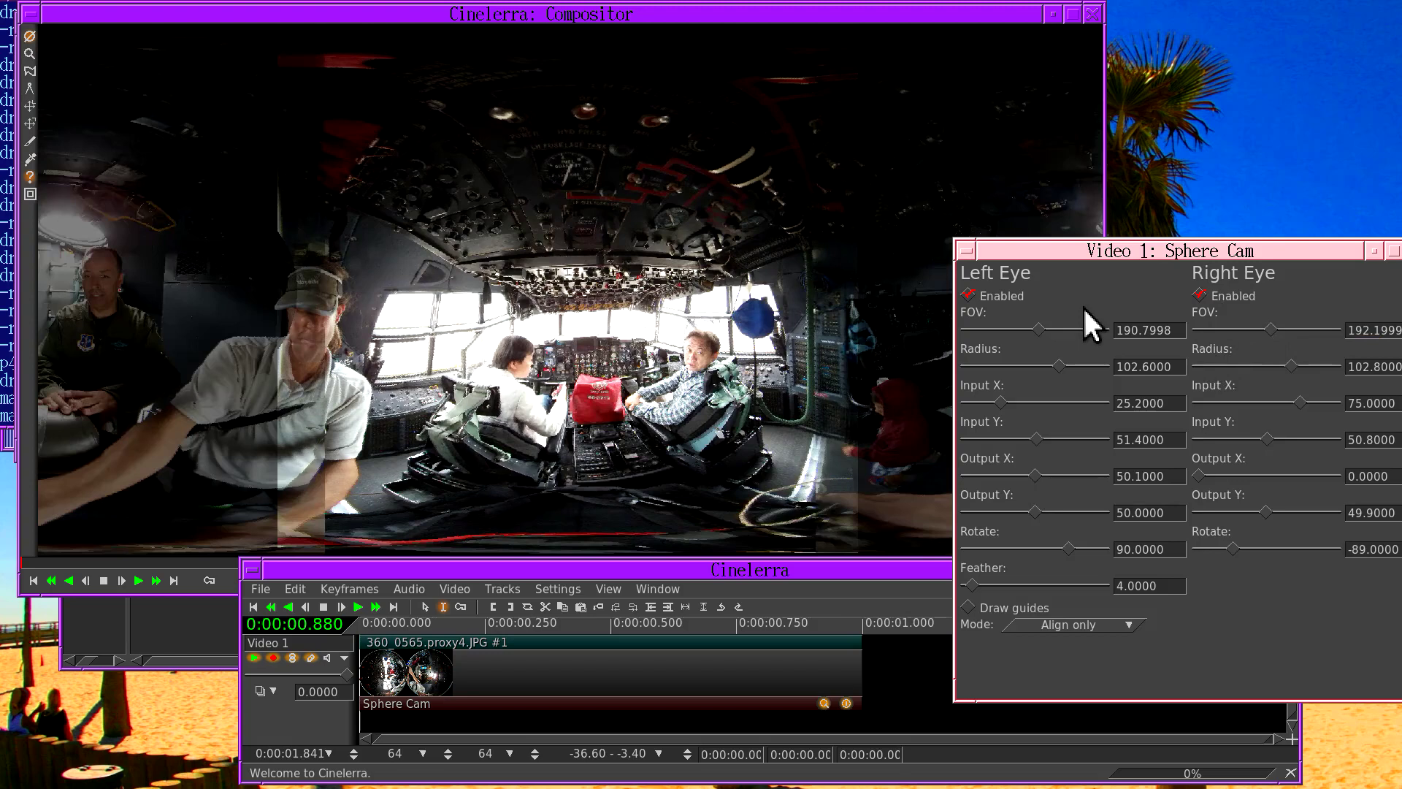
left_click(996, 296)
left_click(997, 296)
left_click(996, 294)
left_click(997, 294)
mouse_move(1044, 321)
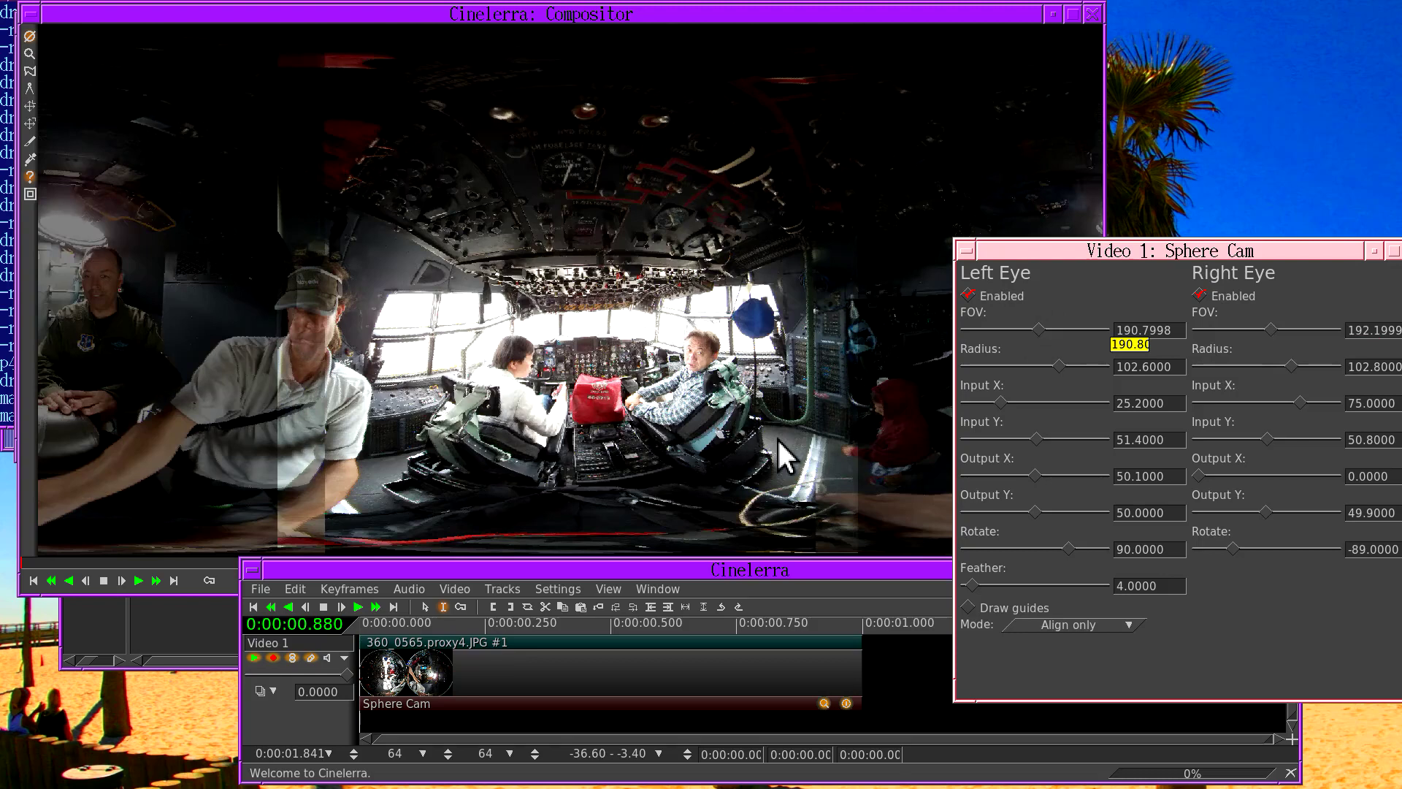
- Try left eye Output Y values between 49.9 and 50.8, and set it to 49.9
mouse_move(1026, 520)
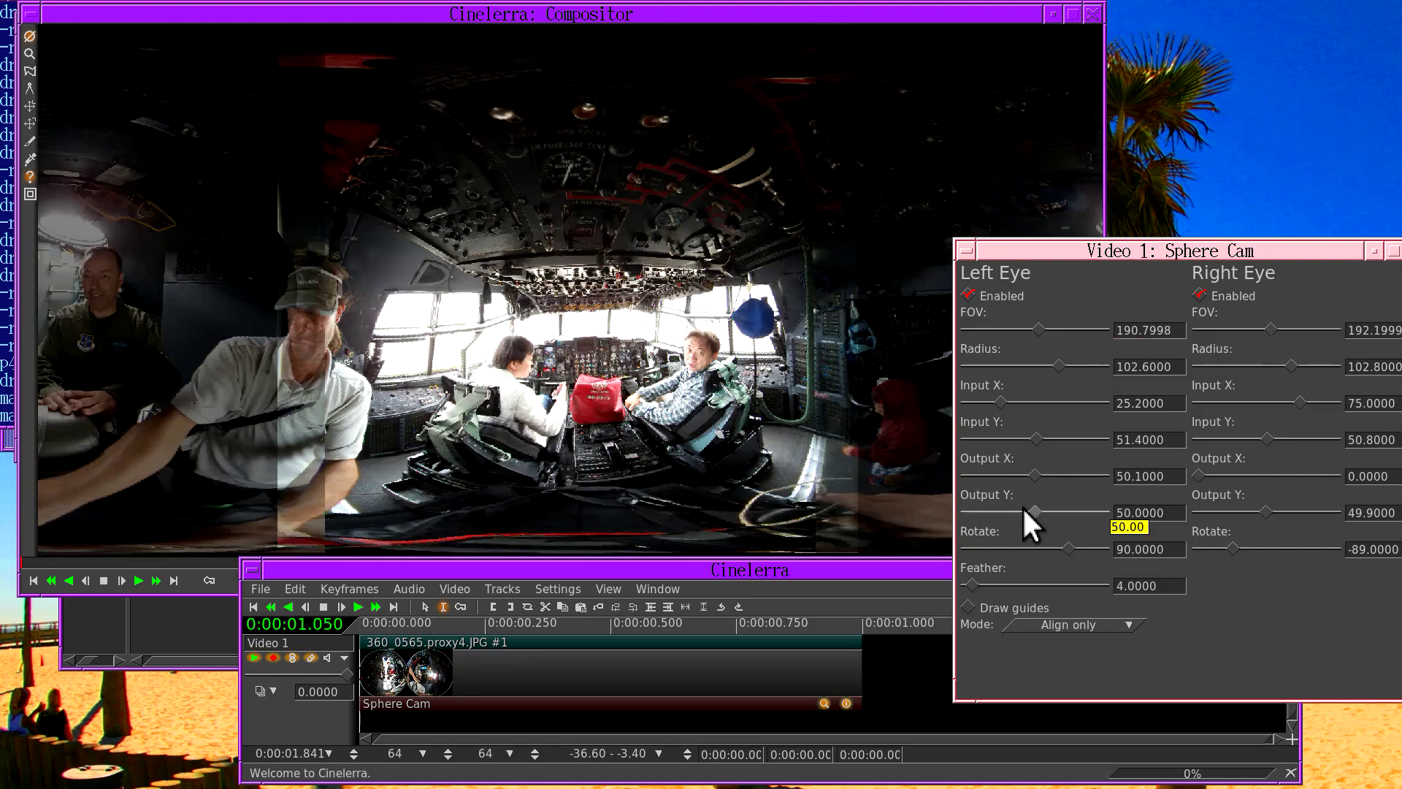
mouse_move(1038, 544)
scroll(1035, 509, "up", 1)
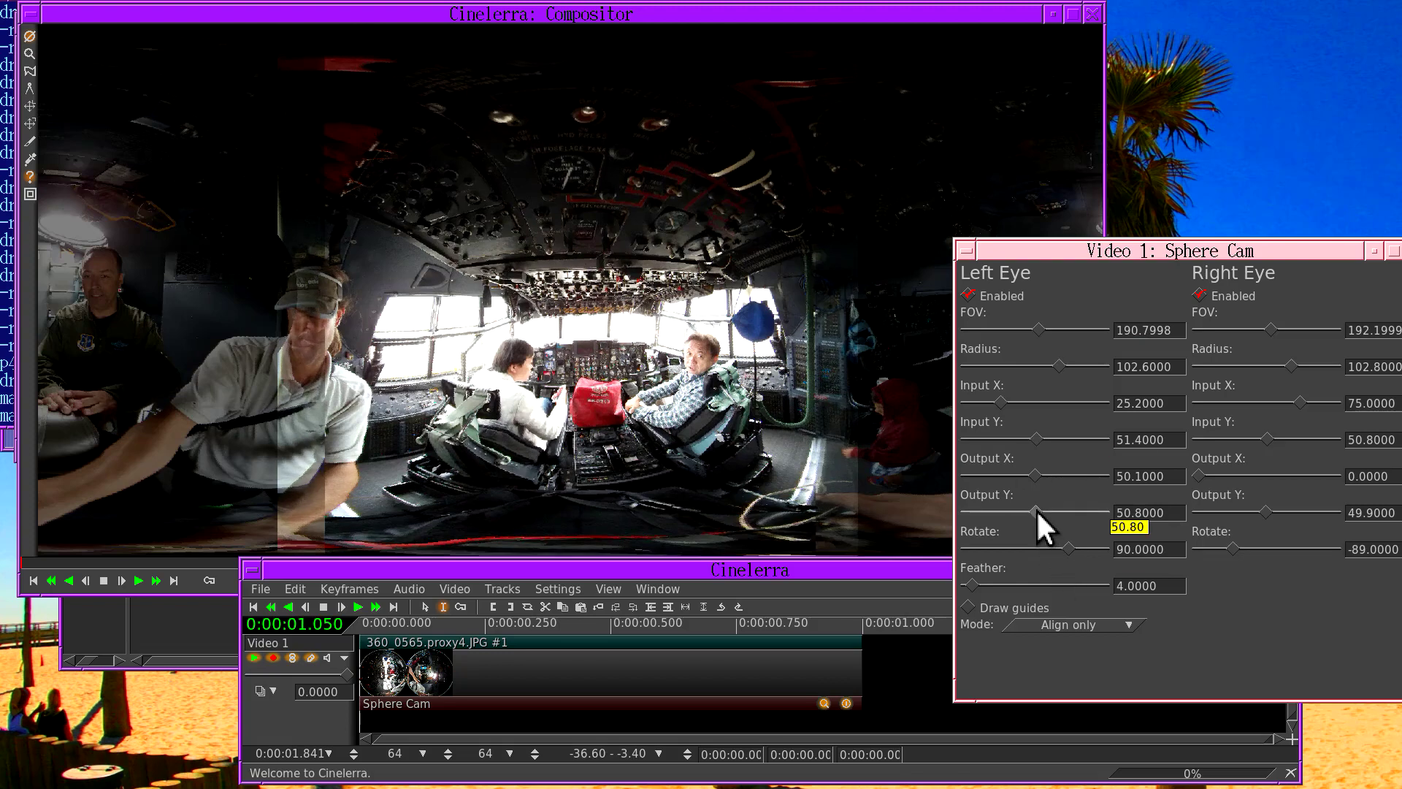
scroll(1035, 509, "down", 3)
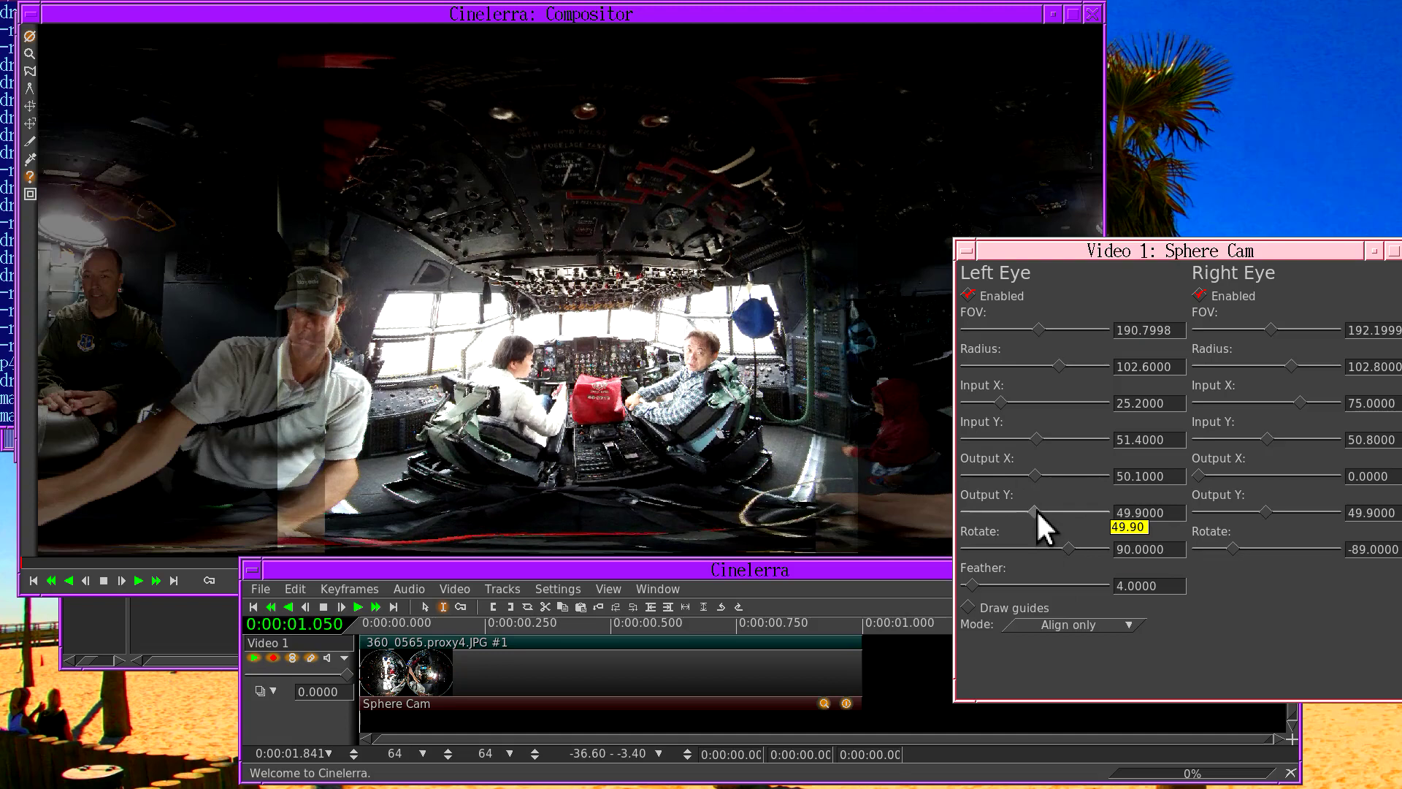
scroll(1035, 510, "up", 4)
scroll(1035, 510, "down", 1)
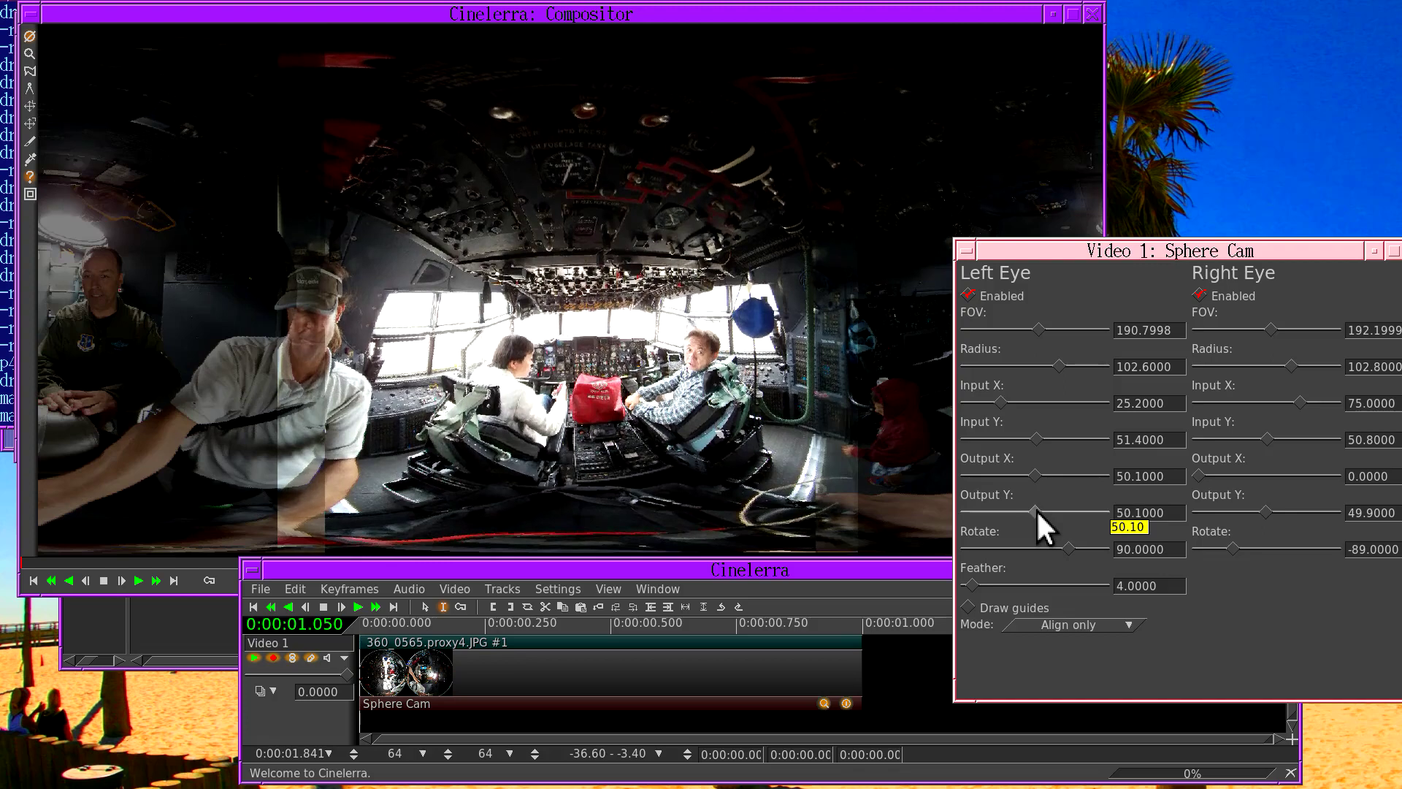
scroll(1035, 510, "down", 2)
- Try left eye Rotate values starting from 89.5, and set the rotation to 90.4
scroll(1053, 541, "down", 1)
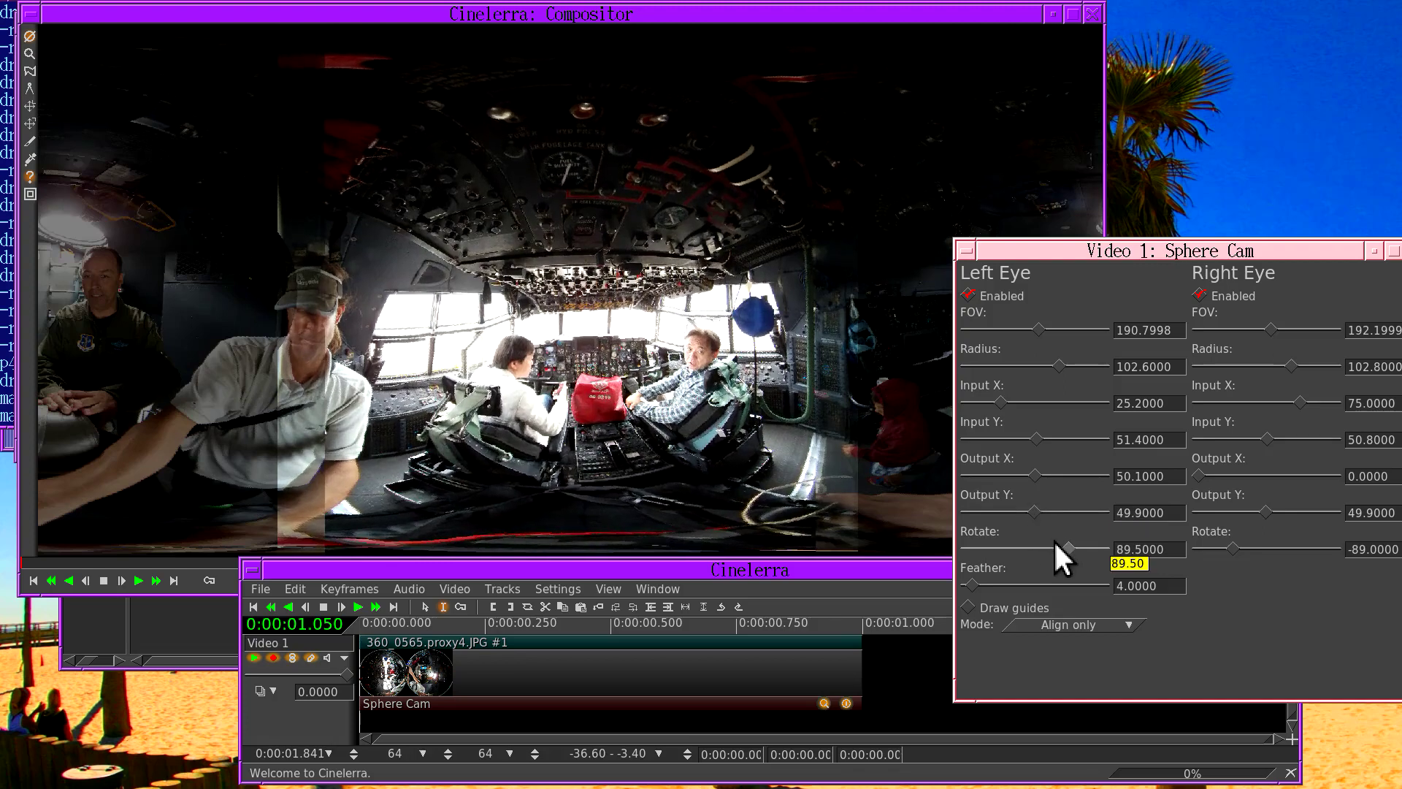
scroll(1055, 542, "up", 4)
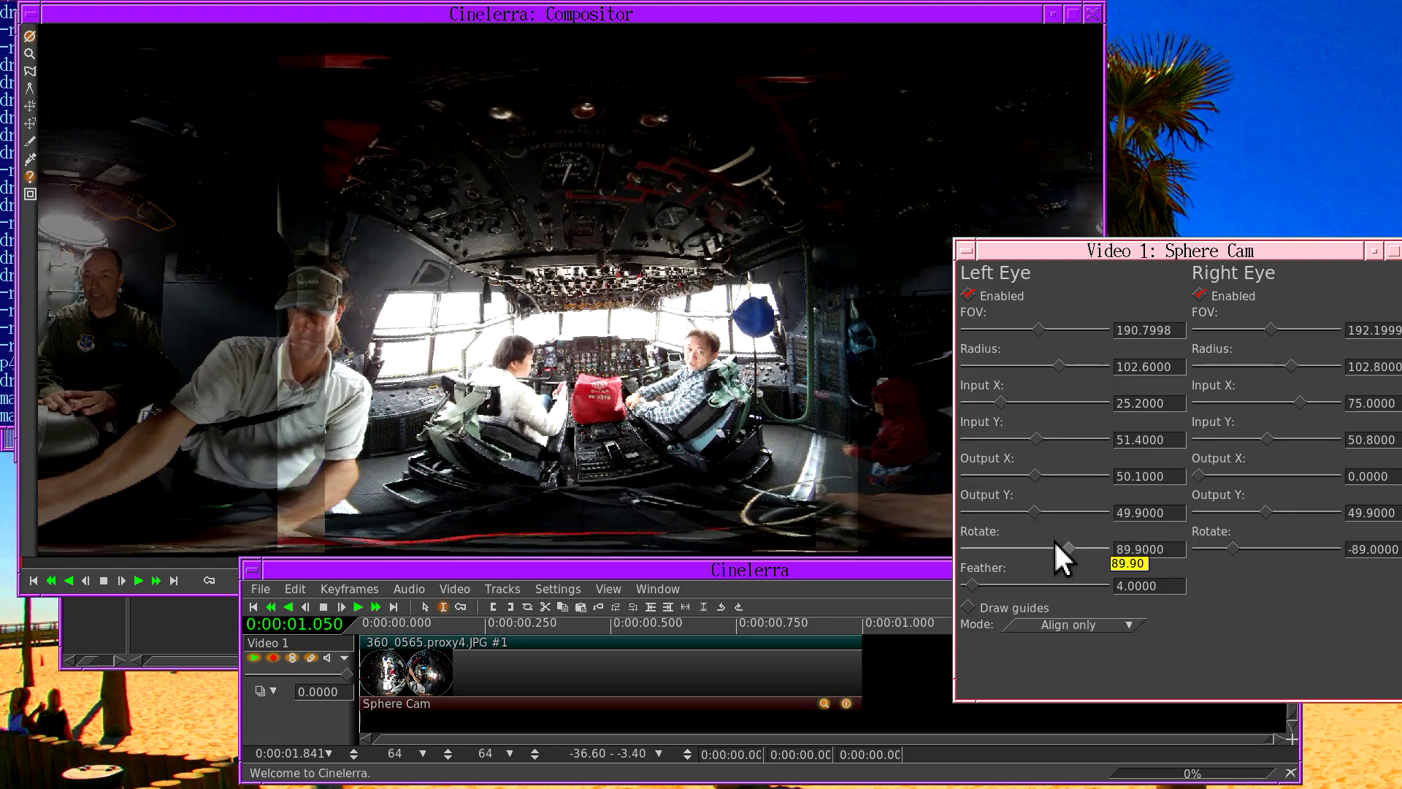
scroll(1056, 542, "up", 9)
scroll(1056, 542, "down", 3)
scroll(1054, 541, "down", 1)
- Set the project's proxy scale factor back to Original size and apply it
left_click_drag(1032, 257, 1075, 265)
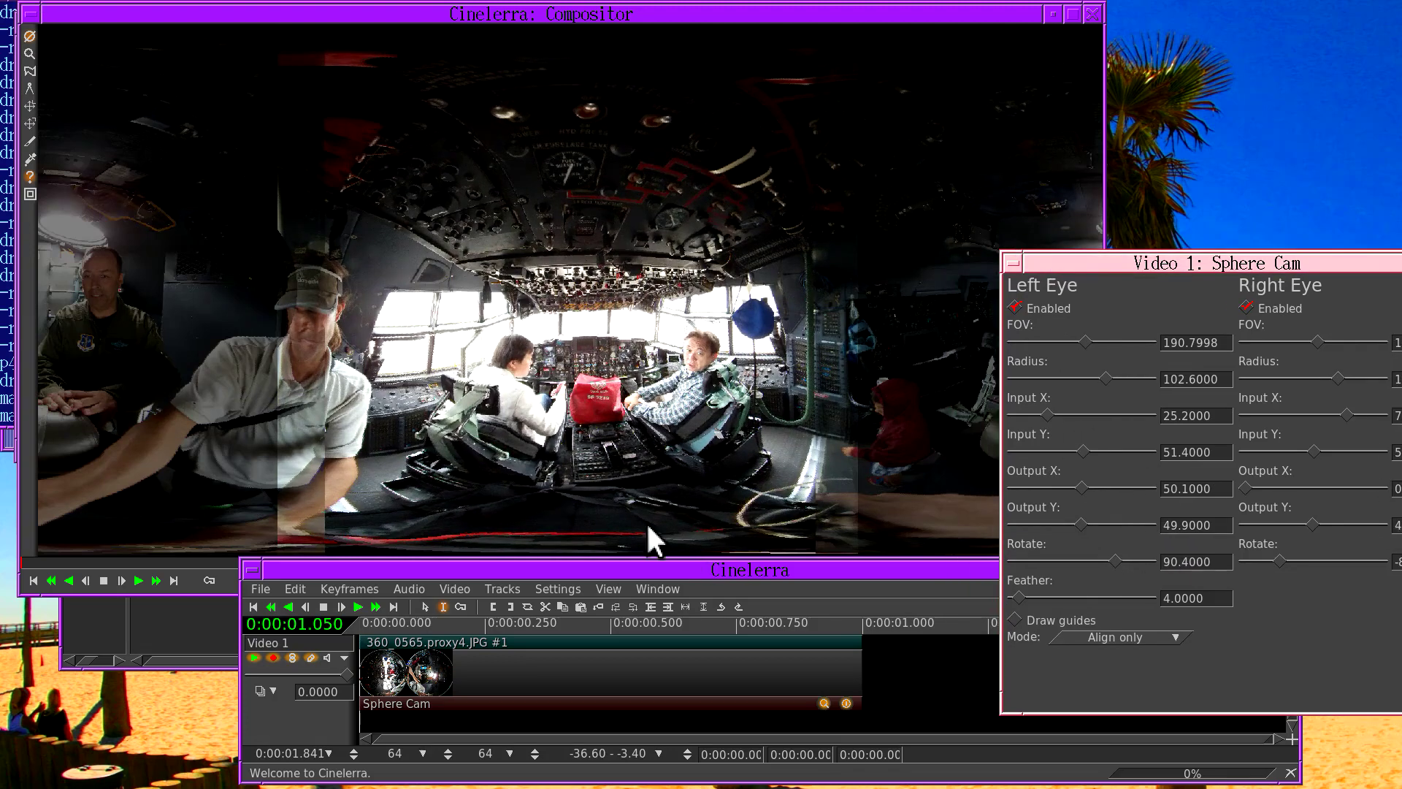
left_click(557, 588)
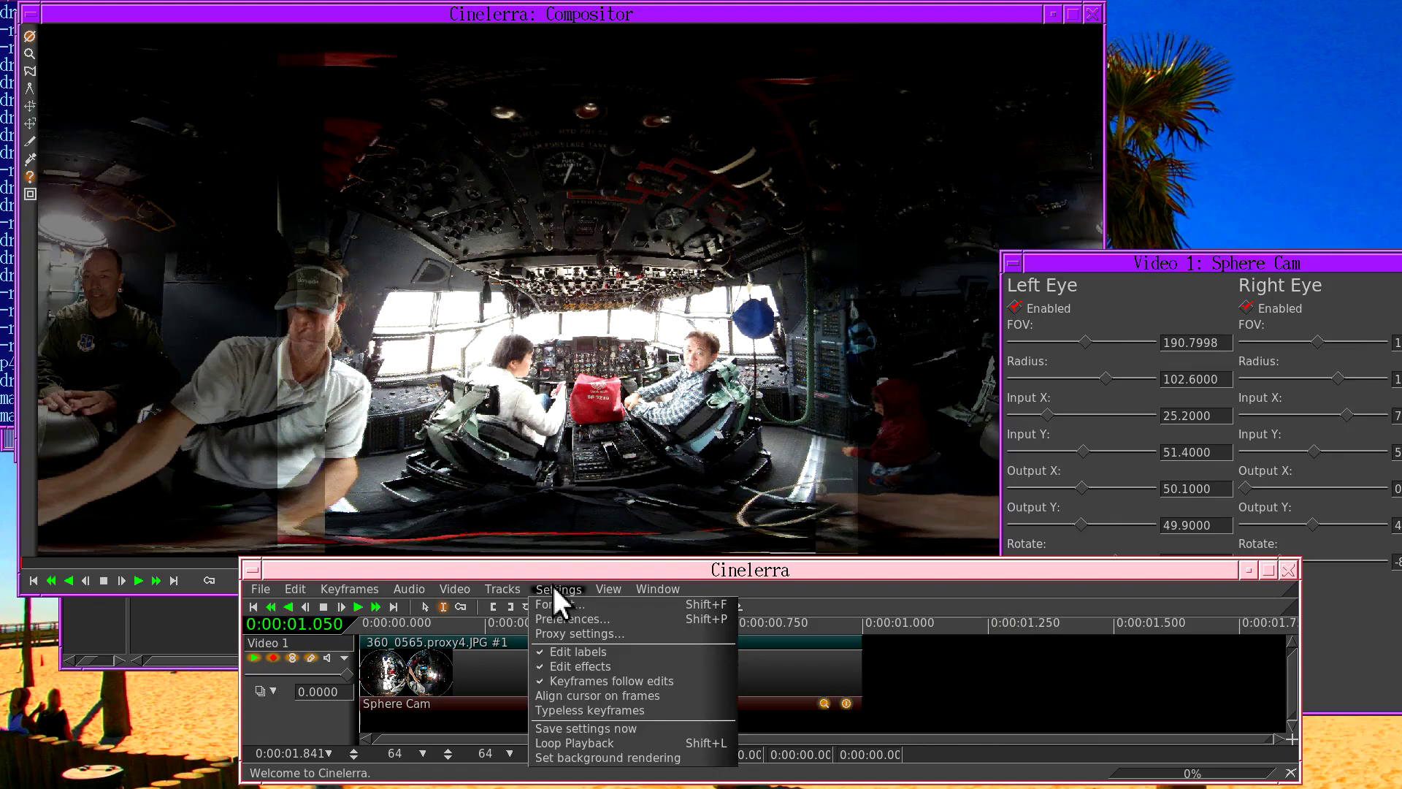
left_click(552, 633)
left_click(537, 538)
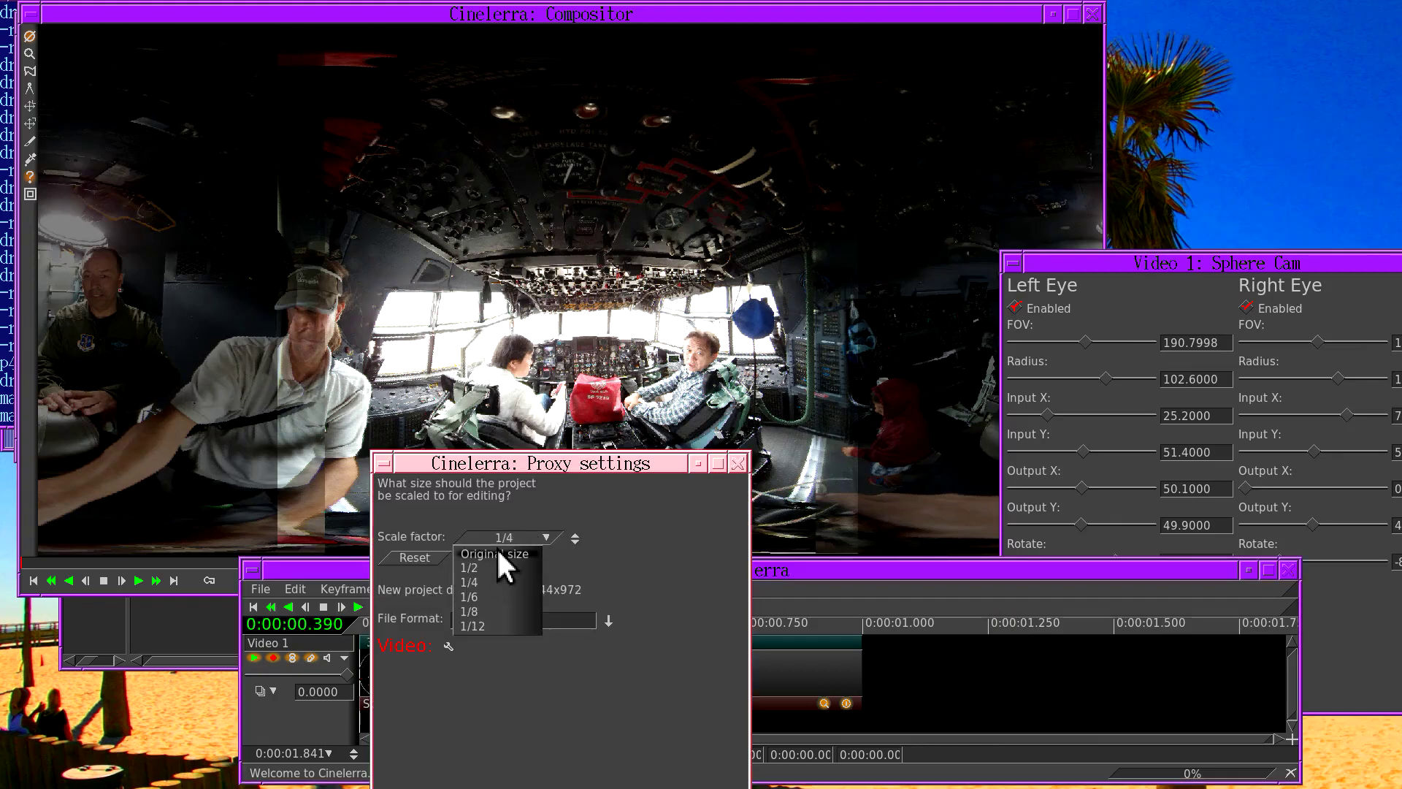
left_click(495, 553)
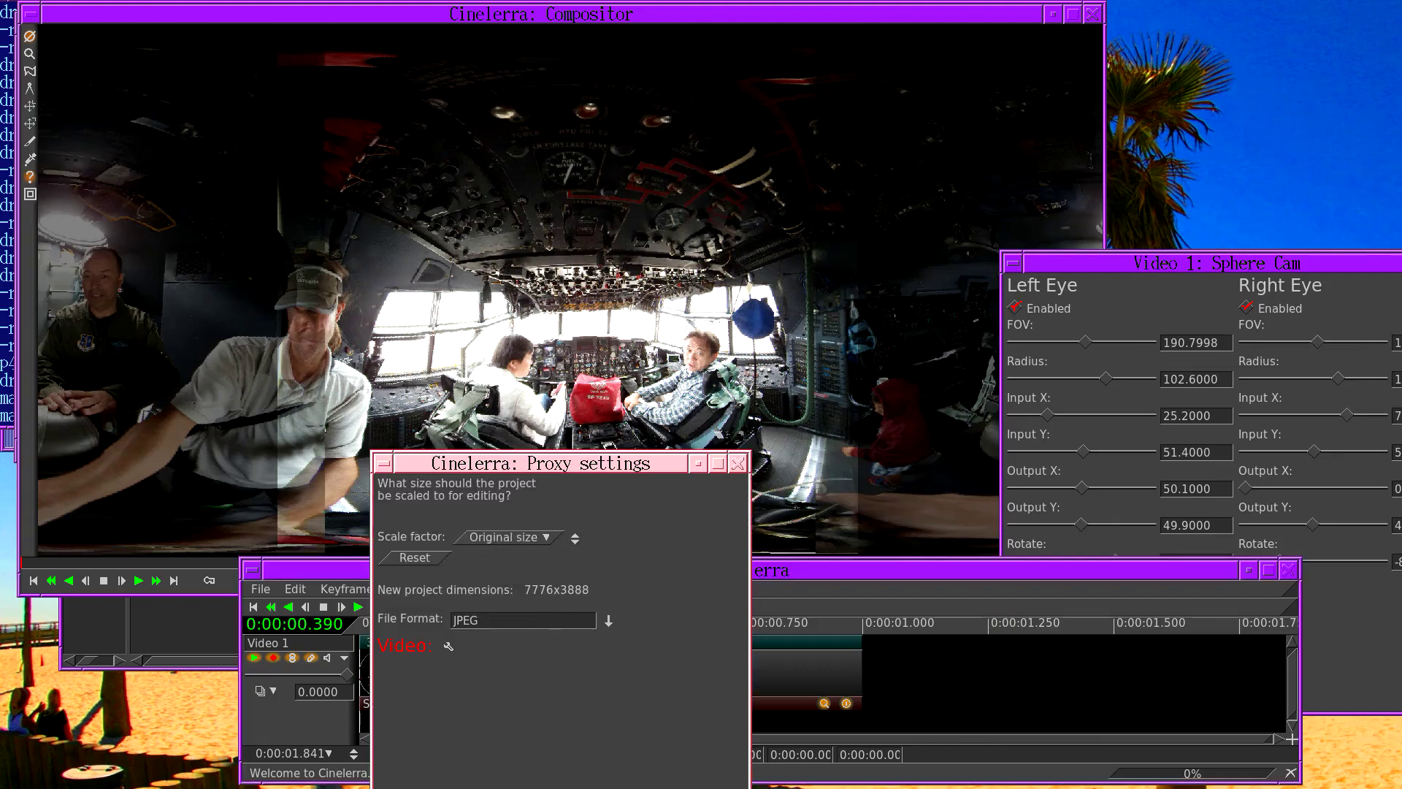
key("Return")
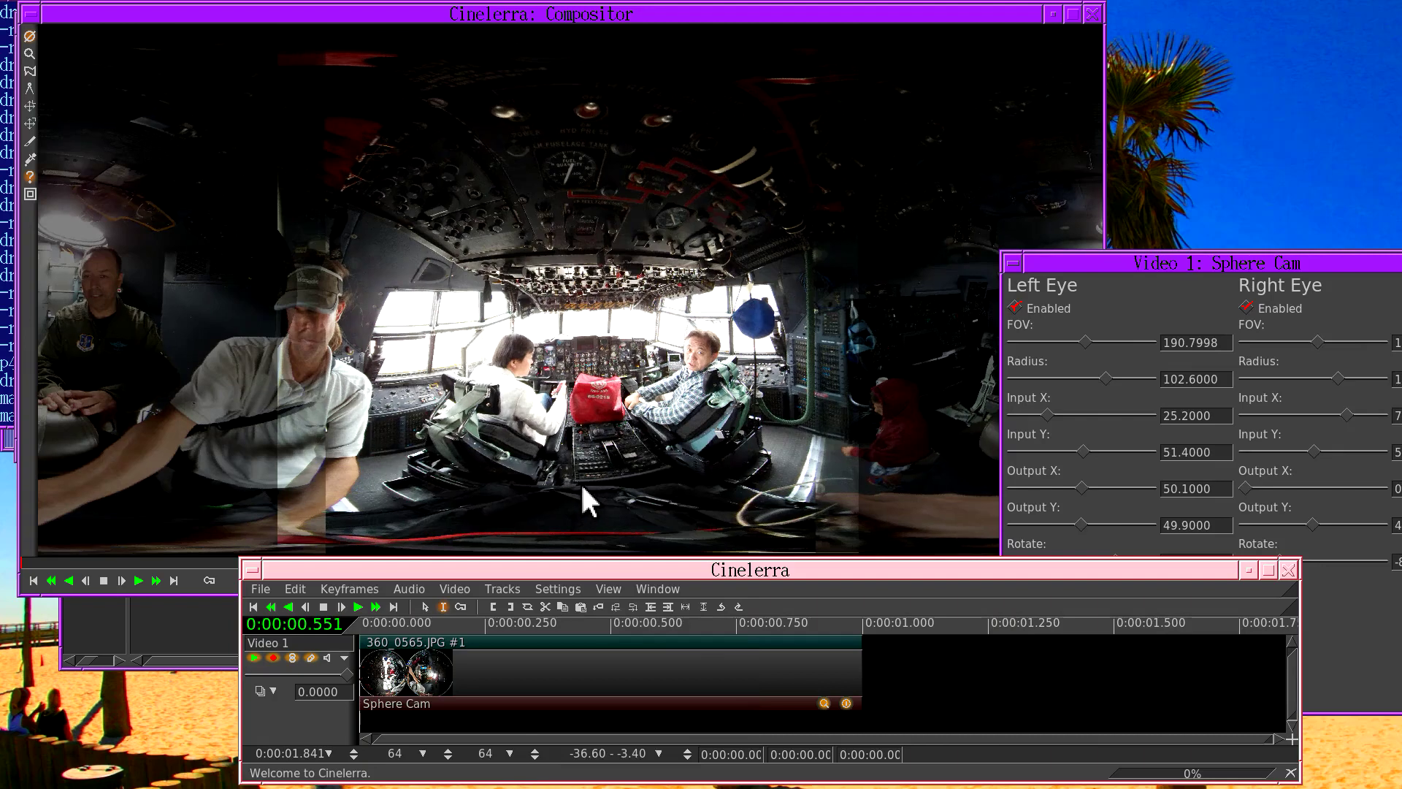
- View the composite at 100% and compare the alignment at the shoe beside the seam by toggling the right eye
left_click(435, 544)
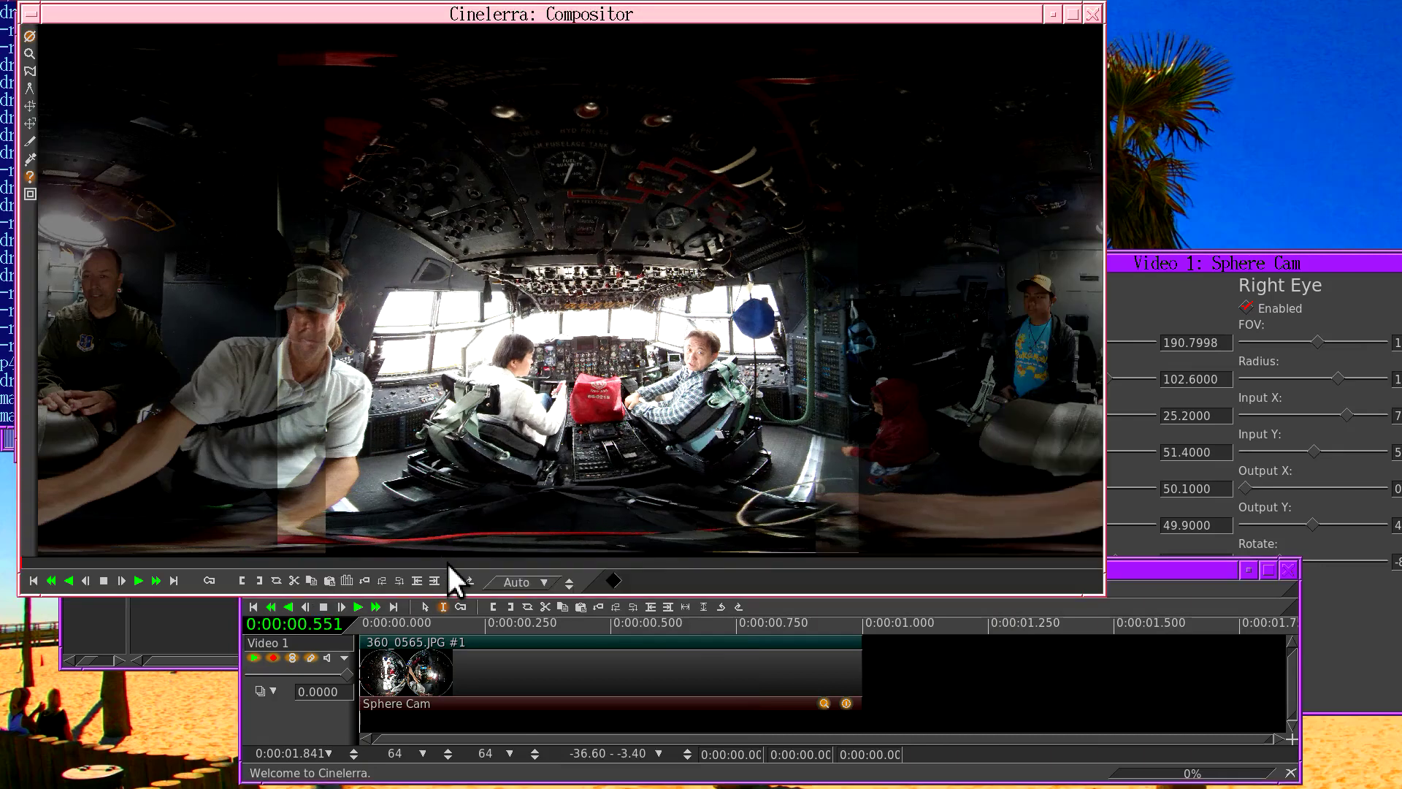
left_click(500, 581)
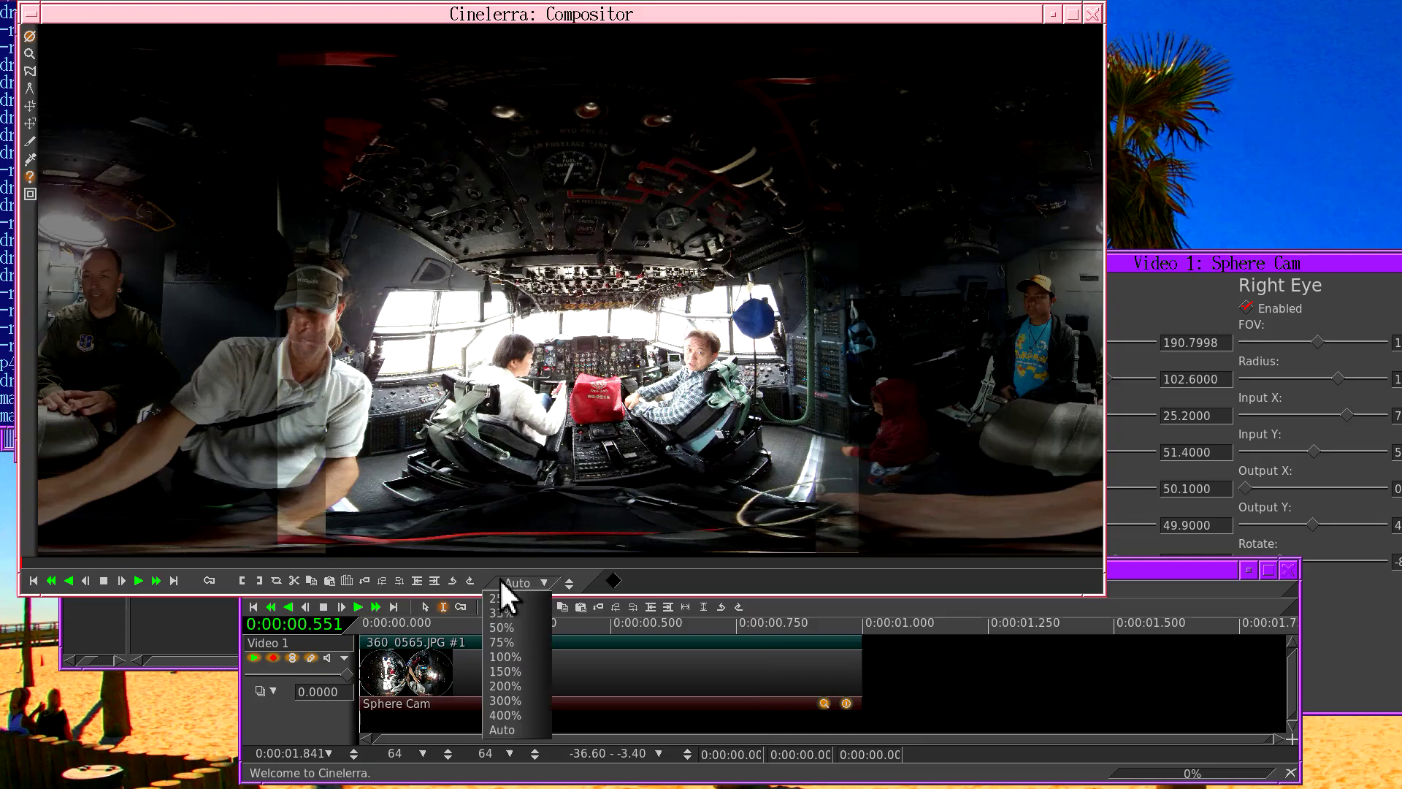
left_click(502, 659)
left_click_drag(249, 173, 442, 356)
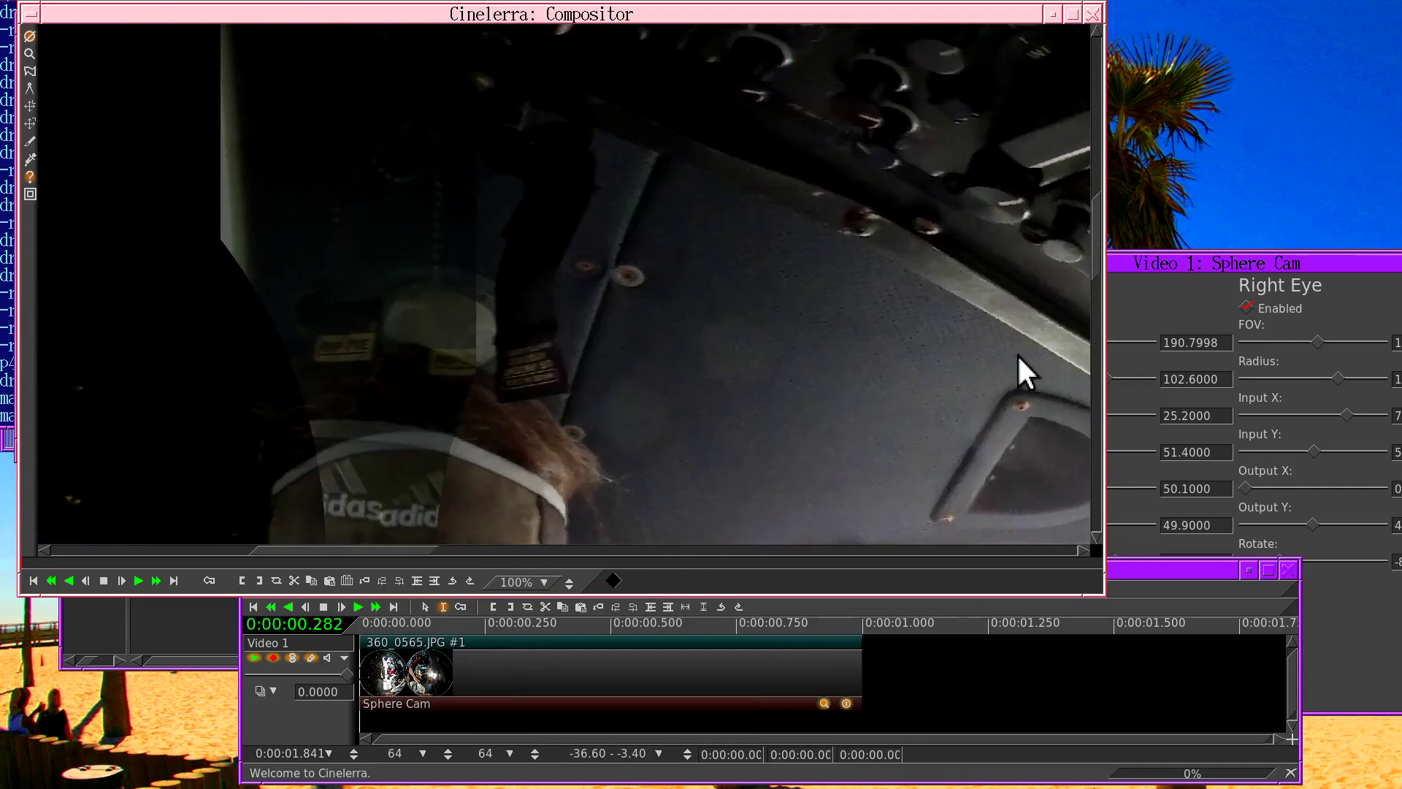
left_click(1262, 299)
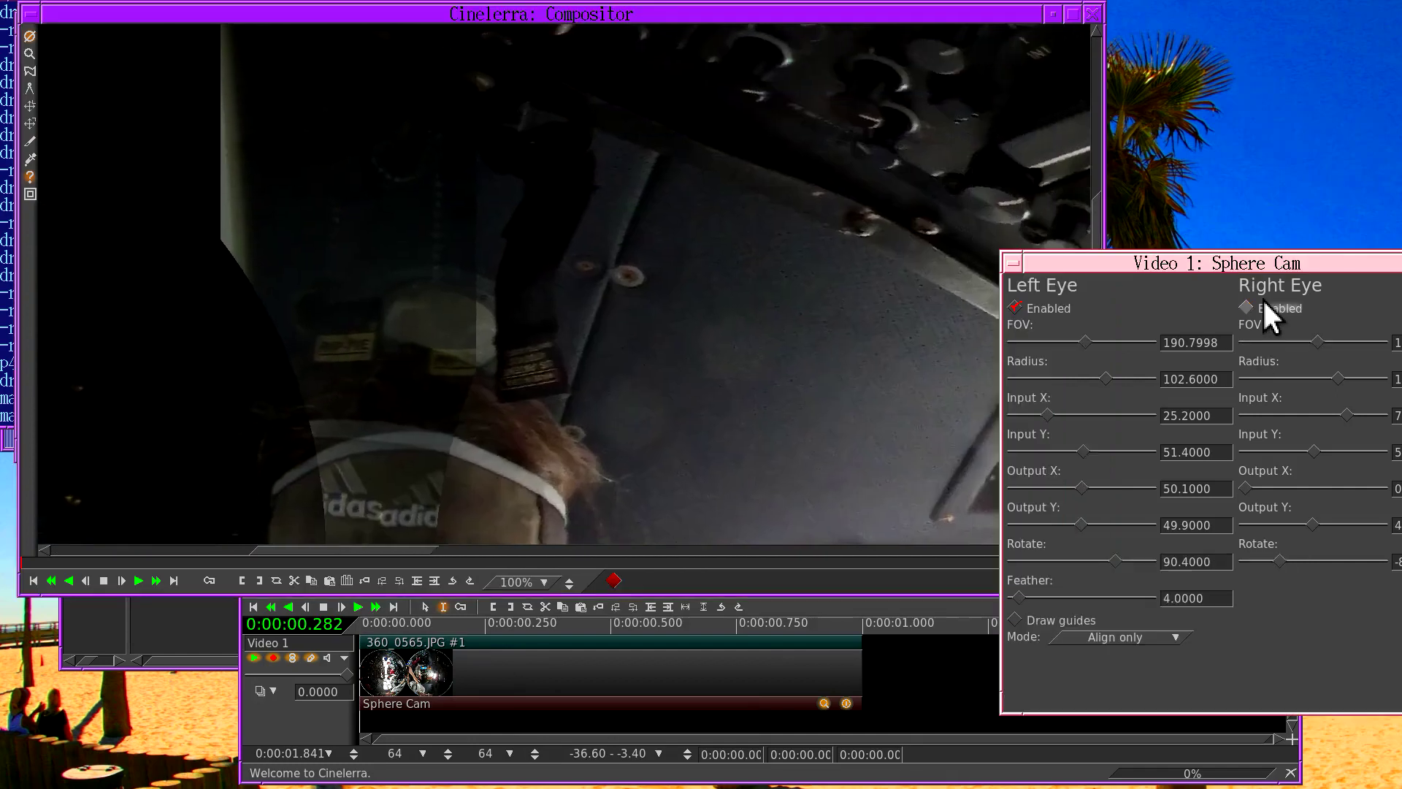
left_click(1265, 301)
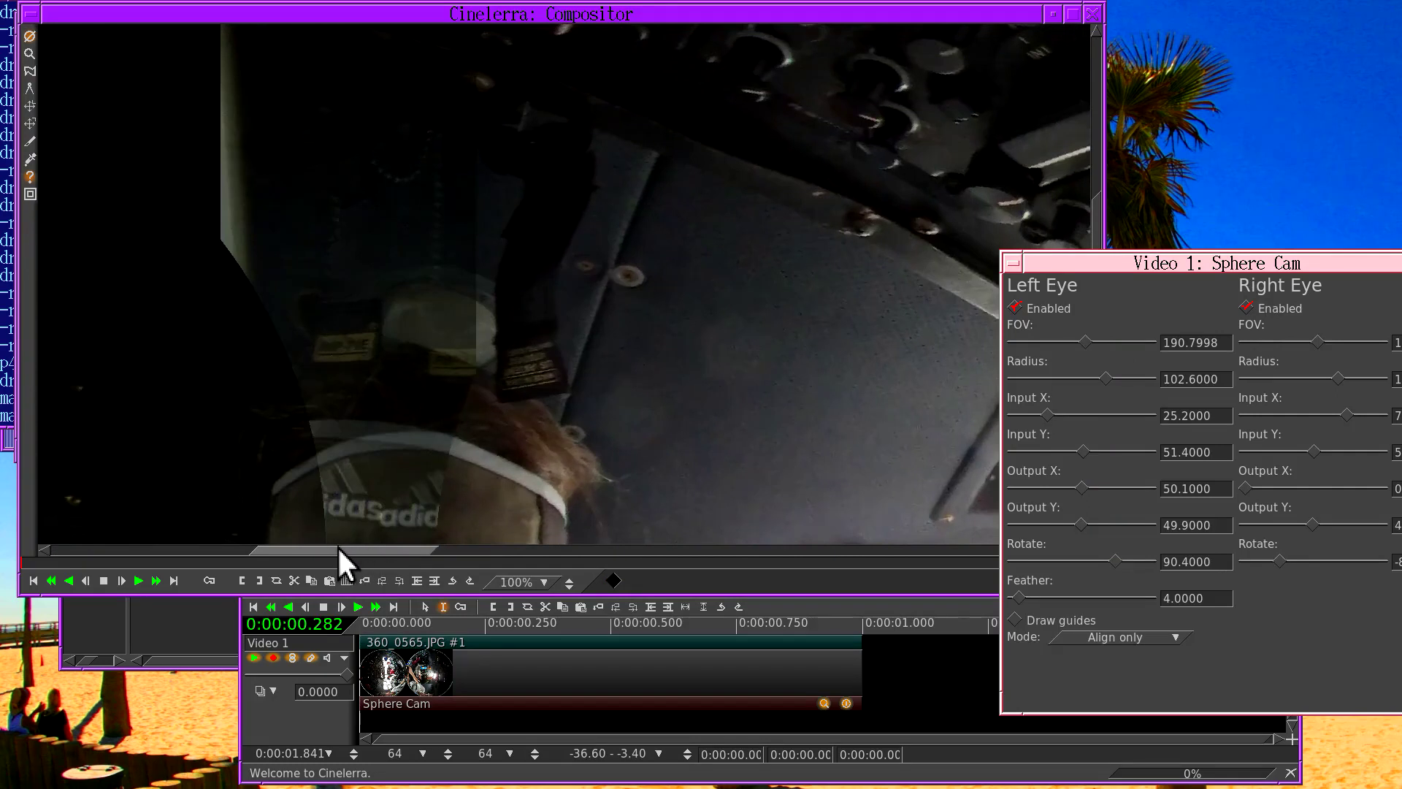
- Compare the alignment at the other seam by toggling the right eye, and return the composite's zoom to Auto
left_click_drag(331, 545, 821, 439)
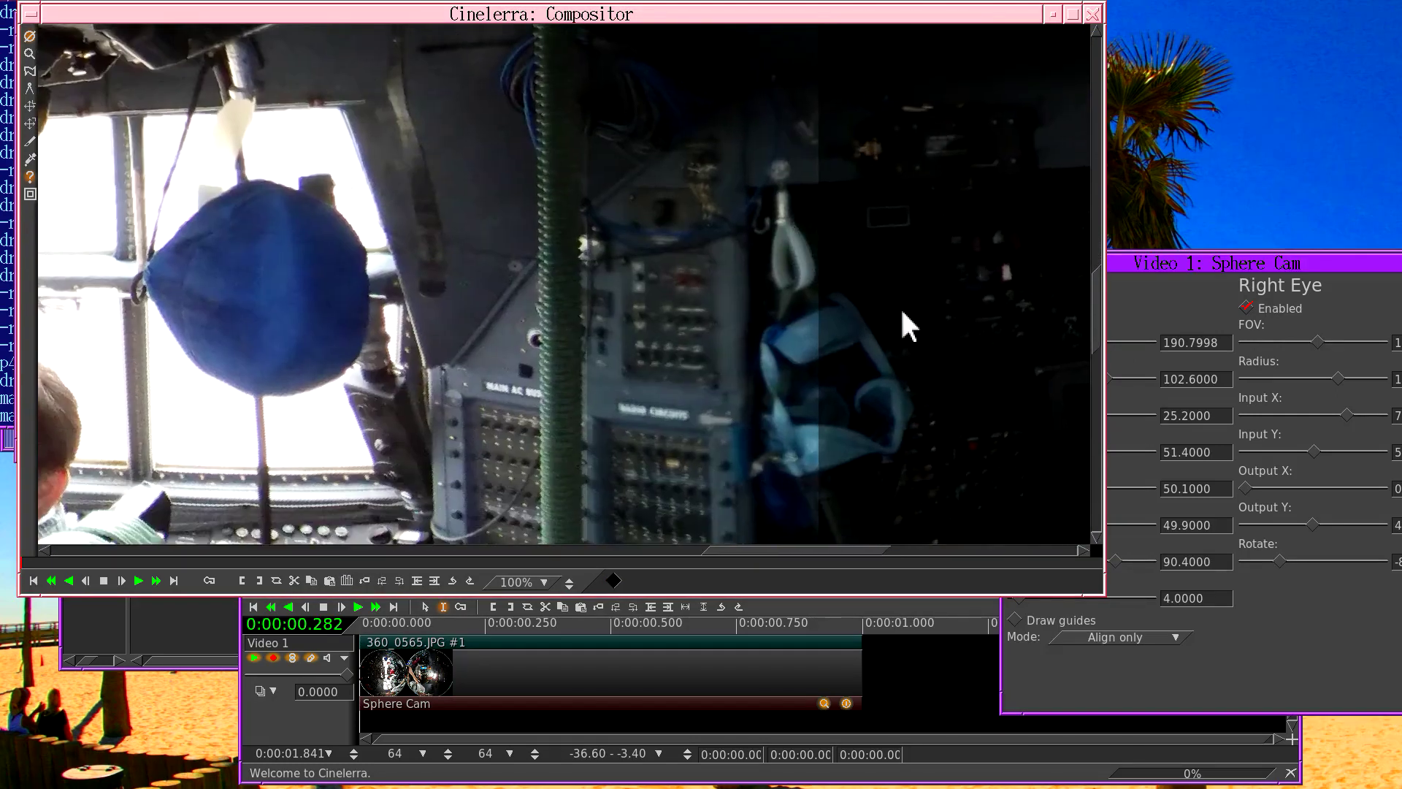
left_click(1254, 305)
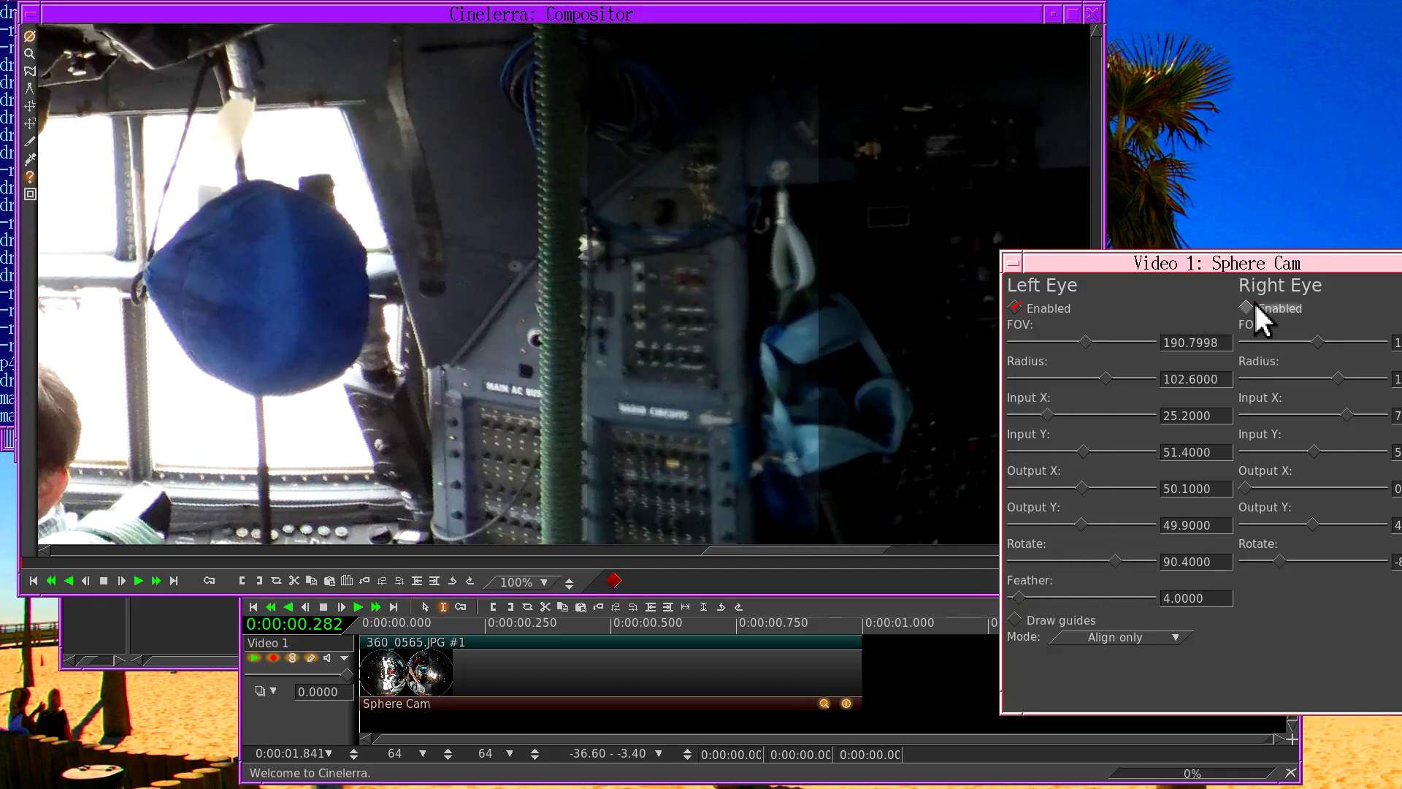
left_click(1254, 305)
left_click(519, 581)
left_click(504, 730)
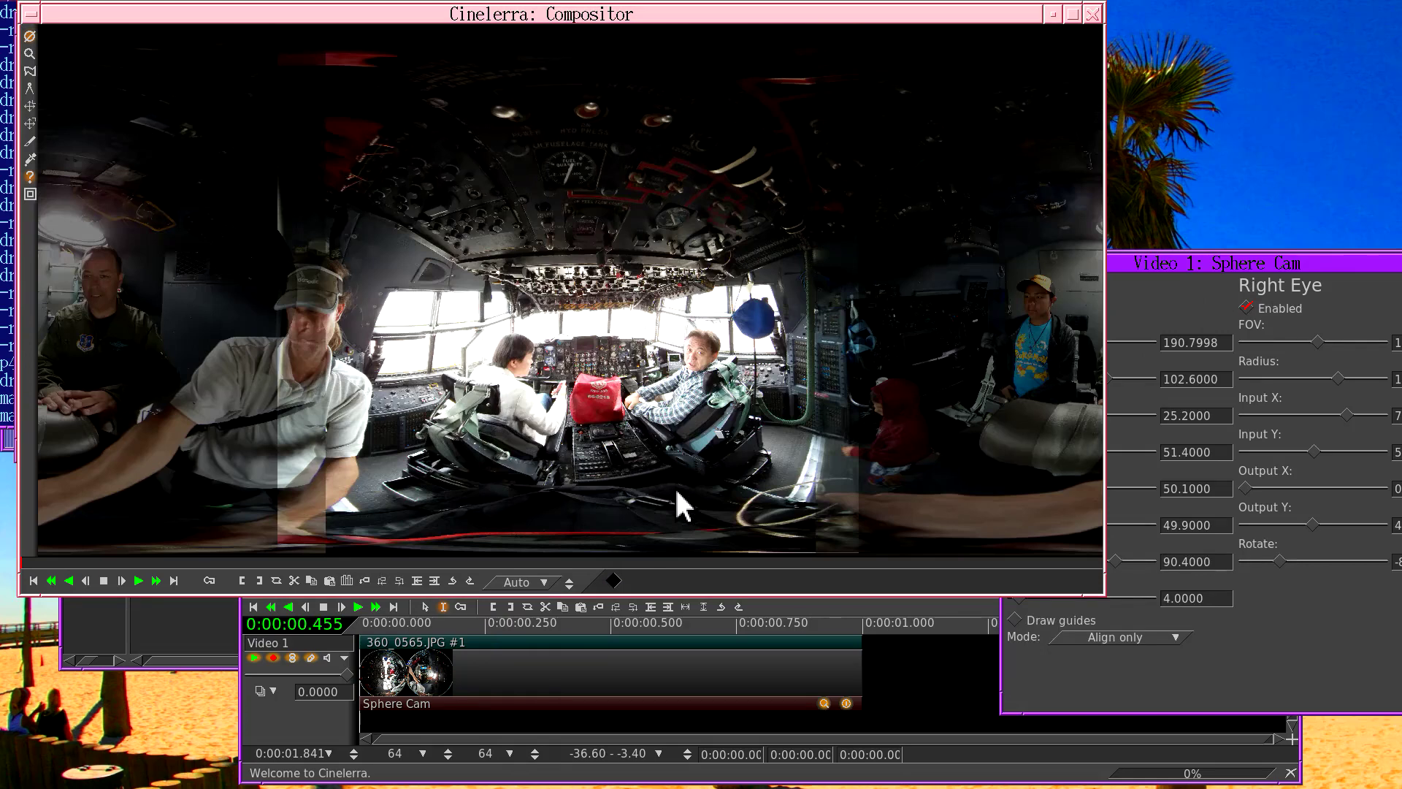
- Set the Sphere Cam mode to Equirectangular and the feather to 1
left_click(1092, 636)
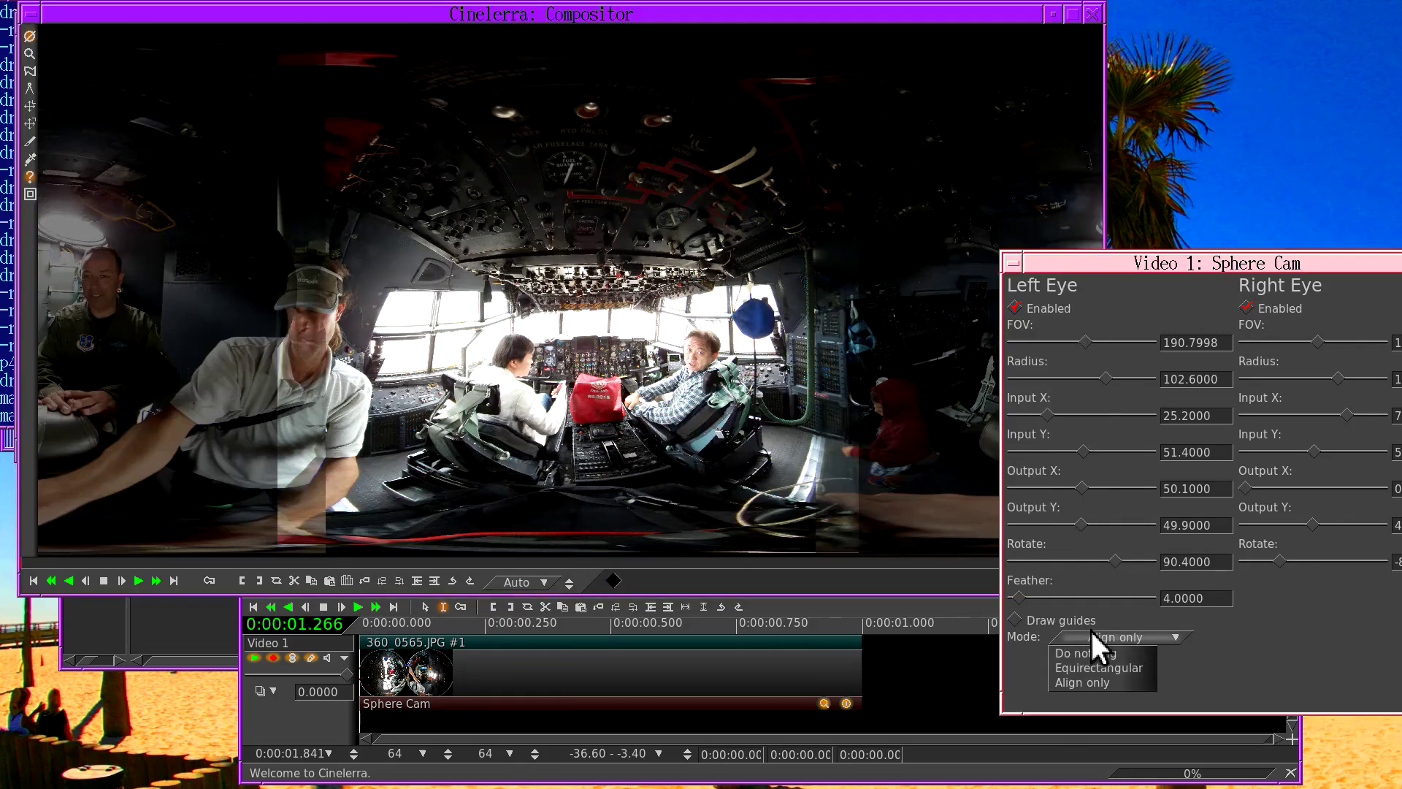
left_click(1097, 666)
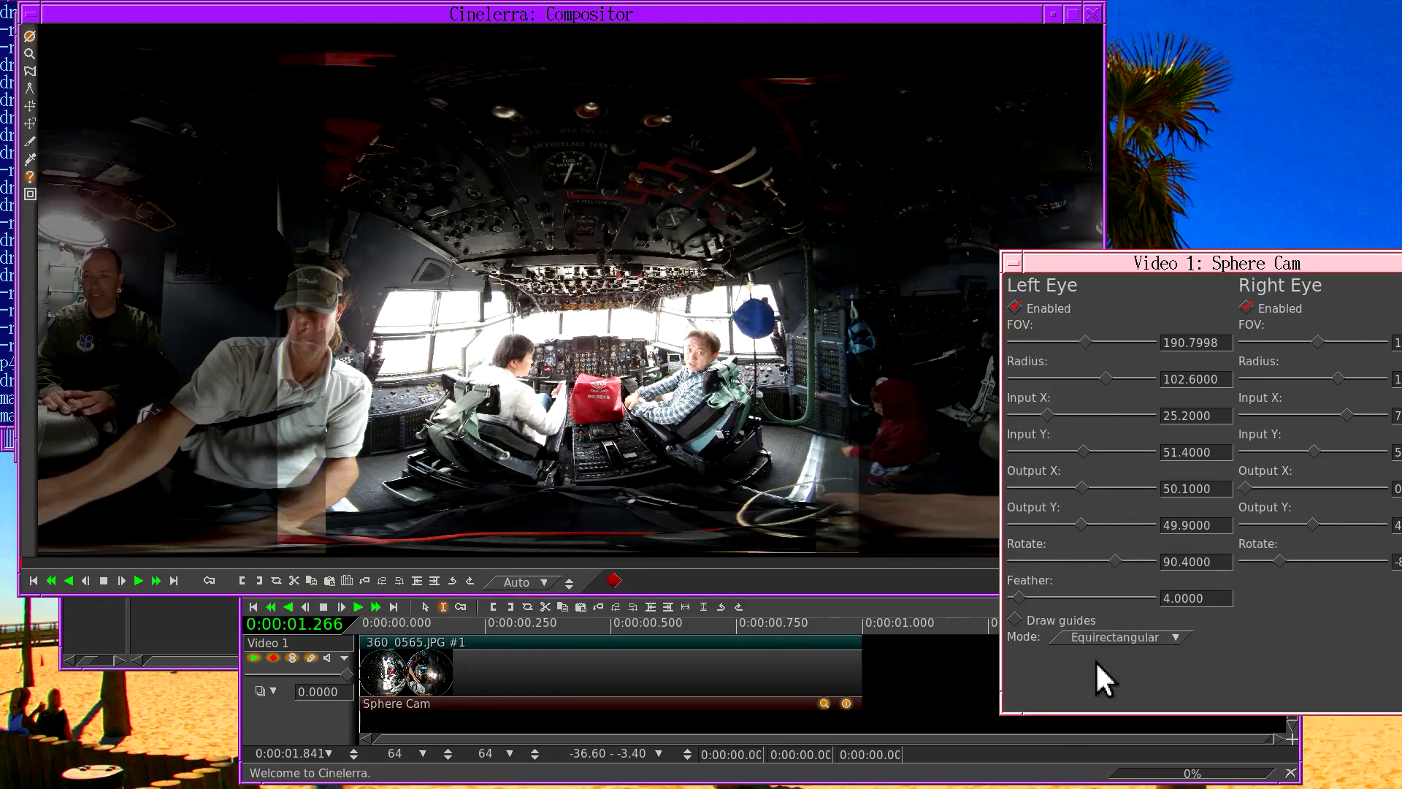
double_click(1196, 597)
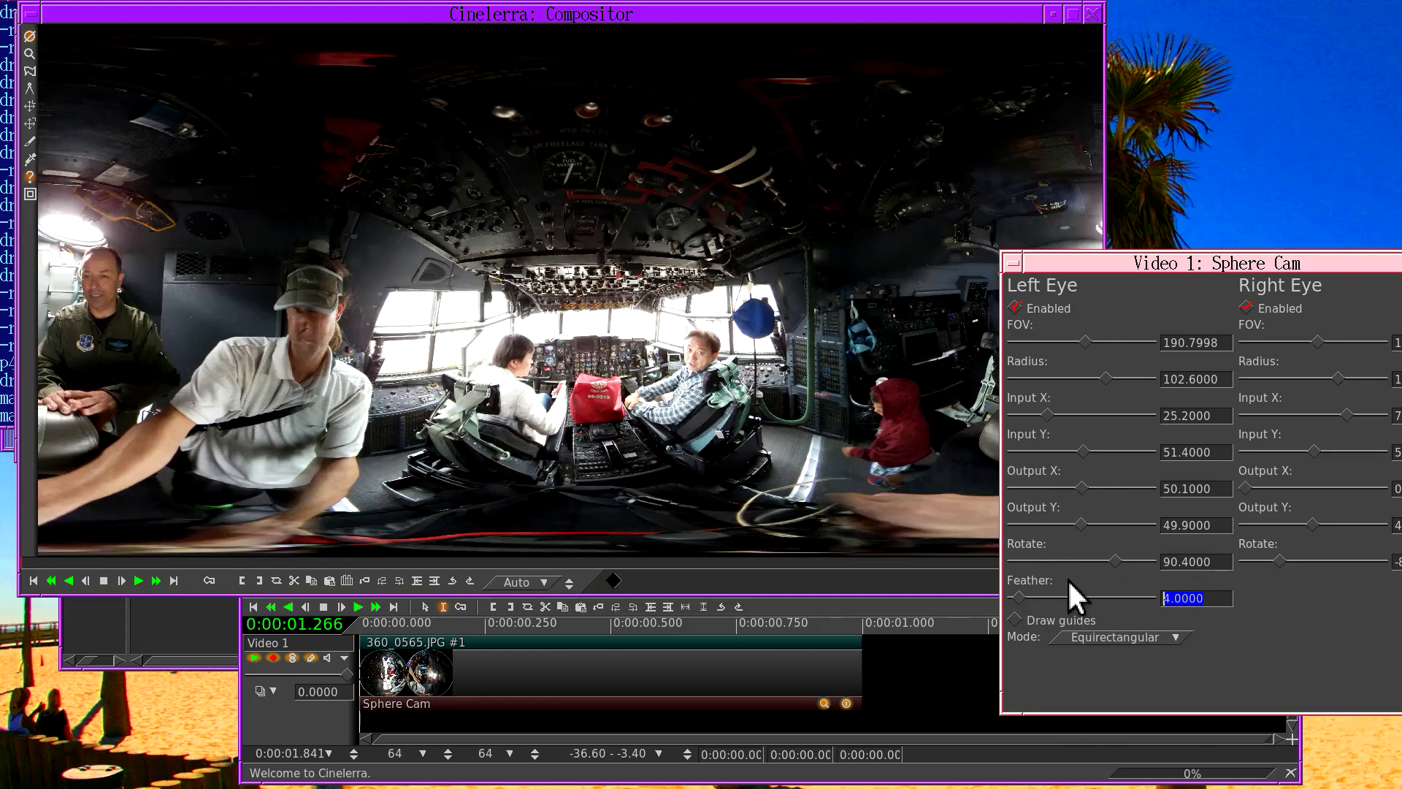
type("1")
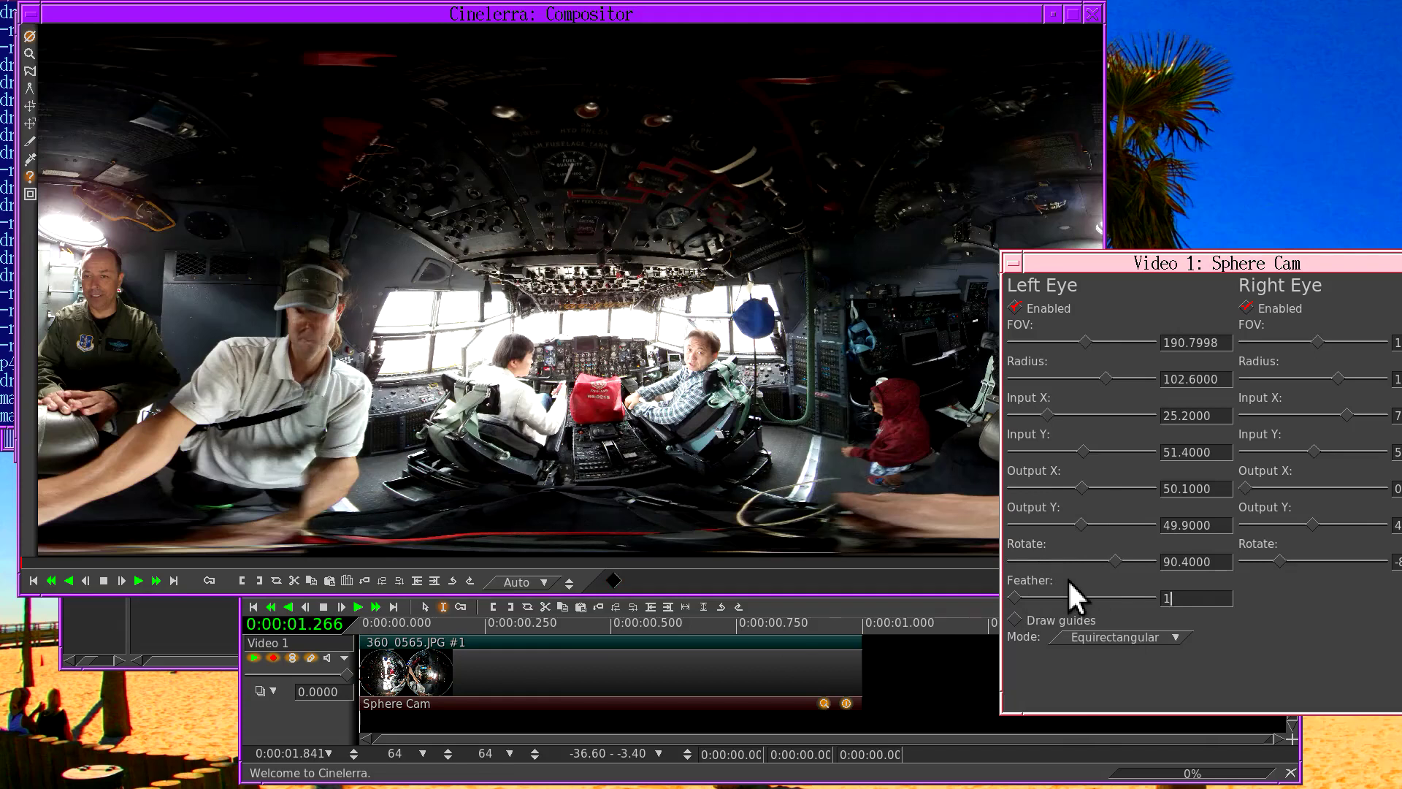
- Return to the start of the timeline and set up a render to the output file /tmp/x.jpg
left_click(868, 648)
left_click_drag(865, 628, 355, 610)
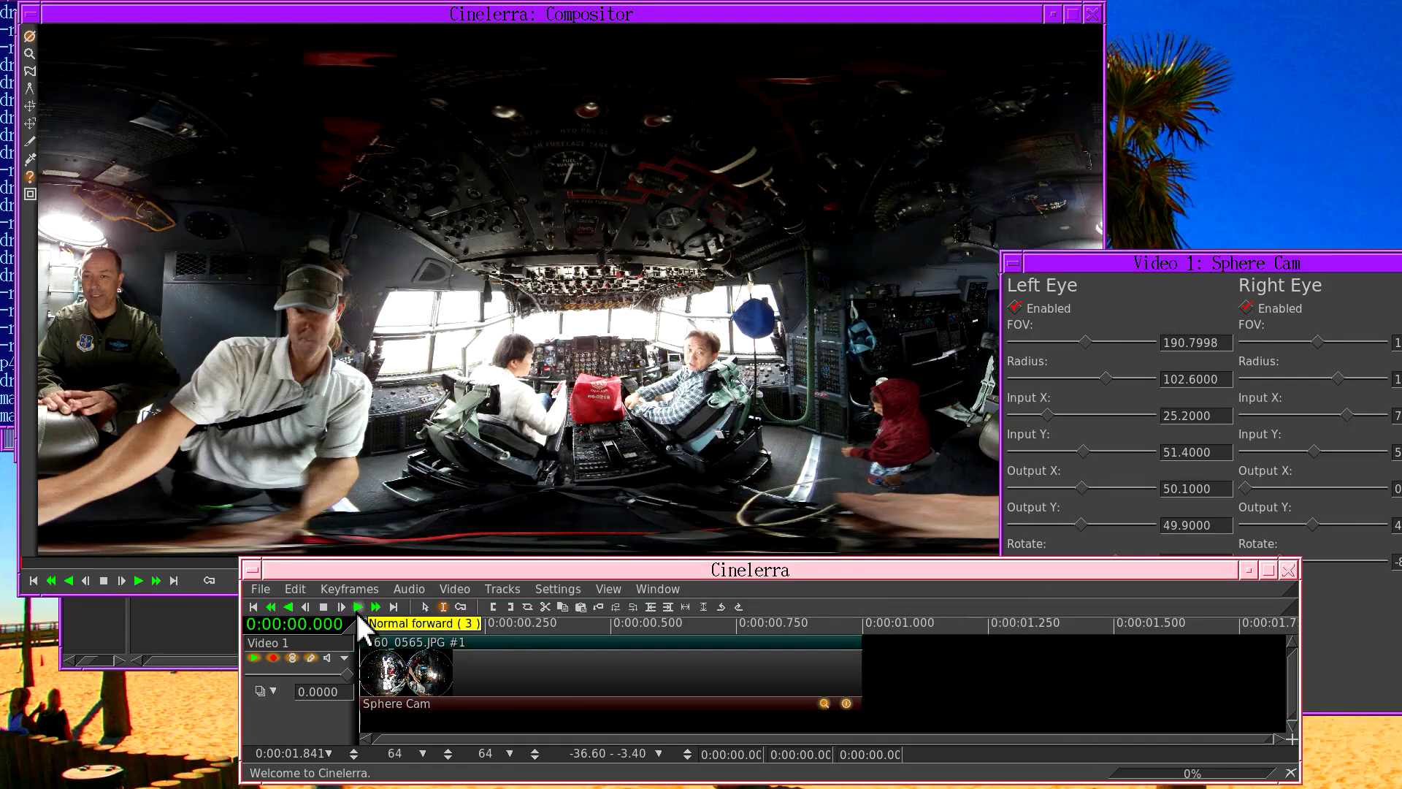
left_click(264, 591)
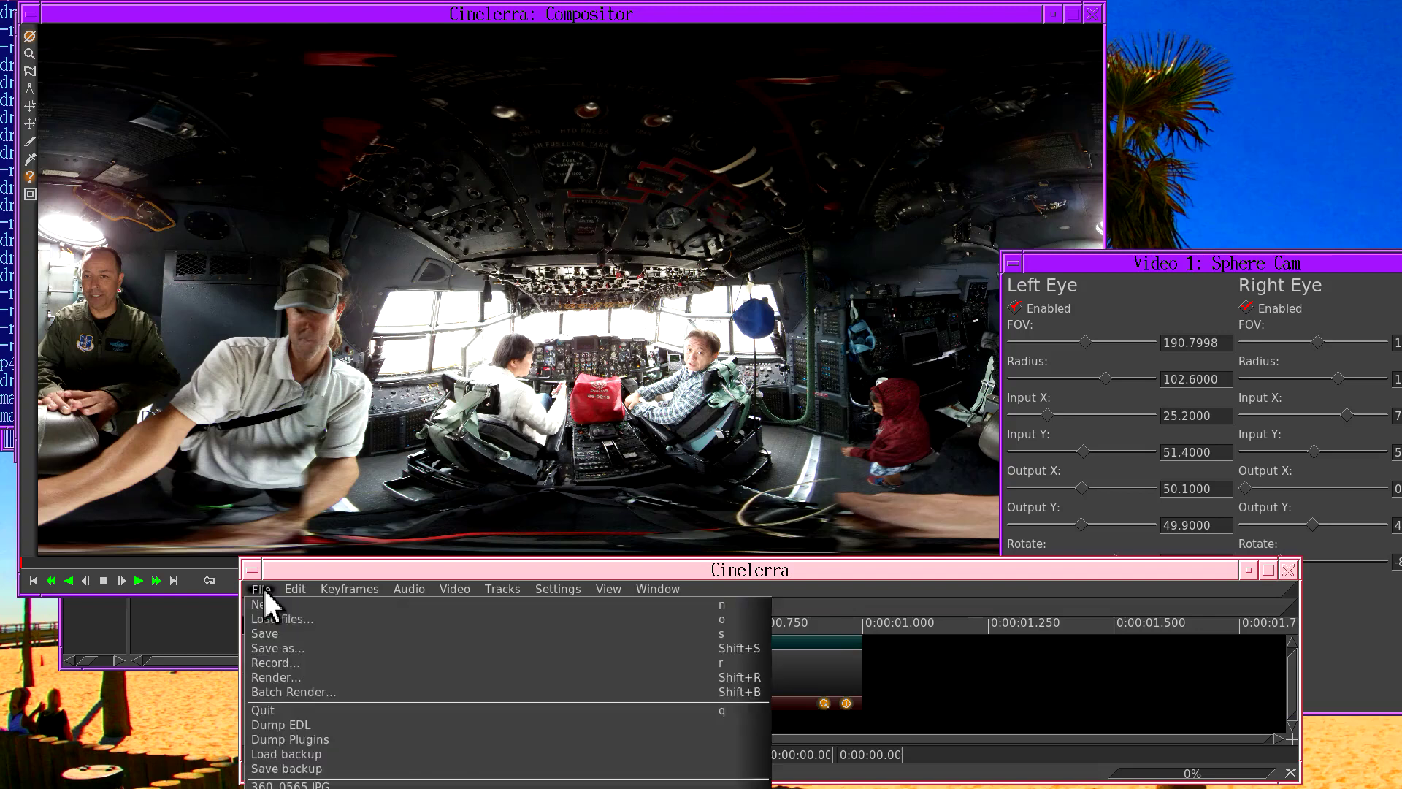
left_click(273, 681)
left_click_drag(361, 559, 897, 435)
triple_click(807, 467)
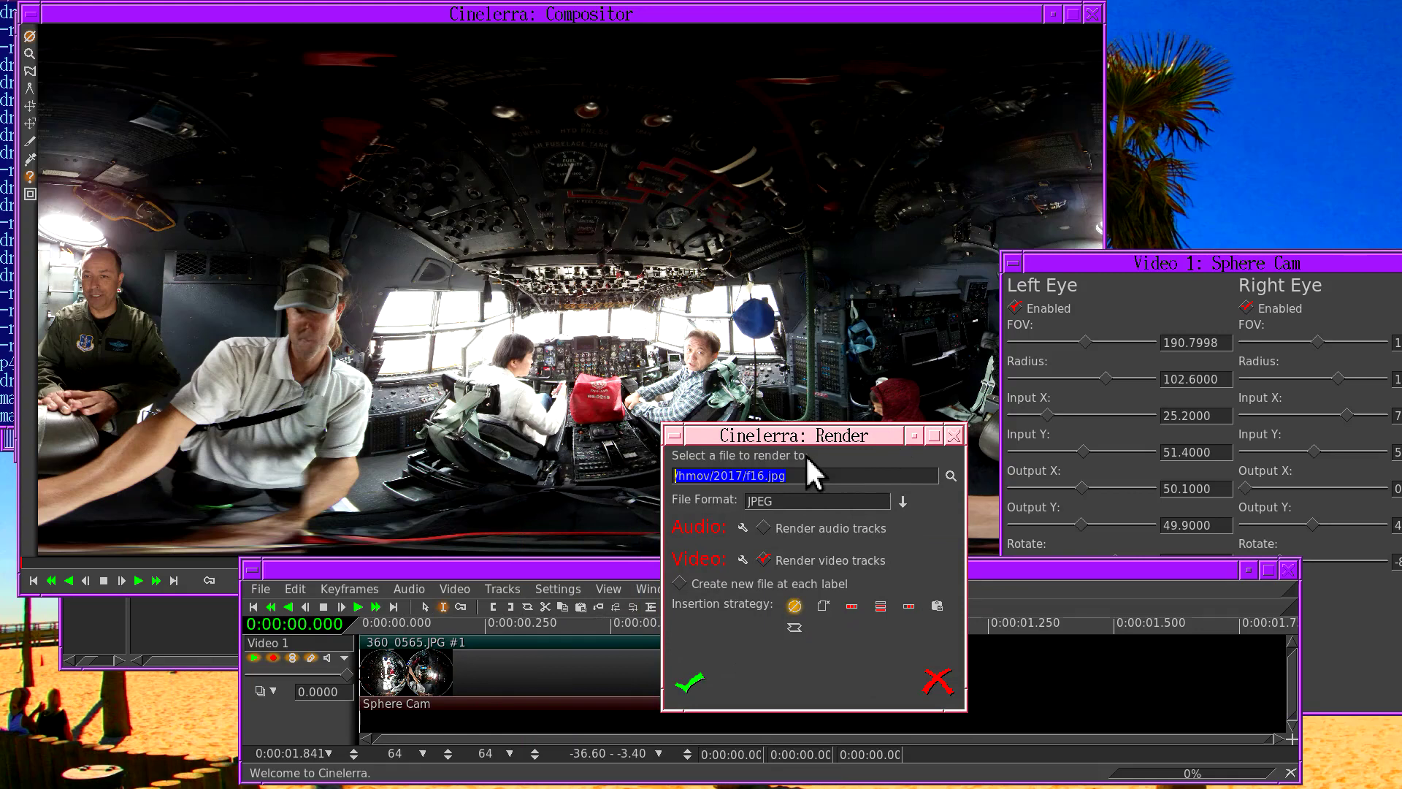
type("/yt")
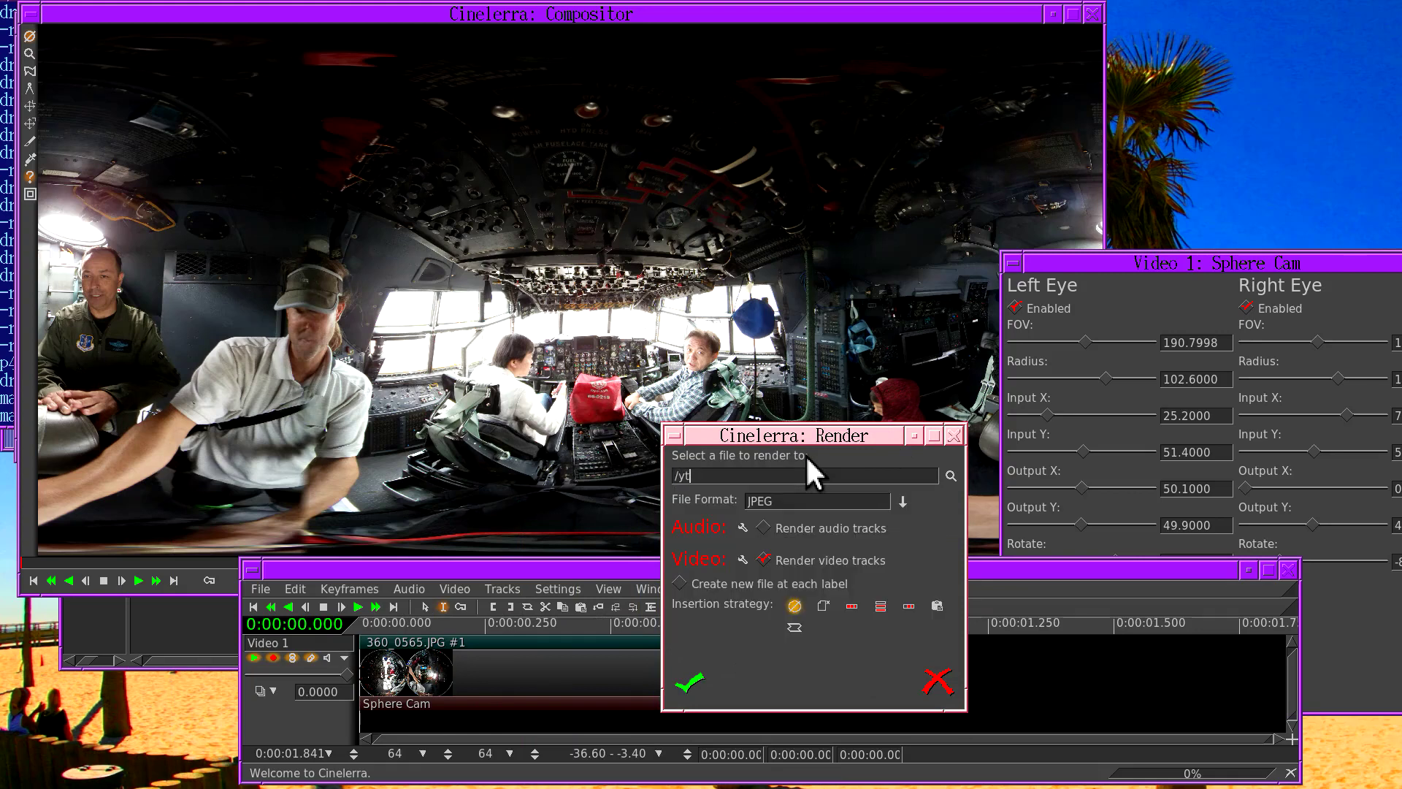
key("BackSpace")
type("tmp/x.jpg")
- Review the render file formats and the JPEG compression's Quality and Tag for spherical playback options, and cancel the render
left_click(903, 502)
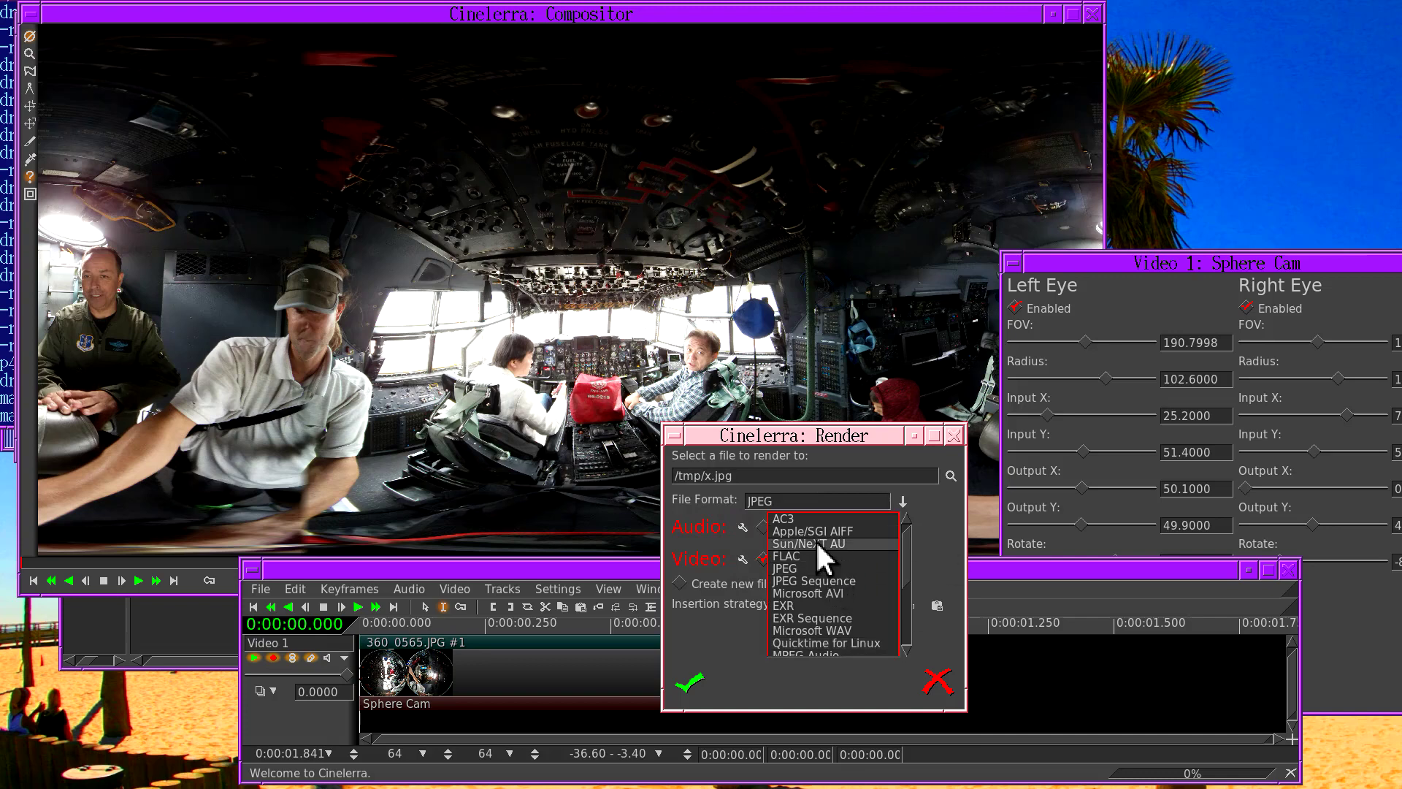
left_click(687, 520)
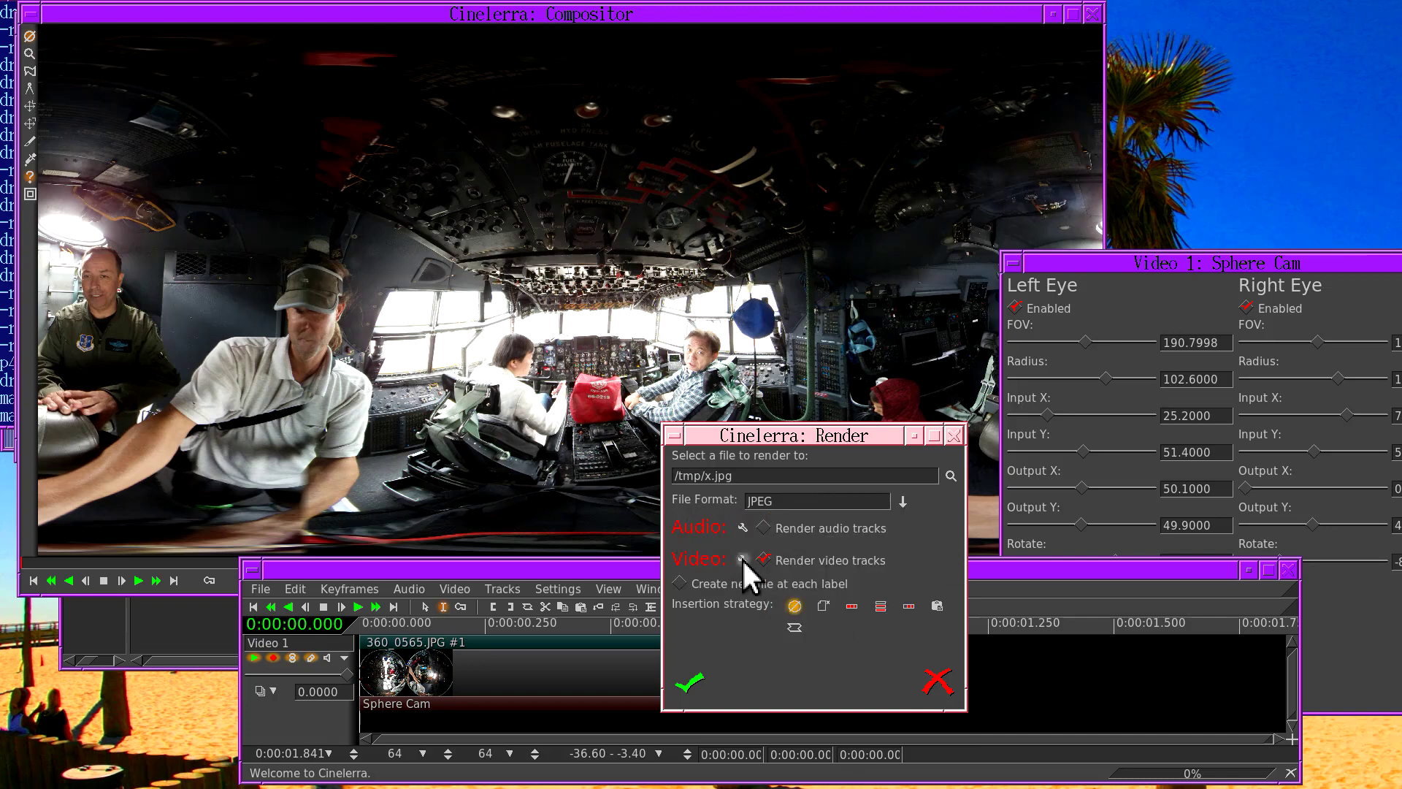
left_click(742, 558)
left_click_drag(819, 577, 795, 425)
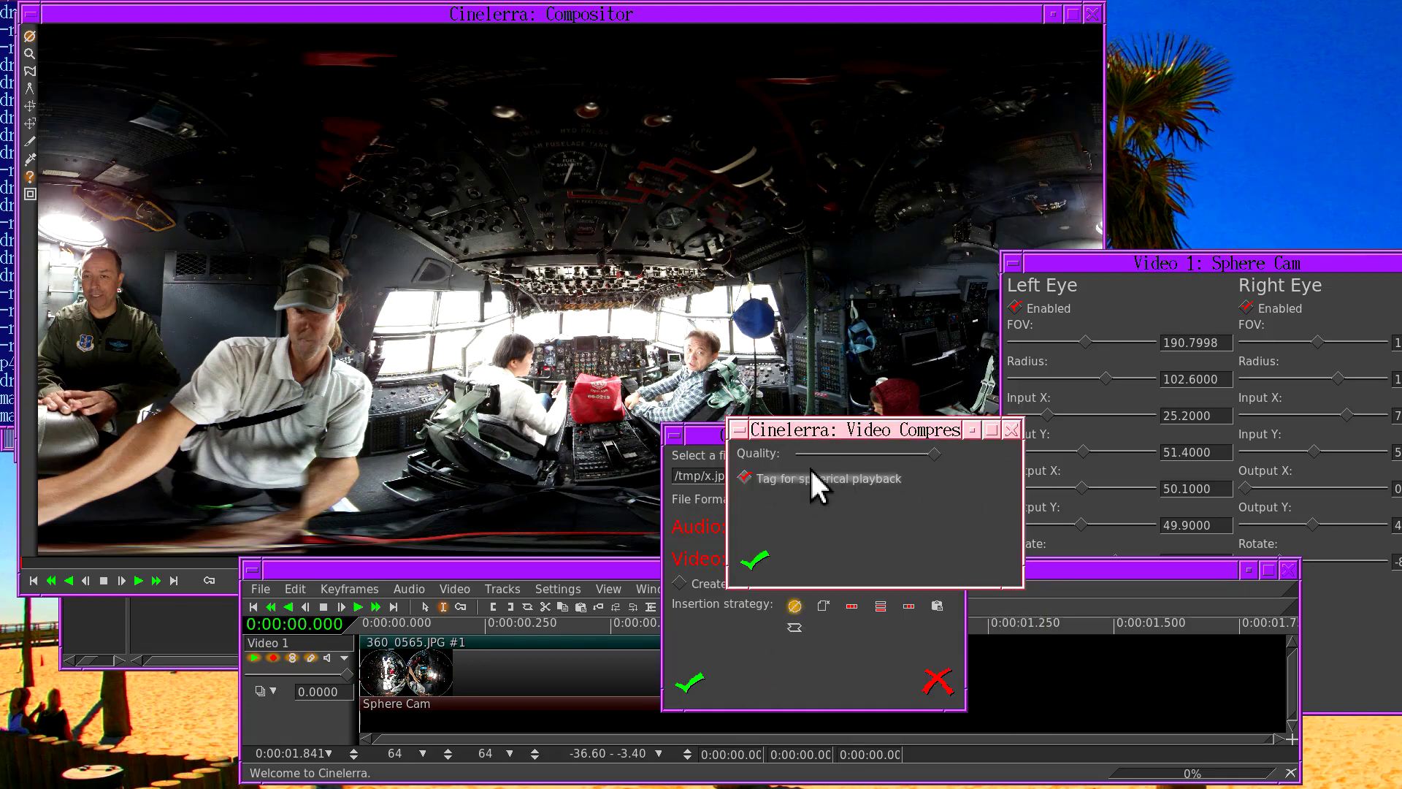
mouse_move(837, 455)
scroll(836, 453, "down", 4)
left_click(754, 559)
left_click(938, 683)
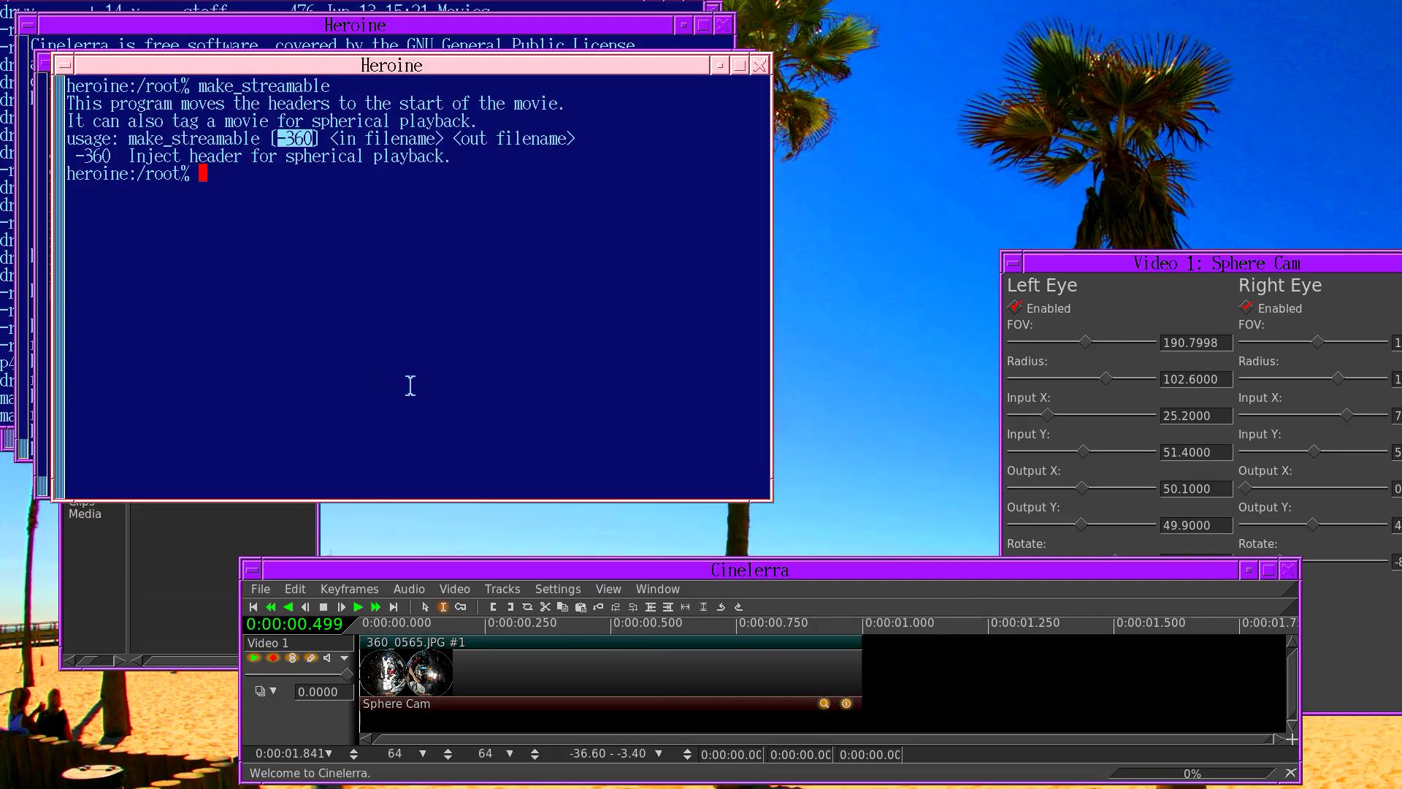
- Switch to the terminal, clear its output and change to the Image-ExifTool-10.61 directory
left_click(411, 386)
left_click_drag(278, 138, 320, 138)
key("ctrl+l")
type("l")
key("ctrl+c")
type("cd ")
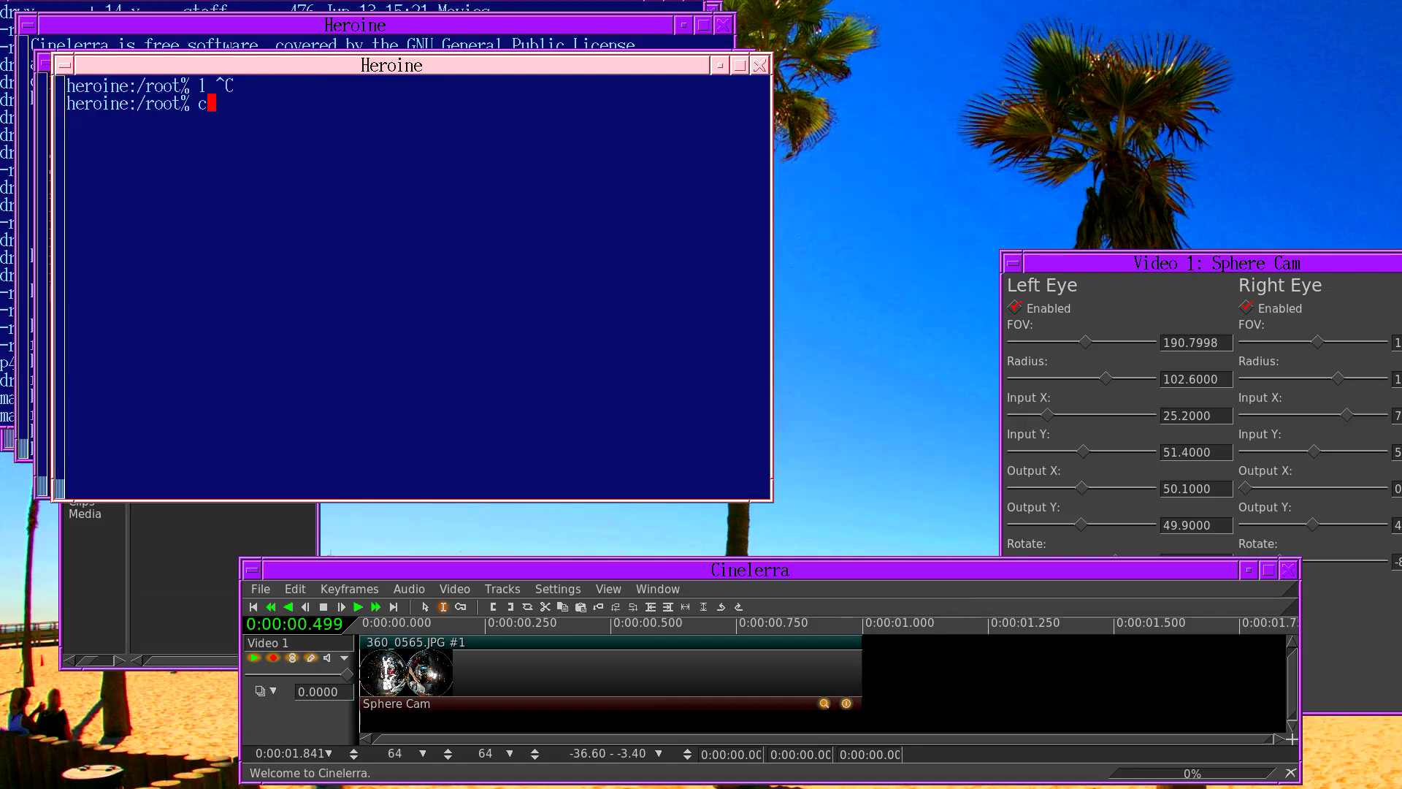
type("Im")
key("Tab")
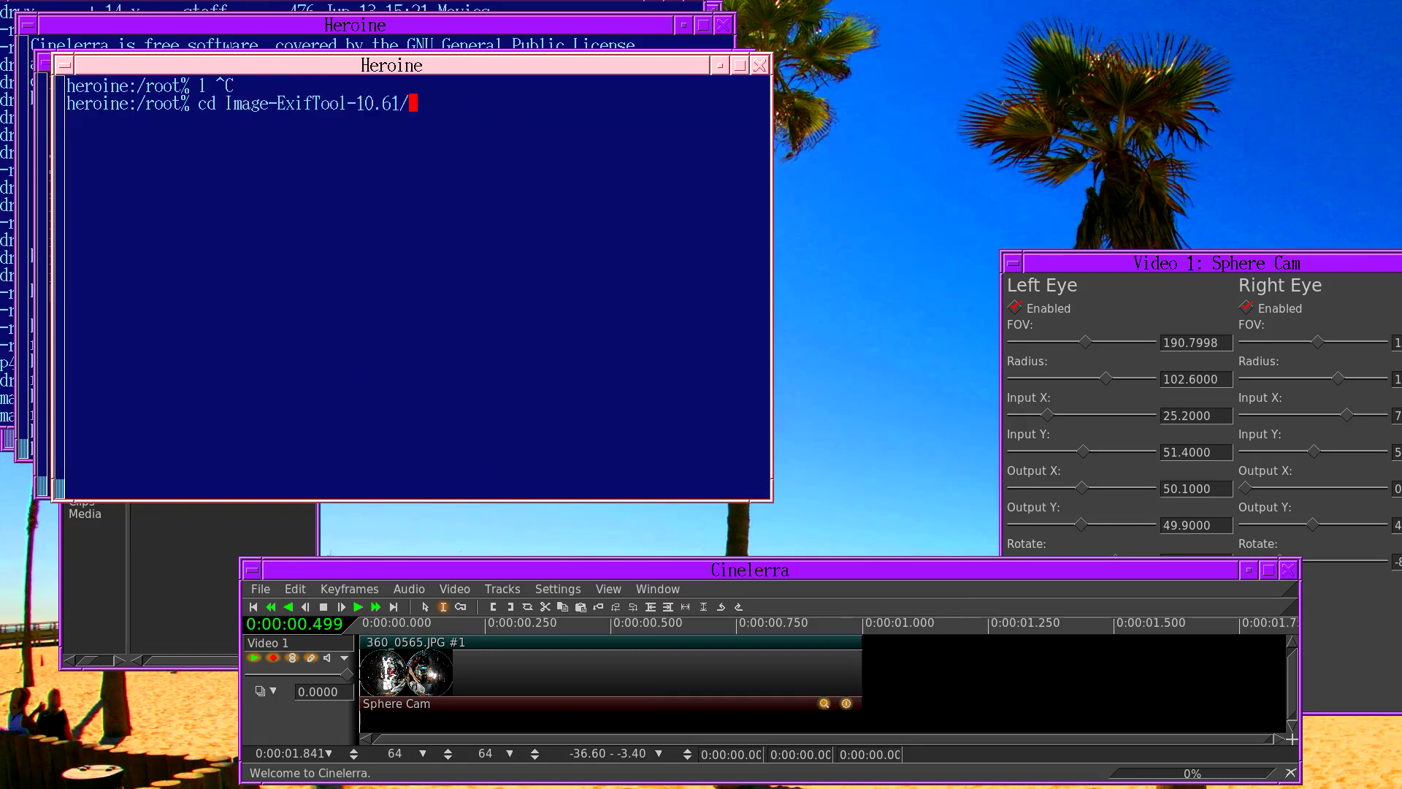
key("Return")
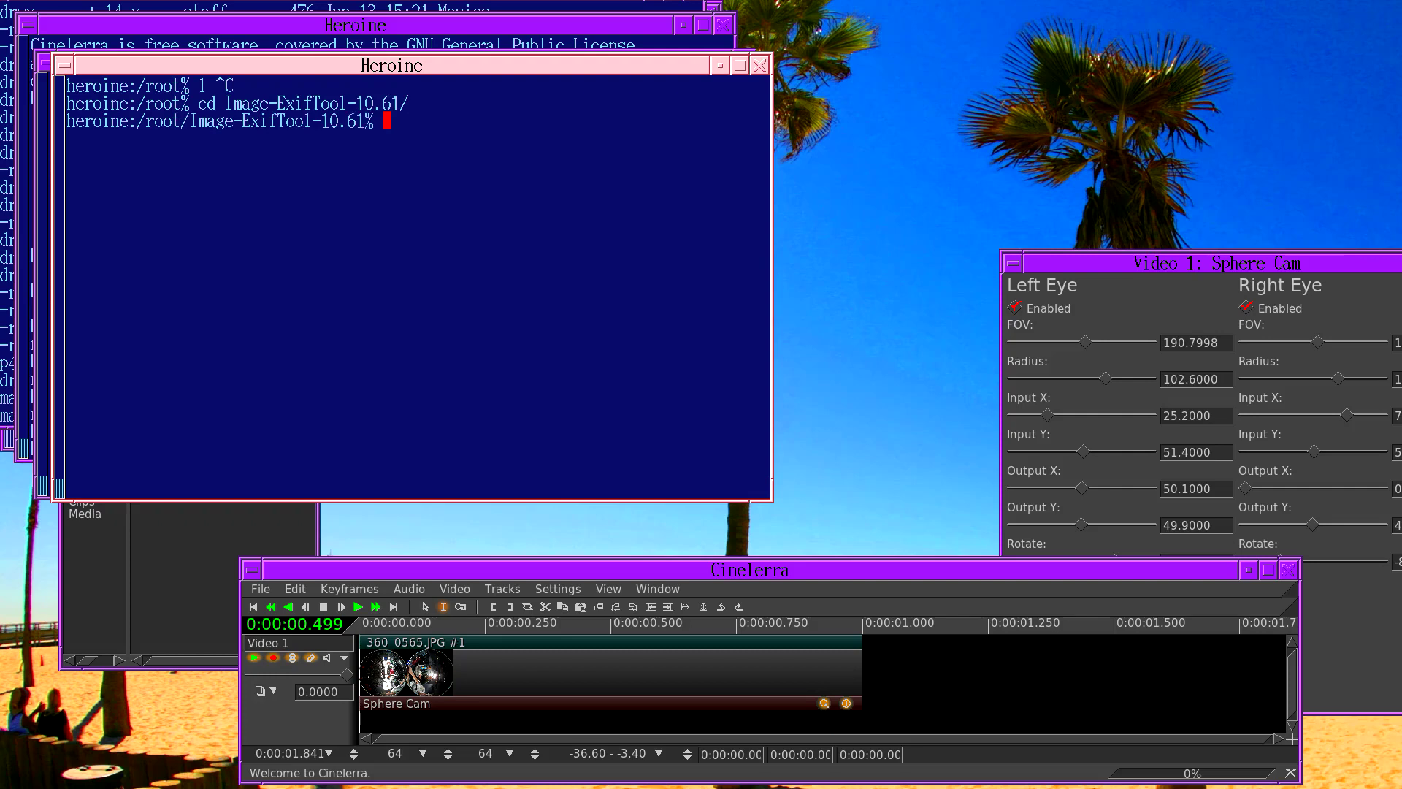
- List the ExifTool directory's contents and run exiftool without arguments to see its syntax
type("ls")
key("Return")
type("exiftool")
key("Return")
- Write the command exiftool -ProjectionType="equirectangular" photo.jpg at the prompt
key("Up")
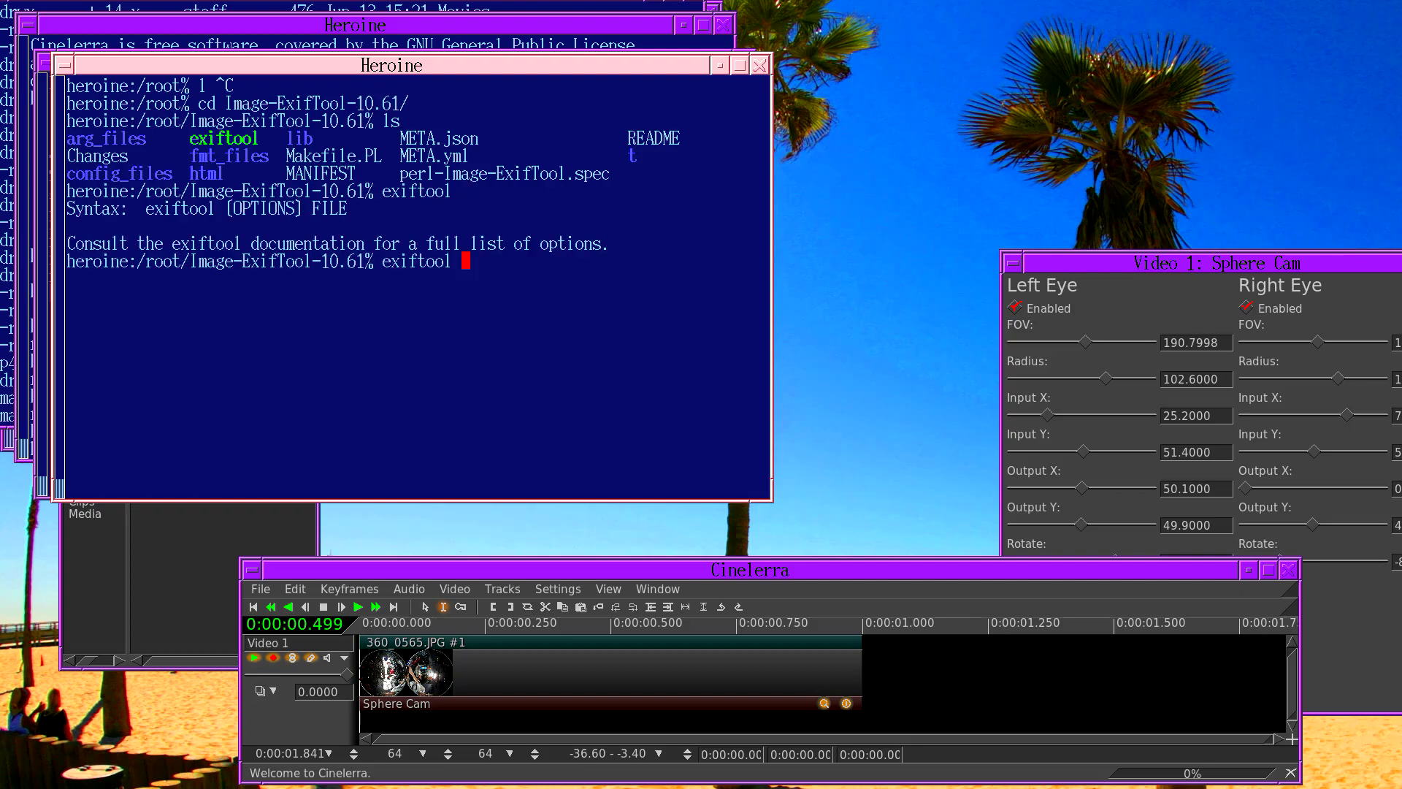
type("-ProjectionType=\"")
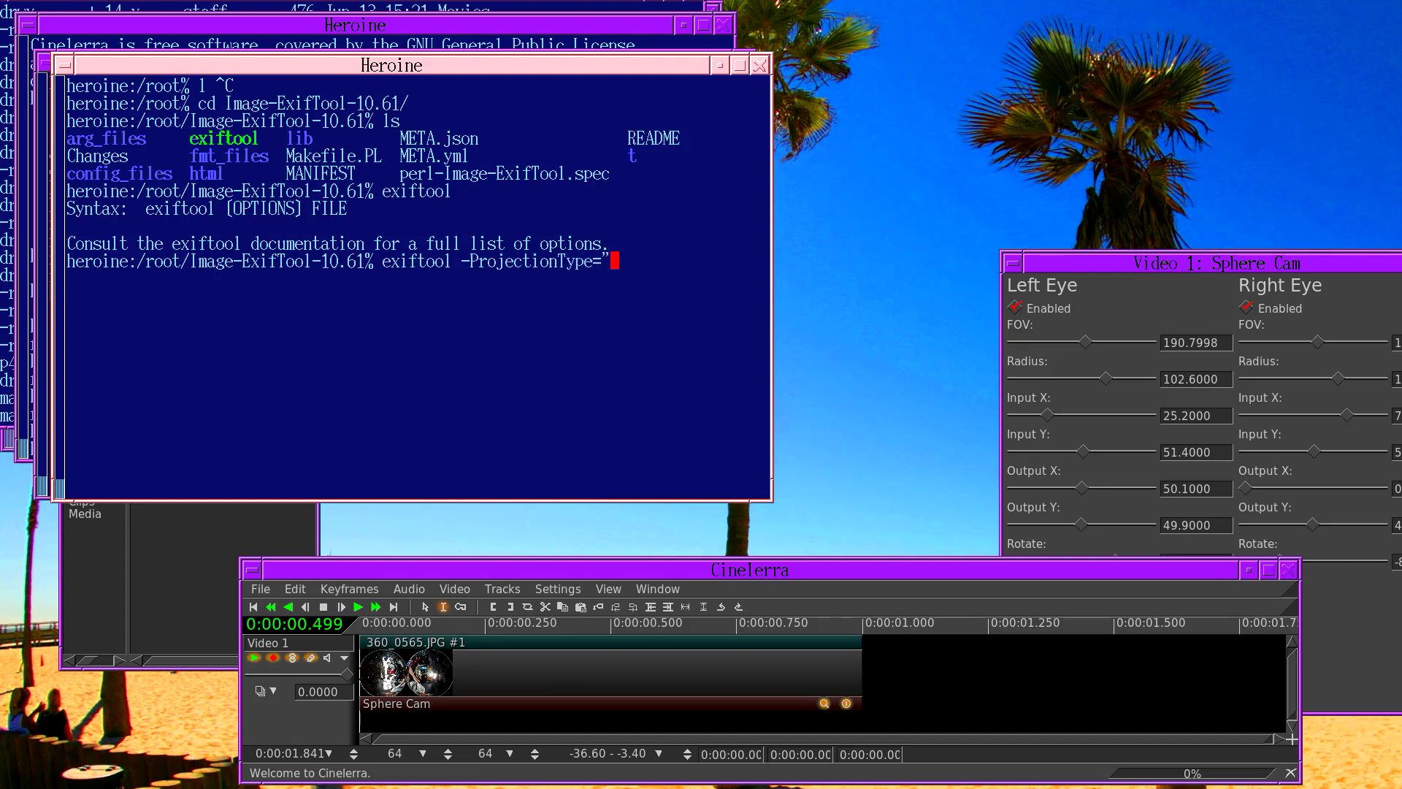
type("equirectangular\"")
type("photo.jpg")
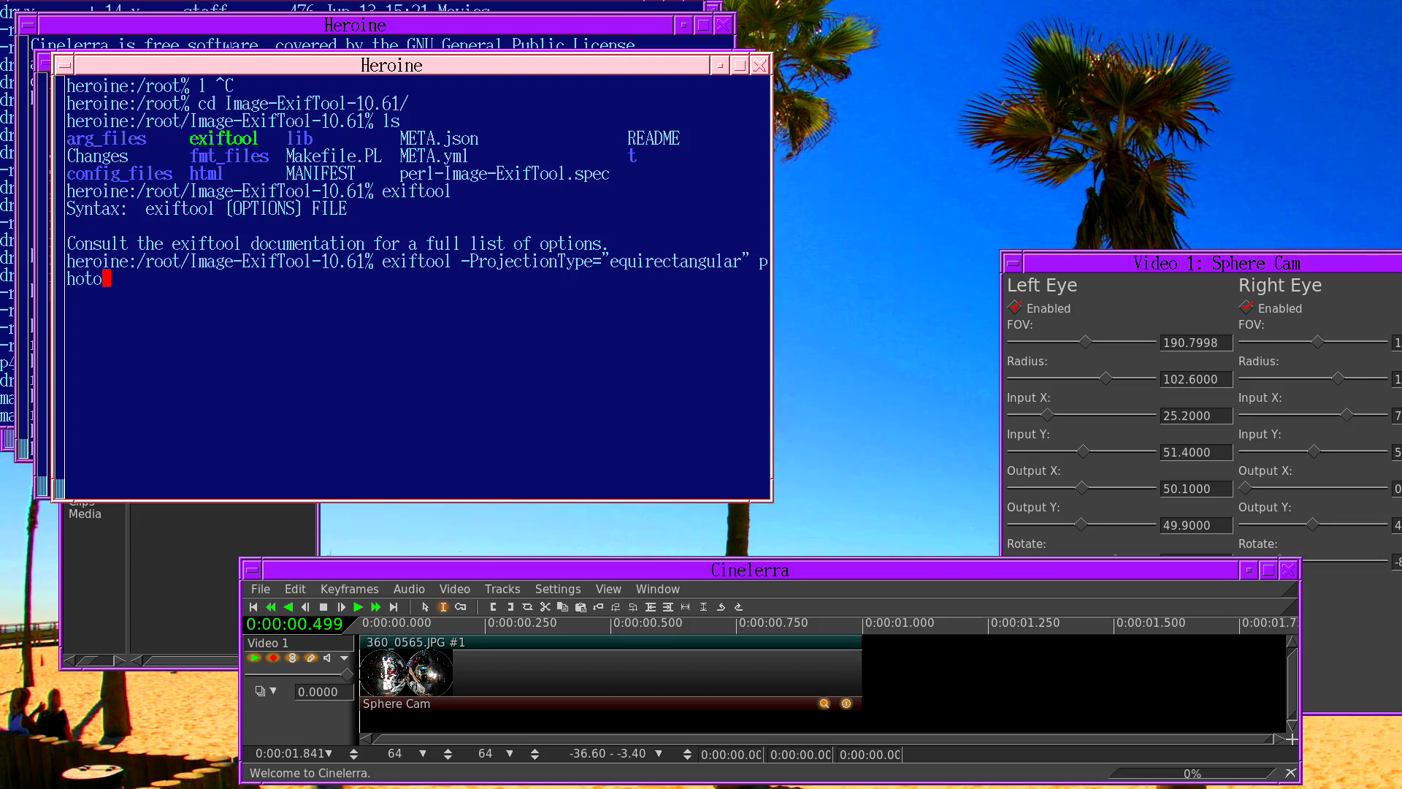